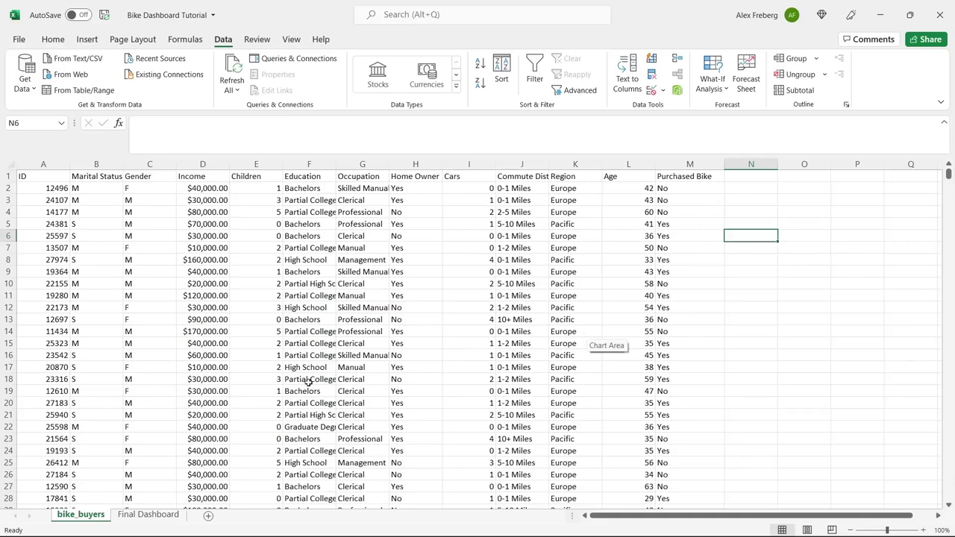
# Open the Final Dashboard sheet and filter its charts to the Pacific region with the Region slicer.
pyautogui.click(147, 516)
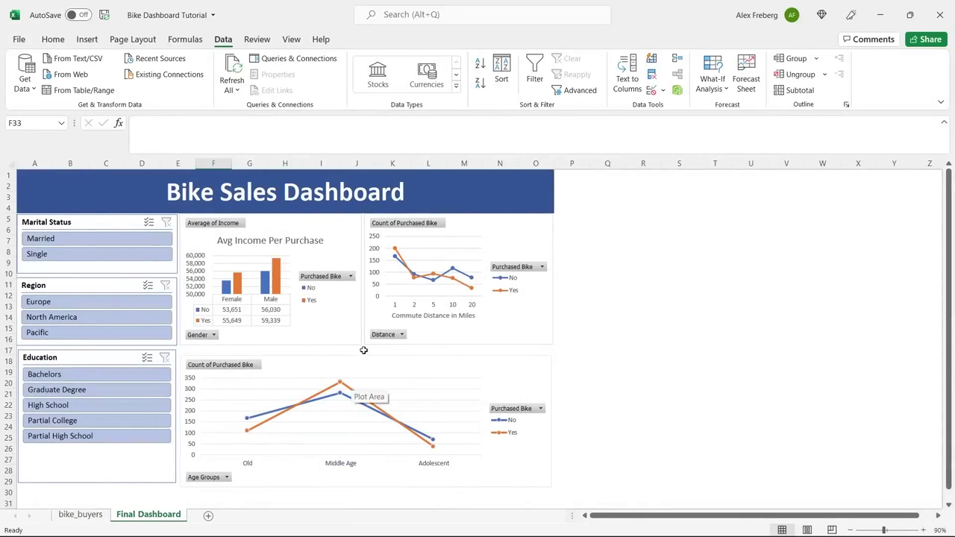
pyautogui.click(130, 316)
pyautogui.click(132, 304)
pyautogui.keyDown('ctrl'); pyautogui.click(130, 331); pyautogui.keyUp('ctrl')
pyautogui.click(130, 331)
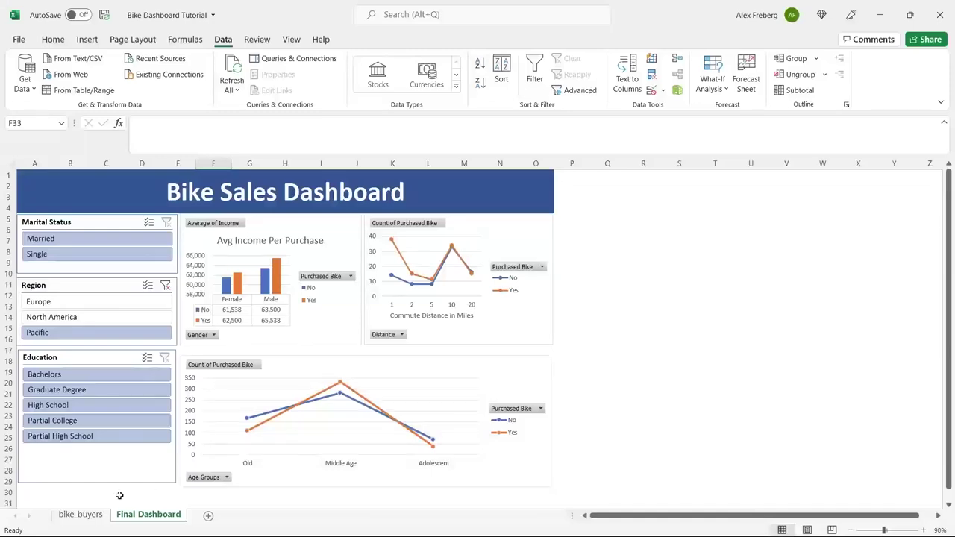
# Hide the Final Dashboard sheet so that it no longer appears beside bike_buyers.
pyautogui.click(88, 516)
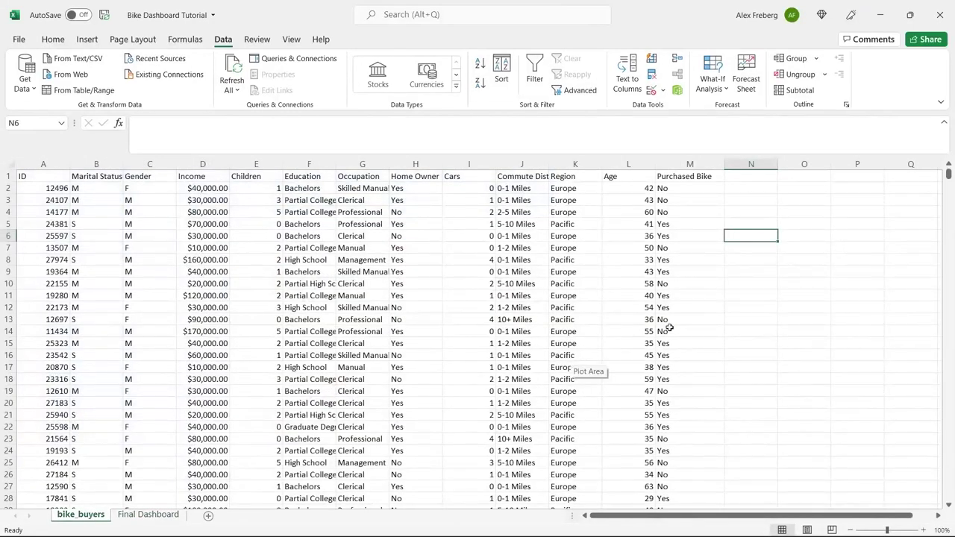
pyautogui.rightClick(155, 515)
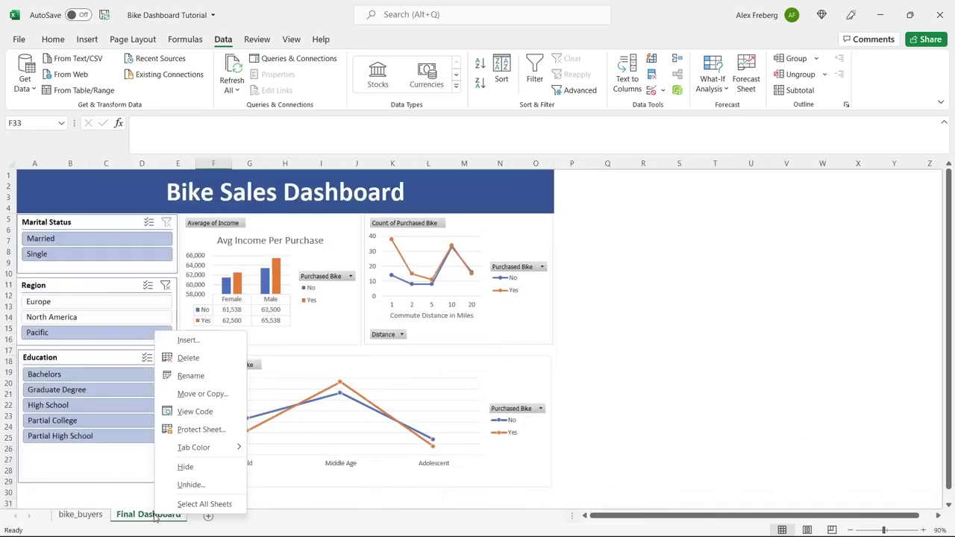
pyautogui.click(187, 468)
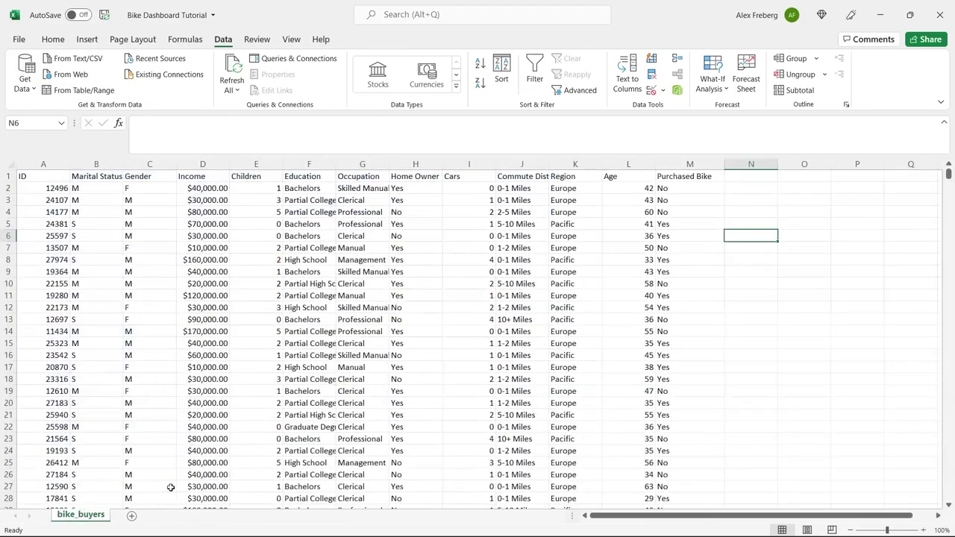
# Add a new worksheet after bike_buyers and name it Dashboard.
pyautogui.click(131, 515)
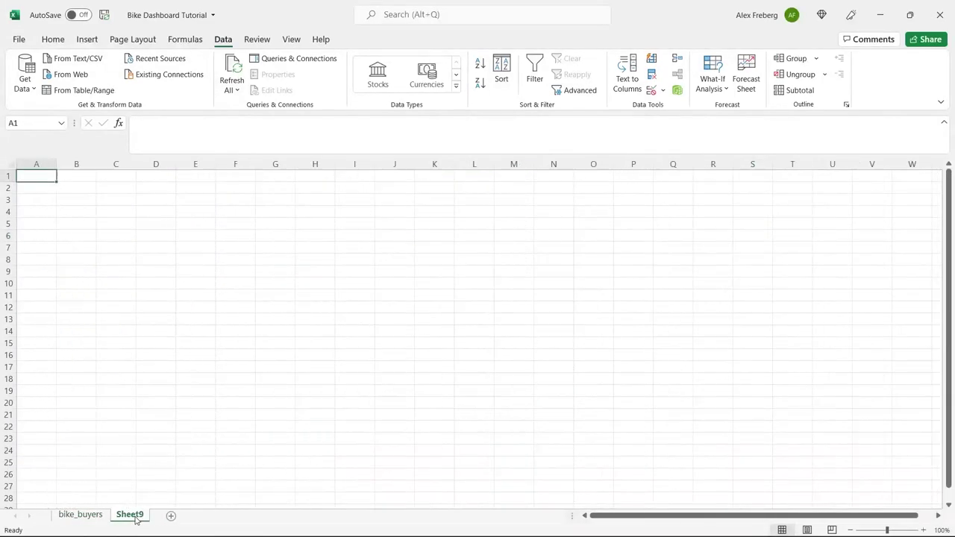
pyautogui.doubleClick(136, 518)
pyautogui.write('Das')
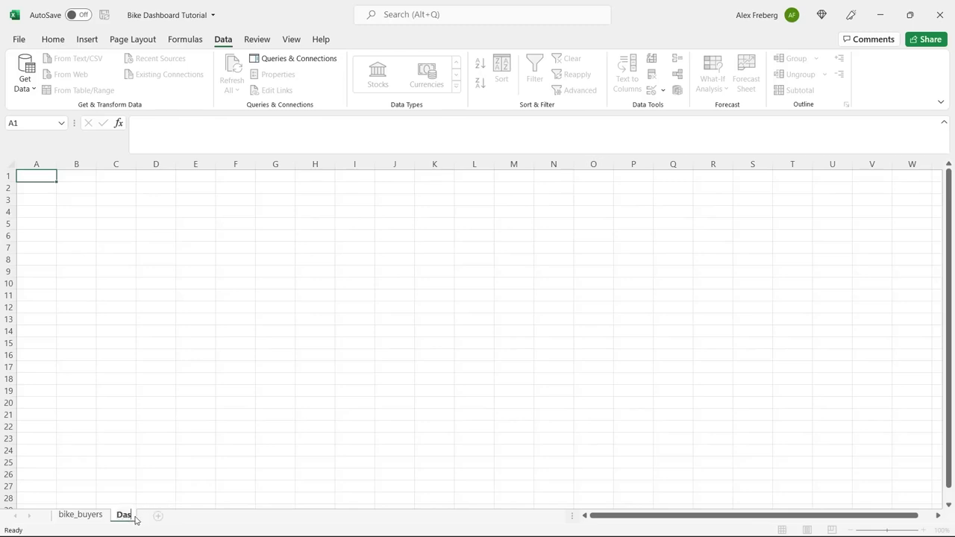
pyautogui.write('hboard')
# Add another new worksheet after Dashboard and name it Pivot Table.
pyautogui.click(187, 517)
pyautogui.write('Pivot')
pyautogui.doubleClick(187, 517)
pyautogui.write('Pivot Table')
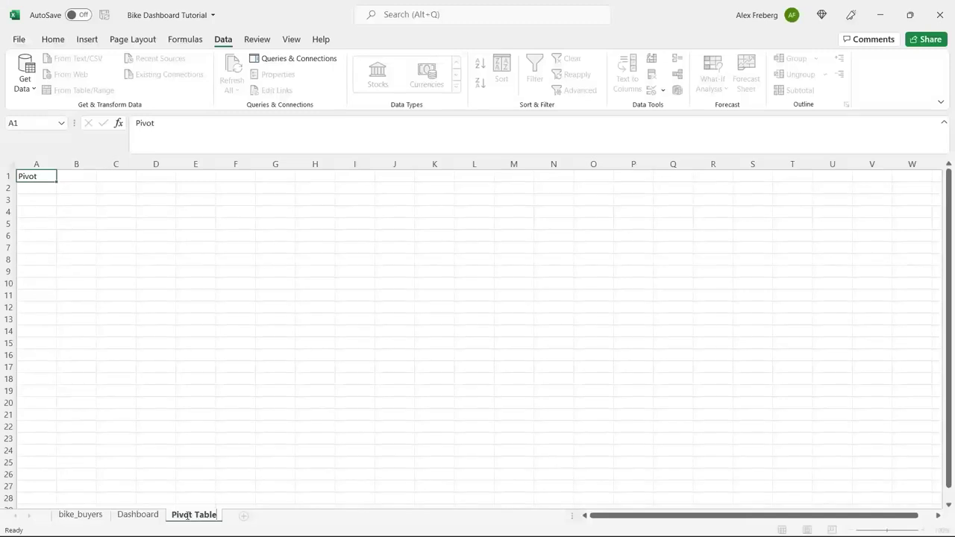
# Add a third new worksheet after Pivot Table and name it Working Sheet.
pyautogui.click(241, 515)
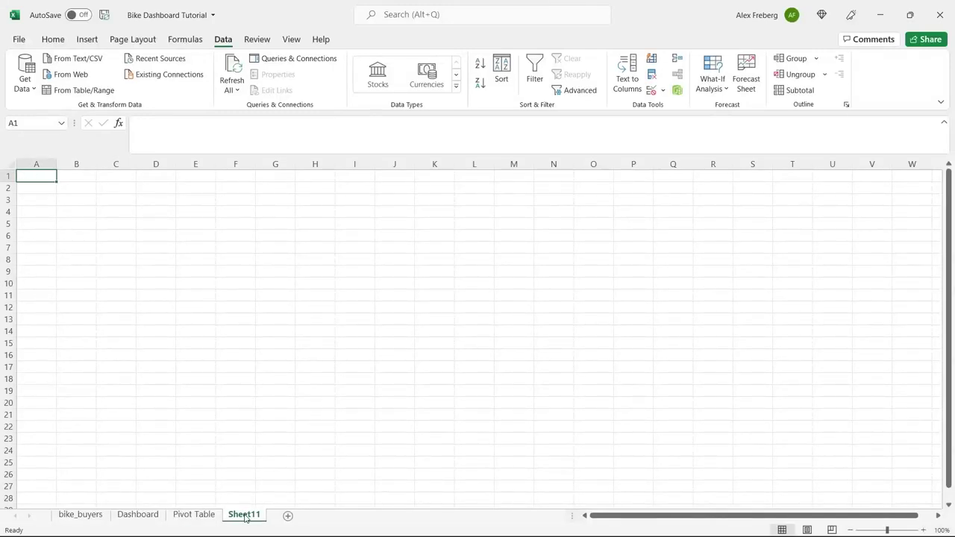
pyautogui.doubleClick(245, 516)
pyautogui.write('Working Sheet')
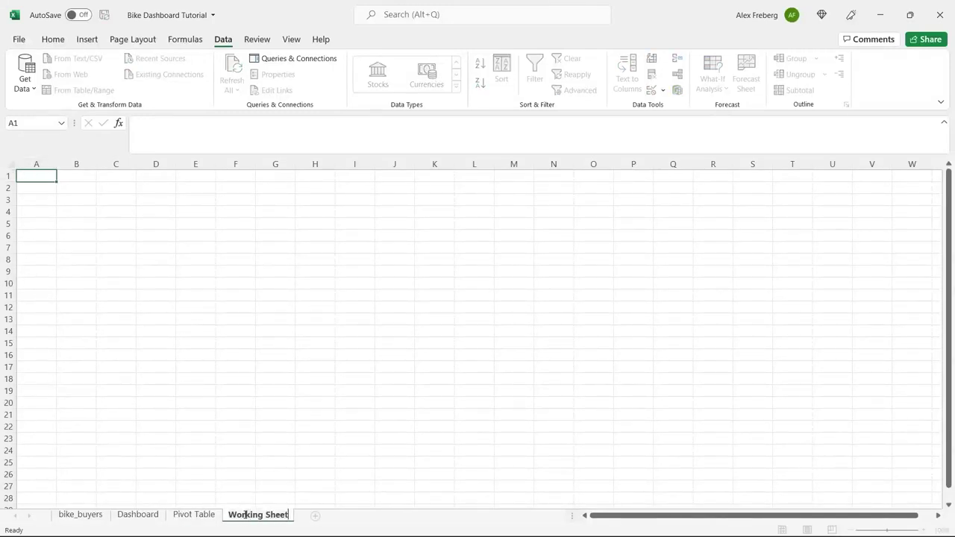
pyautogui.click(242, 467)
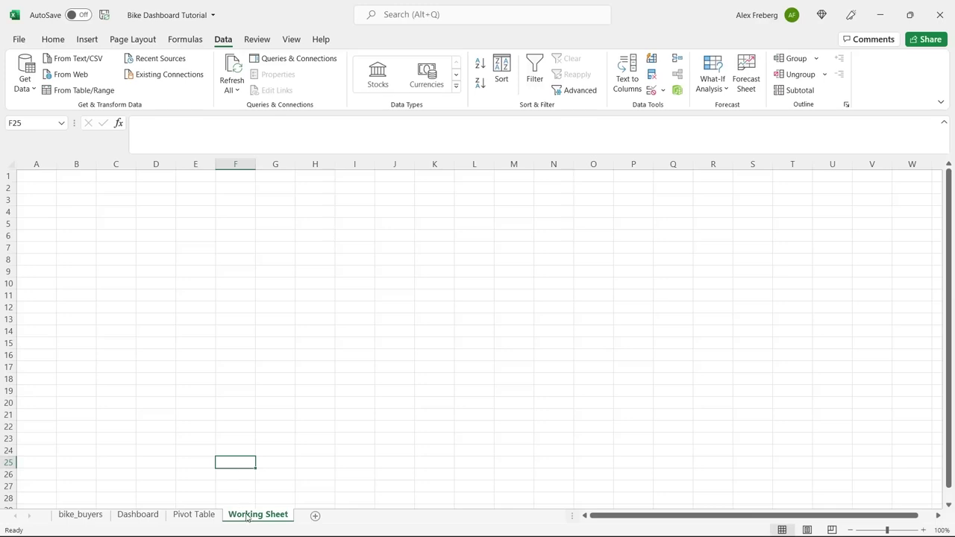
# Reorder the worksheets so Working Sheet directly follows bike_buyers and Pivot Table comes before Dashboard.
pyautogui.moveTo(246, 517); pyautogui.dragTo(144, 517)
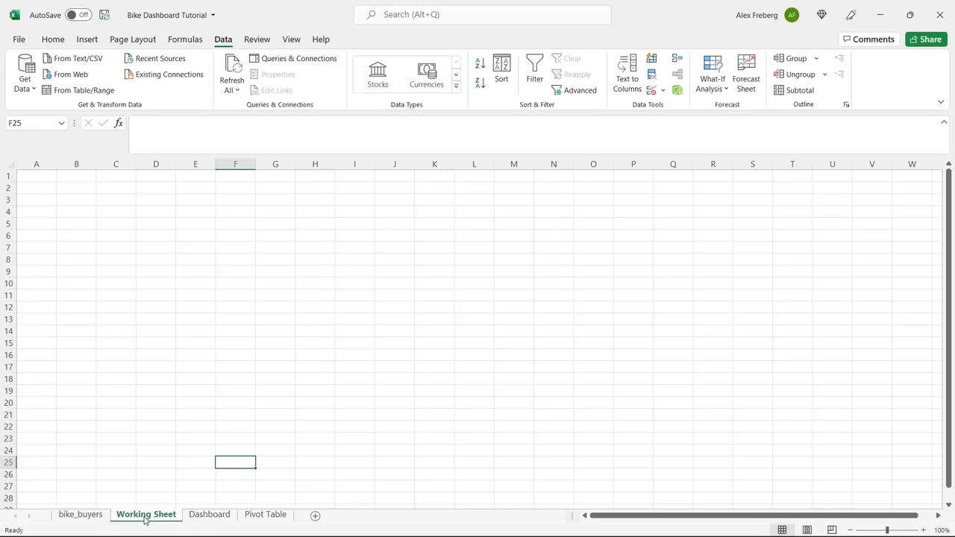
pyautogui.click(263, 518)
pyautogui.moveTo(261, 520); pyautogui.dragTo(216, 520)
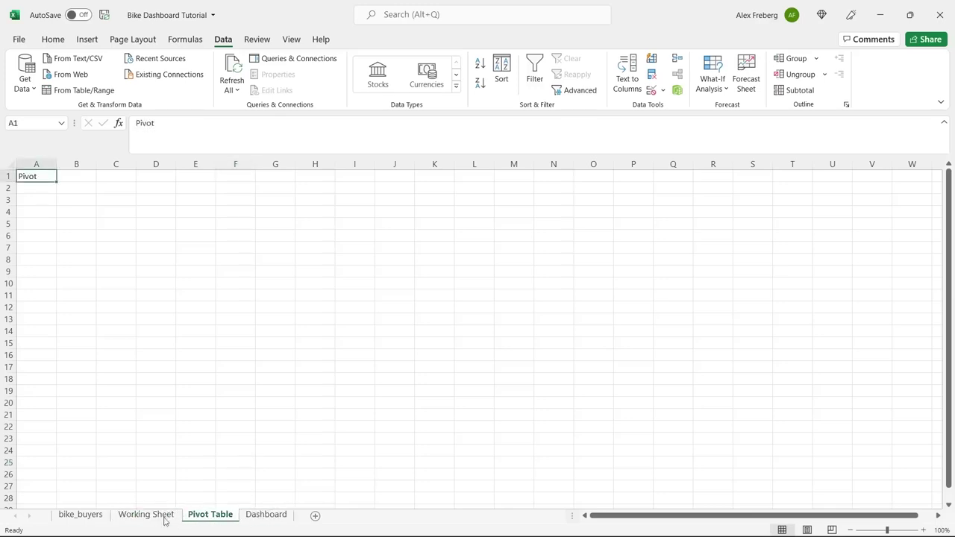
# Copy the entire contents of the bike_buyers sheet into Working Sheet, starting at cell A1.
pyautogui.click(81, 516)
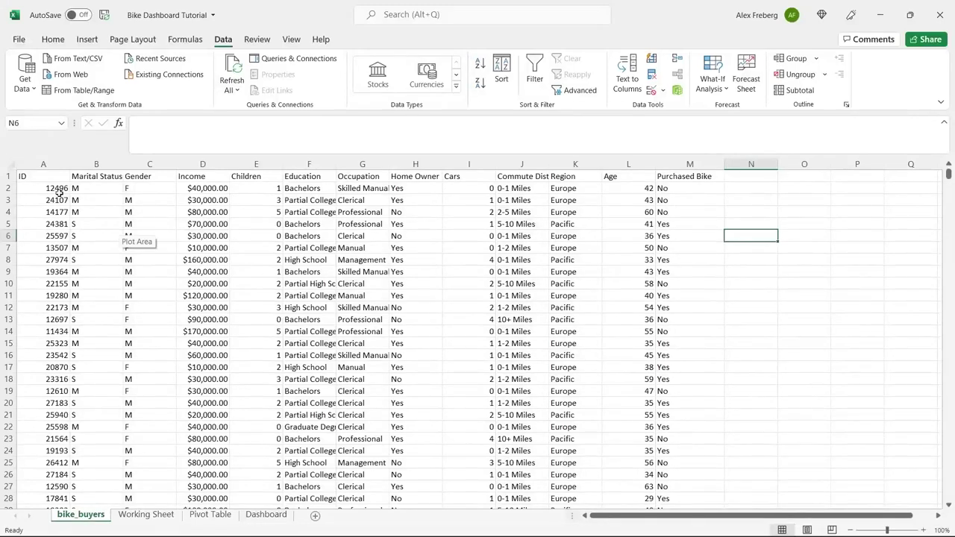
pyautogui.click(9, 163)
pyautogui.hotkey('ctrl', 'c')
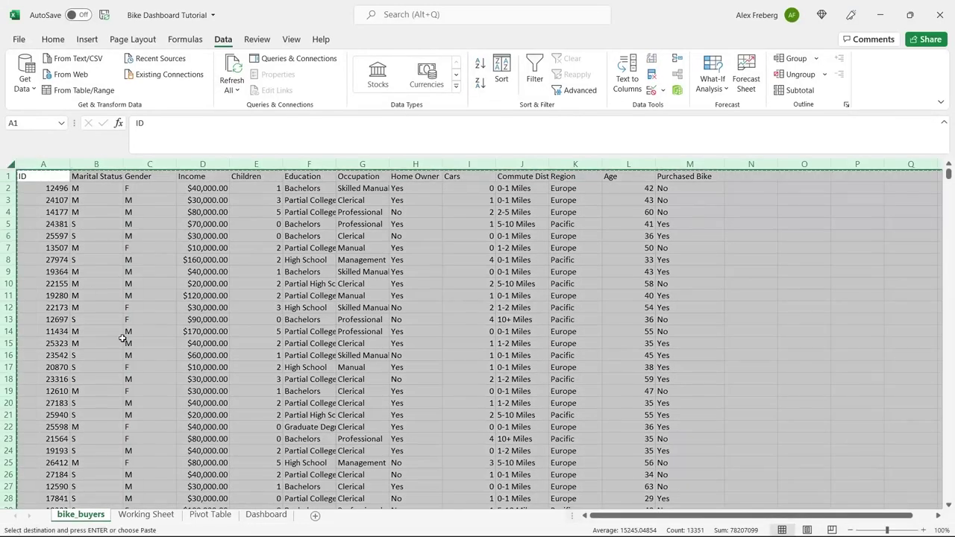
pyautogui.click(148, 515)
pyautogui.hotkey('ctrl', 'v')
pyautogui.click(87, 226)
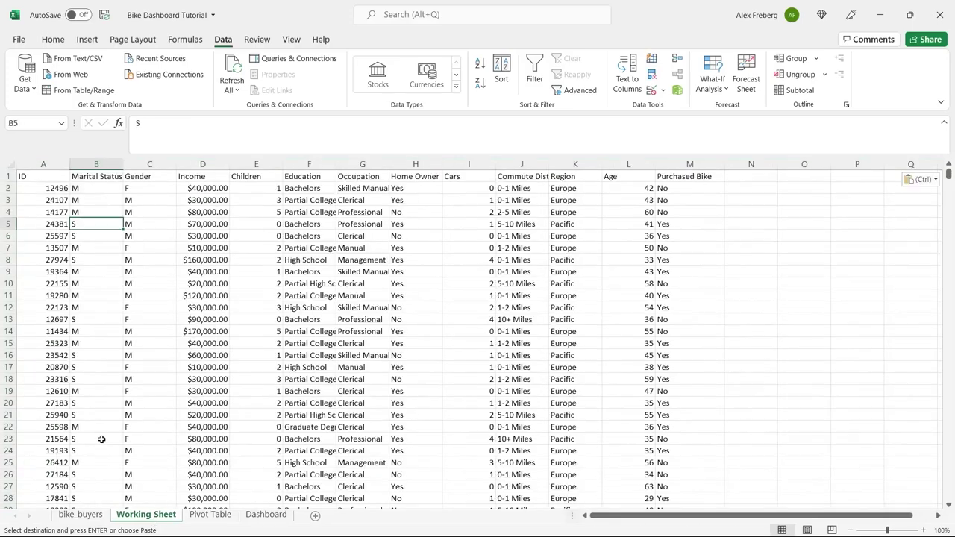
# Return to the bike_buyers sheet and clear the pending copy selection, leaving an empty cell beside the data selected.
pyautogui.click(80, 515)
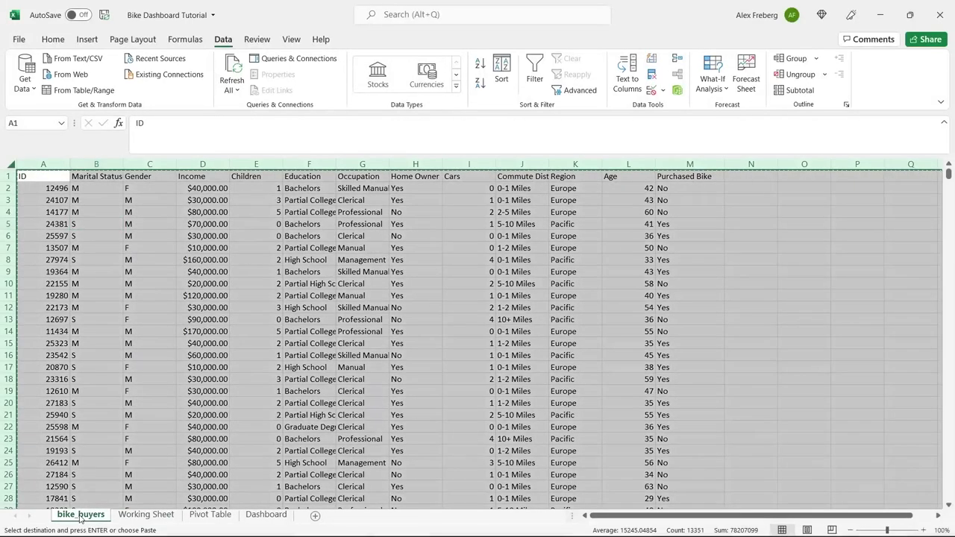
pyautogui.click(86, 366)
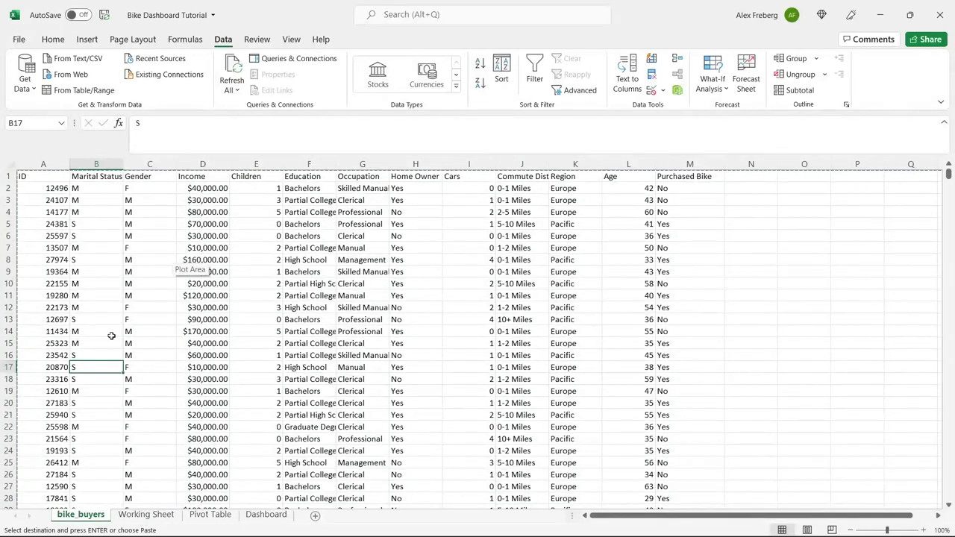
pyautogui.click(744, 251)
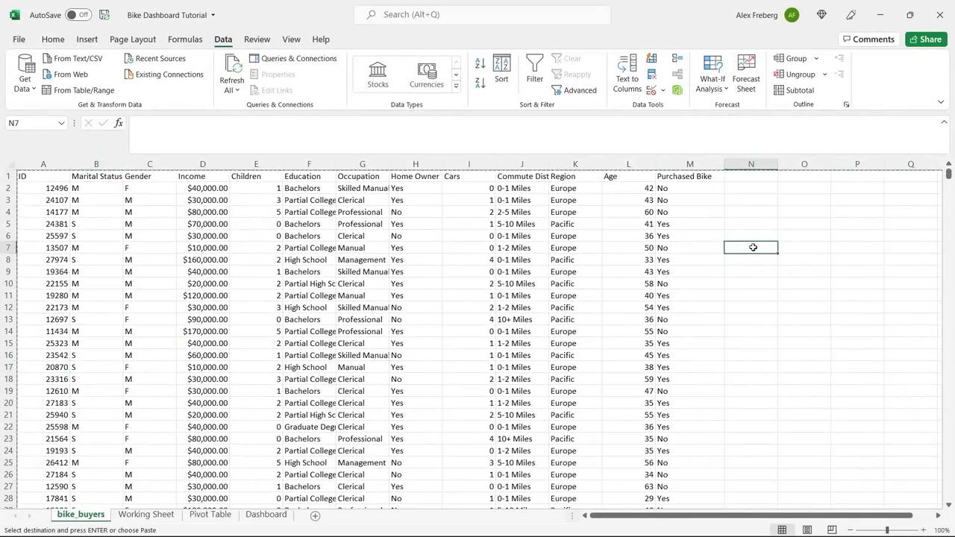
pyautogui.press('Escape')
pyautogui.click(752, 236)
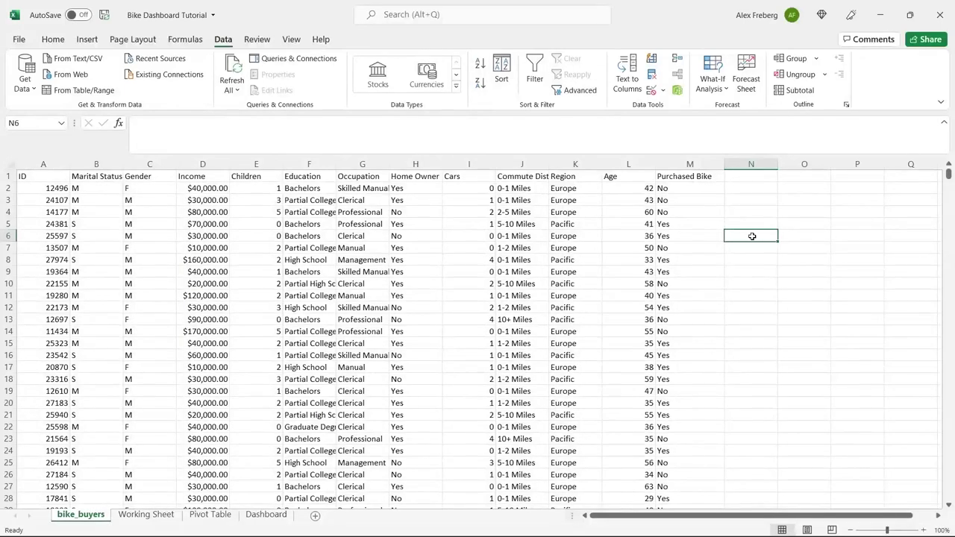
# Turn on filters for all the header columns in Working Sheet.
pyautogui.click(153, 514)
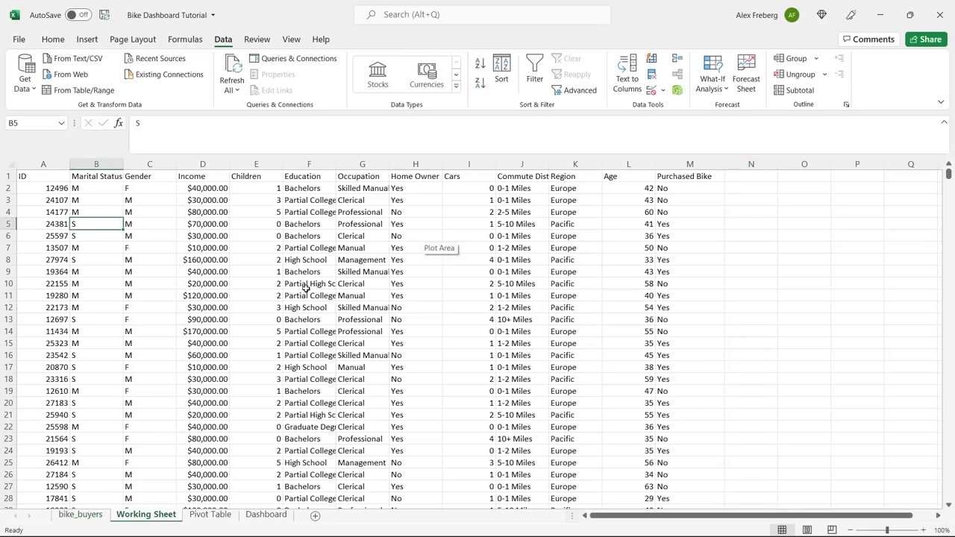
pyautogui.click(10, 163)
pyautogui.click(534, 75)
pyautogui.click(60, 197)
pyautogui.click(63, 176)
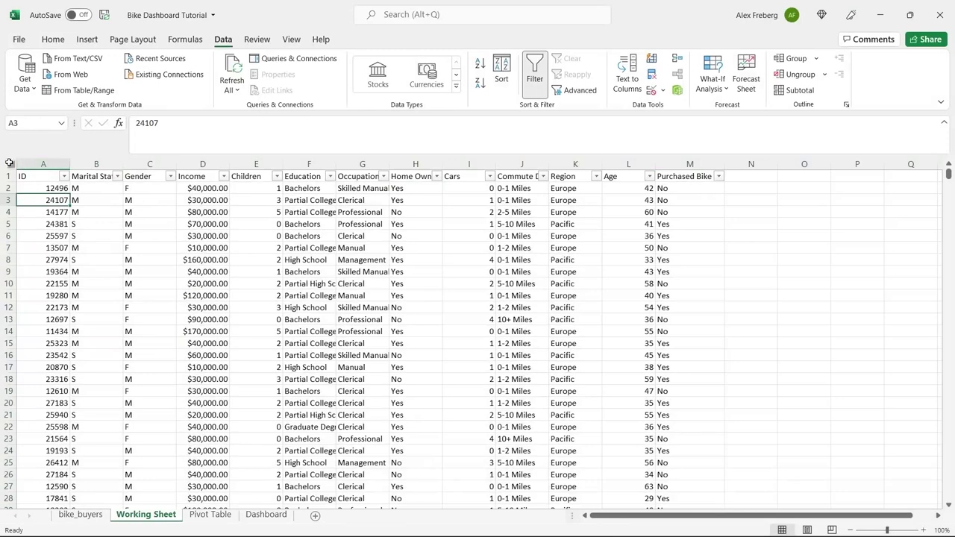
# Widen all columns of Working Sheet equally so that the headers and values can be read in full.
pyautogui.hotkey('ctrl', 'a')
pyautogui.moveTo(69, 164); pyautogui.dragTo(92, 164)
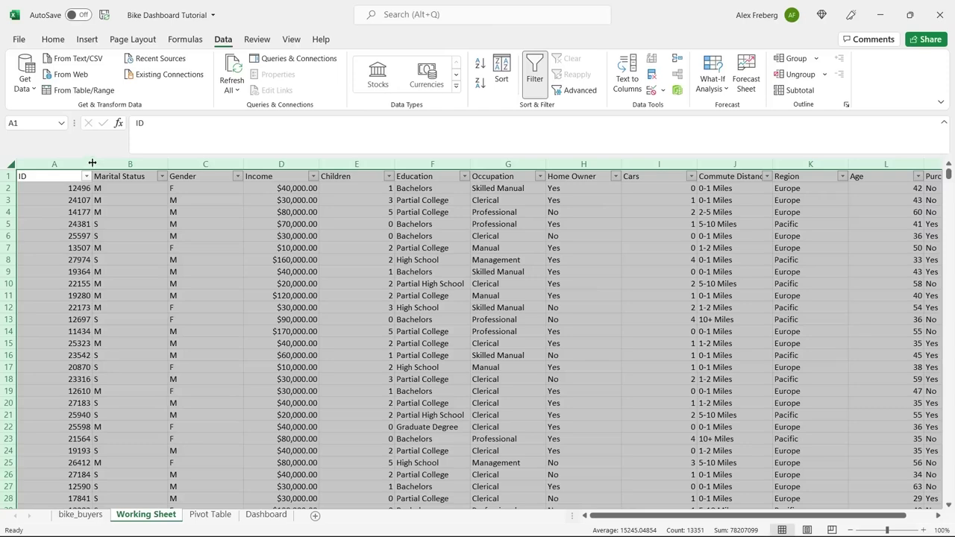
pyautogui.moveTo(92, 165); pyautogui.dragTo(98, 164)
pyautogui.click(102, 200)
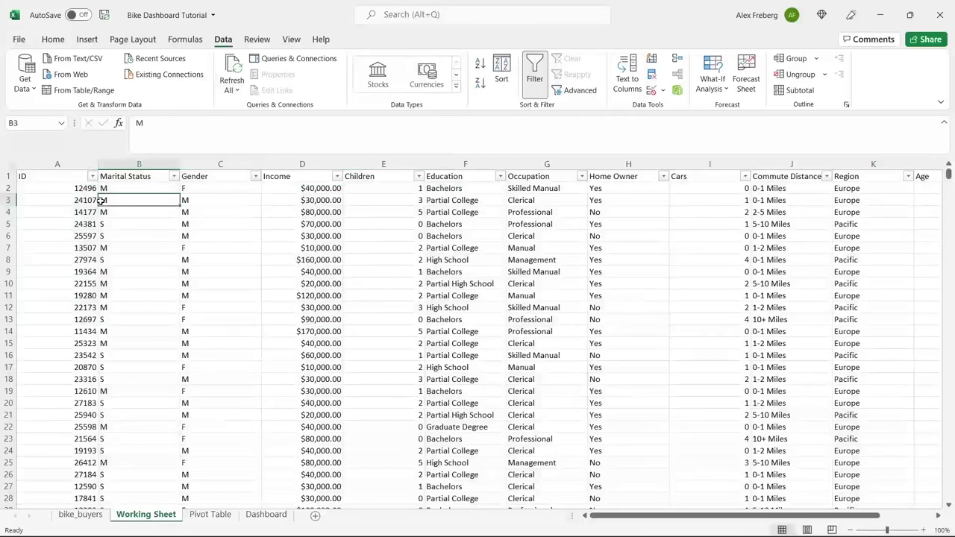
# Examine the filter values of the ID, Marital Status, Gender and Purchased Bike columns without applying any filter.
pyautogui.click(91, 176)
pyautogui.press('Escape')
pyautogui.click(173, 177)
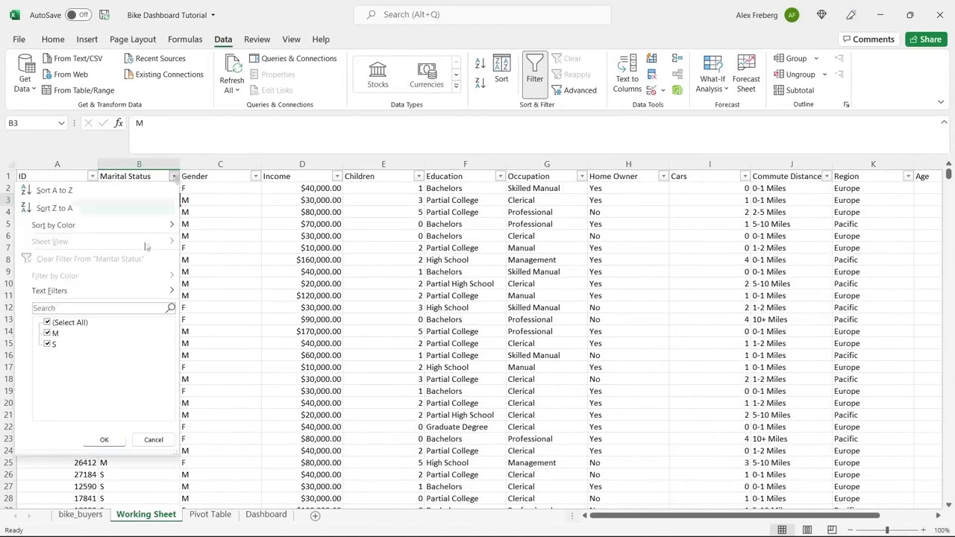
pyautogui.click(227, 218)
pyautogui.click(255, 176)
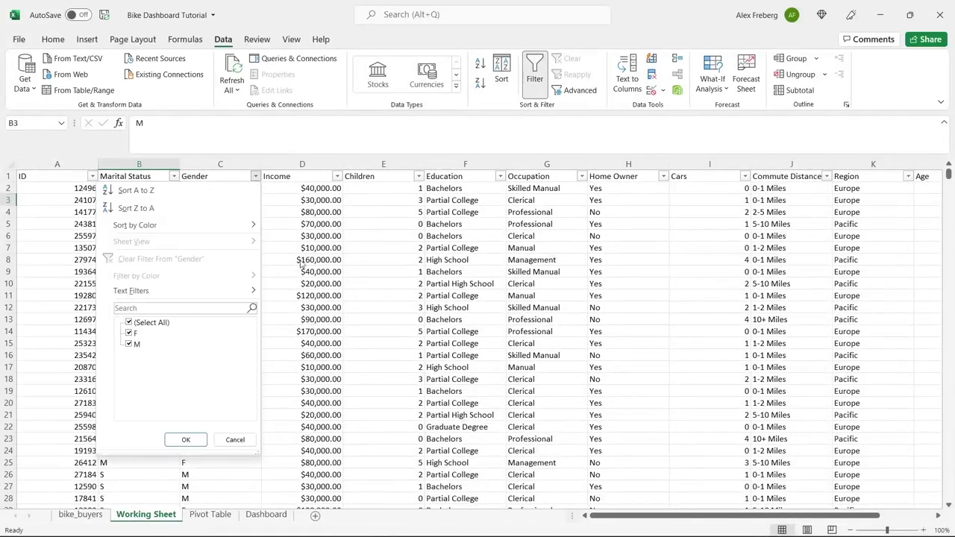
pyautogui.click(294, 228)
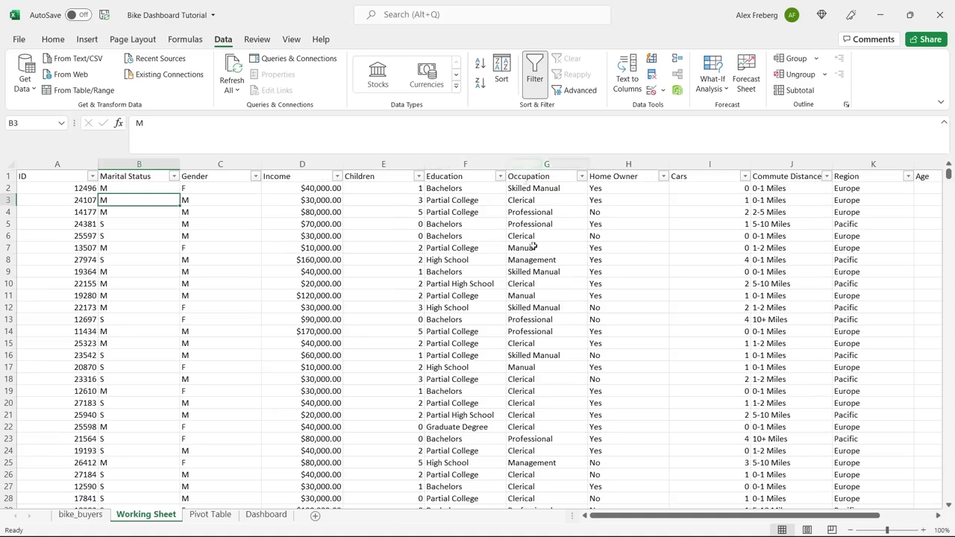
pyautogui.hscroll(3, 547, 288)
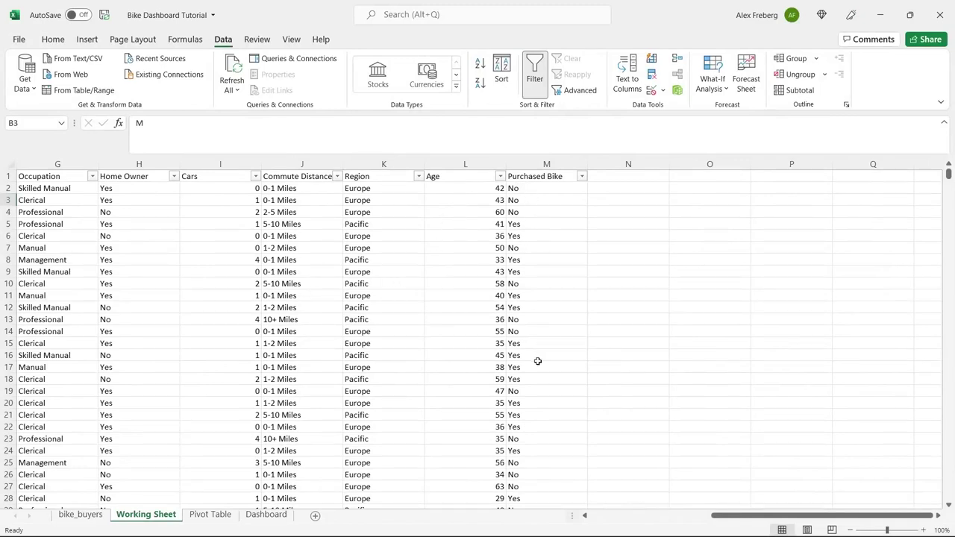
pyautogui.click(582, 176)
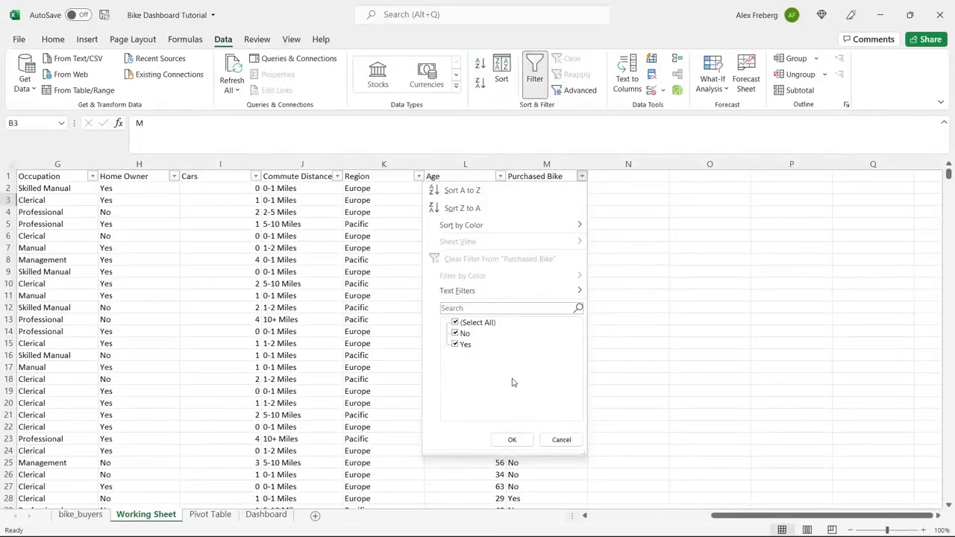
pyautogui.click(630, 320)
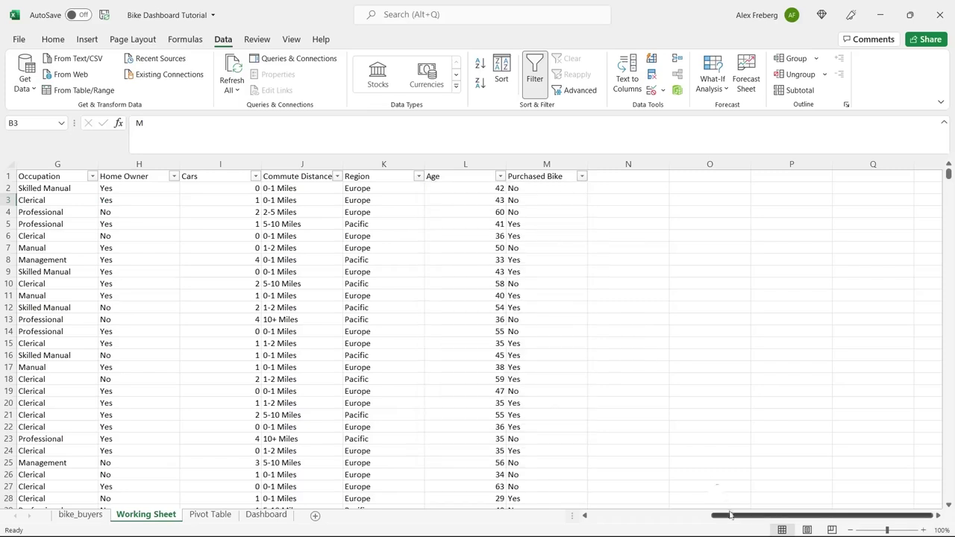
# Remove duplicate rows from the whole Working Sheet, comparing all columns and treating the first row as headers.
pyautogui.moveTo(731, 517); pyautogui.dragTo(601, 529)
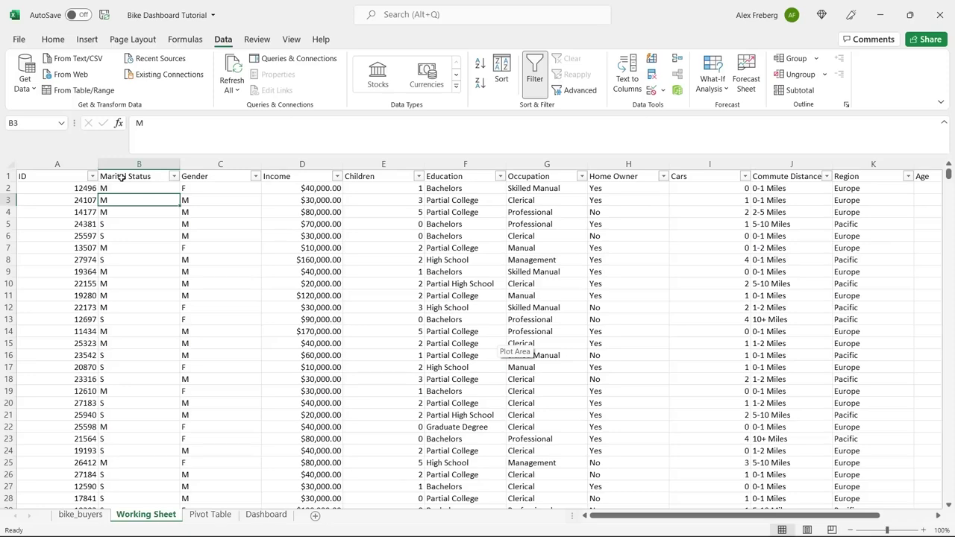
pyautogui.click(10, 163)
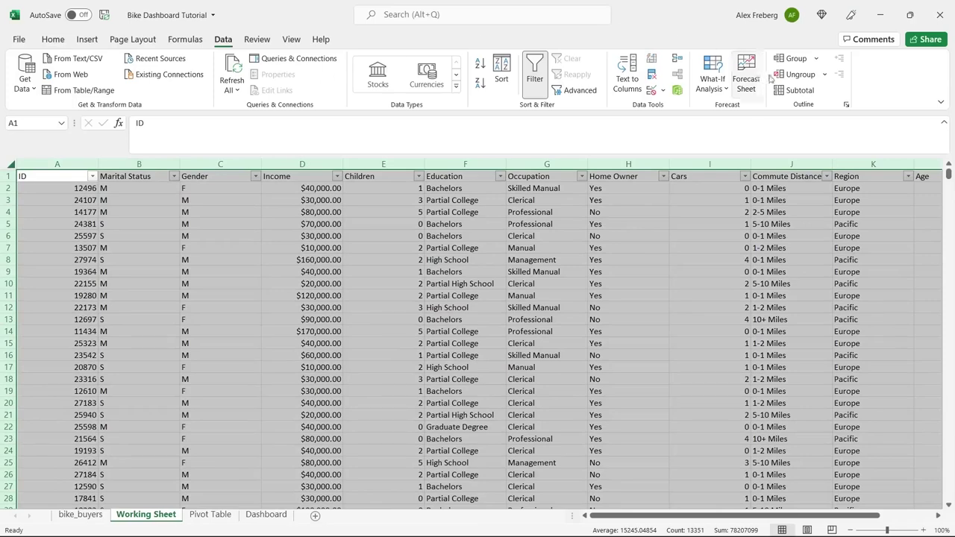
pyautogui.click(653, 76)
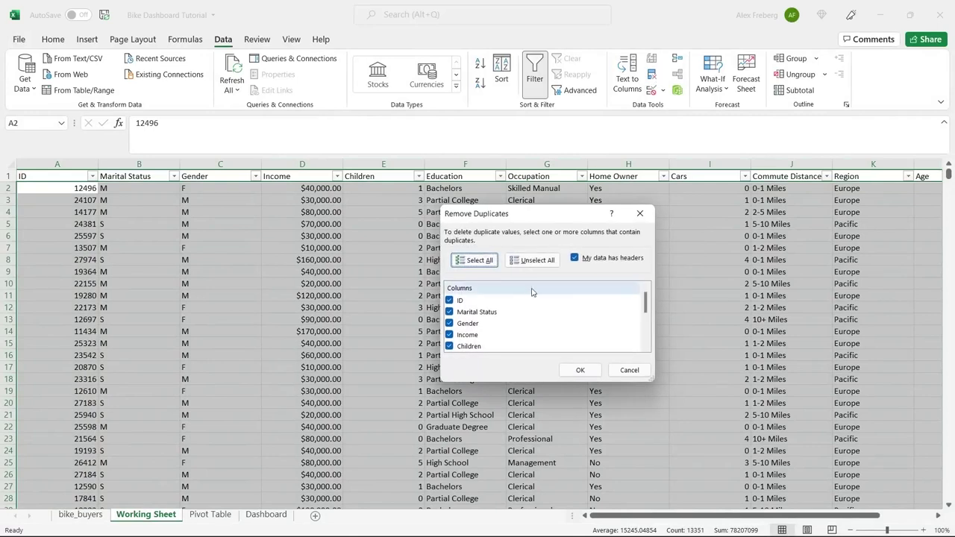
pyautogui.moveTo(647, 308); pyautogui.dragTo(648, 287)
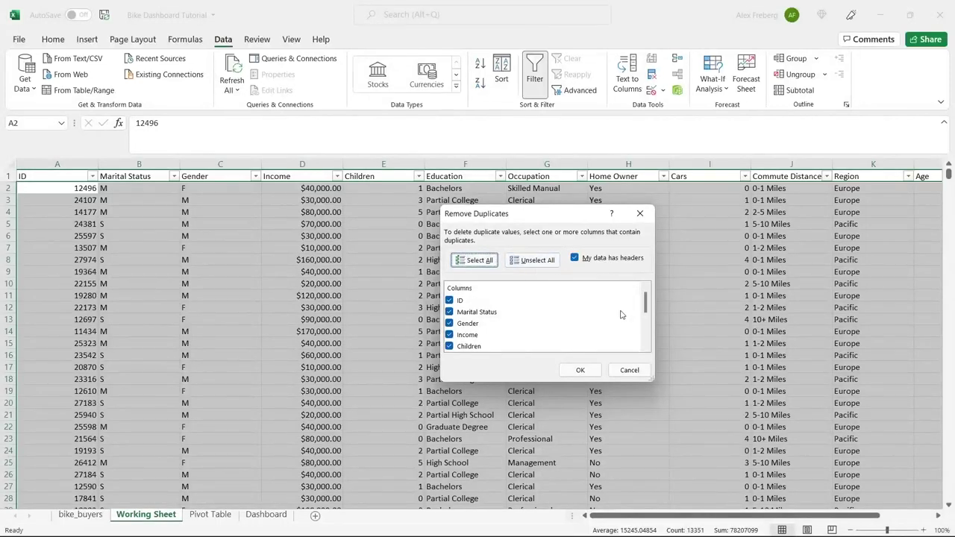
pyautogui.click(580, 370)
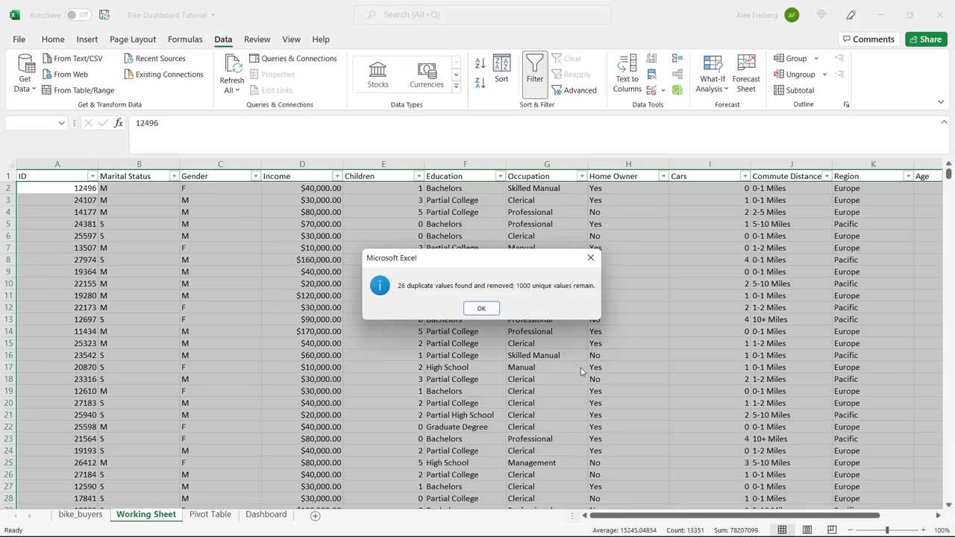
# Dismiss the duplicate removal summary and clear the selection of the whole sheet.
pyautogui.click(483, 309)
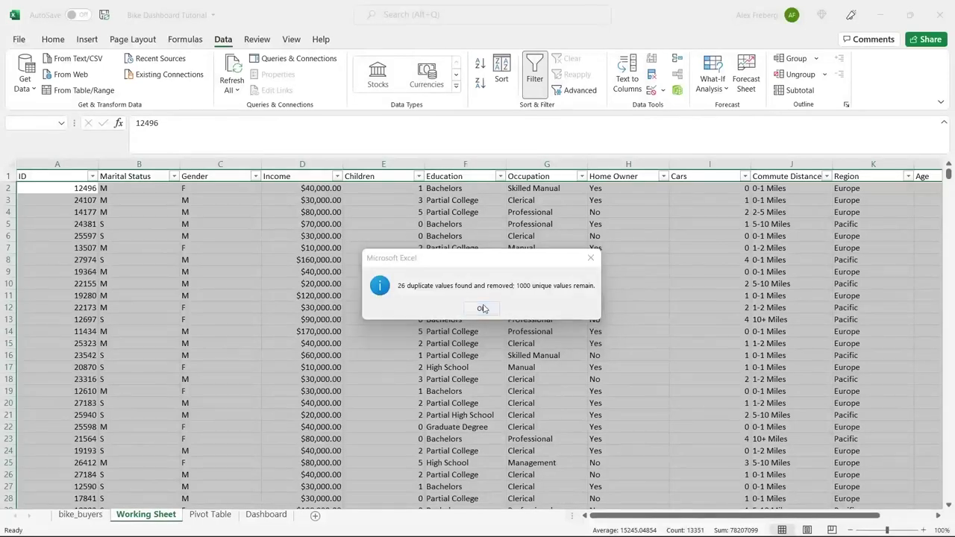
pyautogui.click(482, 297)
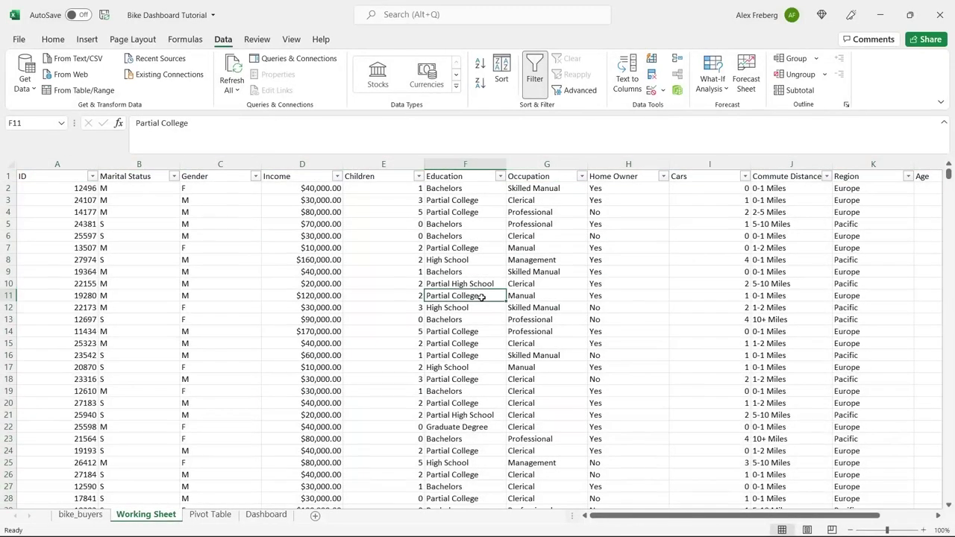
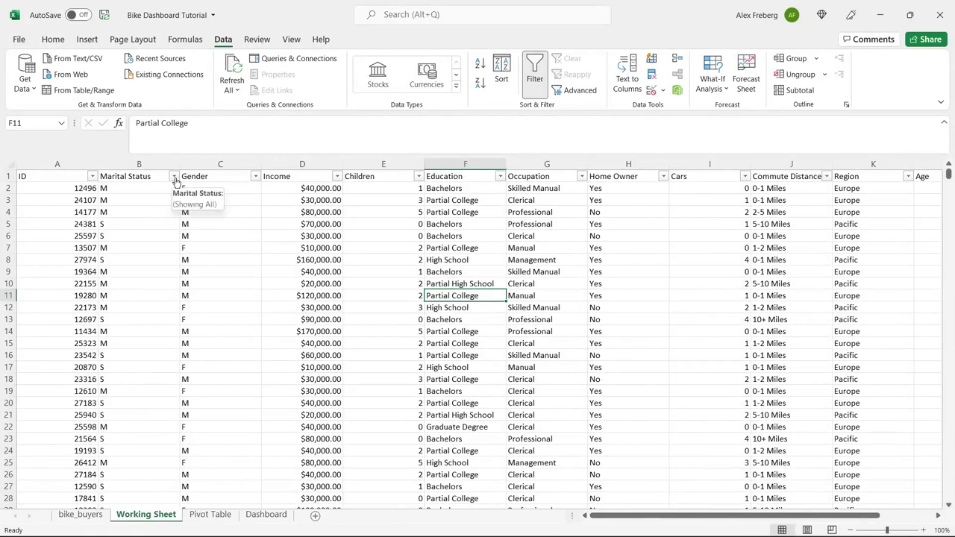
# Replace every M with Married in the Marital Status column, searching by columns.
pyautogui.click(140, 164)
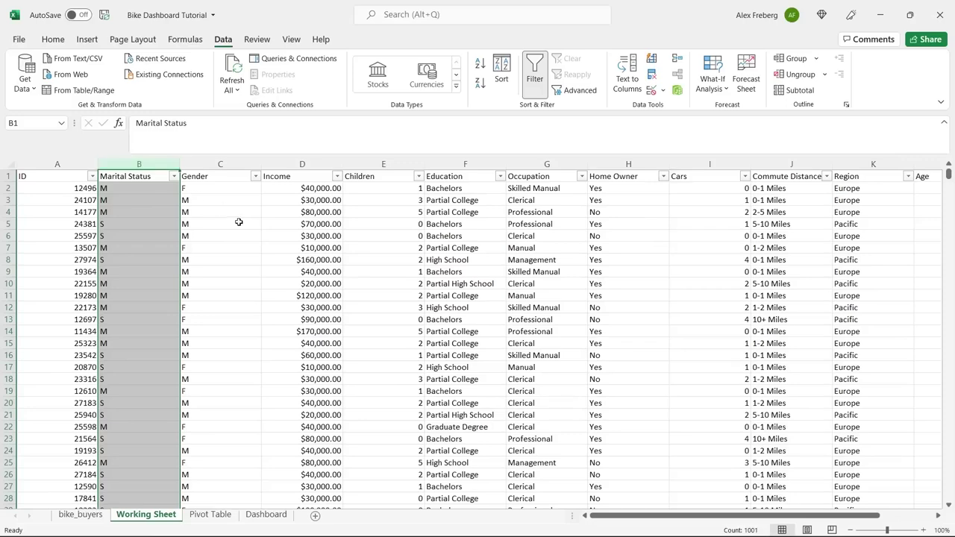
pyautogui.hotkey('ctrl', 'h')
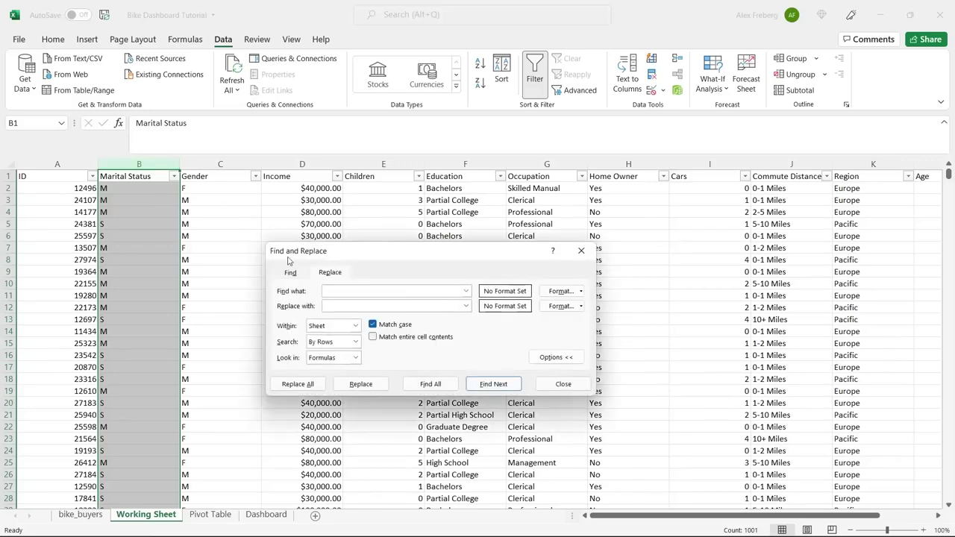
pyautogui.moveTo(379, 254); pyautogui.dragTo(391, 211)
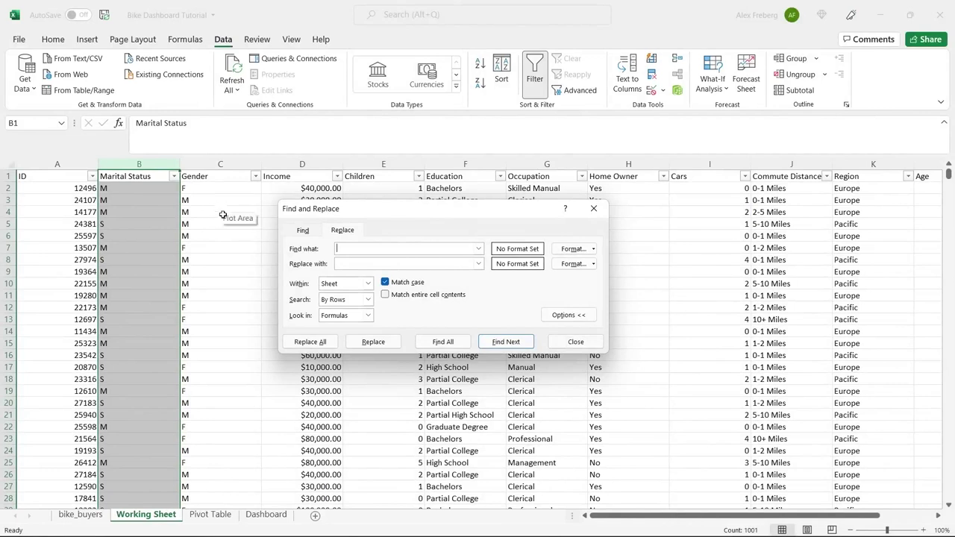
pyautogui.click(368, 300)
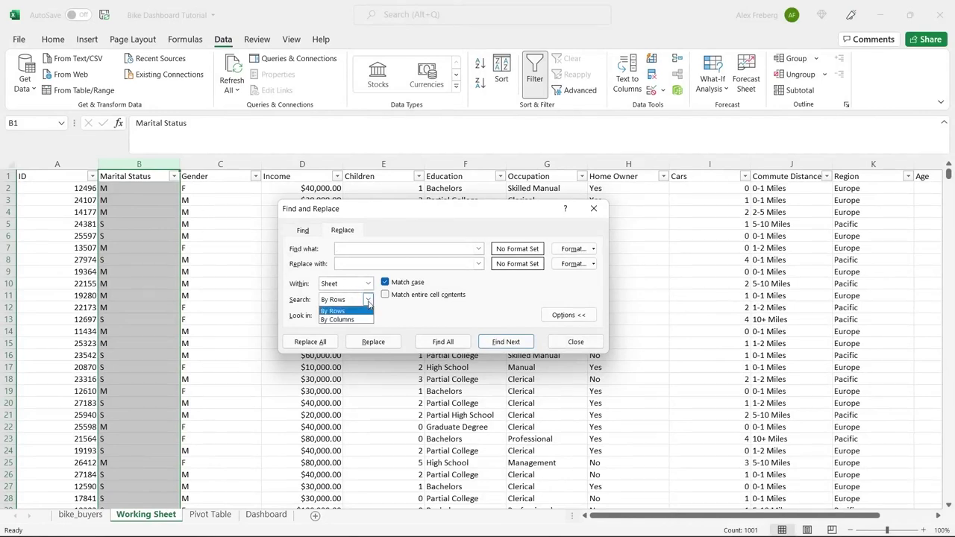
pyautogui.click(360, 316)
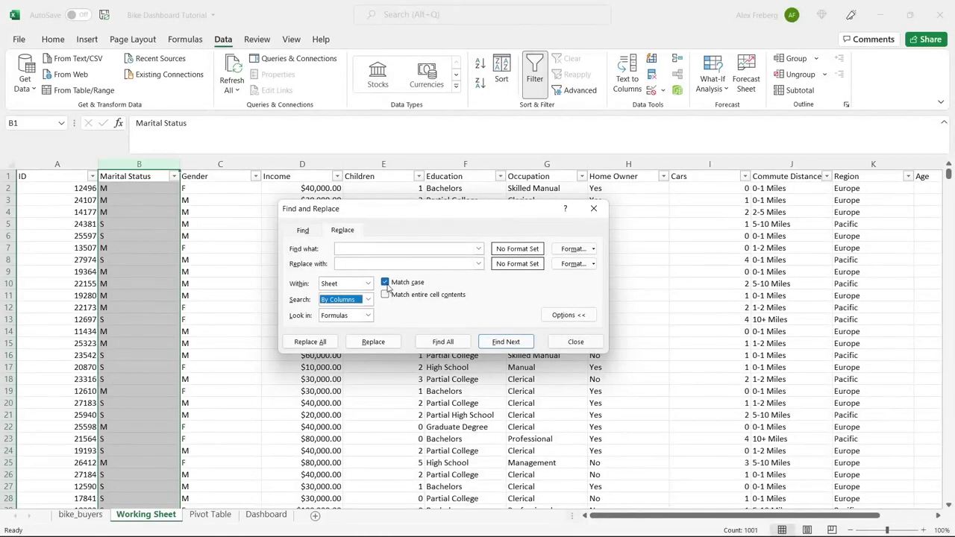
pyautogui.click(403, 250)
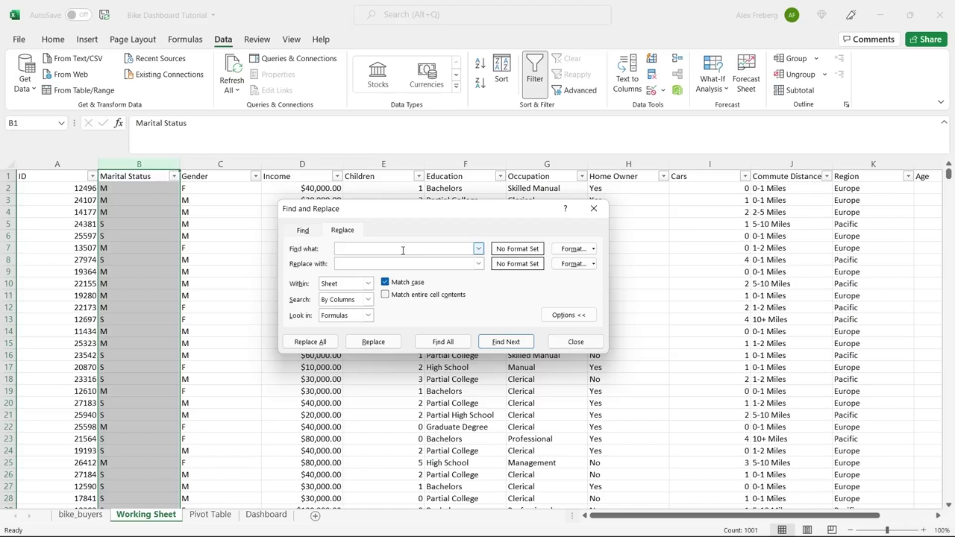
pyautogui.click(392, 264)
pyautogui.write('Married')
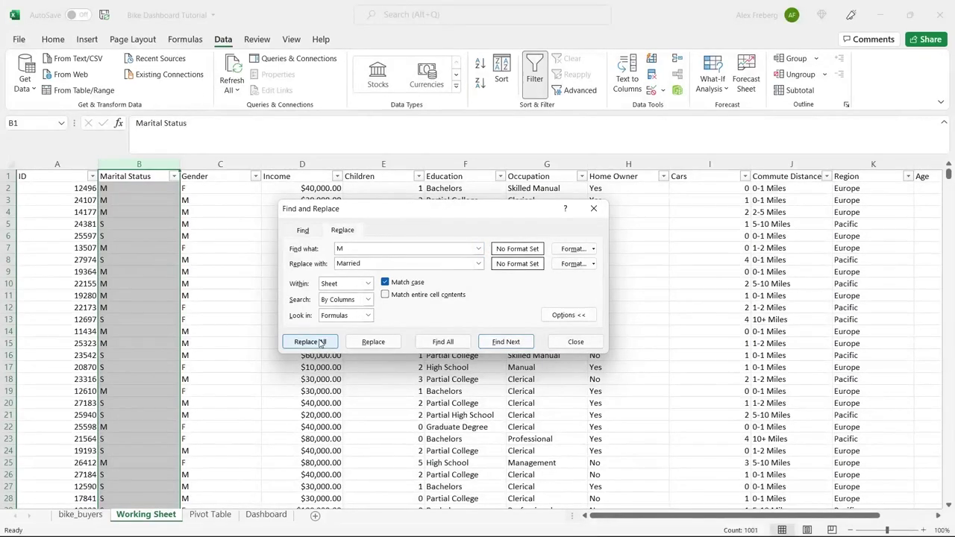
pyautogui.click(309, 342)
pyautogui.click(472, 310)
# Replace every S with Single in the Marital Status column and close the Find and Replace dialog.
pyautogui.click(391, 252)
pyautogui.click(387, 264)
pyautogui.doubleClick(383, 265)
pyautogui.write('S')
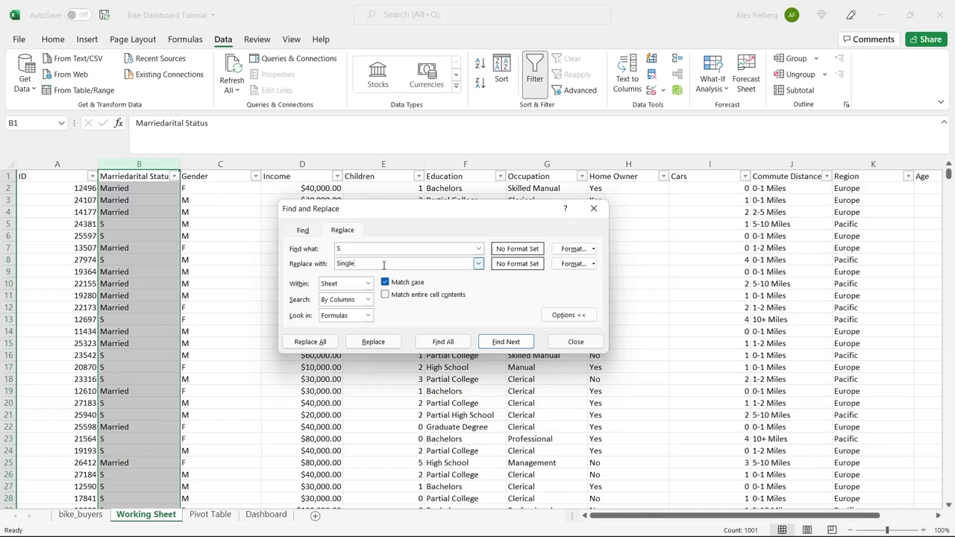
pyautogui.click(310, 342)
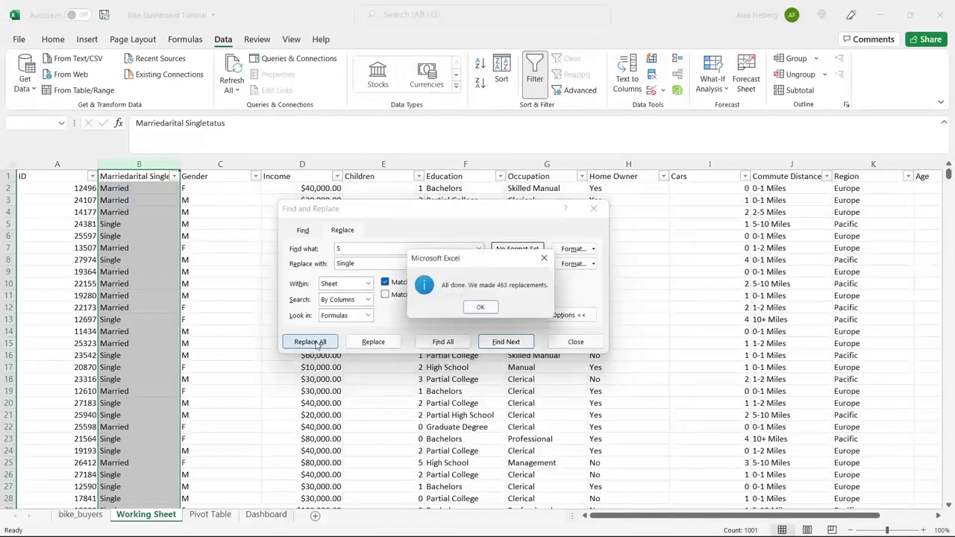
pyautogui.click(482, 308)
pyautogui.click(593, 208)
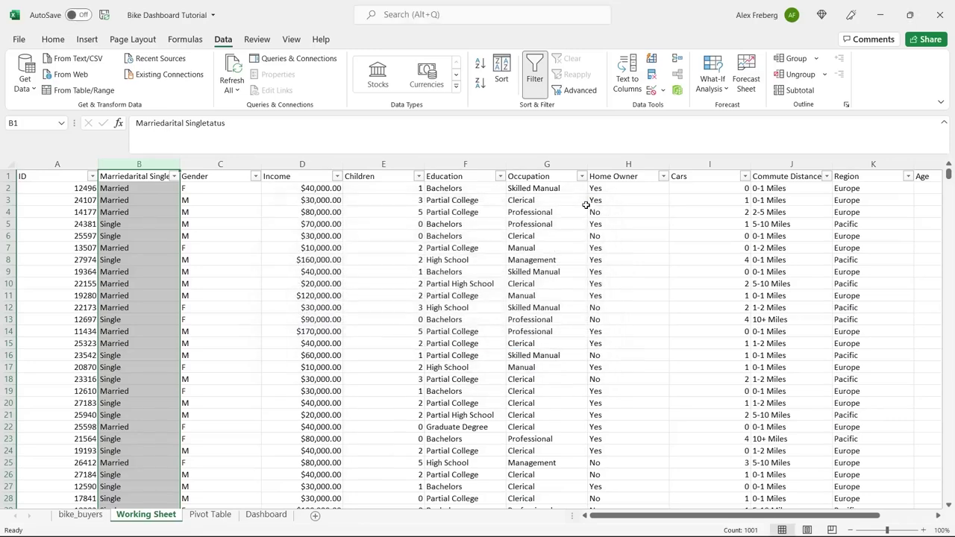
# Replace every M with Male in the Gender column.
pyautogui.click(219, 163)
pyautogui.hotkey('ctrl', 'h')
pyautogui.click(348, 262)
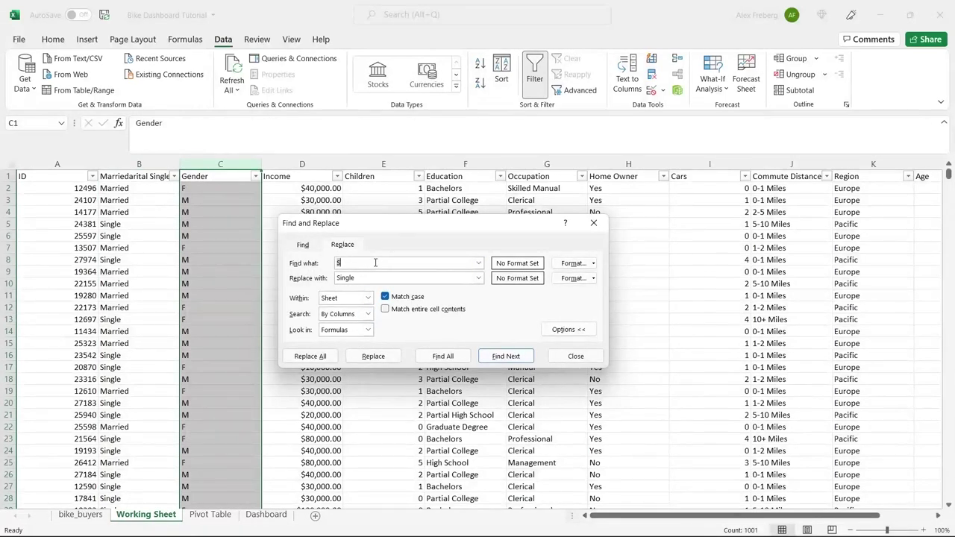
pyautogui.press('Tab')
pyautogui.write('Male')
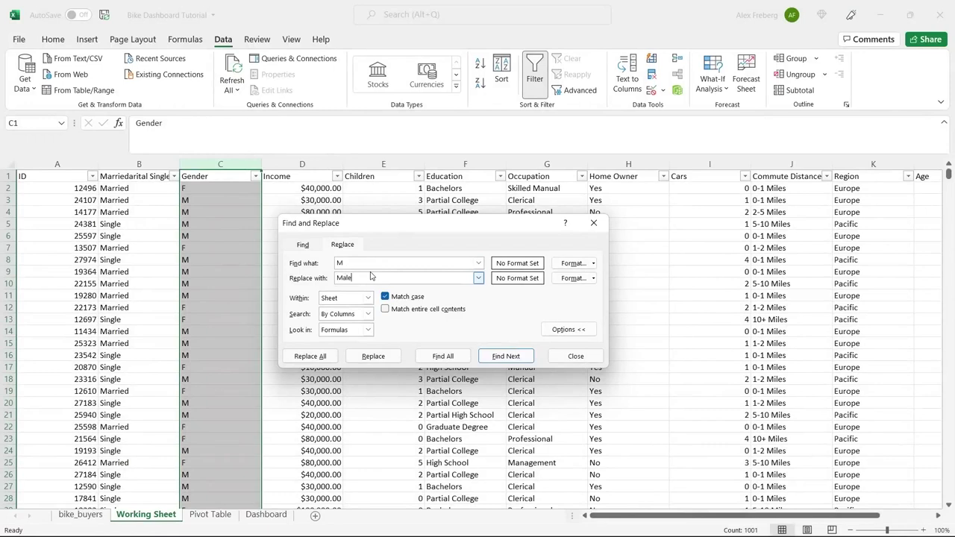
pyautogui.click(318, 356)
pyautogui.click(483, 308)
# Replace every F with Female in the Gender column and close the Find and Replace dialog.
pyautogui.write('F')
pyautogui.press('Tab')
pyautogui.write('Fem')
pyautogui.click(311, 356)
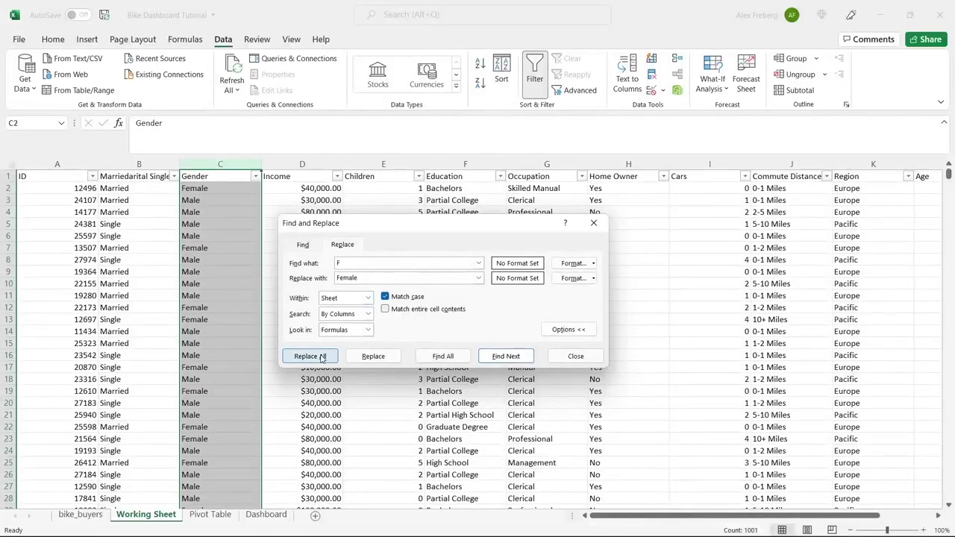
pyautogui.click(485, 309)
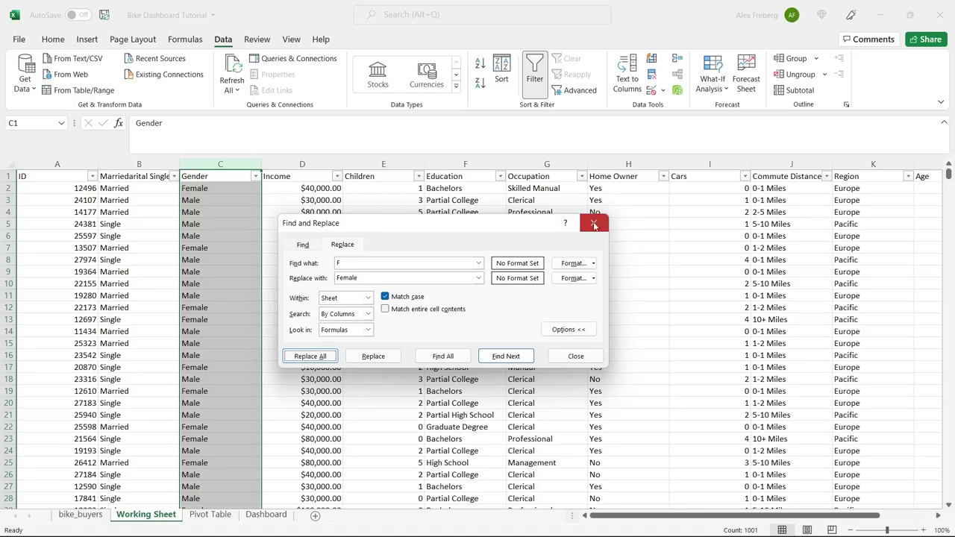
pyautogui.click(593, 223)
pyautogui.click(371, 256)
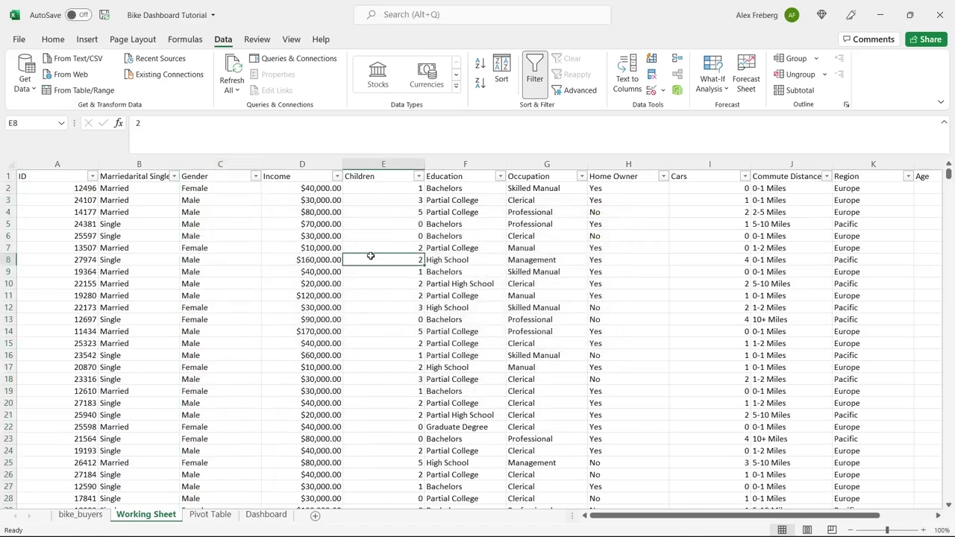
# Format the Income column as Currency with no decimal places.
pyautogui.click(300, 163)
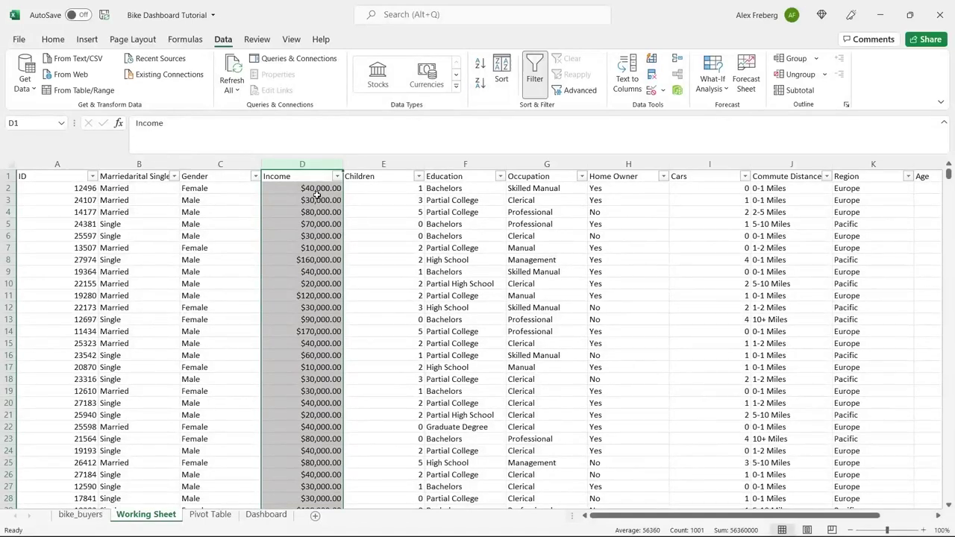
pyautogui.click(318, 200)
pyautogui.click(53, 39)
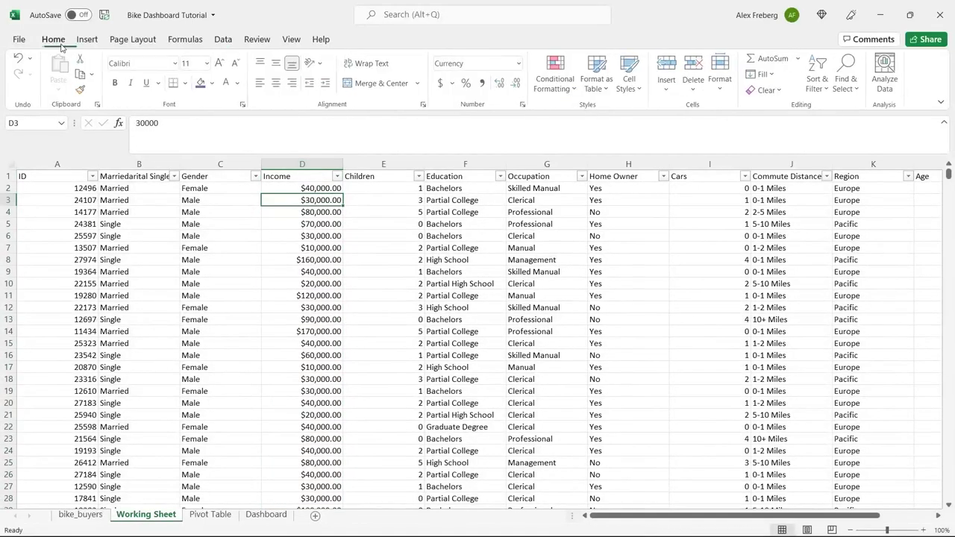
pyautogui.click(306, 166)
pyautogui.click(520, 64)
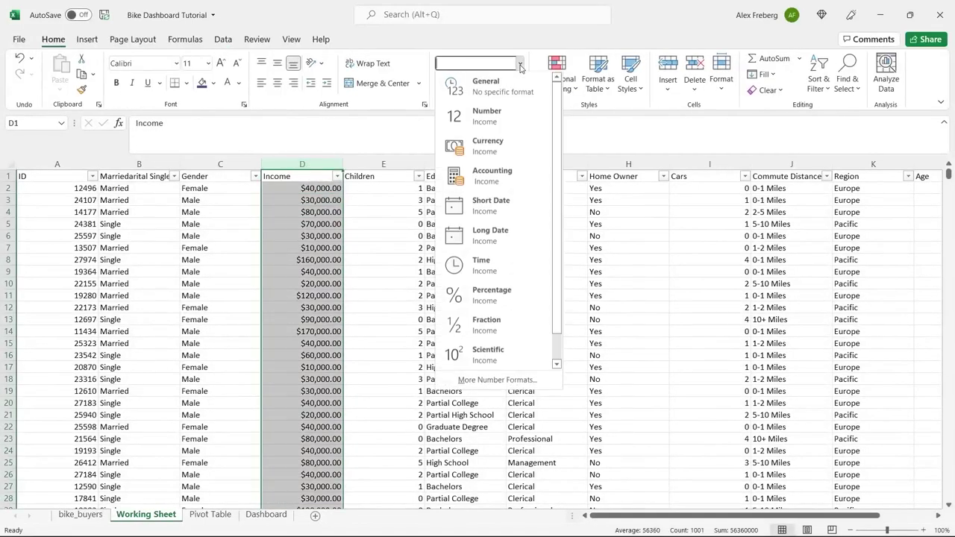
pyautogui.click(507, 146)
pyautogui.click(515, 85)
pyautogui.click(515, 85)
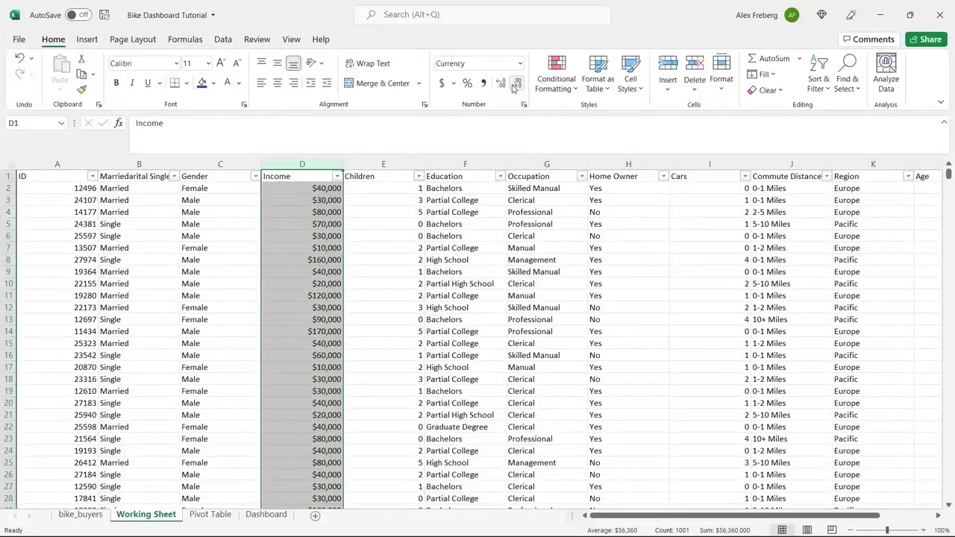
pyautogui.click(325, 191)
# Examine the filter values of the Income, Children, Education and Occupation columns without applying any filter.
pyautogui.click(336, 176)
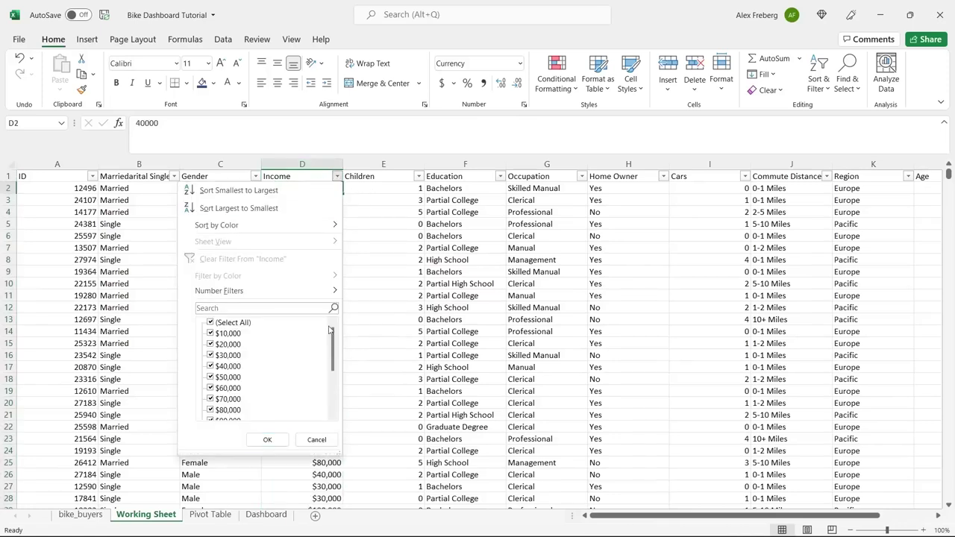
pyautogui.moveTo(334, 339); pyautogui.dragTo(344, 307)
pyautogui.click(372, 253)
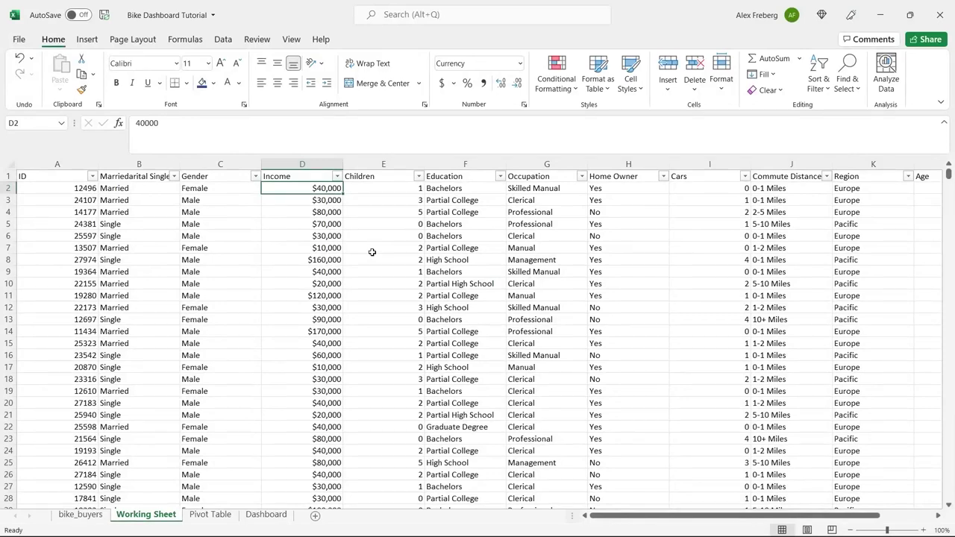
pyautogui.click(418, 176)
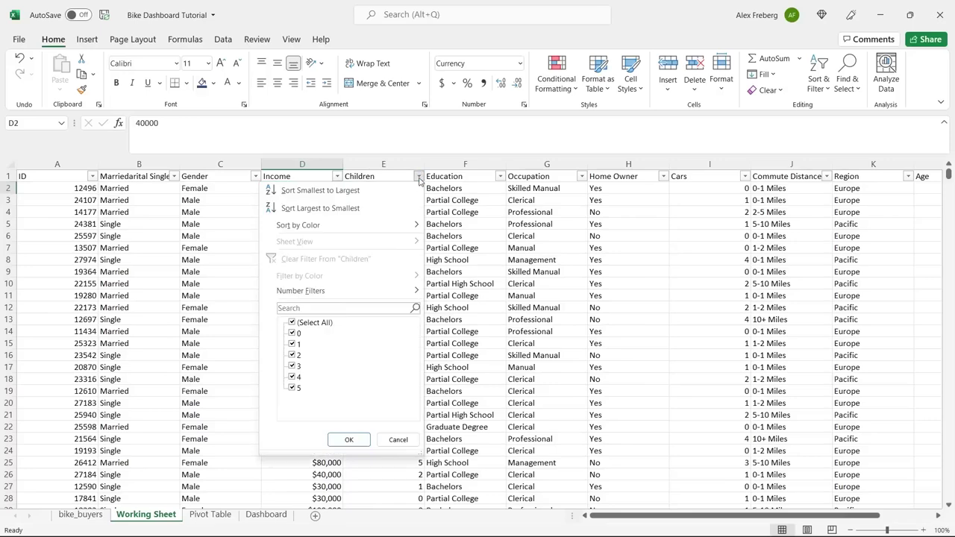
pyautogui.click(489, 189)
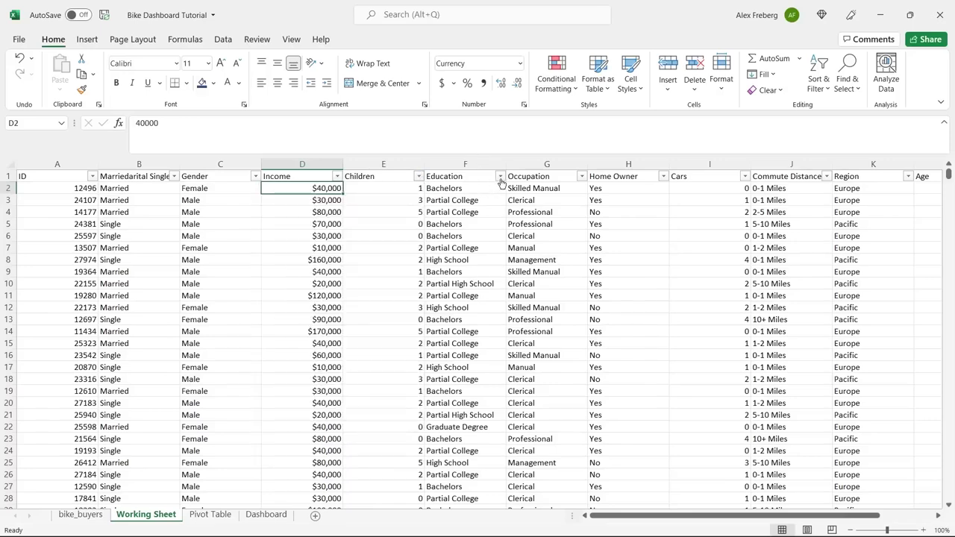
pyautogui.click(500, 177)
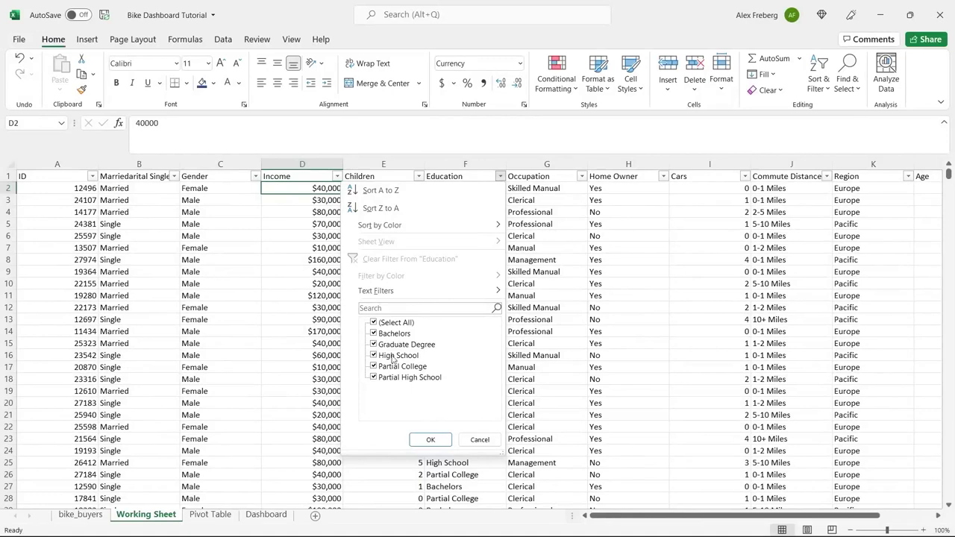
pyautogui.click(562, 249)
pyautogui.click(581, 177)
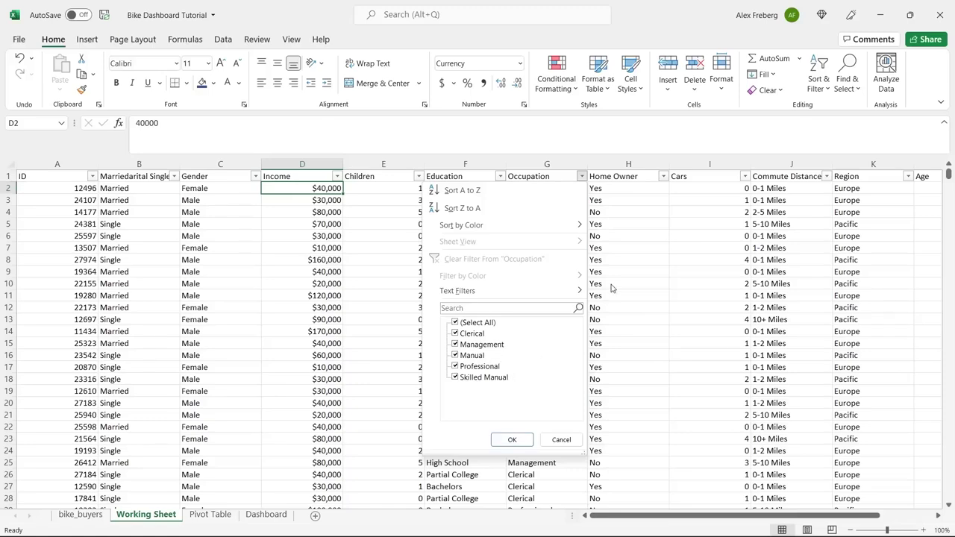
pyautogui.click(642, 217)
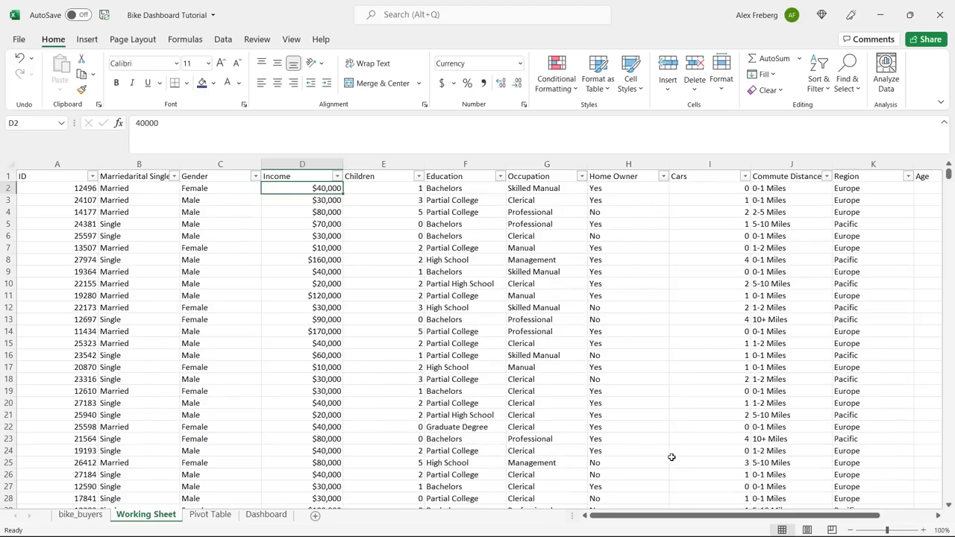
# Examine the filter values of the Home Owner, Cars and Commute Distance columns without applying any filter.
pyautogui.moveTo(699, 516); pyautogui.dragTo(753, 516)
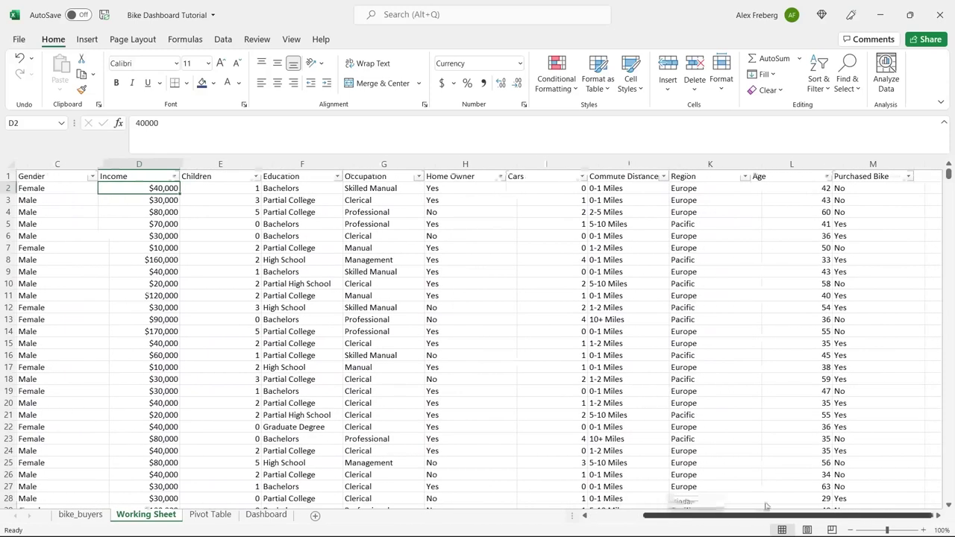
pyautogui.click(500, 176)
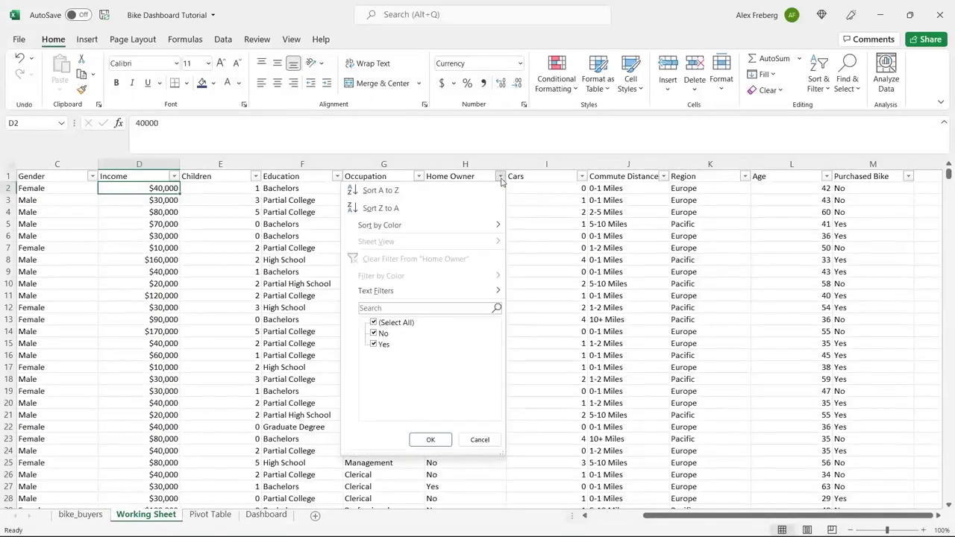
pyautogui.click(571, 228)
pyautogui.click(581, 177)
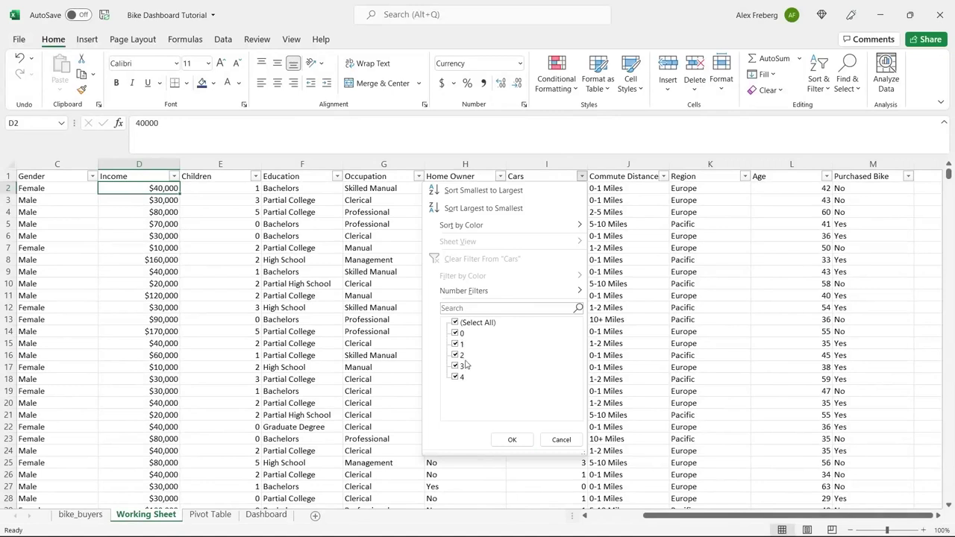
pyautogui.click(642, 247)
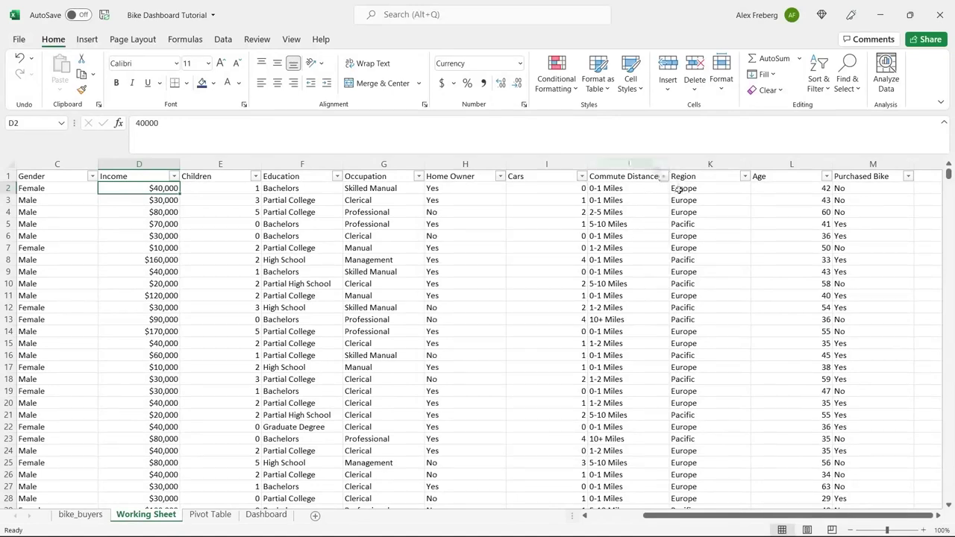
pyautogui.click(663, 176)
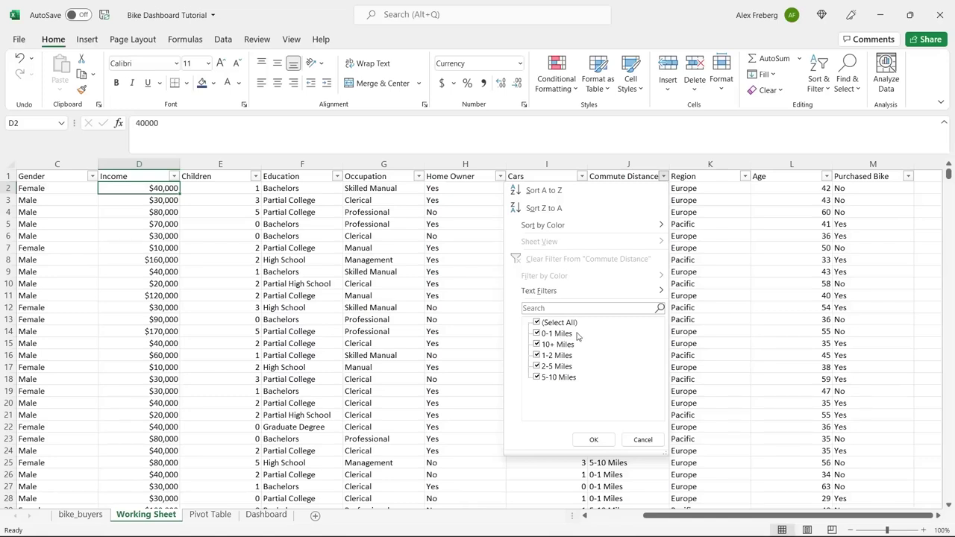
pyautogui.click(643, 440)
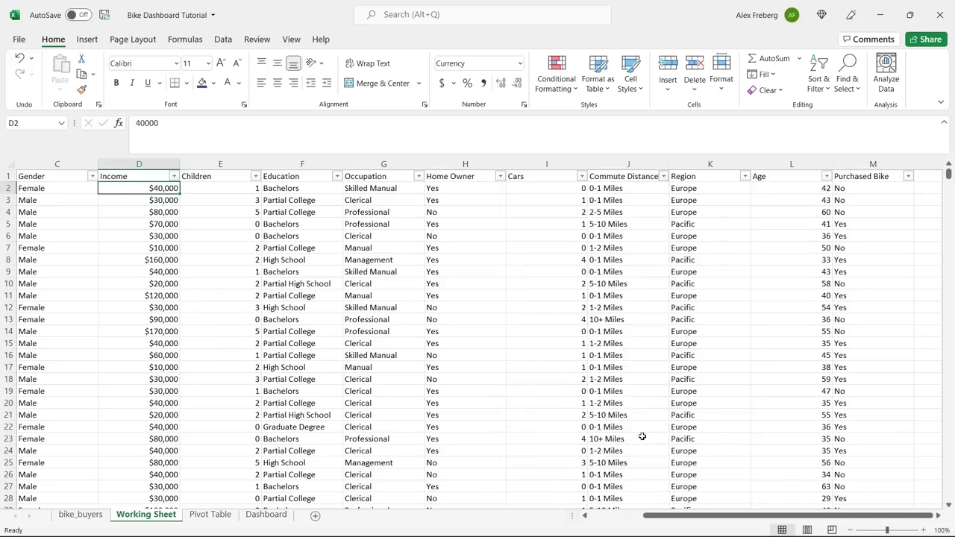
# Examine the filter values of the Region and Age columns without applying any filter.
pyautogui.click(939, 516)
pyautogui.click(939, 516)
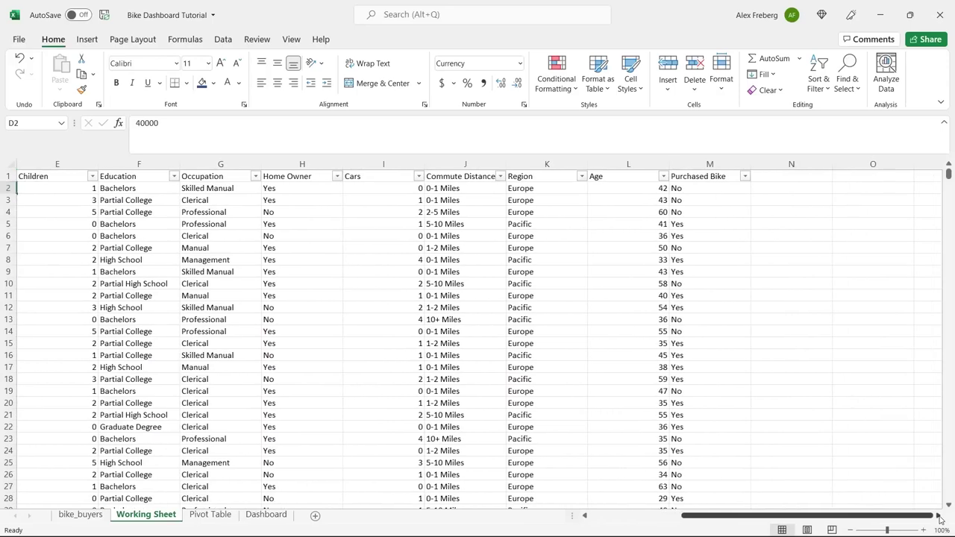
pyautogui.click(582, 177)
pyautogui.click(512, 440)
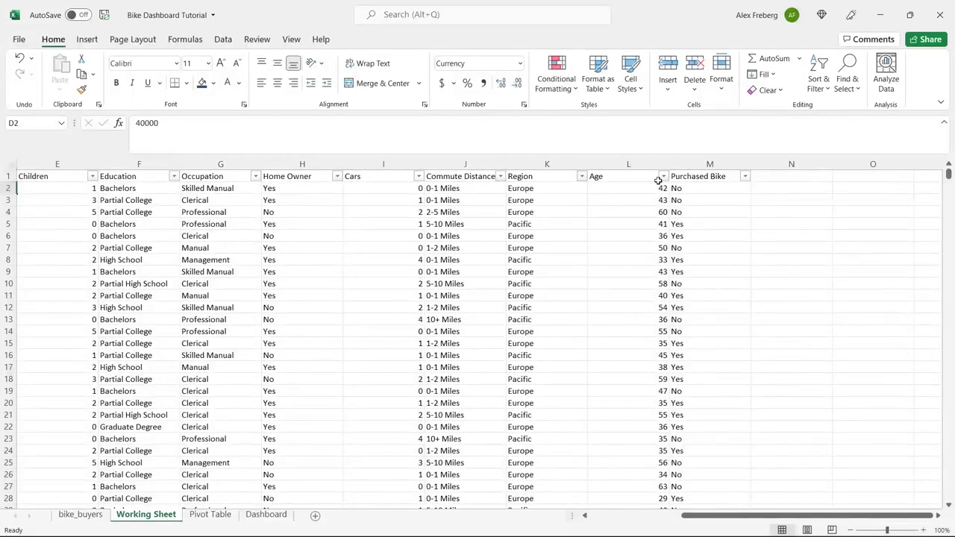
pyautogui.click(663, 176)
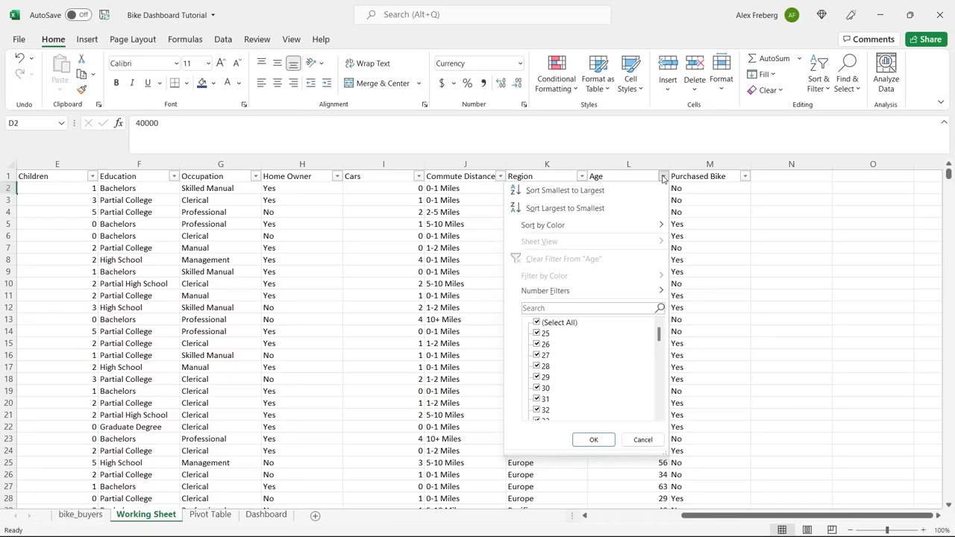
pyautogui.click(643, 440)
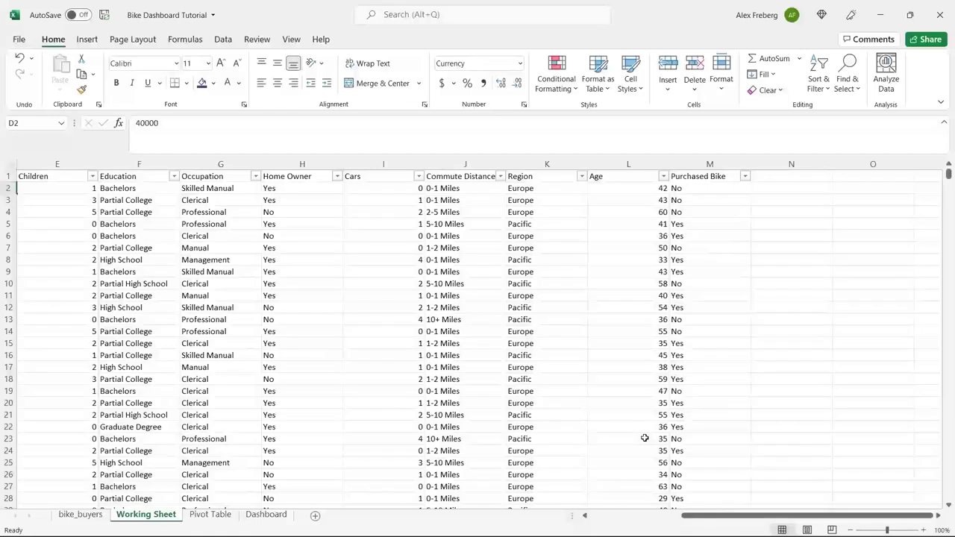
pyautogui.click(663, 176)
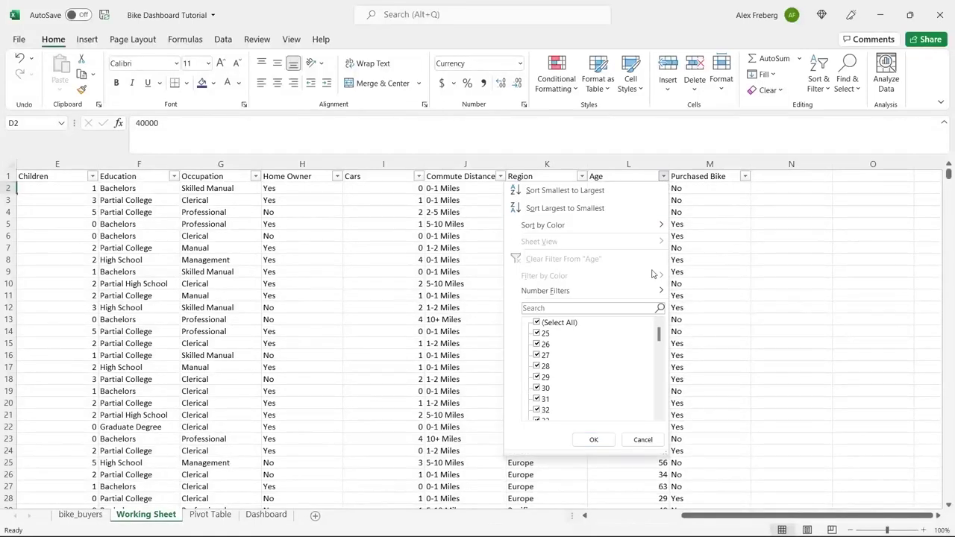
pyautogui.moveTo(659, 334)
pyautogui.mouseDown()
pyautogui.moveTo(662, 415)
pyautogui.moveTo(661, 337)
pyautogui.mouseUp()
pyautogui.click(640, 440)
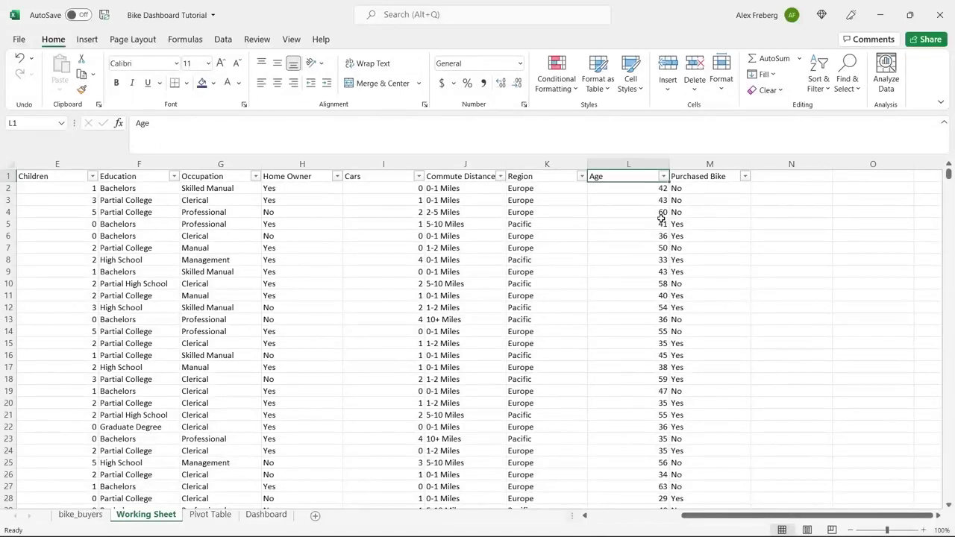
# Insert a new column before Purchased Bike and give it the header Age Brackets.
pyautogui.rightClick(703, 168)
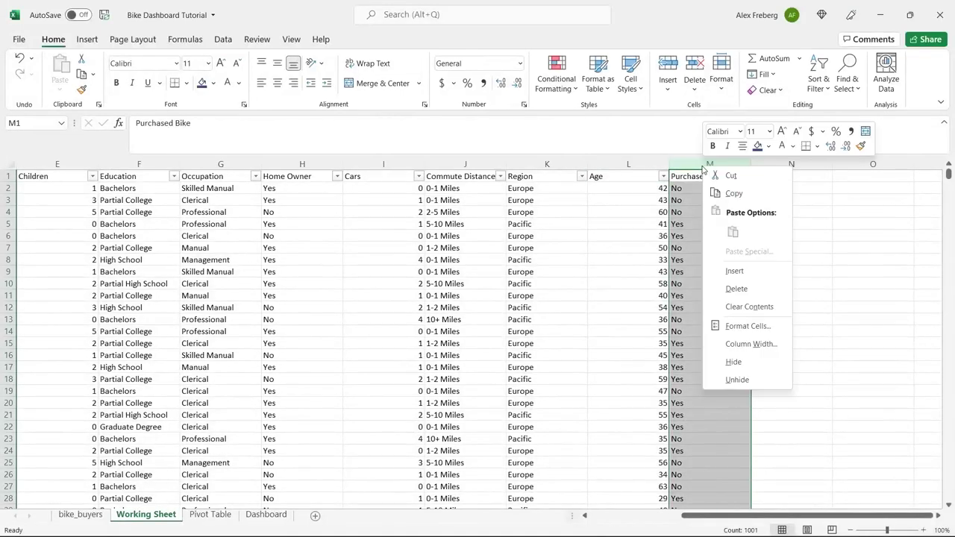
pyautogui.click(738, 271)
pyautogui.click(703, 177)
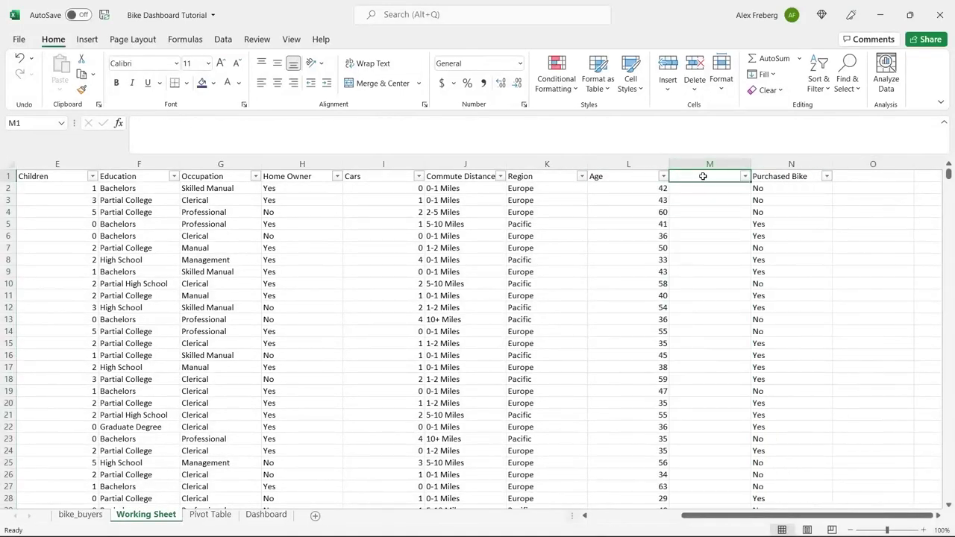
pyautogui.write('Age Brackets')
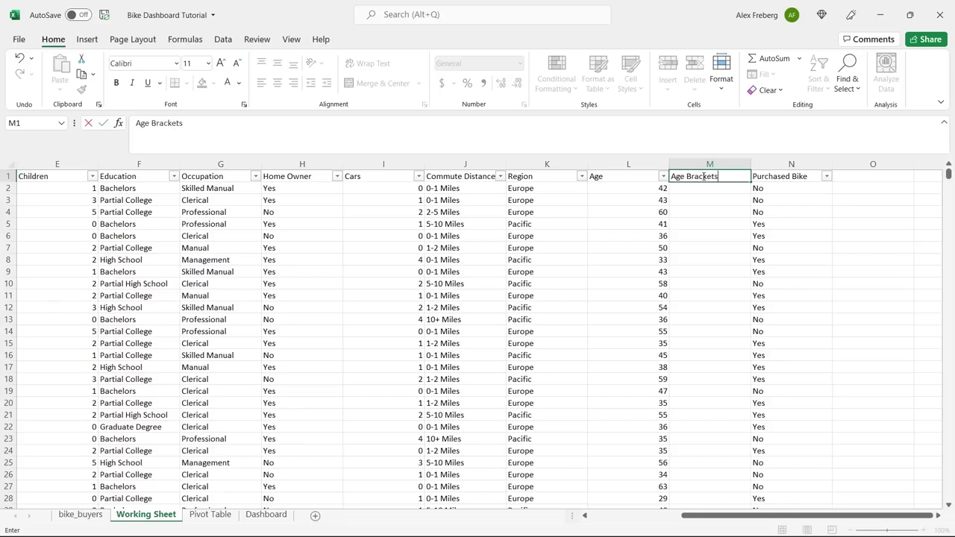
pyautogui.press('Return')
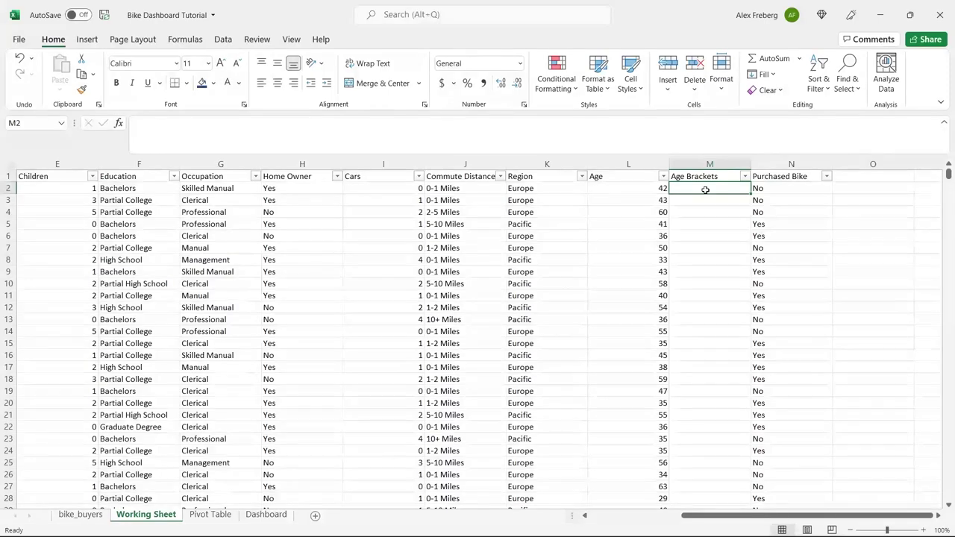
# Start an IF formula in cell M2 with the logical test L2>31.
pyautogui.click(698, 132)
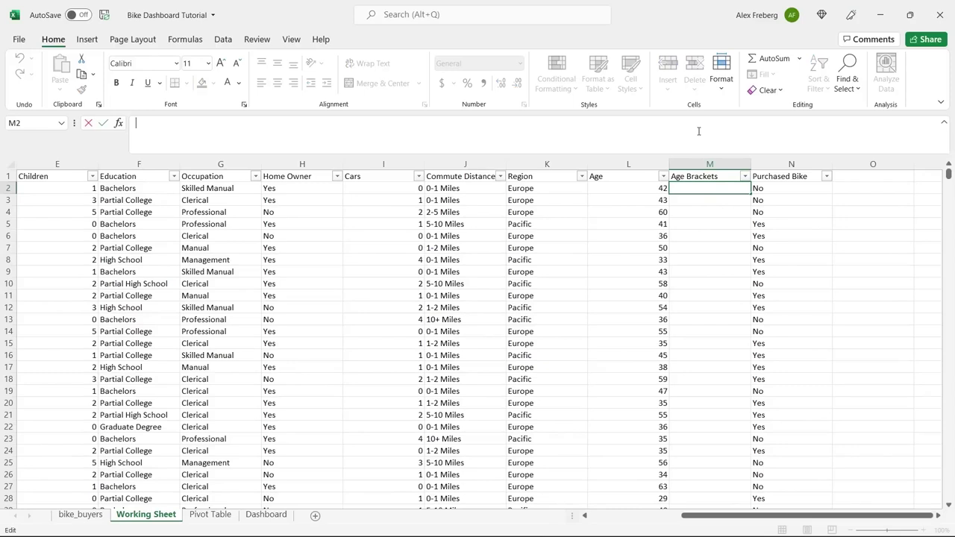
pyautogui.write('=')
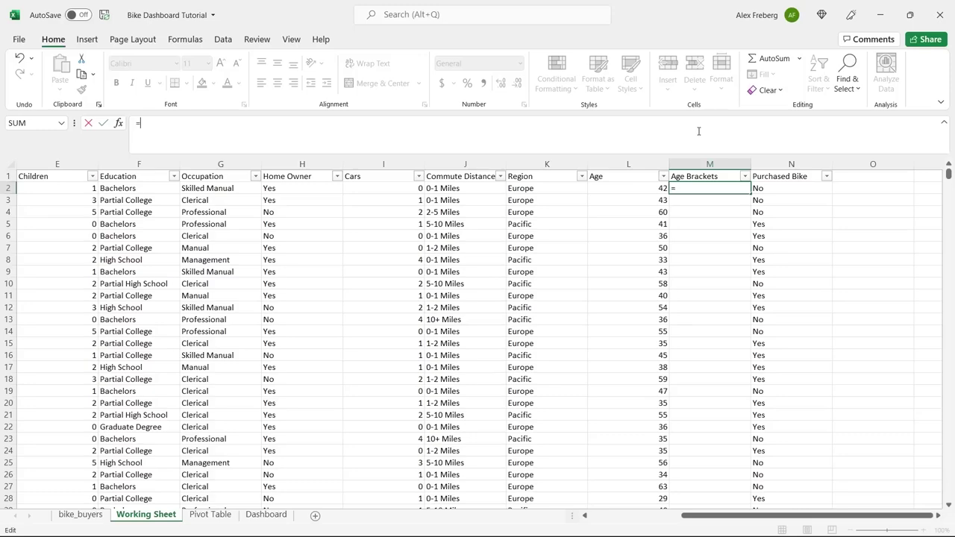
pyautogui.write('IF(')
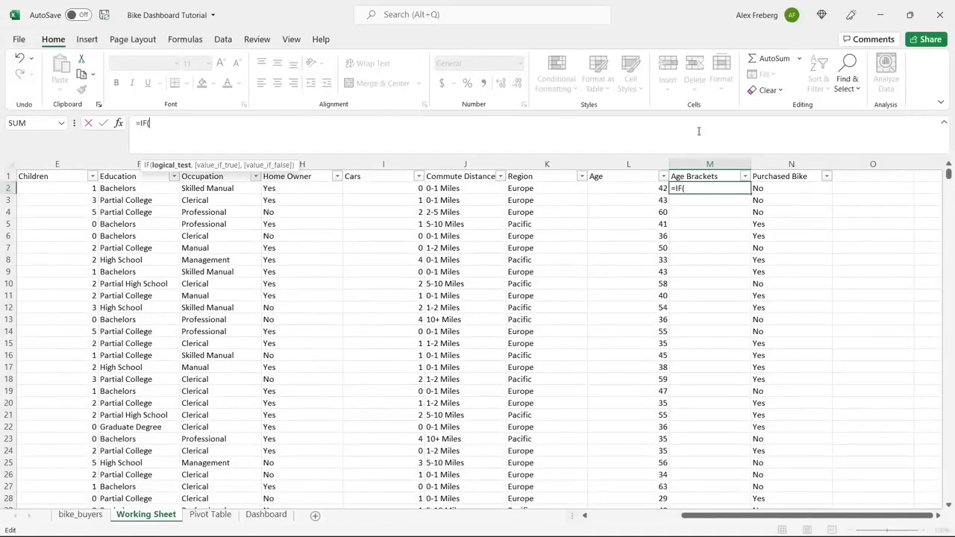
pyautogui.click(635, 188)
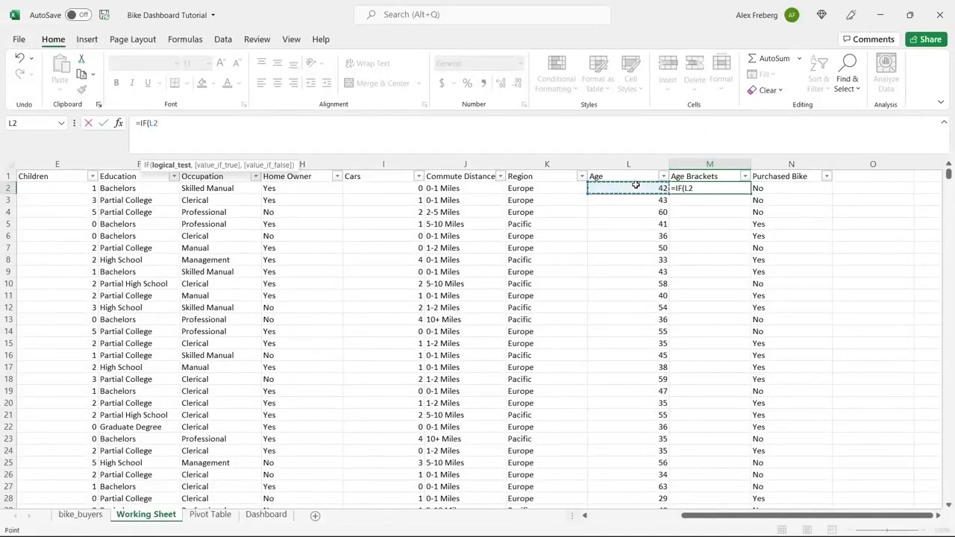
pyautogui.click(562, 126)
pyautogui.write('>31')
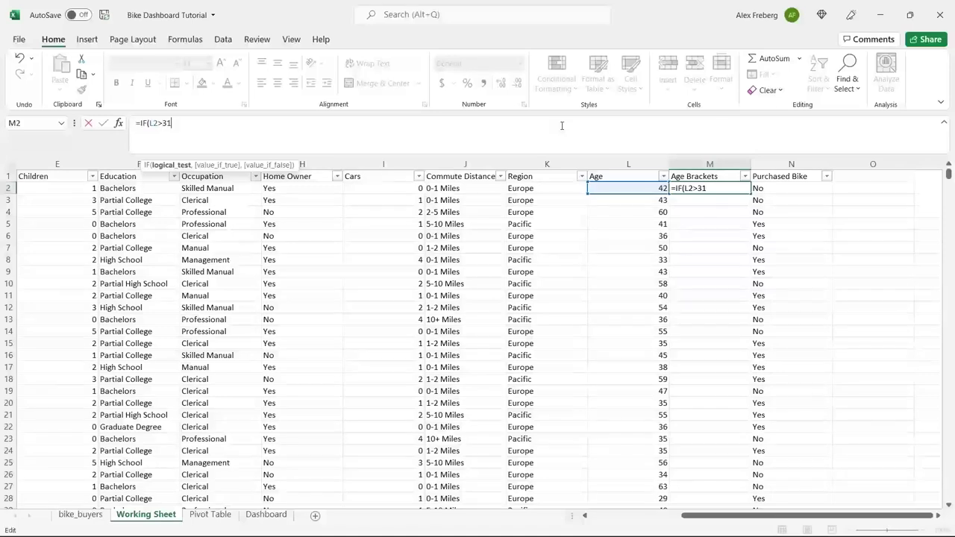
pyautogui.write(',')
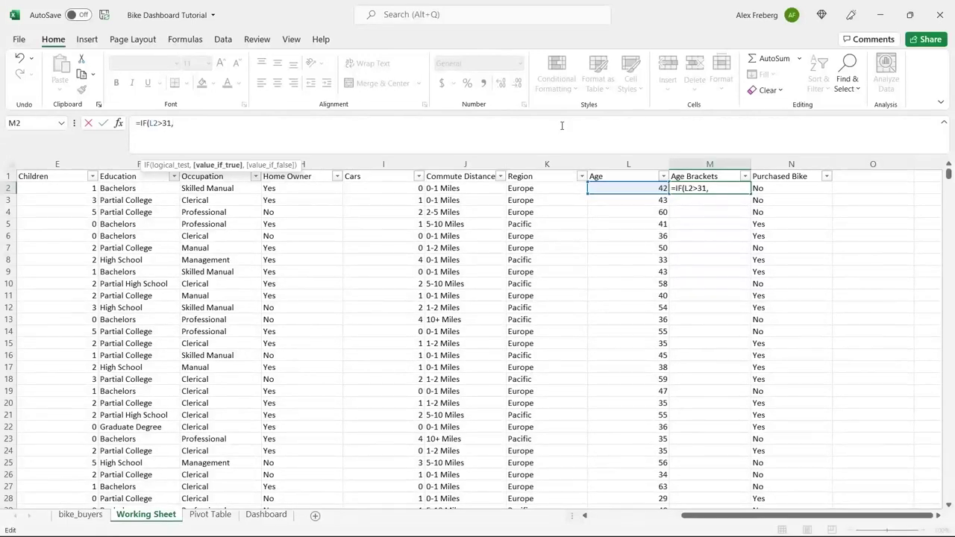
# Complete the M2 formula with "Adolescent" if true and "Invalid" if false, and fill it down the Age Brackets column.
pyautogui.write('Adolexcent')
pyautogui.press('BackSpace')
pyautogui.press('BackSpace')
pyautogui.press('BackSpace')
pyautogui.press('BackSpace')
pyautogui.press('BackSpace')
pyautogui.write('scent","In')
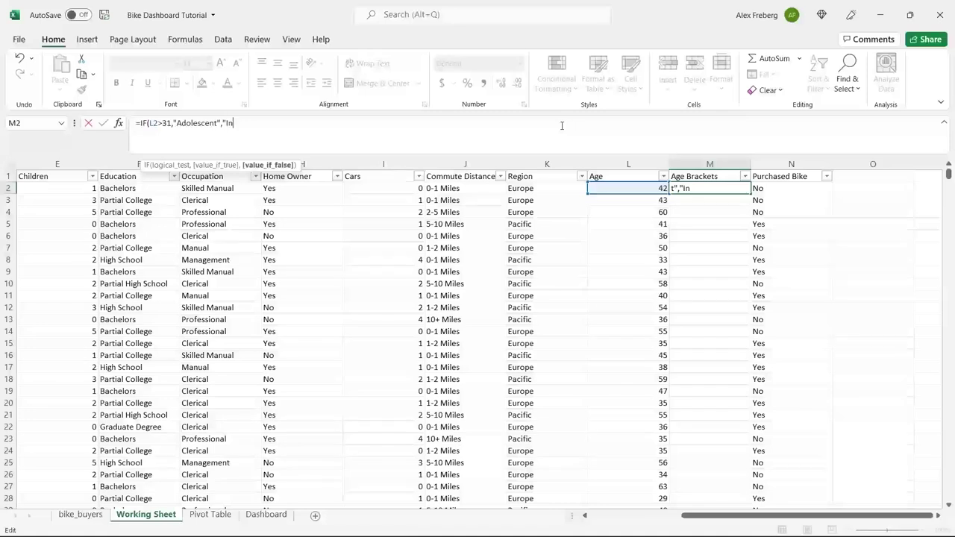
pyautogui.write('v')
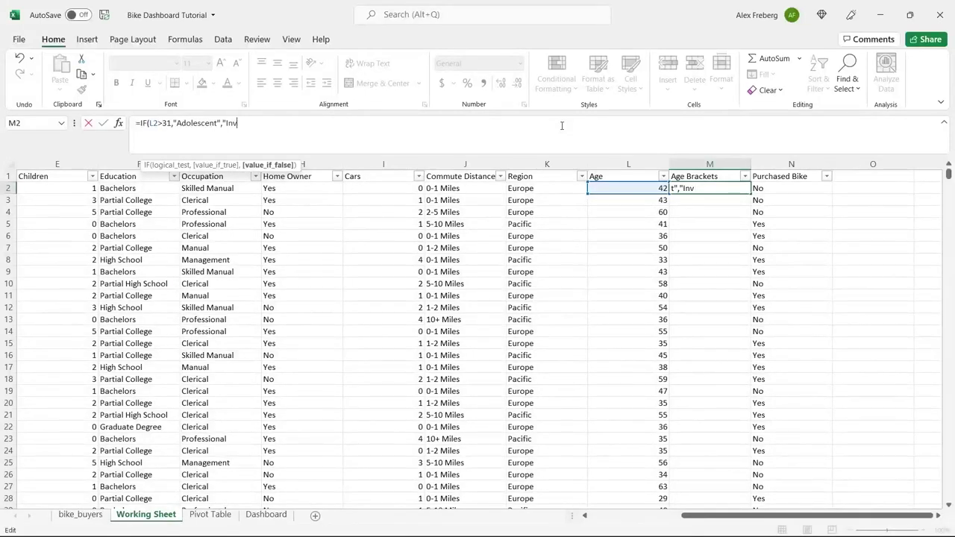
pyautogui.write('alid")')
pyautogui.press('Return')
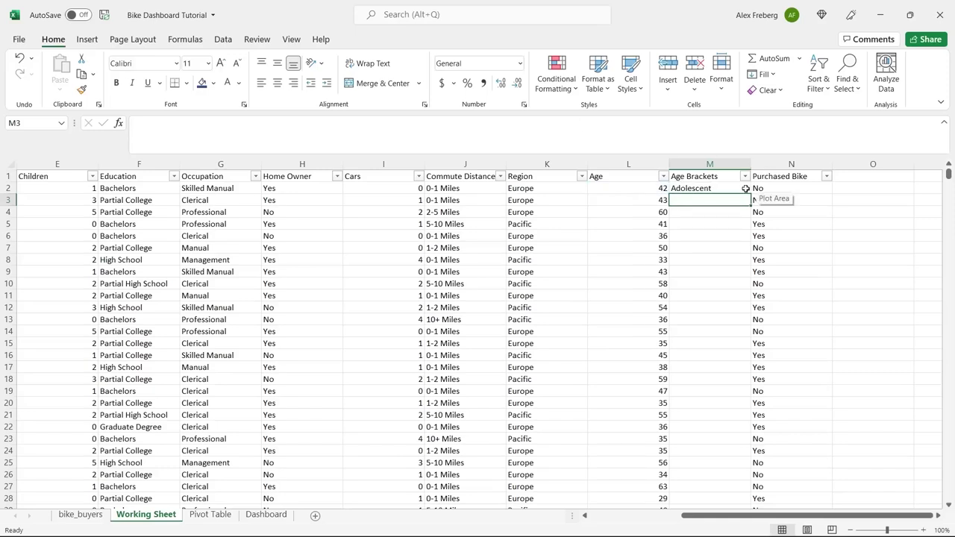
pyautogui.click(739, 191)
pyautogui.doubleClick(750, 194)
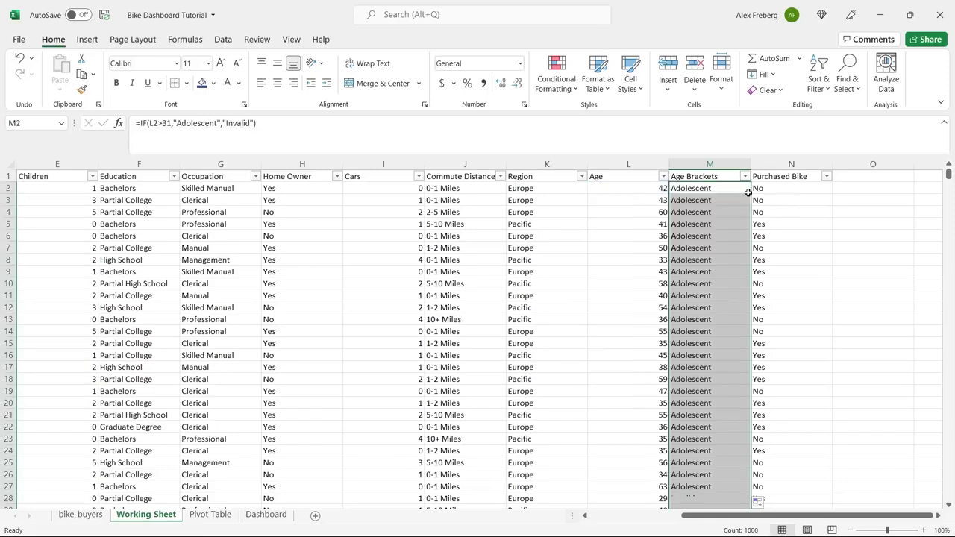
# Change the logical test in the M2 formula to L2<31 and fill the corrected formula down the Age Brackets column.
pyautogui.click(680, 221)
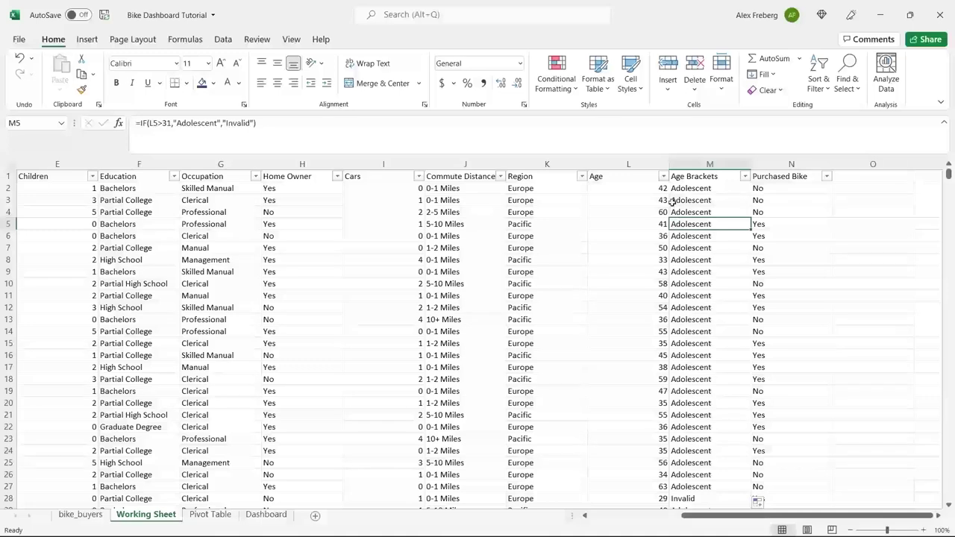
pyautogui.click(647, 188)
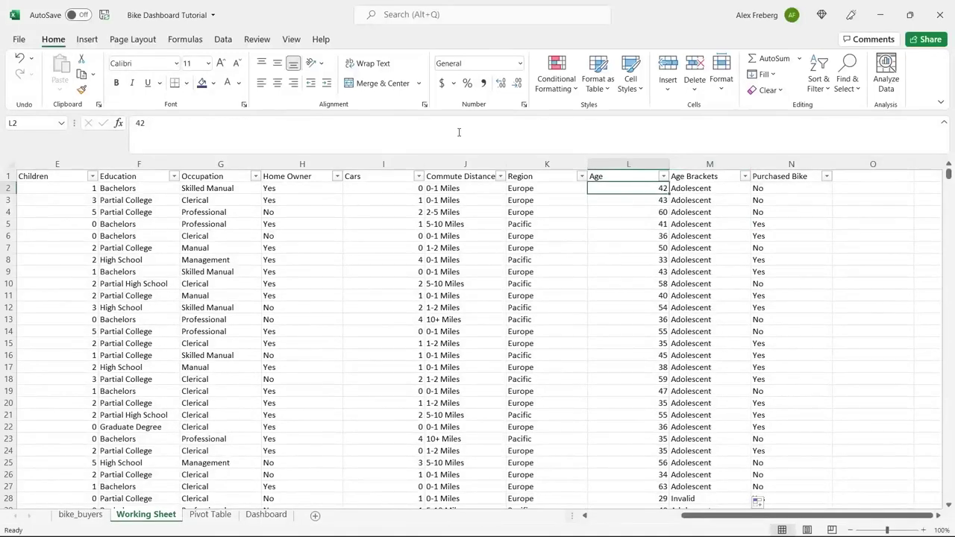
pyautogui.click(695, 188)
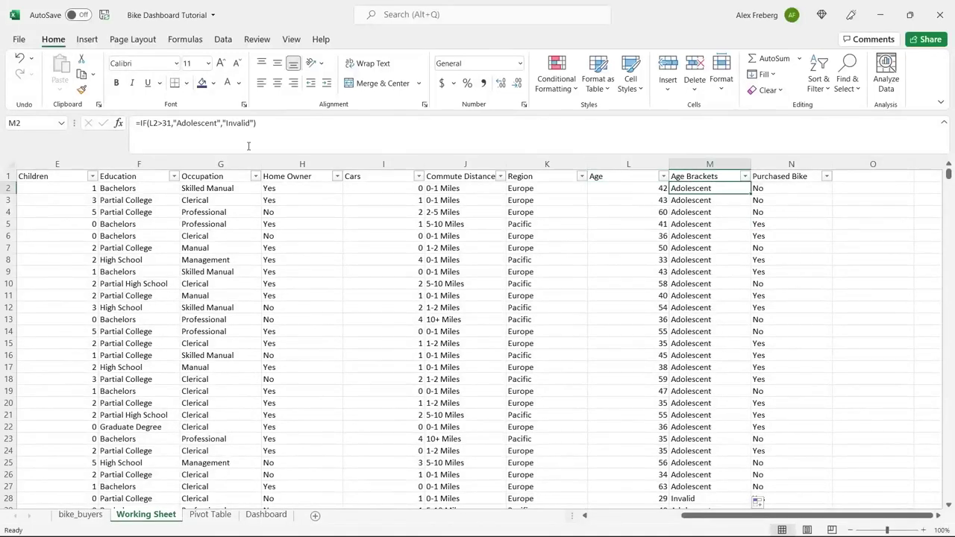
pyautogui.click(162, 123)
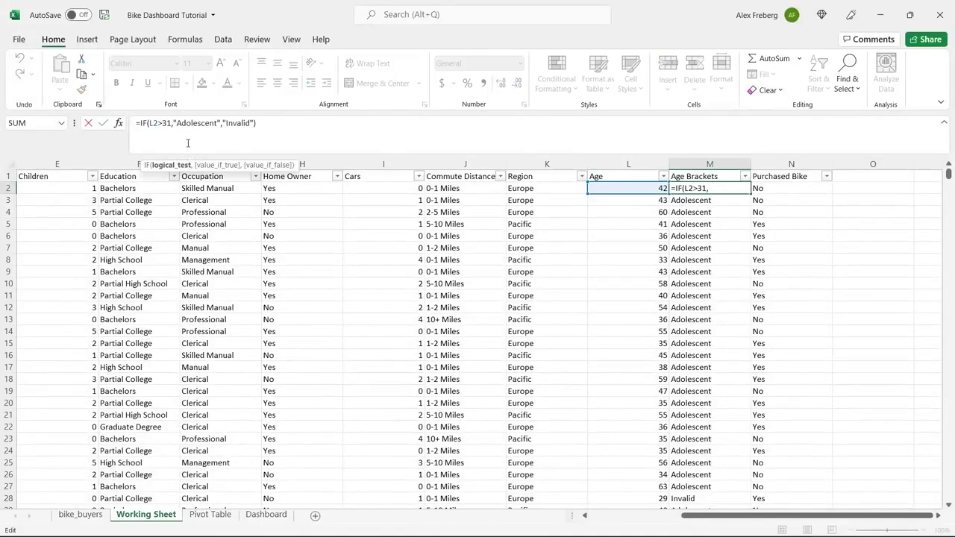
pyautogui.press('BackSpace')
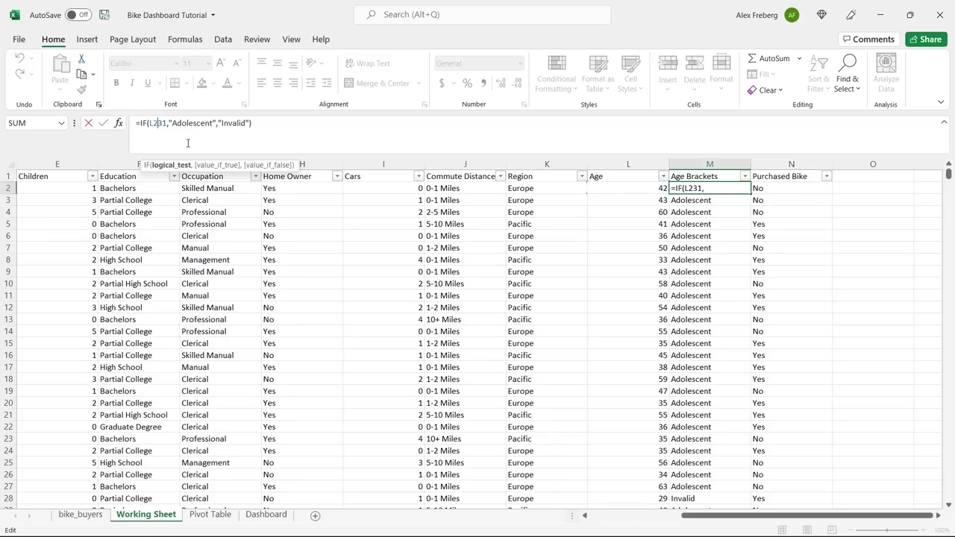
pyautogui.write('<')
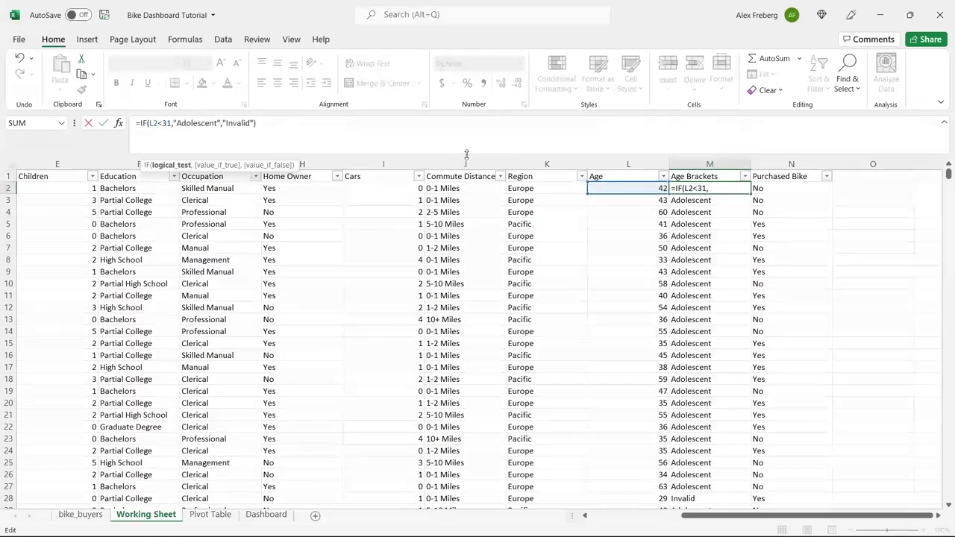
pyautogui.press('Return')
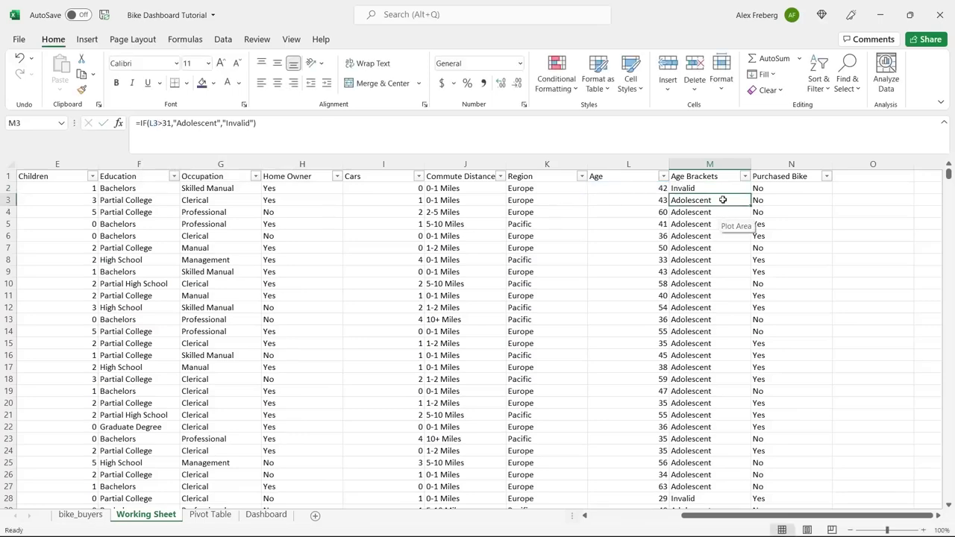
pyautogui.click(729, 186)
pyautogui.doubleClick(748, 192)
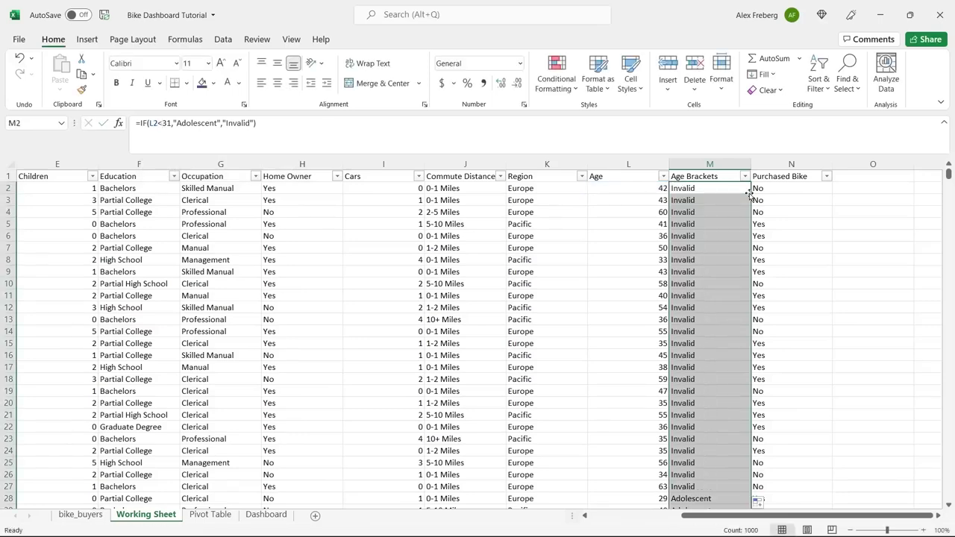
# Compare the Age Brackets results with the ages, and review the column's filter values and the formula in M2.
pyautogui.click(701, 319)
pyautogui.scroll(-4, 702, 319)
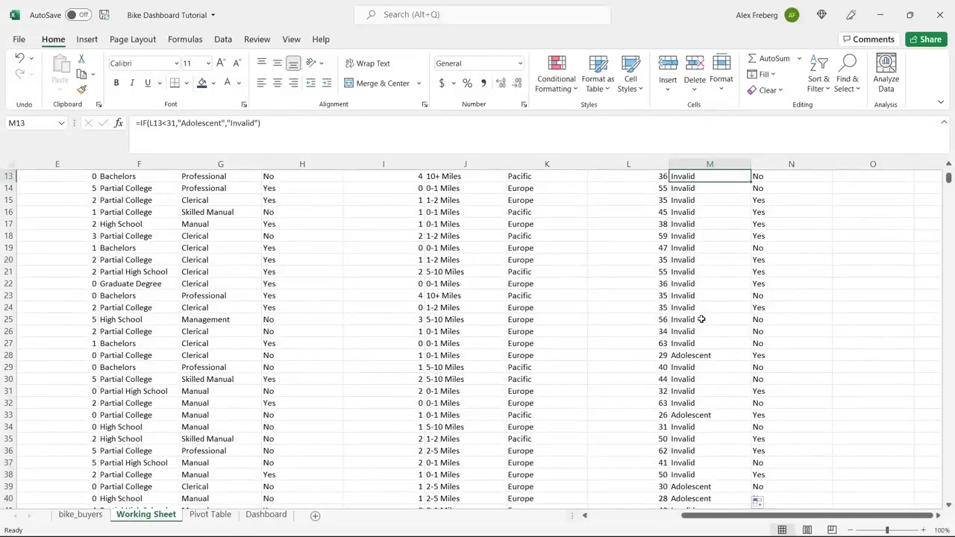
pyautogui.click(659, 427)
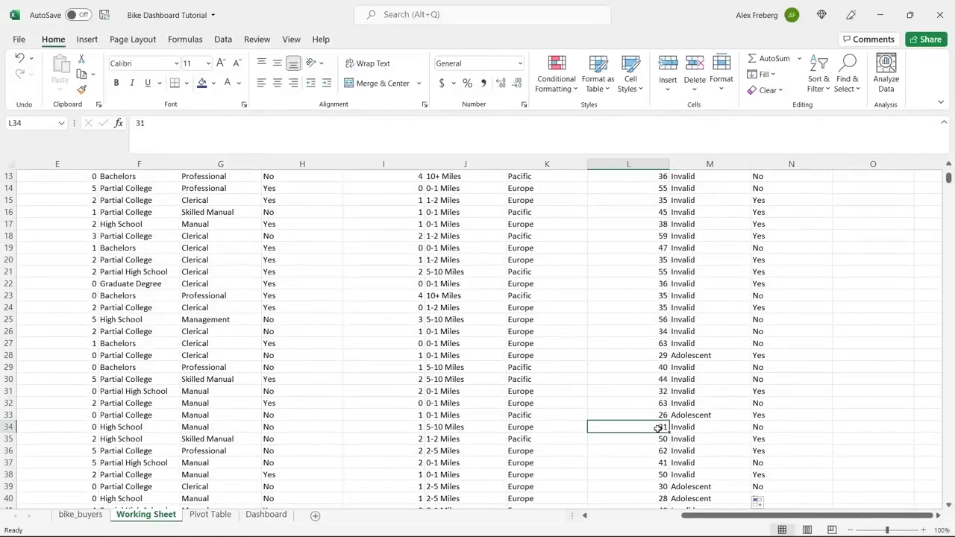
pyautogui.click(691, 430)
pyautogui.click(681, 416)
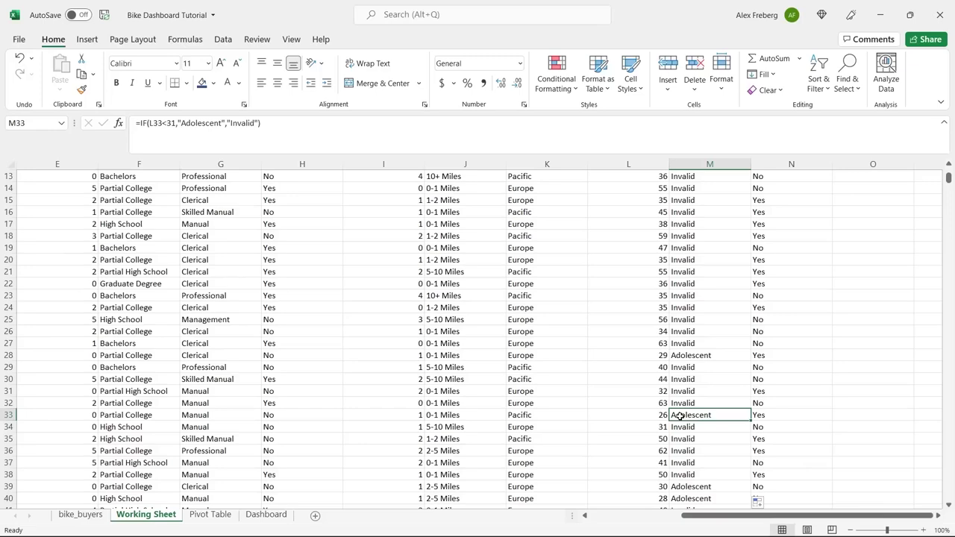
pyautogui.click(713, 357)
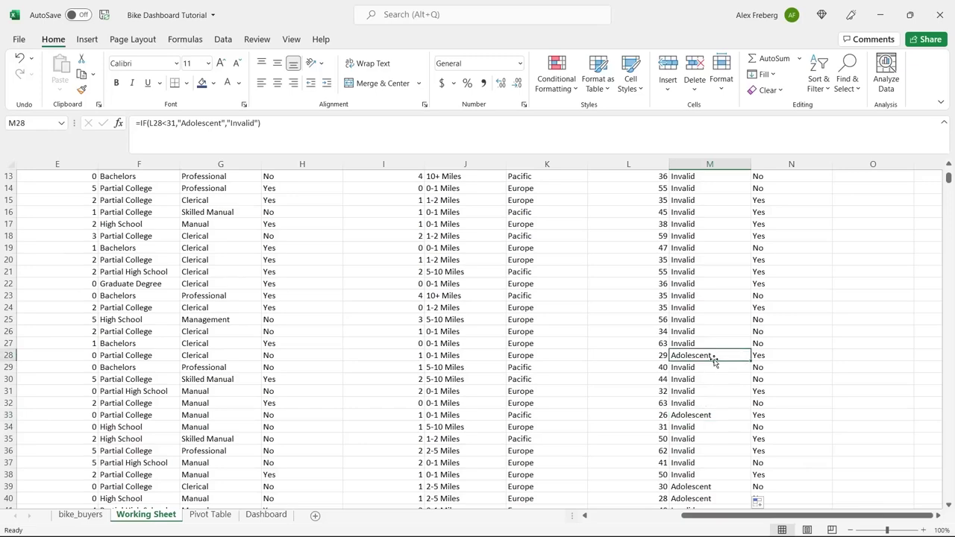
pyautogui.scroll(4, 733, 249)
pyautogui.click(756, 178)
pyautogui.click(745, 176)
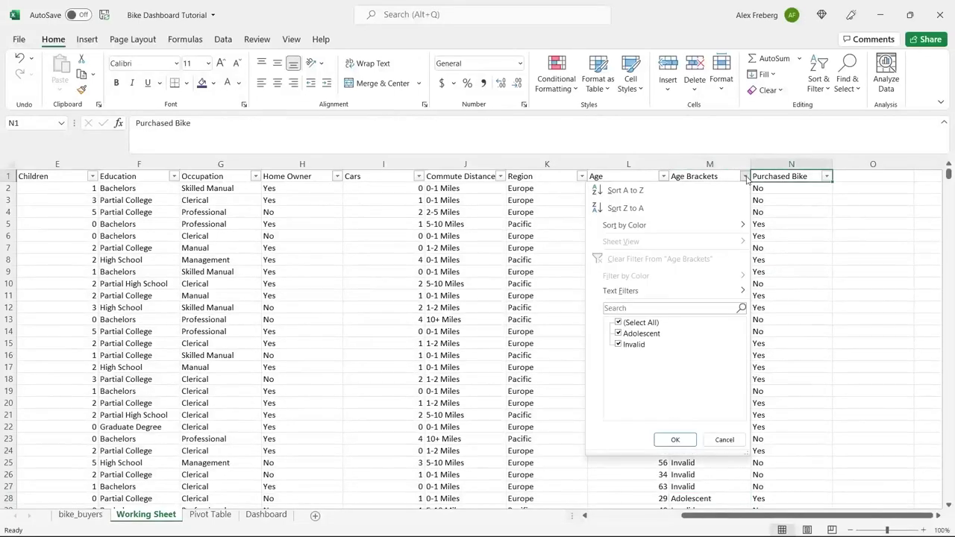
pyautogui.click(735, 442)
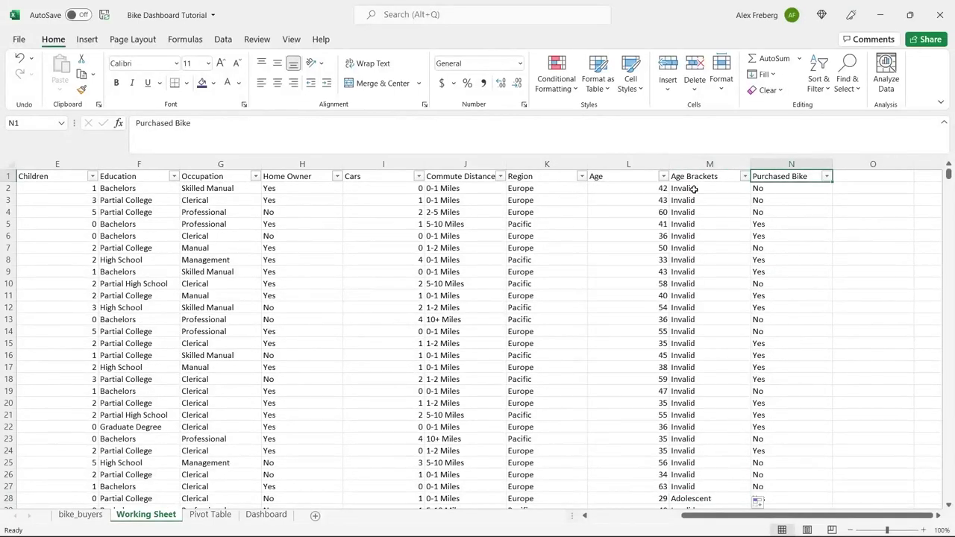
pyautogui.click(694, 189)
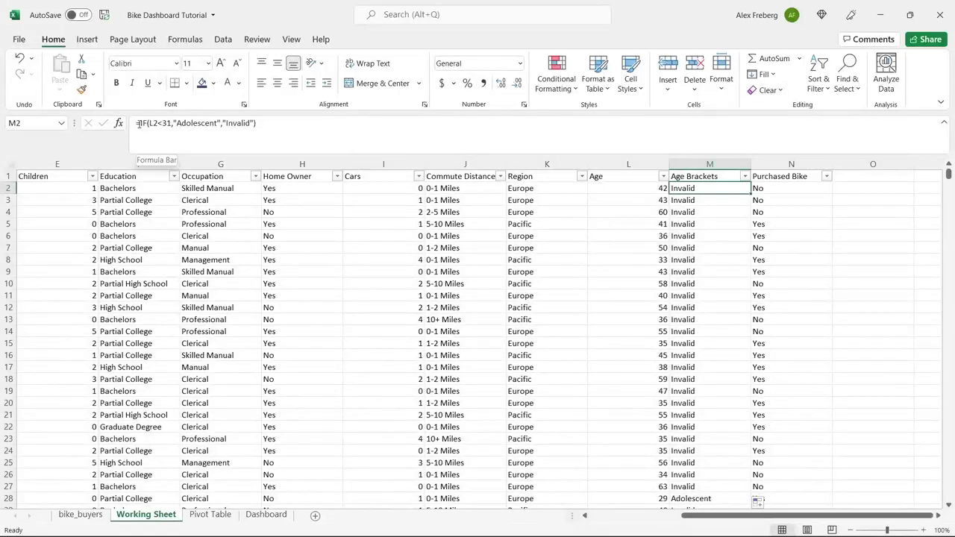
# Insert an outer IF function in front of the existing IF in the M2 formula.
pyautogui.doubleClick(237, 124)
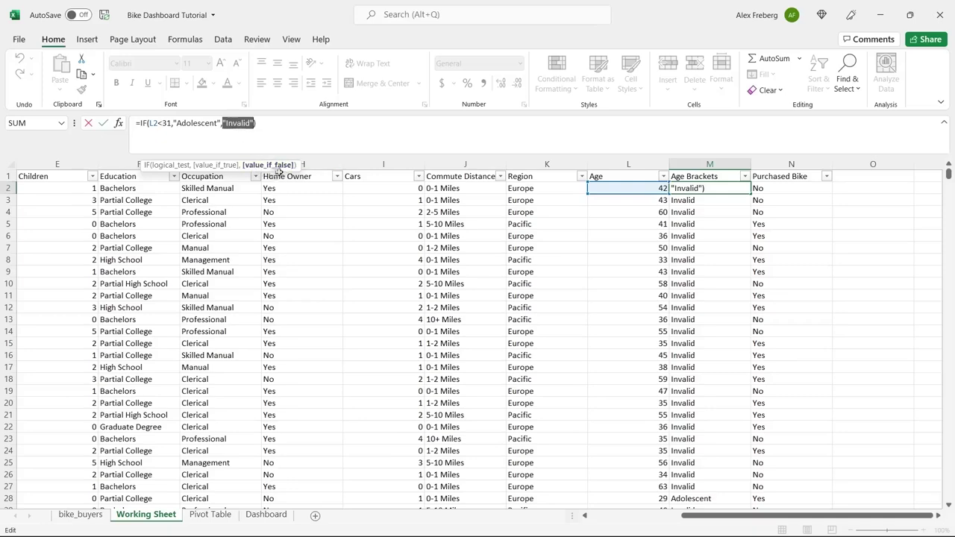
pyautogui.click(258, 123)
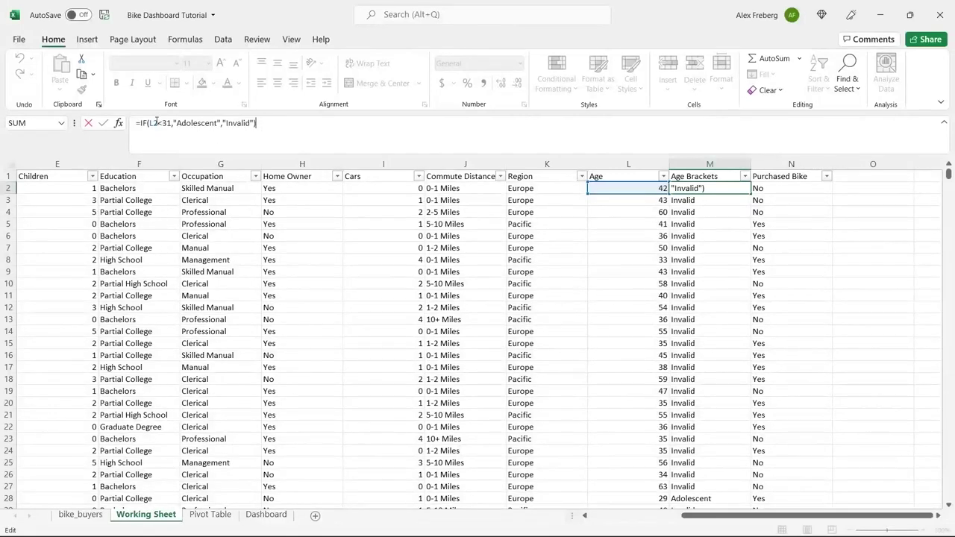
pyautogui.doubleClick(237, 124)
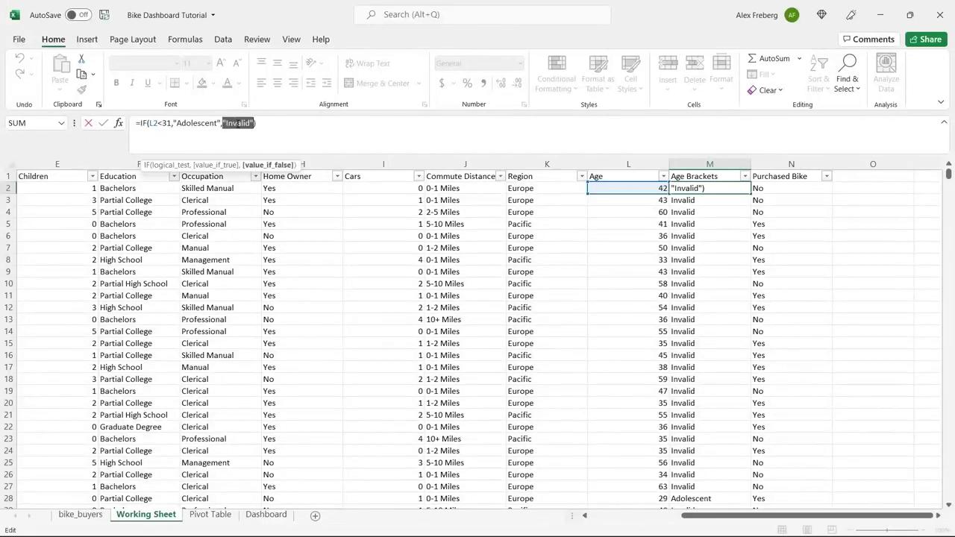
pyautogui.click(256, 125)
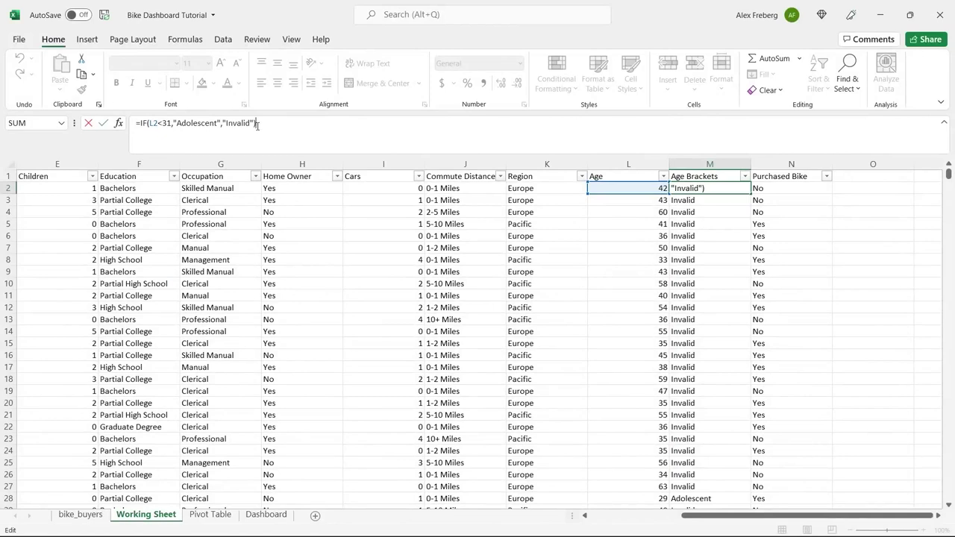
pyautogui.click(142, 123)
pyautogui.write('IF')
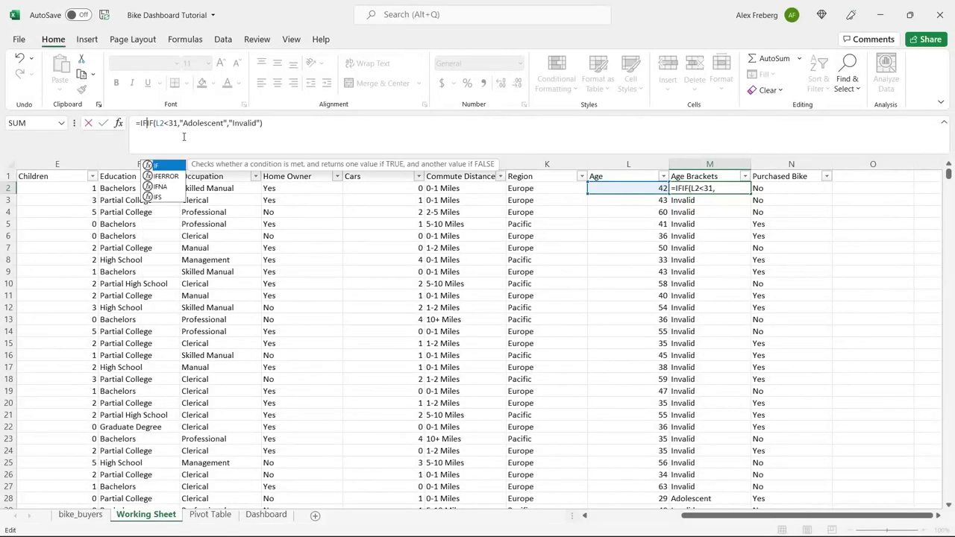
pyautogui.write('((')
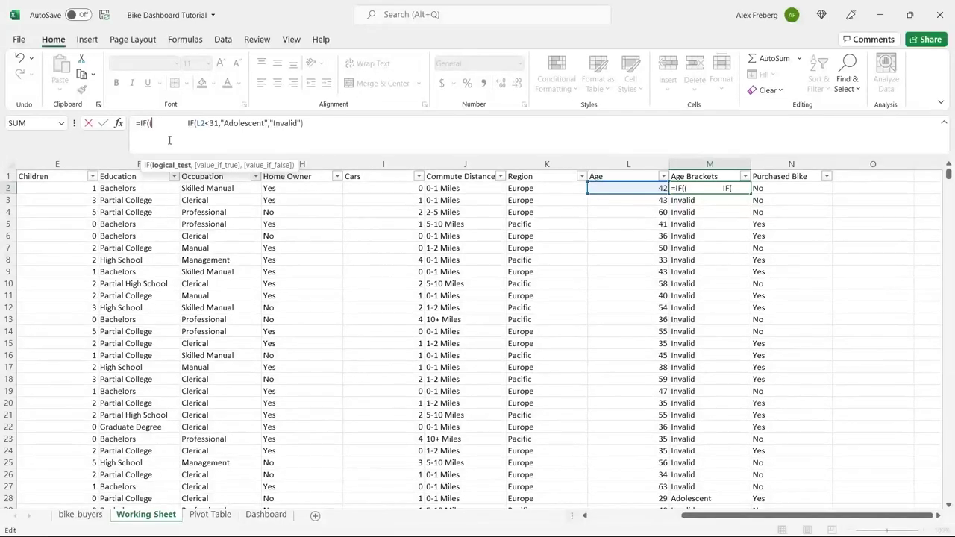
pyautogui.press('BackSpace')
pyautogui.press('BackSpace')
pyautogui.press('BackSpace')
pyautogui.press('BackSpace')
pyautogui.press('BackSpace')
pyautogui.press('BackSpace')
pyautogui.press('BackSpace')
pyautogui.press('BackSpace')
pyautogui.press('BackSpace')
pyautogui.press('BackSpace')
pyautogui.press('BackSpace')
pyautogui.press('BackSpace')
pyautogui.press('BackSpace')
pyautogui.press('BackSpace')
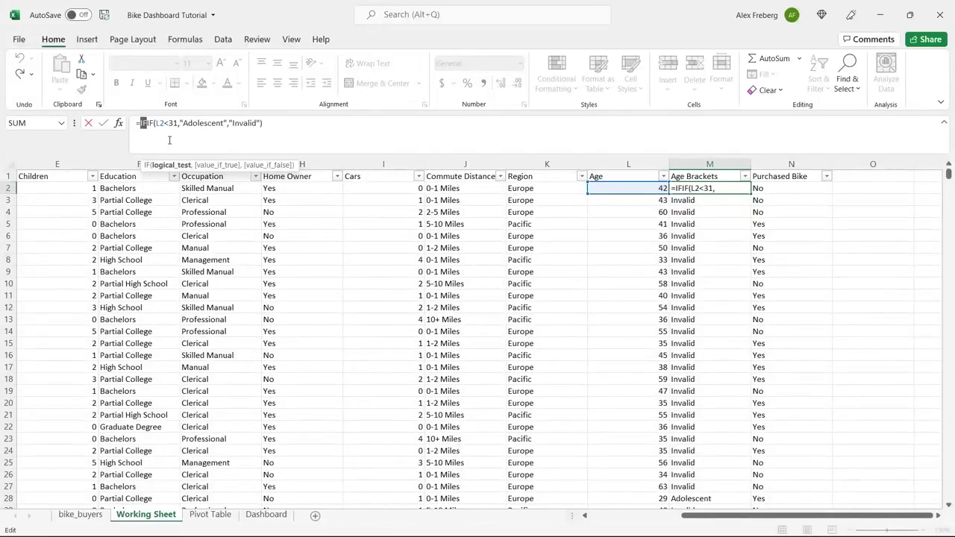
pyautogui.press('Right')
pyautogui.press('Right')
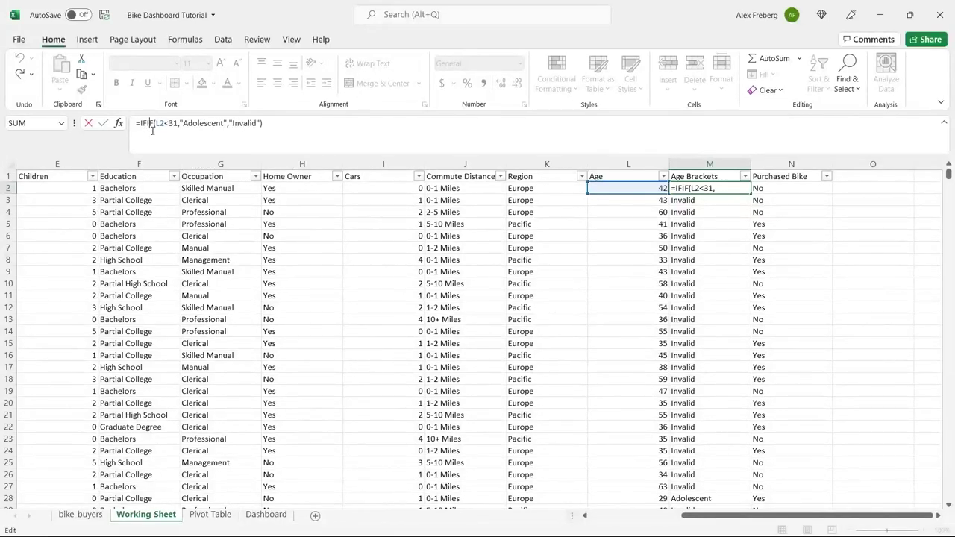
pyautogui.hotkey('shift', 'Left')
pyautogui.hotkey('shift', 'Left')
pyautogui.press('BackSpace')
pyautogui.press('Left')
pyautogui.press('Right')
pyautogui.press('Left')
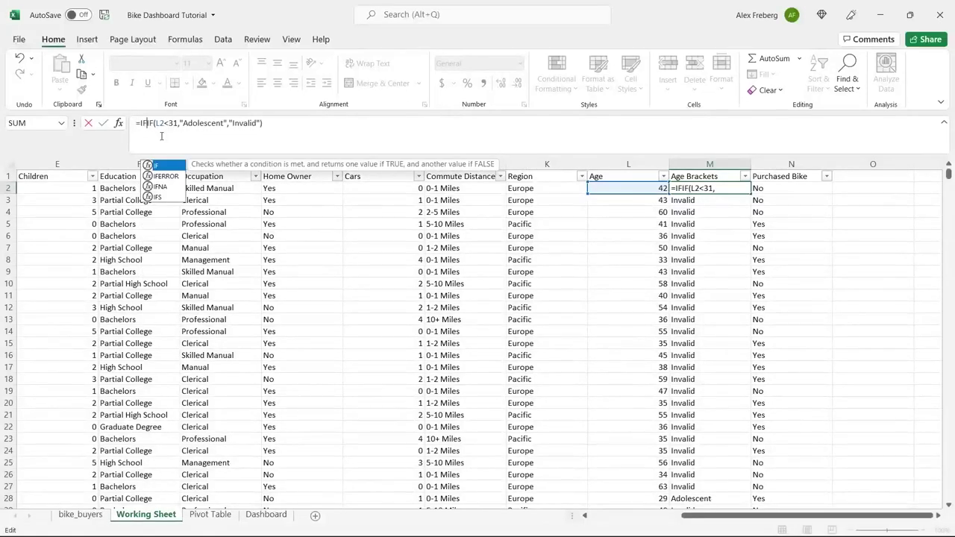
# Give the outer IF in the M2 formula the logical test L2>=31, placed before the existing IF.
pyautogui.write('(')
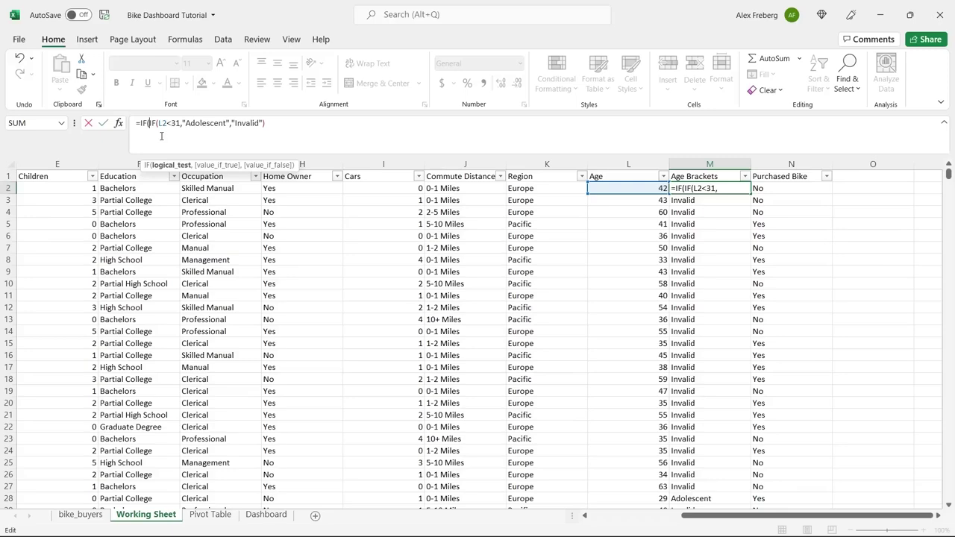
pyautogui.click(629, 188)
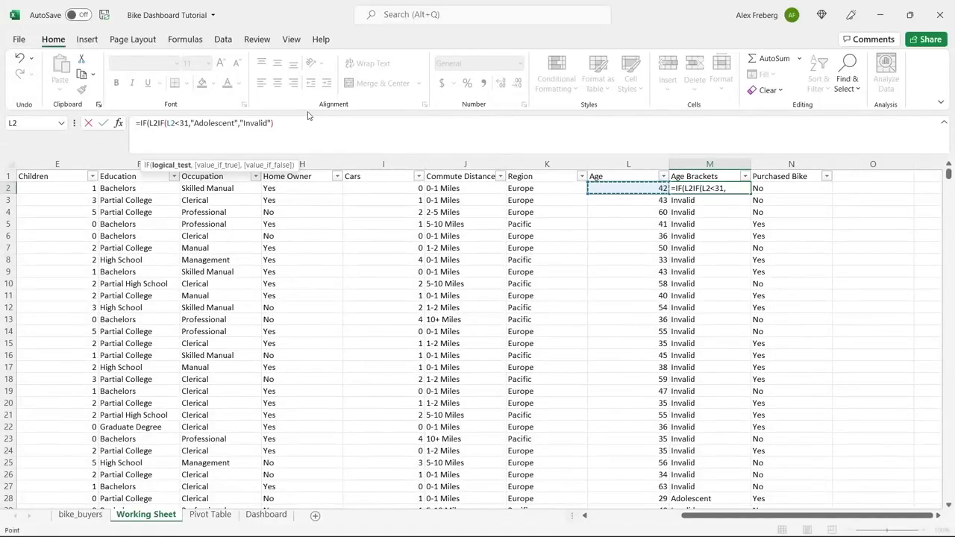
pyautogui.write('>=')
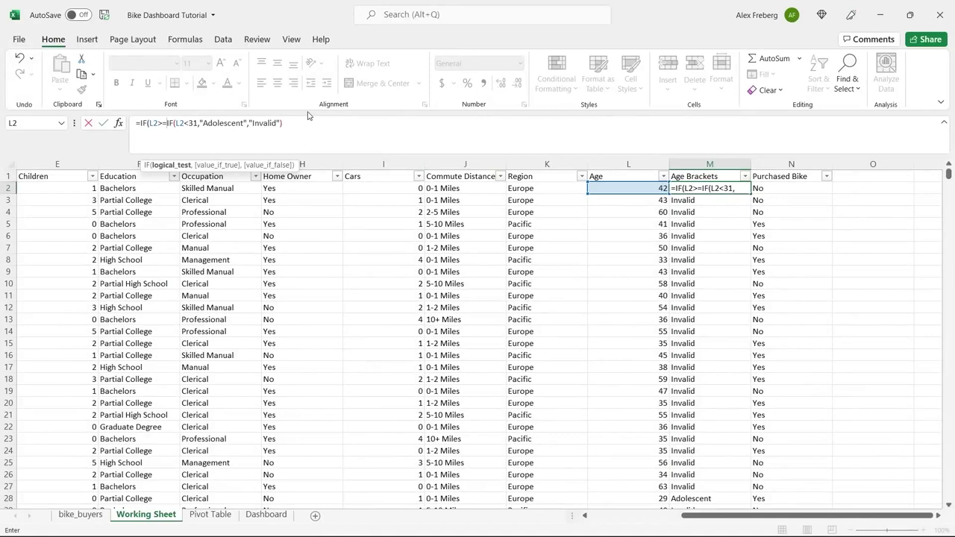
pyautogui.write('31,')
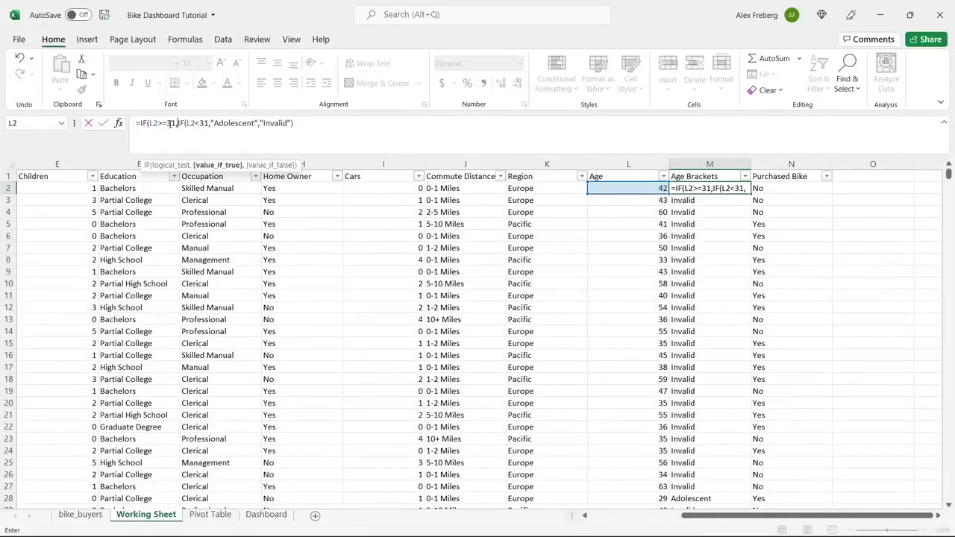
# Complete the M2 formula with "Middle Age" as the outer IF's true value and the existing IF as its false value.
pyautogui.write('"Middle" Age"')
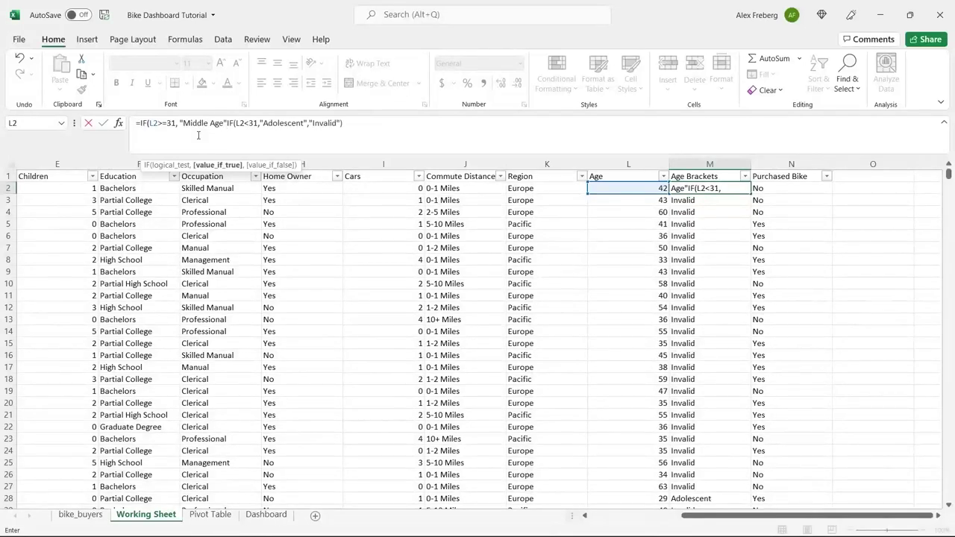
pyautogui.write(',')
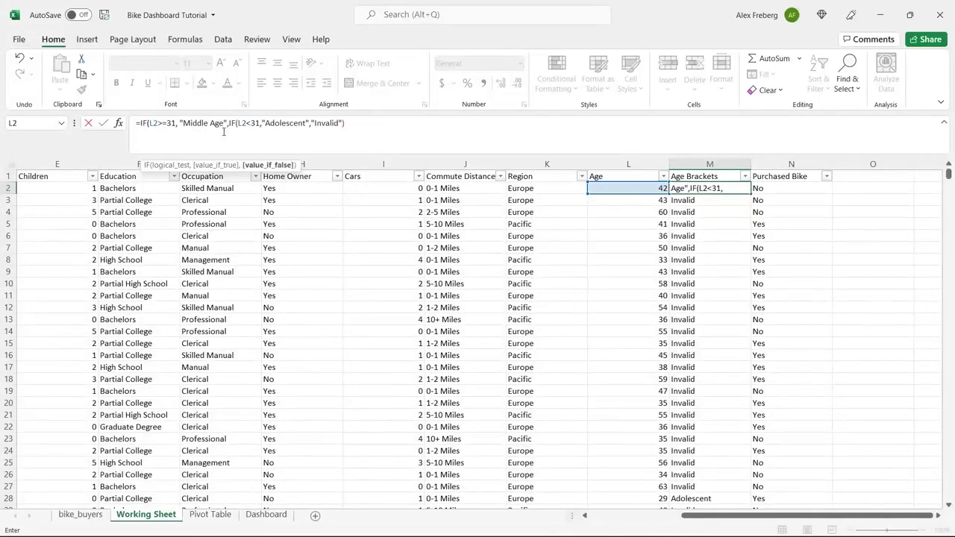
pyautogui.moveTo(229, 123); pyautogui.dragTo(341, 123)
pyautogui.click(349, 126)
pyautogui.write(')')
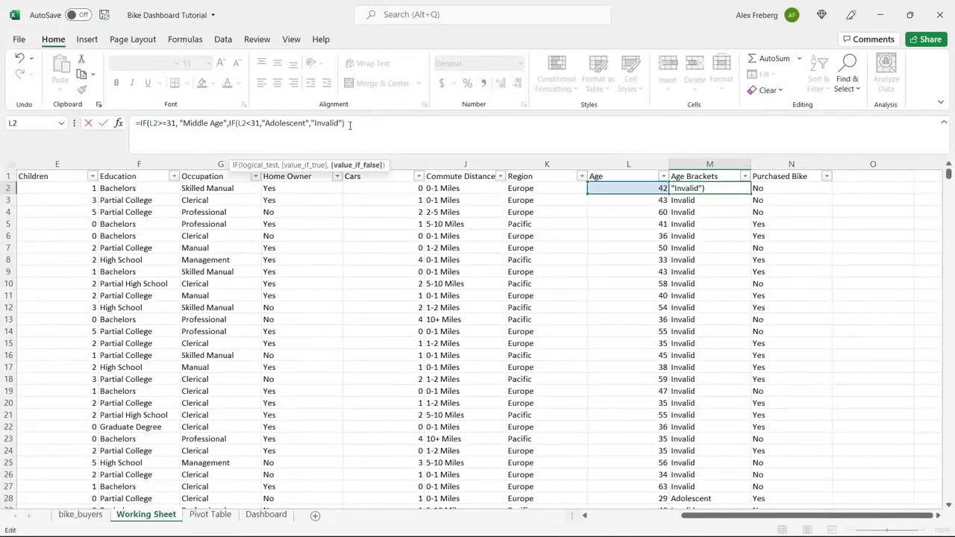
pyautogui.write(')')
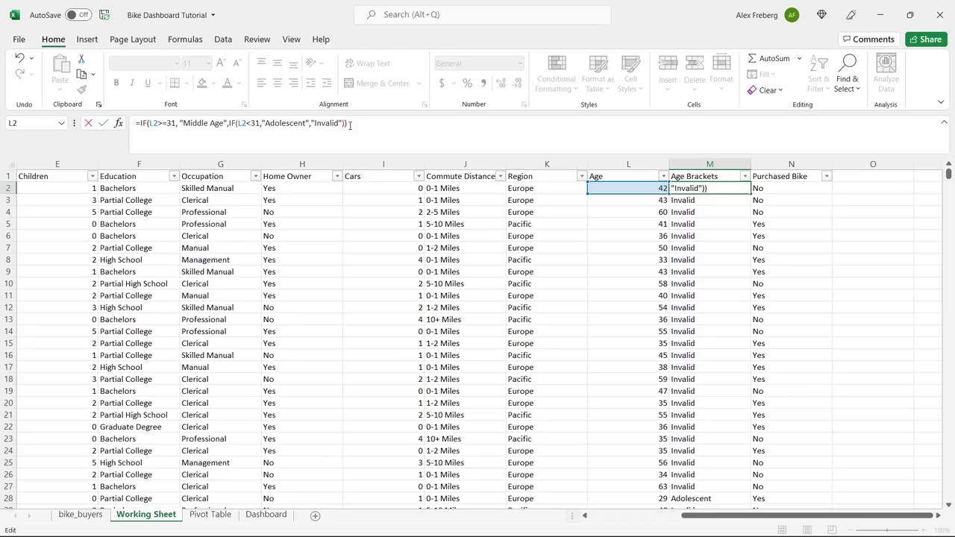
pyautogui.press('Return')
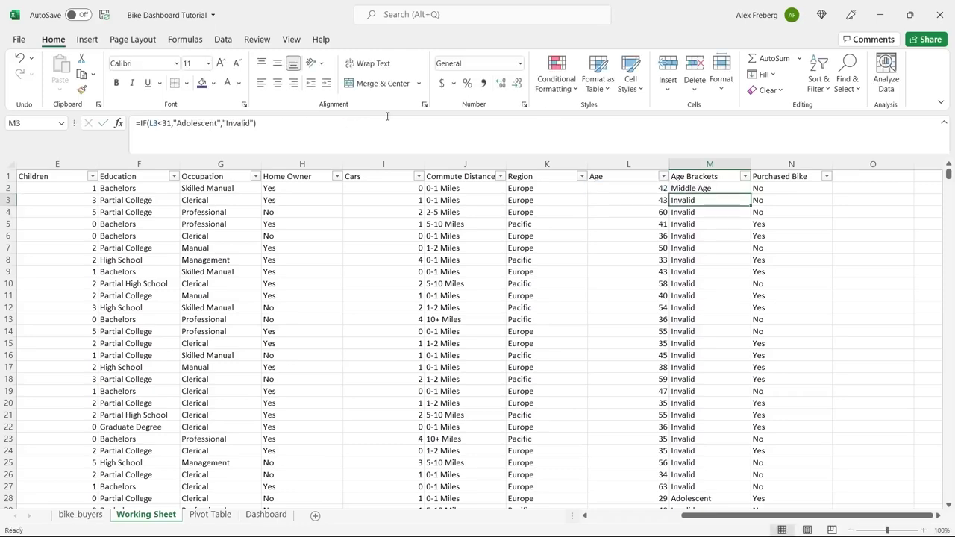
# Fill the nested M2 formula down the Age Brackets column and check the column's filter values.
pyautogui.click(742, 191)
pyautogui.doubleClick(742, 191)
pyautogui.moveTo(742, 191); pyautogui.dragTo(709, 268)
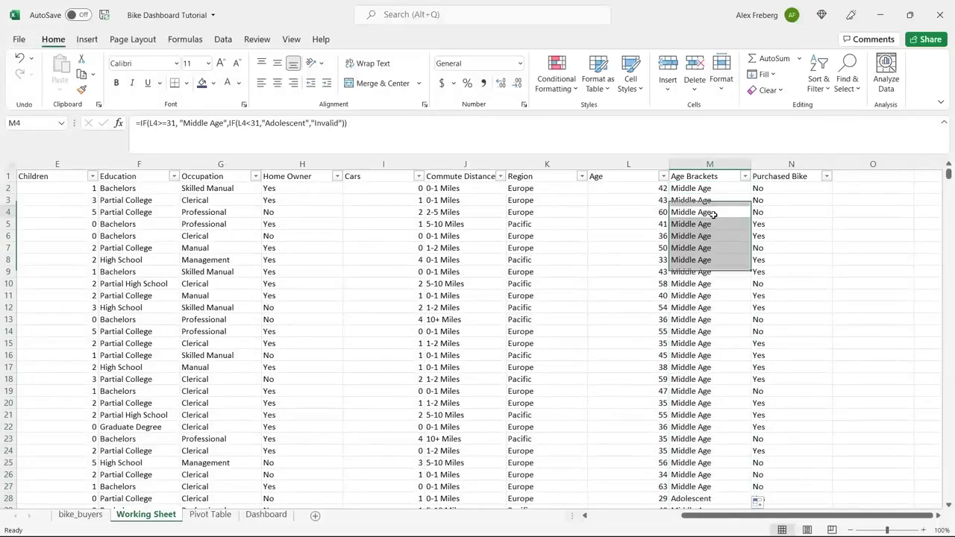
pyautogui.click(710, 215)
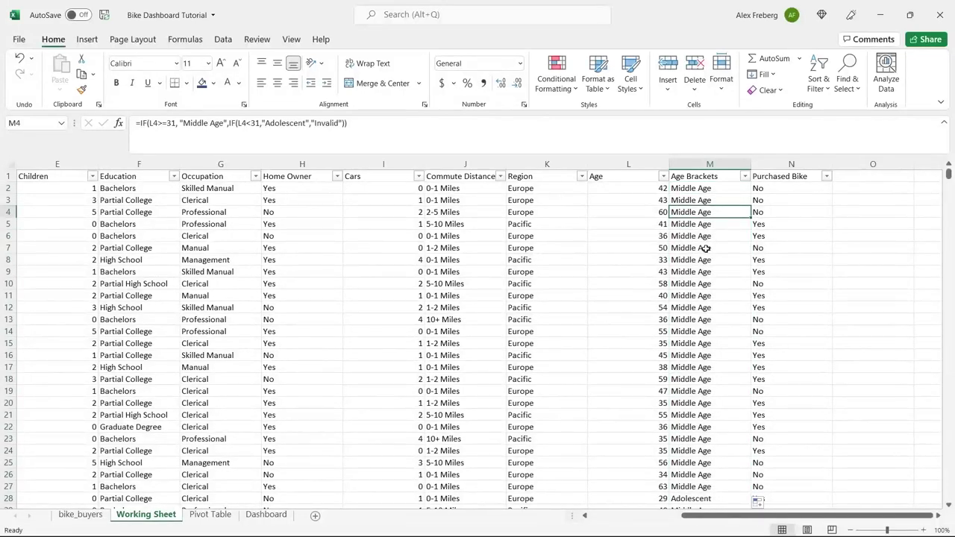
pyautogui.click(745, 176)
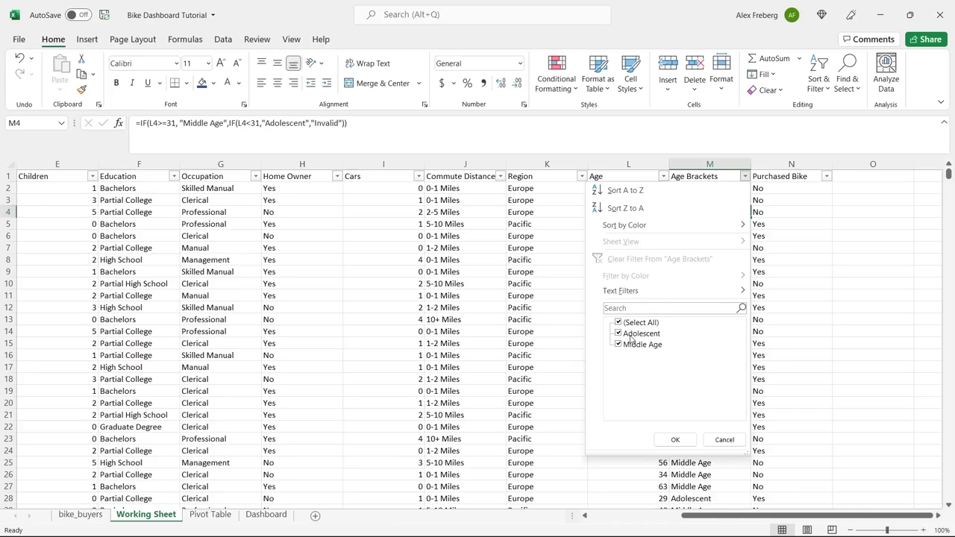
pyautogui.click(712, 435)
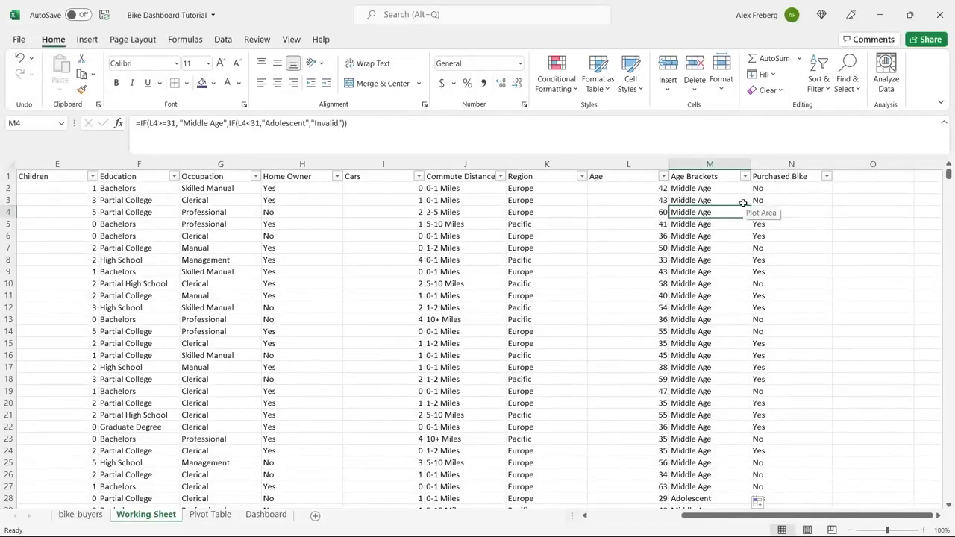
pyautogui.click(745, 176)
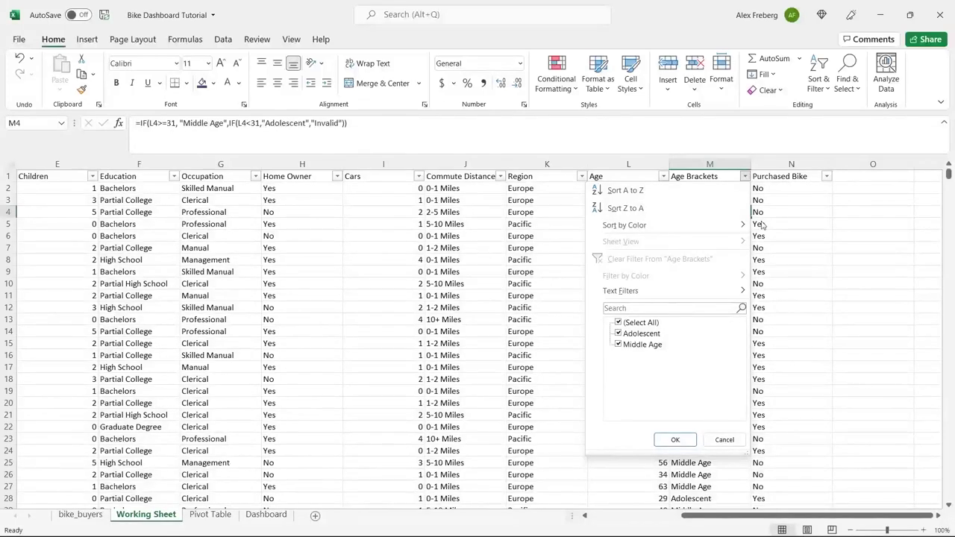
pyautogui.click(728, 441)
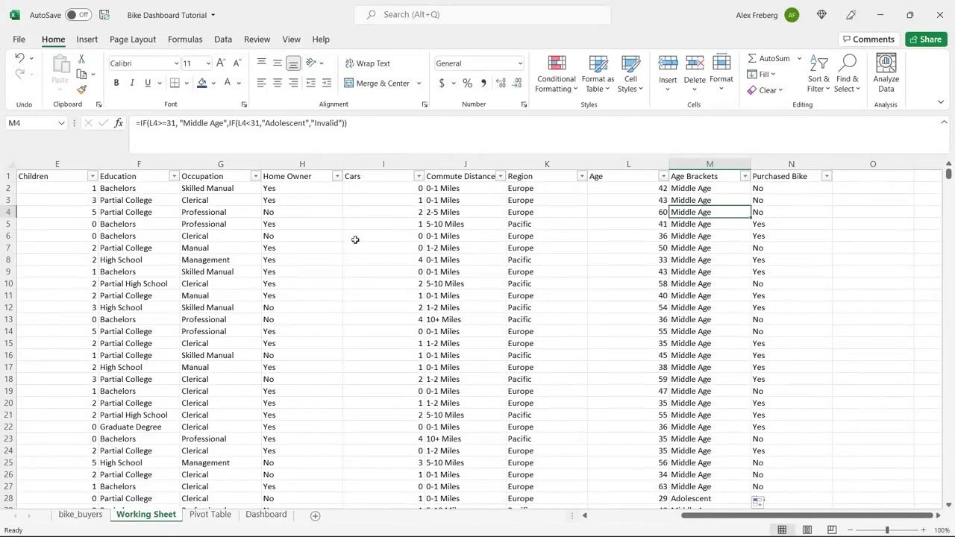
pyautogui.click(351, 123)
pyautogui.moveTo(348, 123); pyautogui.dragTo(137, 127)
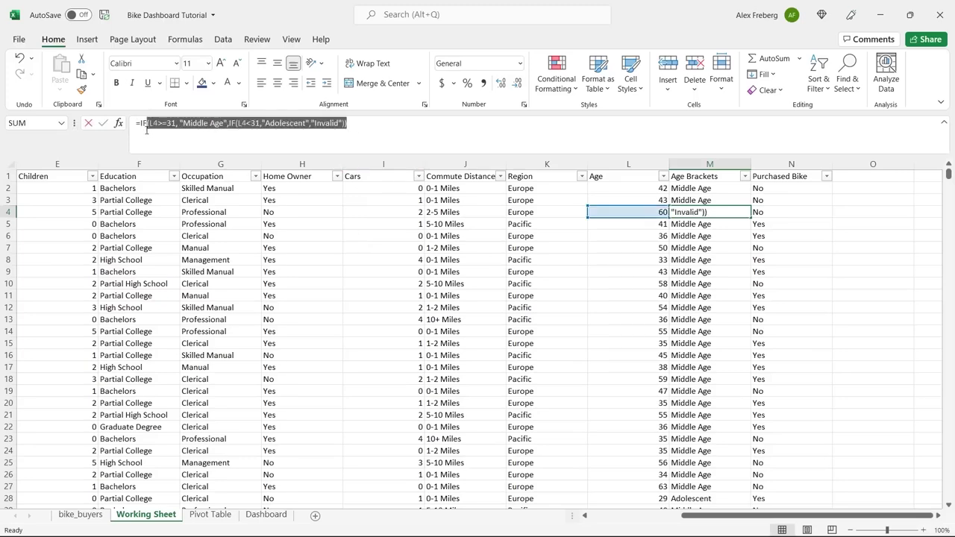
pyautogui.click(323, 123)
pyautogui.doubleClick(323, 123)
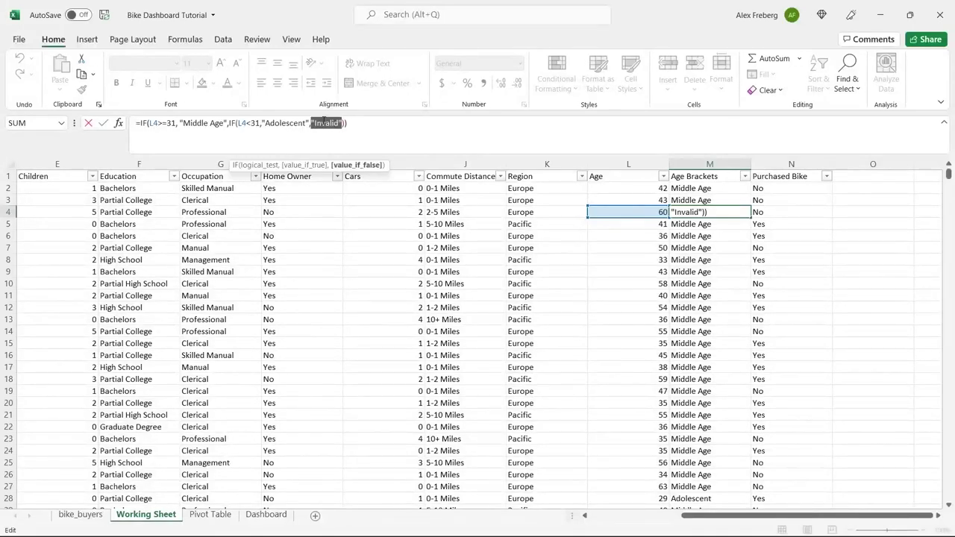
pyautogui.click(350, 124)
pyautogui.click(138, 123)
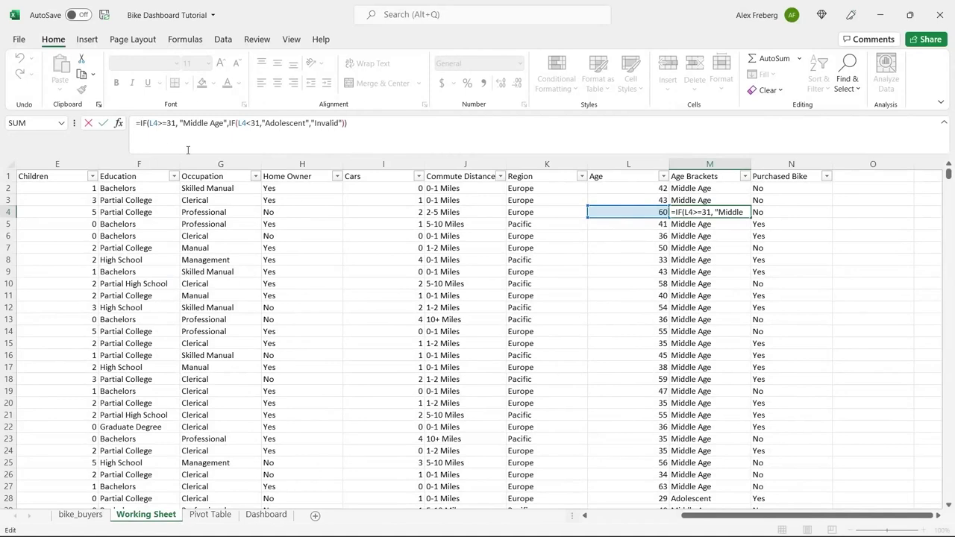
pyautogui.write('IF(')
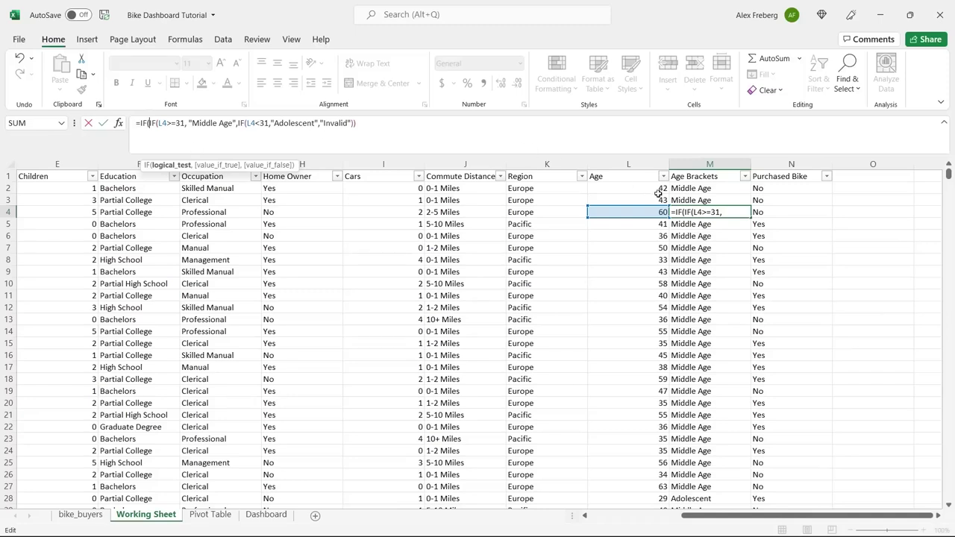
pyautogui.press('Home')
pyautogui.press('Delete')
pyautogui.press('Delete')
pyautogui.press('Delete')
pyautogui.press('Delete')
pyautogui.write('=')
pyautogui.press('Return')
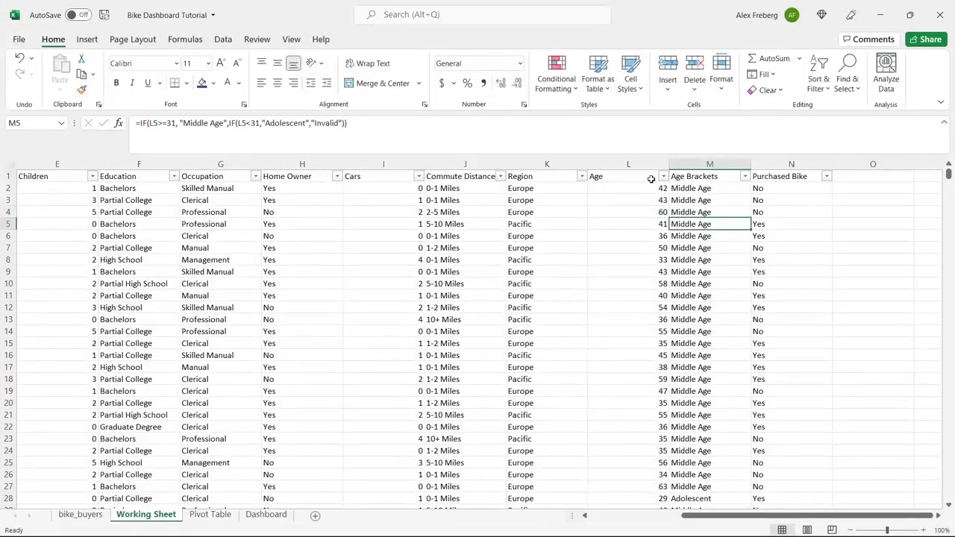
# Insert an outermost IF with the logical test L2>55 in front of the existing nested IF in M2.
pyautogui.click(687, 187)
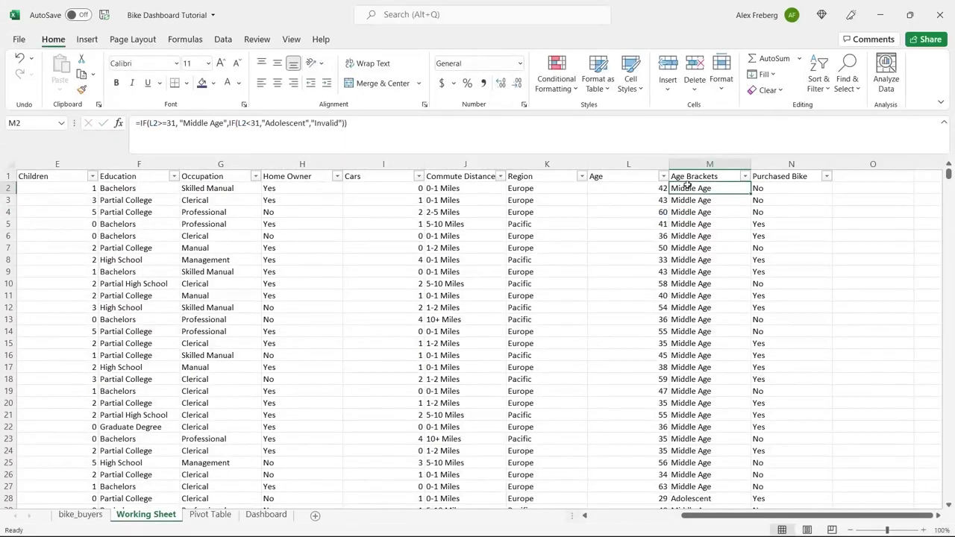
pyautogui.click(142, 124)
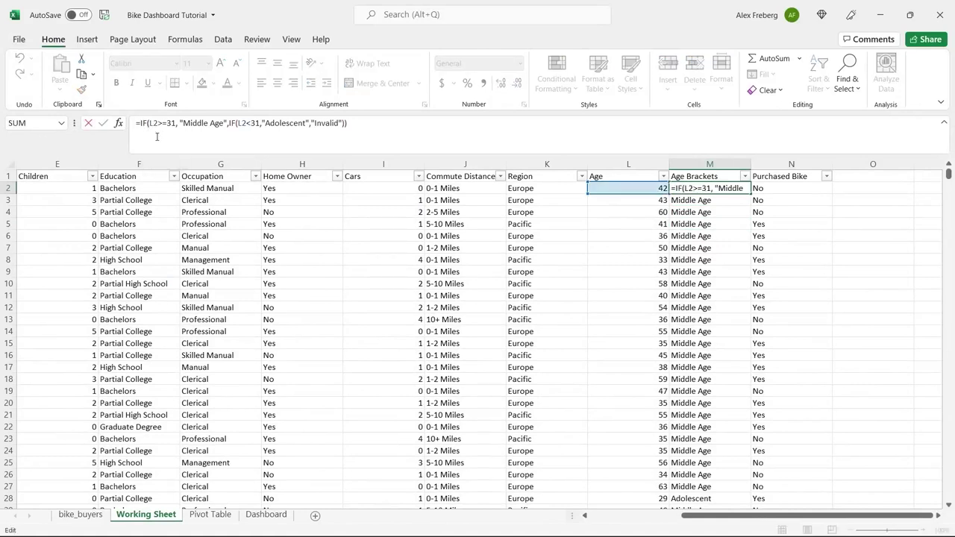
pyautogui.write('IF(')
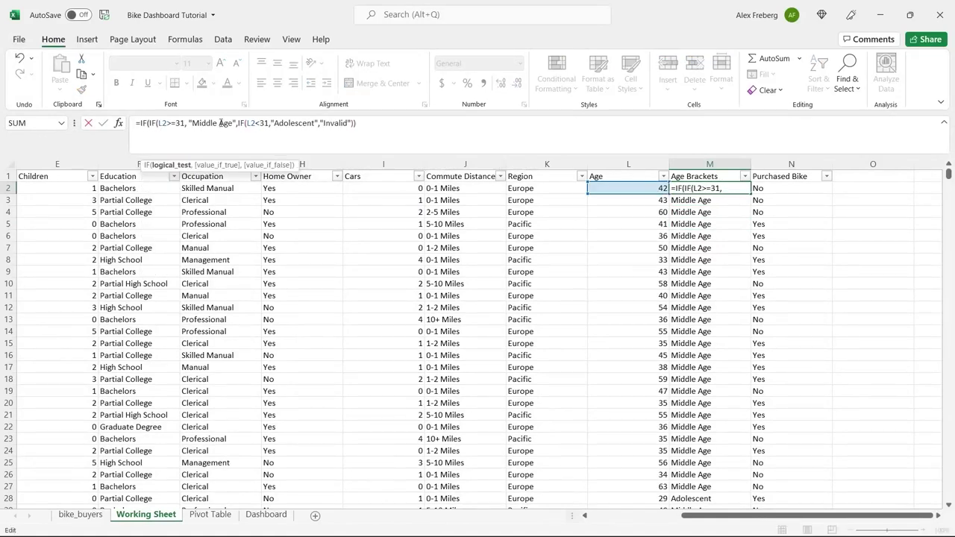
pyautogui.click(630, 189)
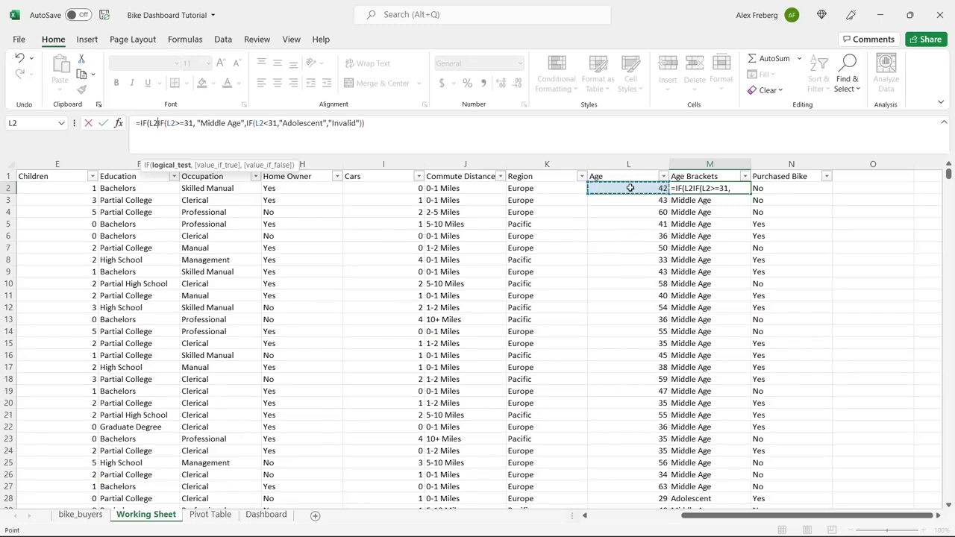
pyautogui.write('>')
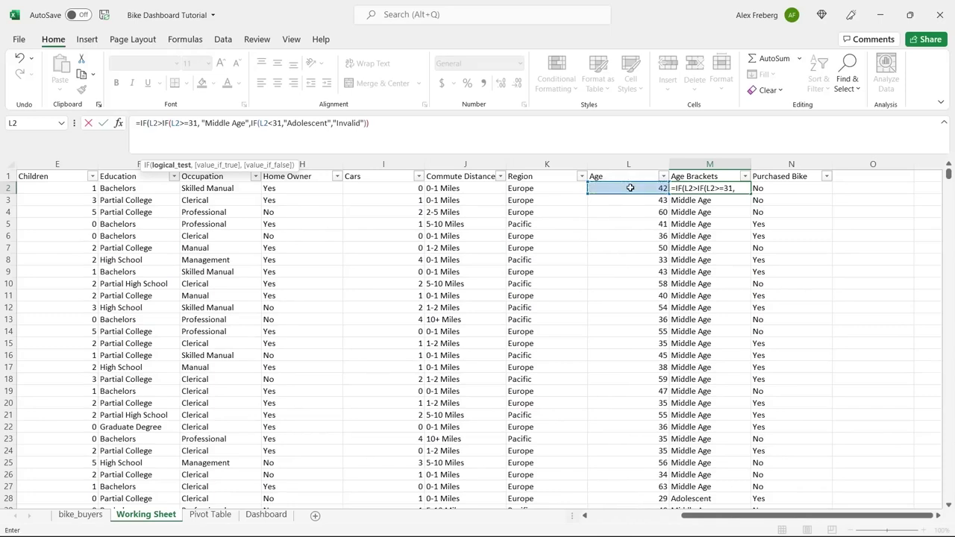
pyautogui.write('55')
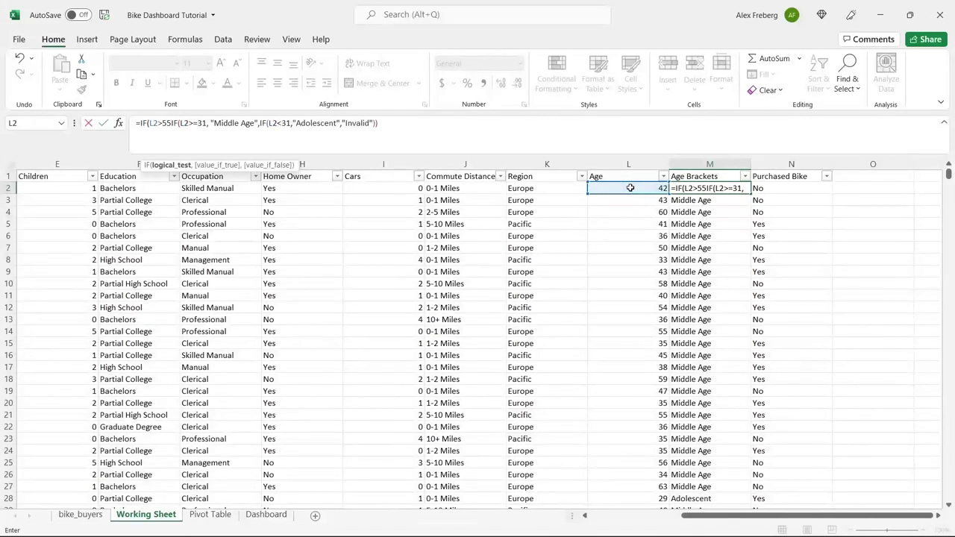
# Complete the M2 formula with "Old" as the outermost IF's true value and the existing nested IF as its false value.
pyautogui.write(', "O')
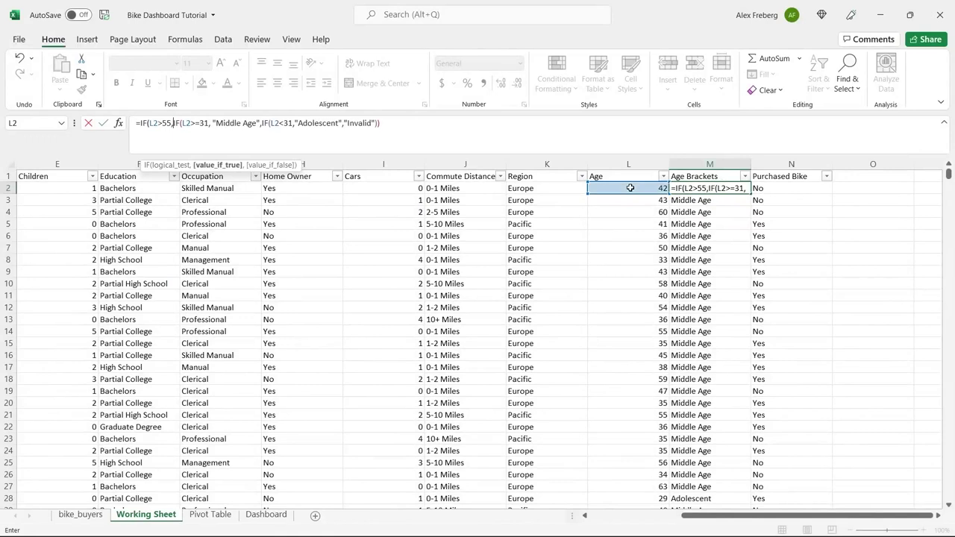
pyautogui.write('ld",')
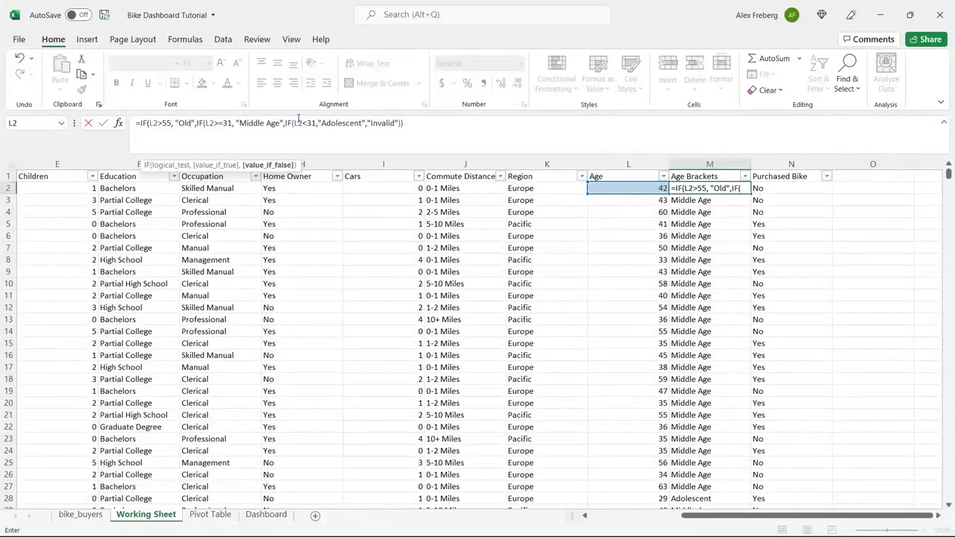
pyautogui.click(427, 124)
pyautogui.write(')')
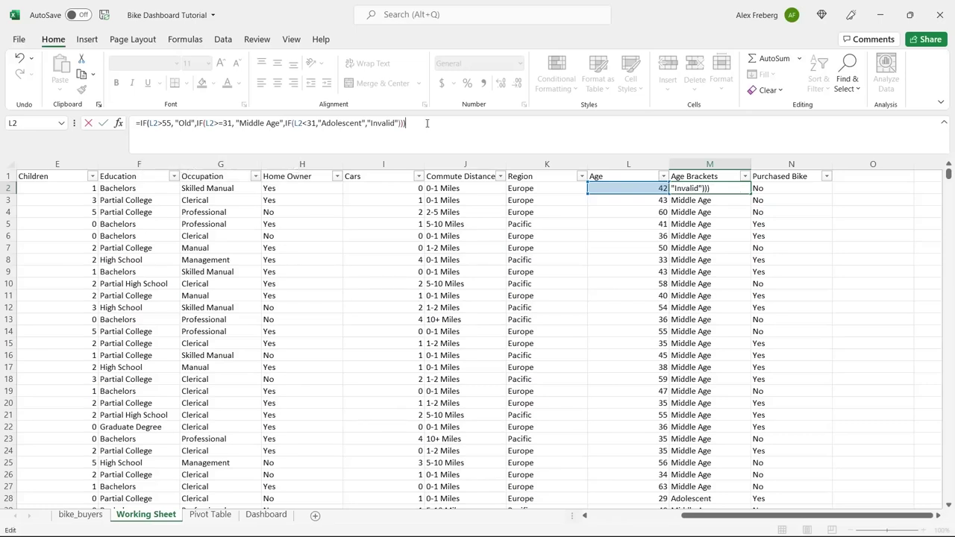
pyautogui.press('Return')
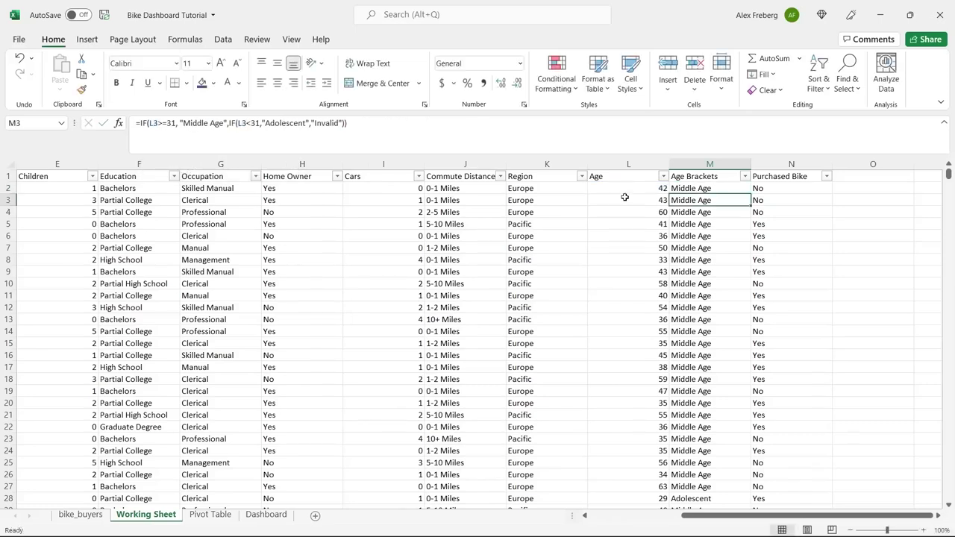
# Fill the three-level M2 formula down the Age Brackets column and inspect several of the cells classified as Old.
pyautogui.click(742, 188)
pyautogui.doubleClick(751, 192)
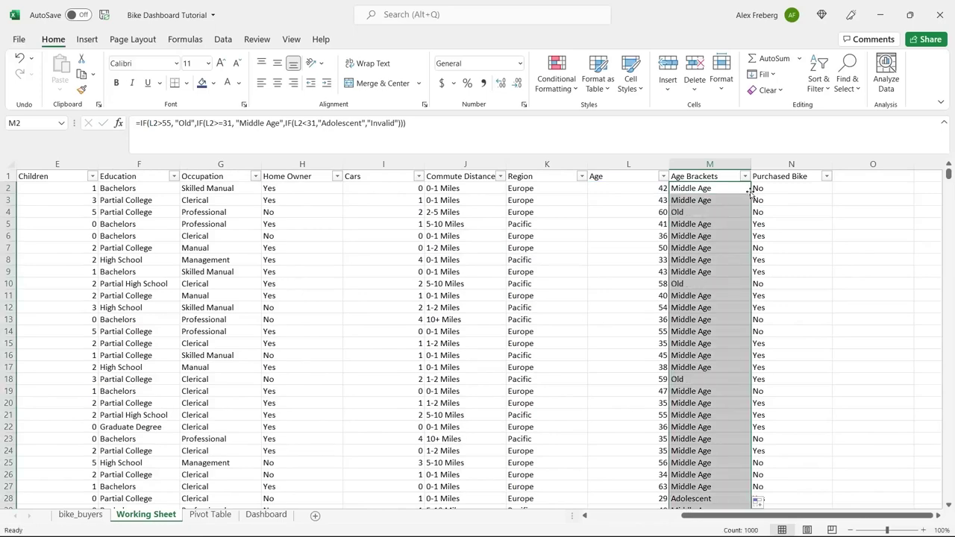
pyautogui.click(706, 211)
pyautogui.click(687, 283)
pyautogui.click(693, 377)
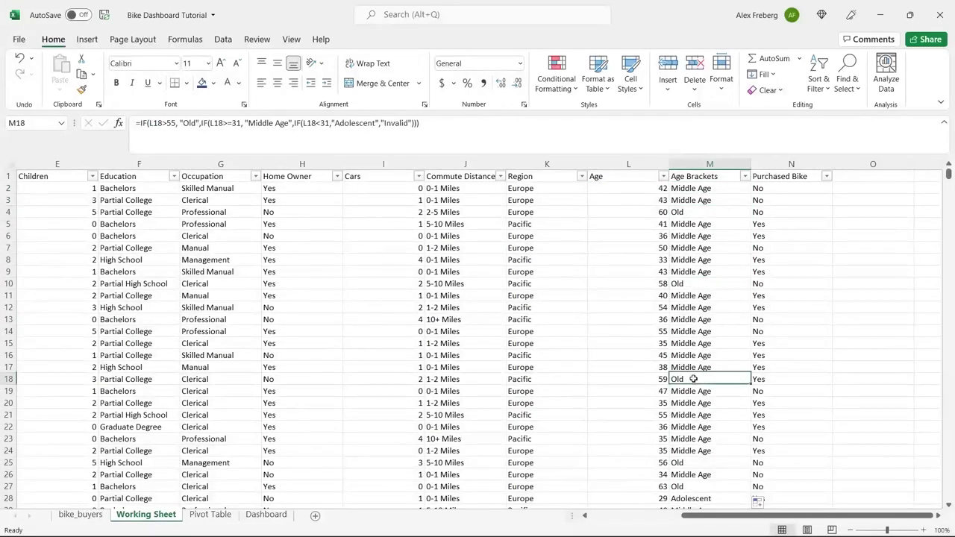
pyautogui.doubleClick(171, 123)
pyautogui.write('54')
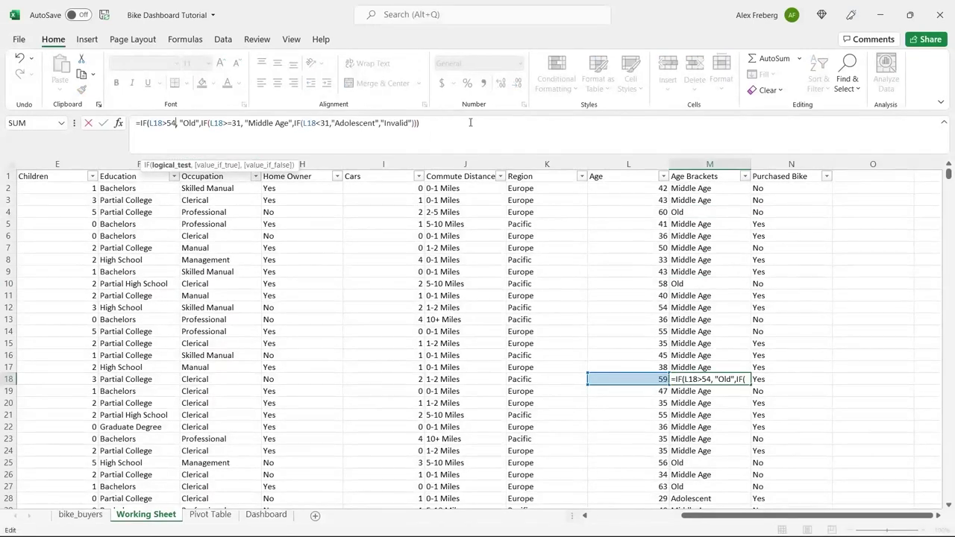
pyautogui.hotkey('shift', 'Left')
pyautogui.hotkey('shift', 'Left')
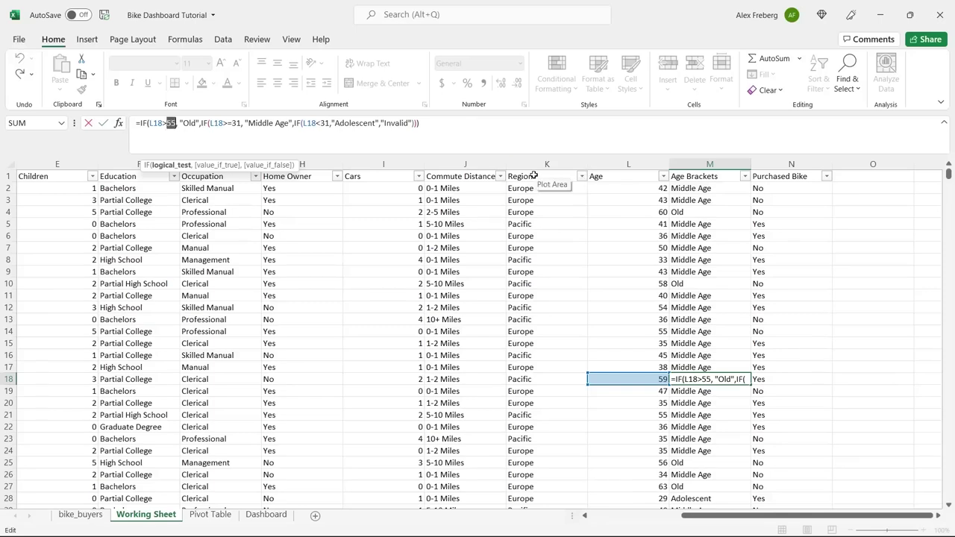
pyautogui.click(739, 235)
pyautogui.press('Escape')
# Set the "Old" threshold in the M2 formula to L2>54.
pyautogui.click(712, 188)
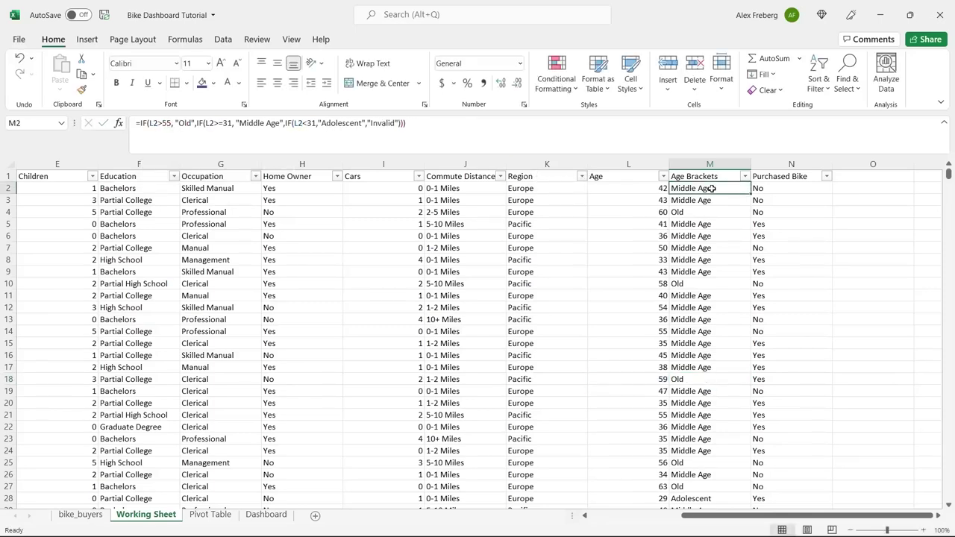
pyautogui.click(171, 123)
pyautogui.press('BackSpace')
pyautogui.write('4')
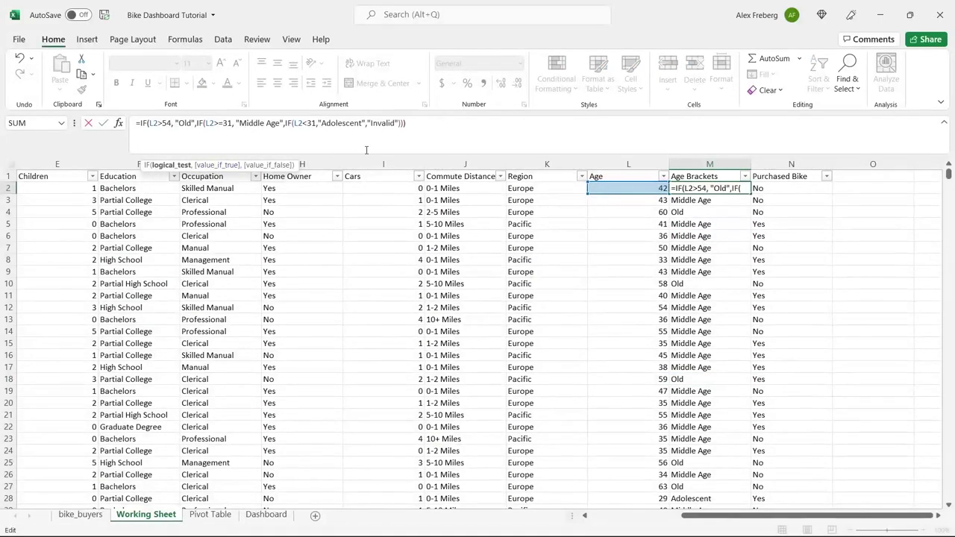
pyautogui.click(415, 124)
pyautogui.press('Return')
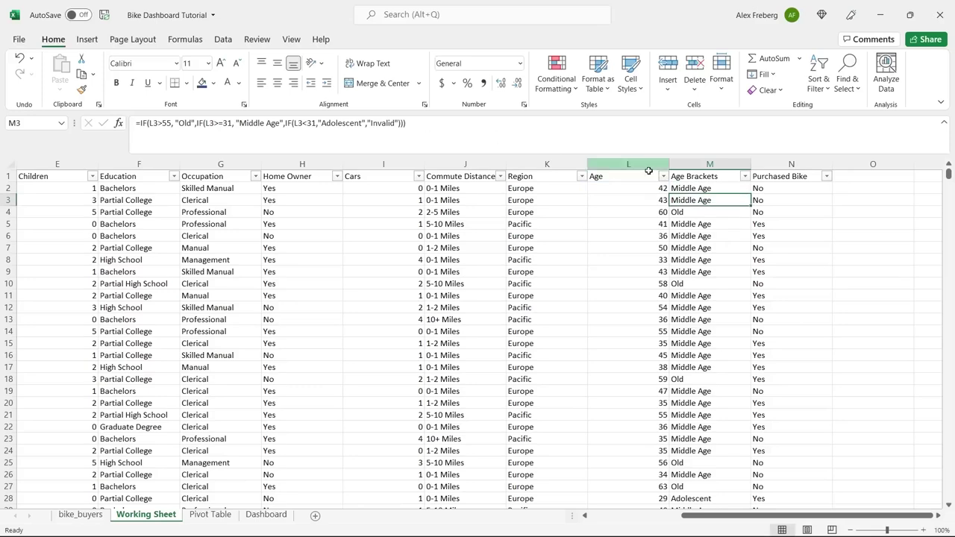
# Fill the corrected M2 formula down the Age Brackets column and check the column's filter values.
pyautogui.click(747, 188)
pyautogui.doubleClick(749, 192)
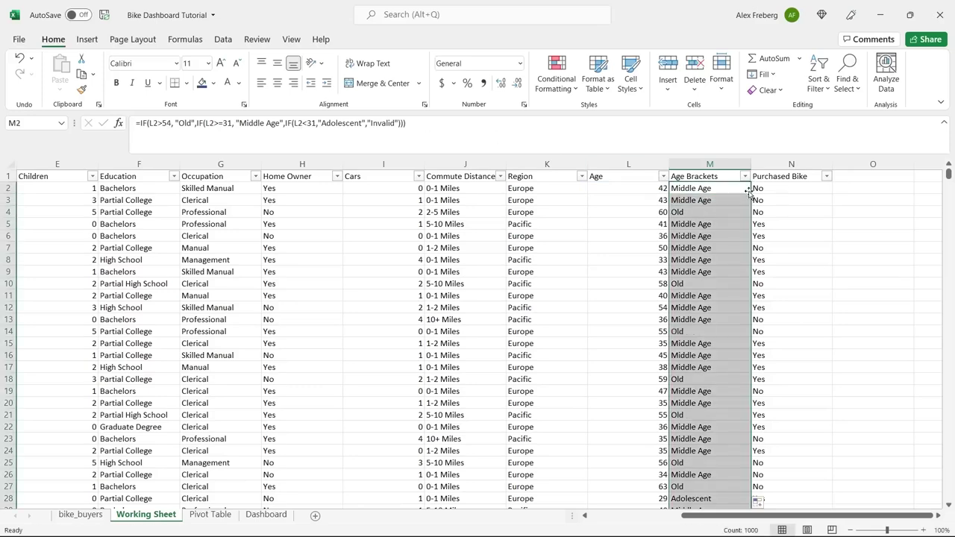
pyautogui.click(745, 176)
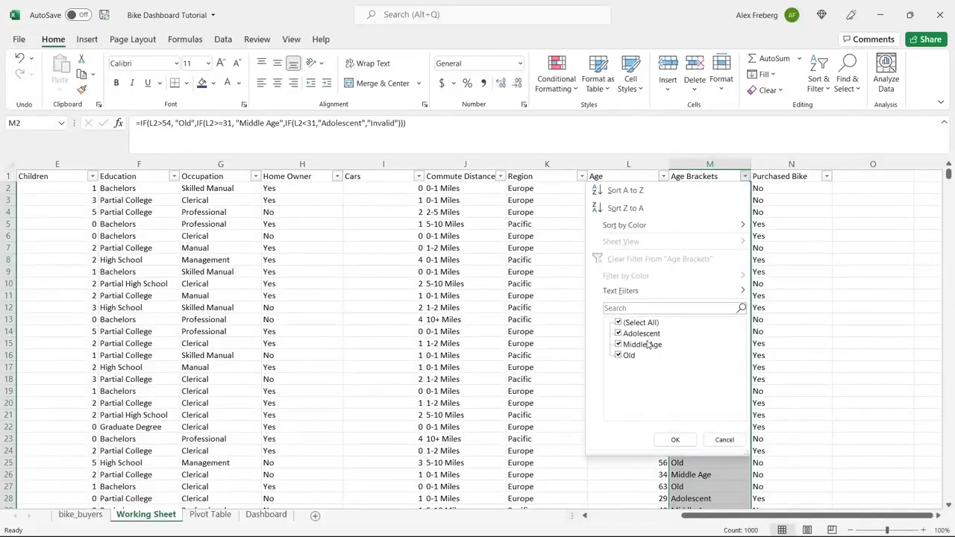
pyautogui.click(720, 441)
pyautogui.click(707, 343)
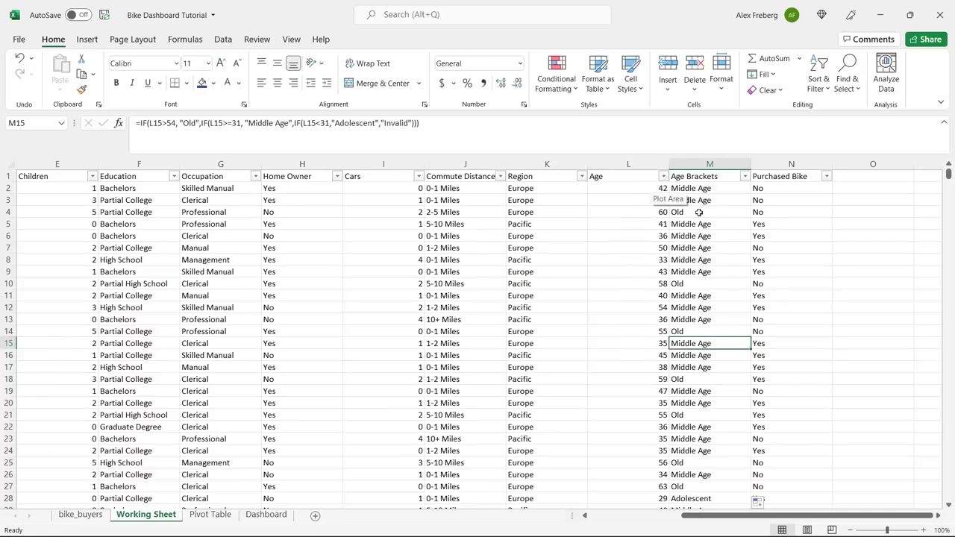
# Check the filter values of the Purchased Bike column without applying a filter.
pyautogui.click(721, 177)
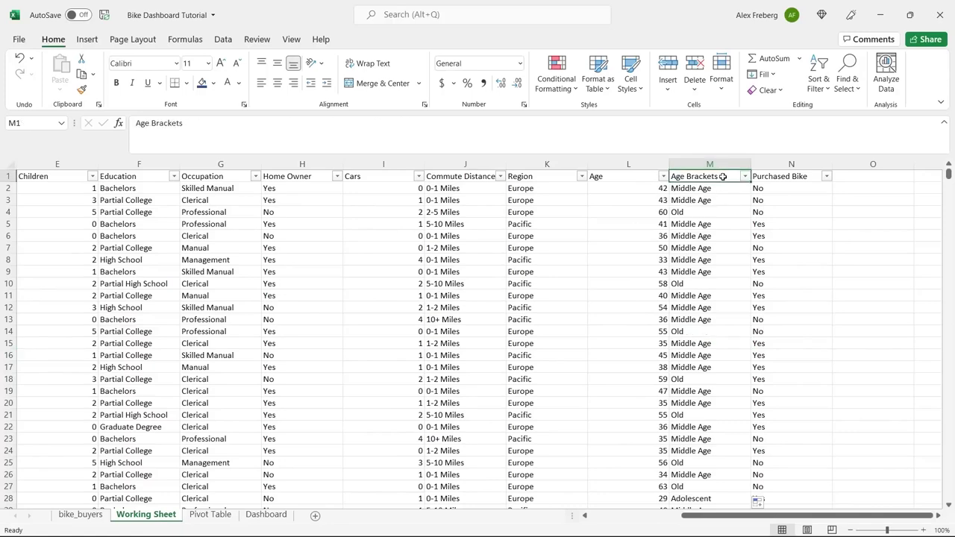
pyautogui.click(827, 178)
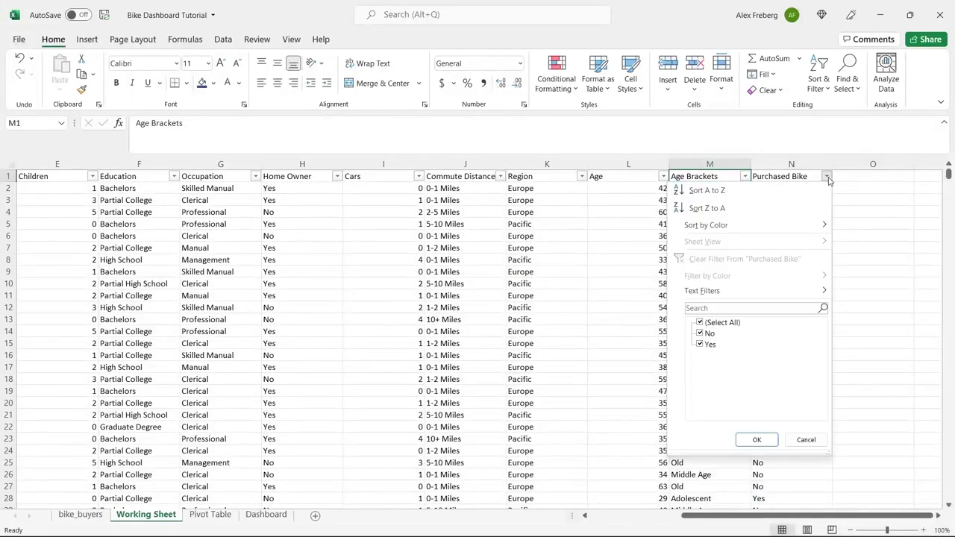
pyautogui.click(897, 331)
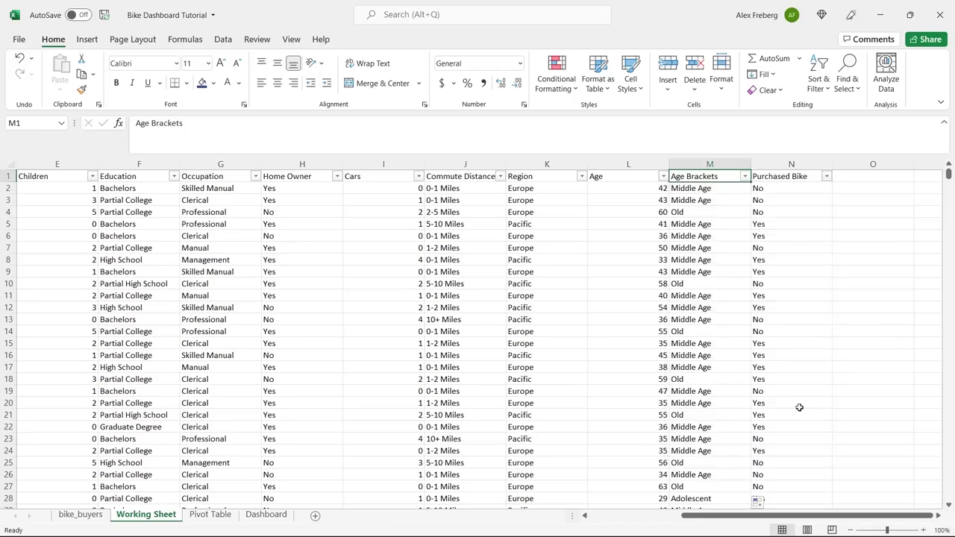
# Correct the garbled column header in B1 of the Working Sheet to "Marital Status".
pyautogui.moveTo(782, 520); pyautogui.dragTo(679, 522)
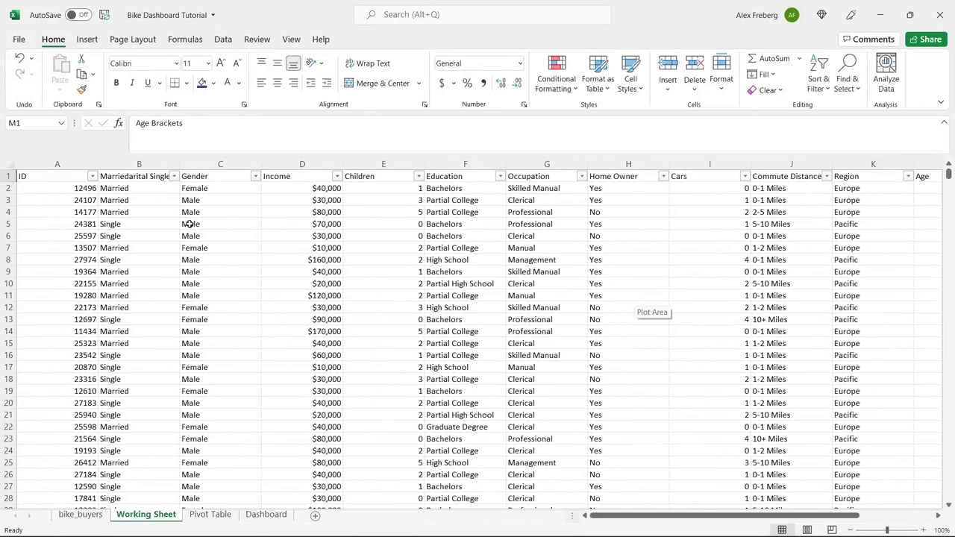
pyautogui.click(149, 178)
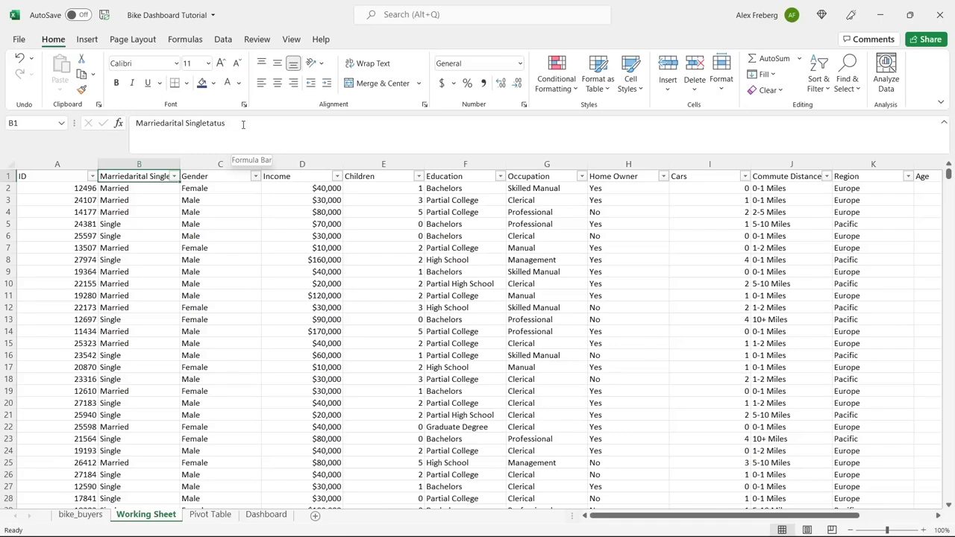
pyautogui.click(243, 125)
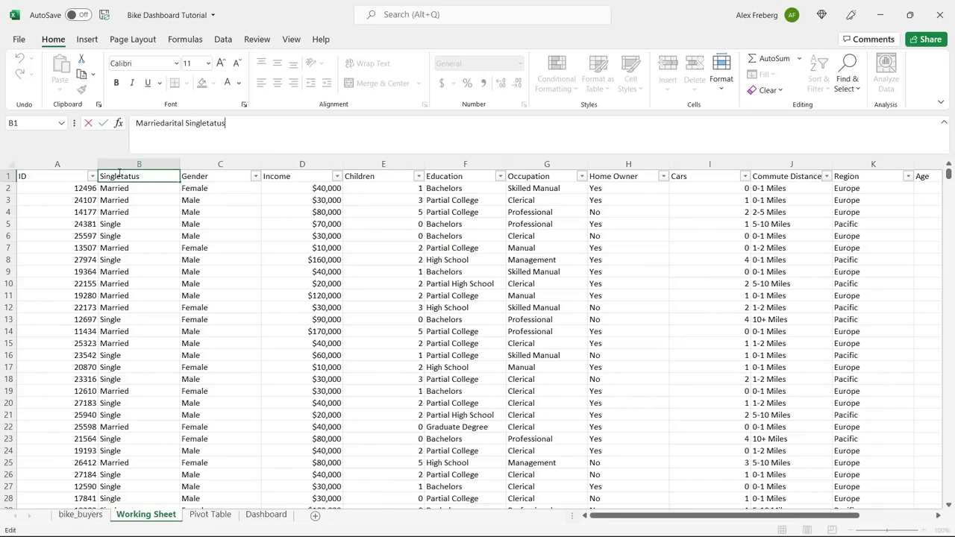
pyautogui.moveTo(136, 123); pyautogui.dragTo(242, 126)
pyautogui.click(241, 127)
pyautogui.moveTo(162, 124); pyautogui.dragTo(72, 112)
pyautogui.write('Marital Statu')
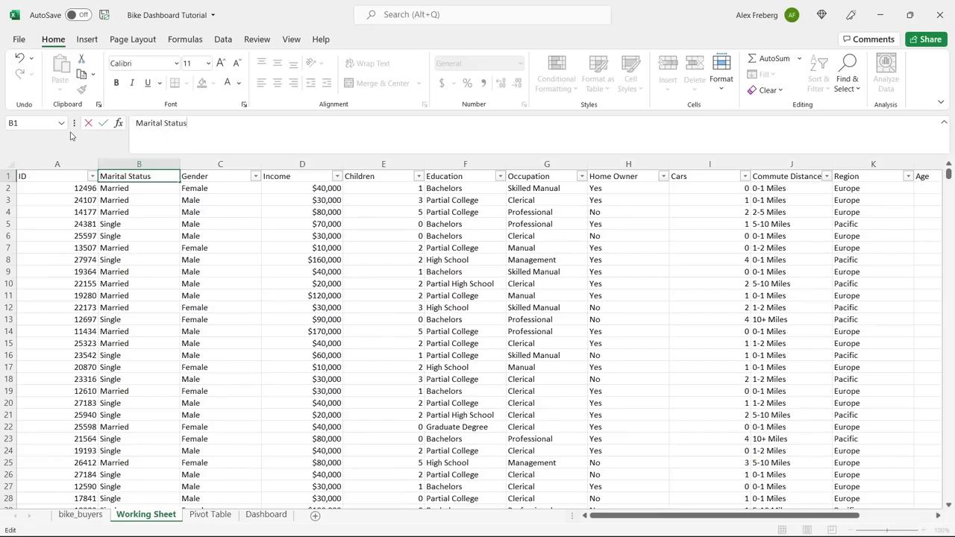
pyautogui.click(149, 203)
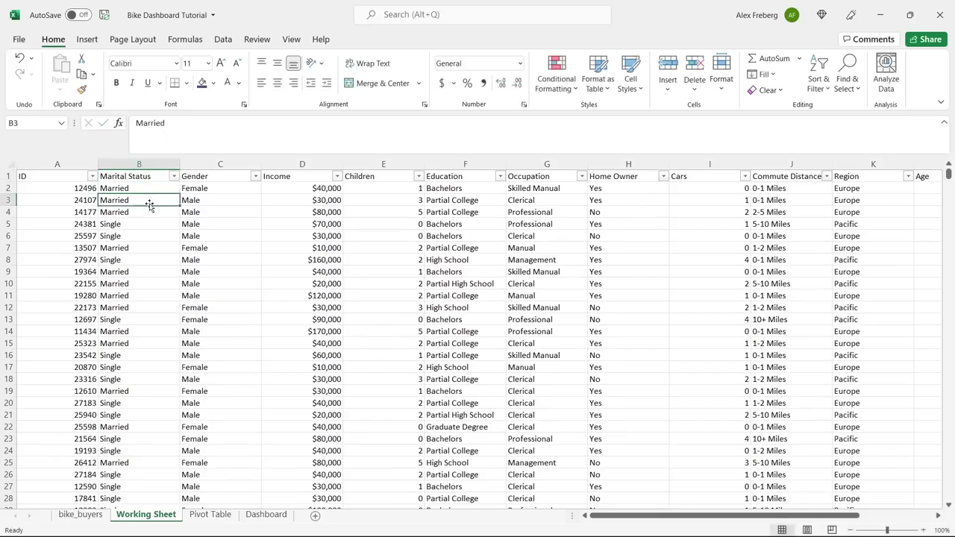
# Compare the cleaned Working Sheet data with the original data on the bike_buyers sheet.
pyautogui.click(335, 246)
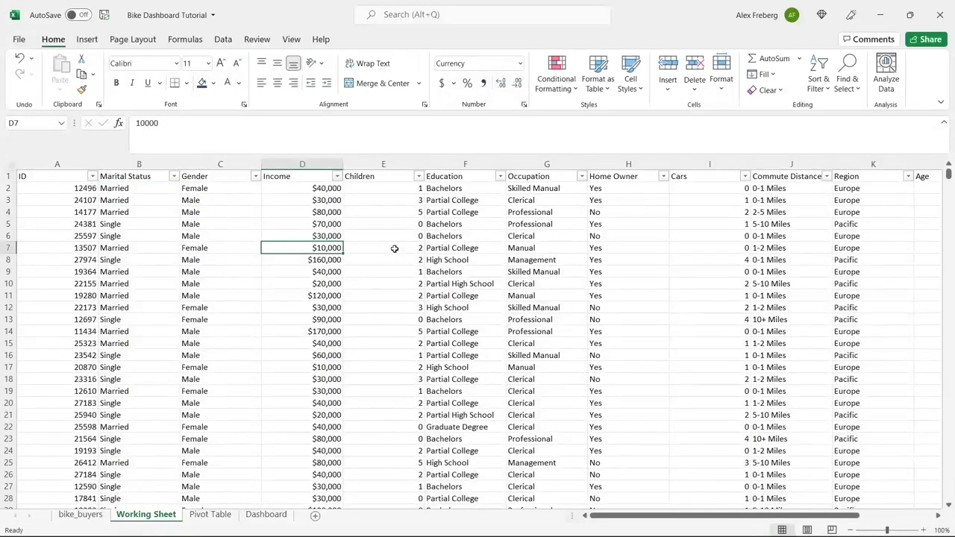
pyautogui.click(394, 249)
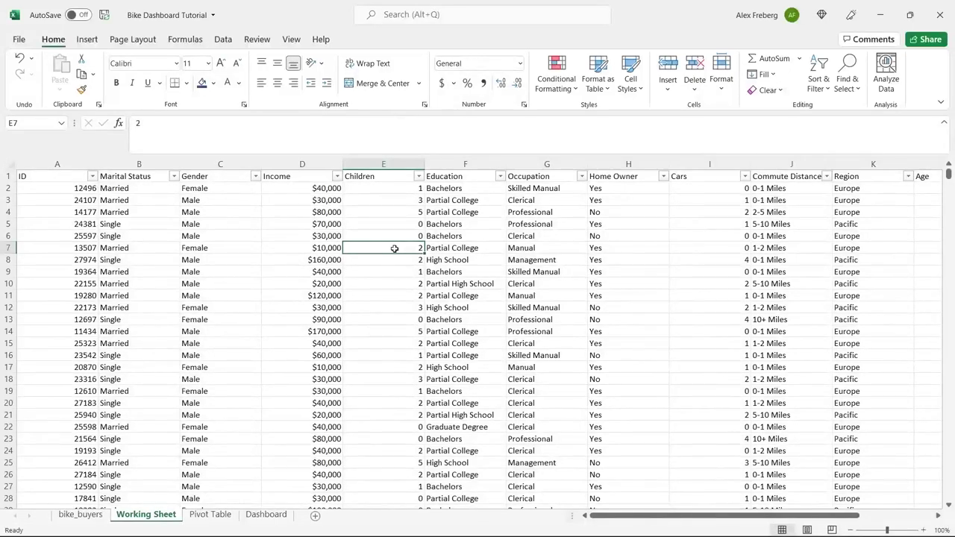
pyautogui.click(82, 514)
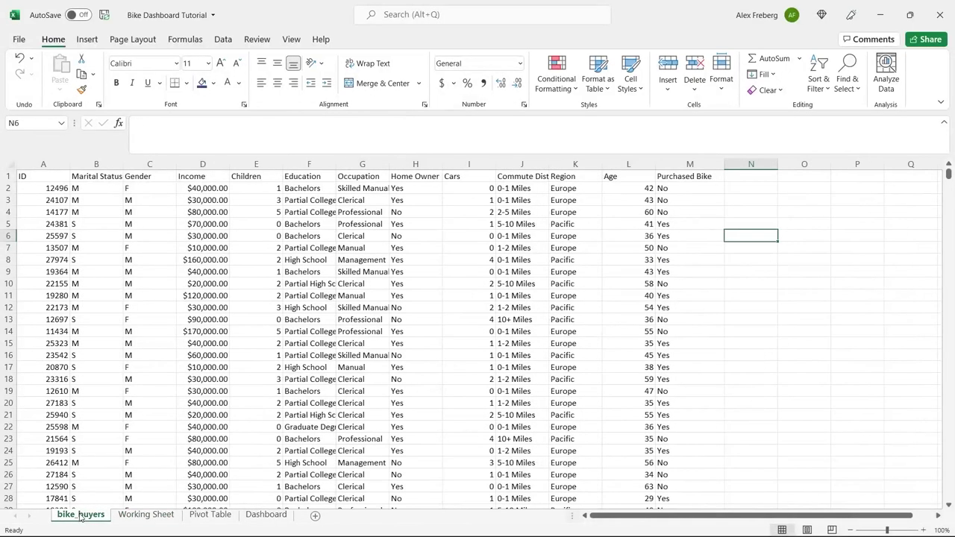
pyautogui.click(138, 516)
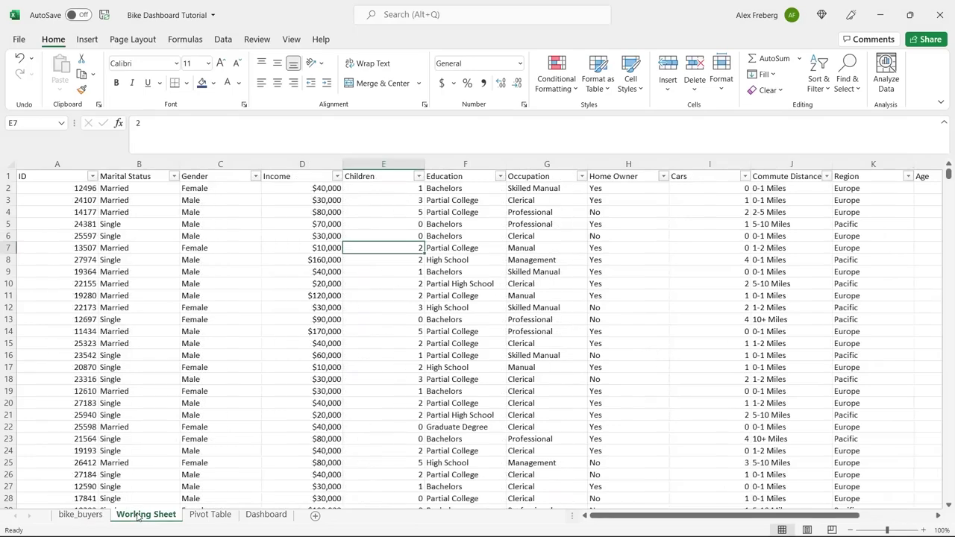
# Clear the placeholder text from A1 on the Pivot Table sheet and select cell A3.
pyautogui.click(212, 517)
pyautogui.click(61, 199)
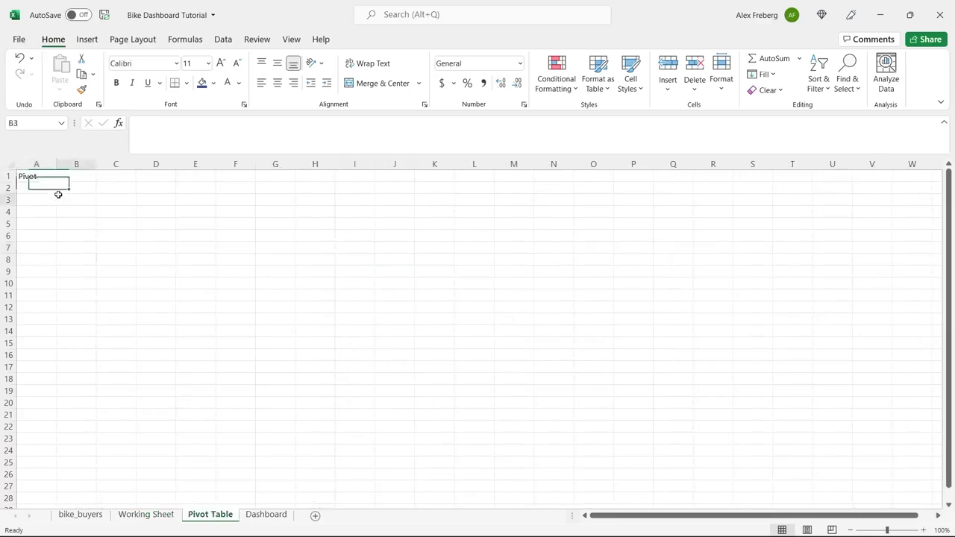
pyautogui.click(47, 169)
pyautogui.click(41, 176)
pyautogui.press('Delete')
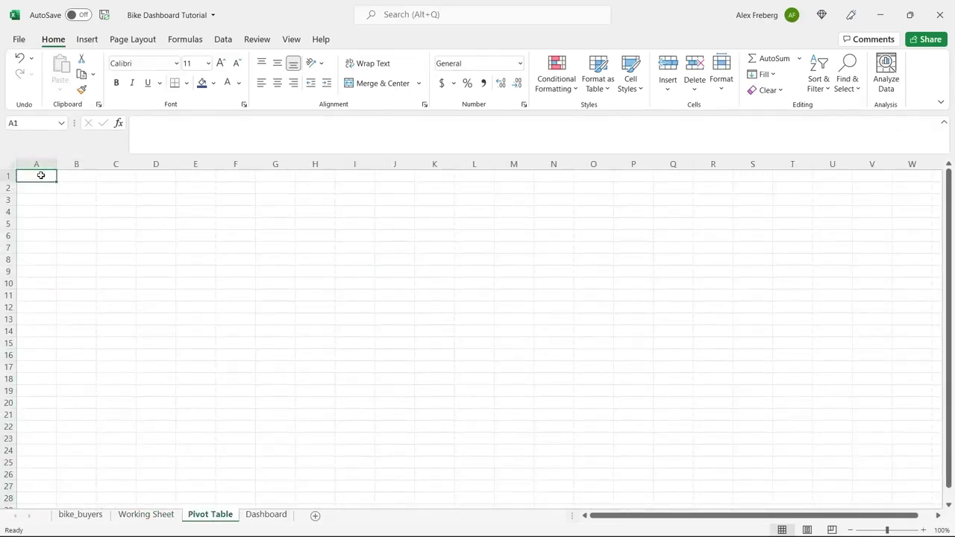
pyautogui.click(41, 201)
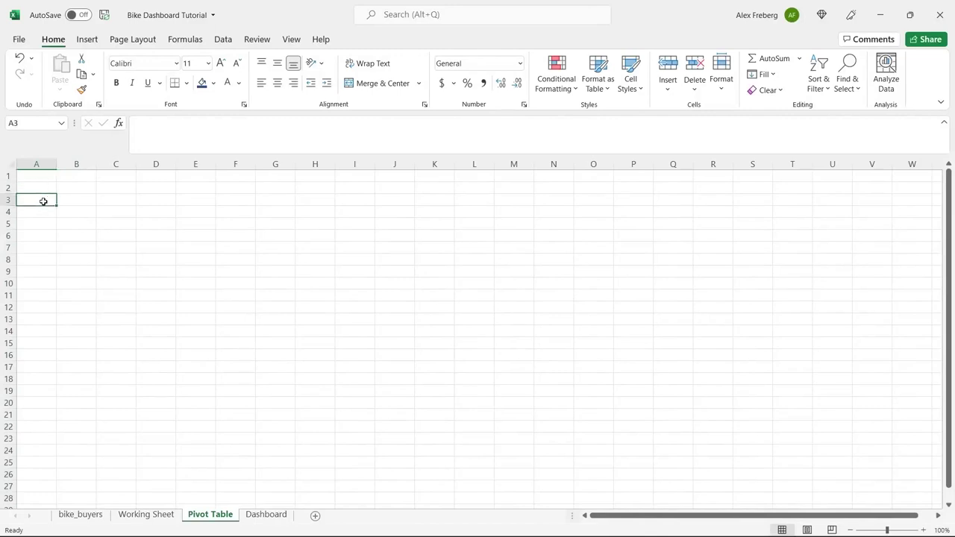
# Insert a PivotTable at A3 of the Pivot Table sheet, using 'Working Sheet'!$A$1:$N$1001 as its source range.
pyautogui.click(87, 38)
pyautogui.click(33, 65)
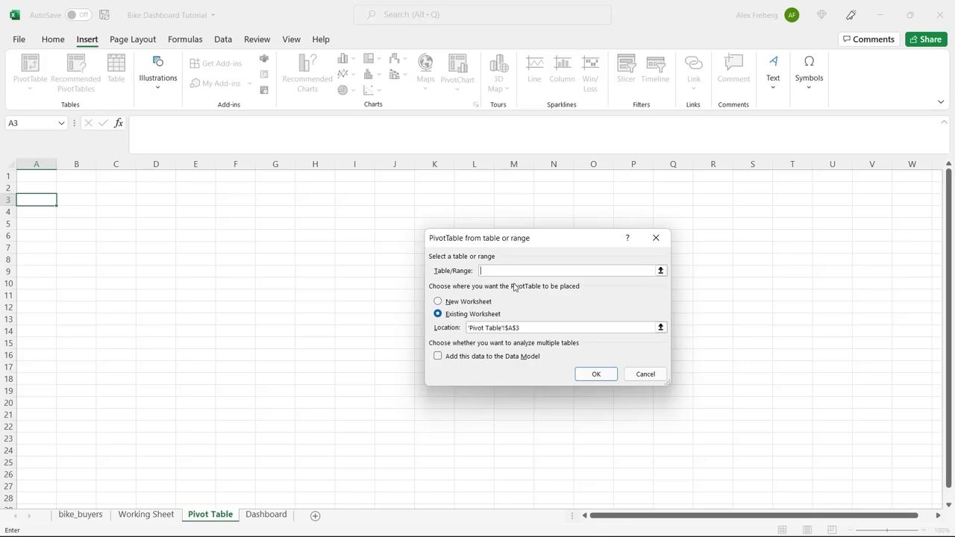
pyautogui.click(146, 515)
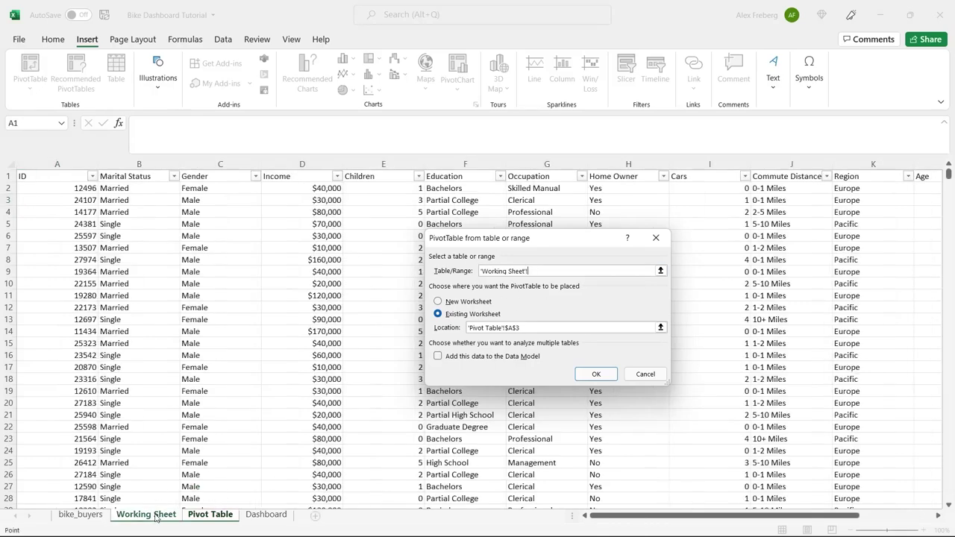
pyautogui.click(33, 177)
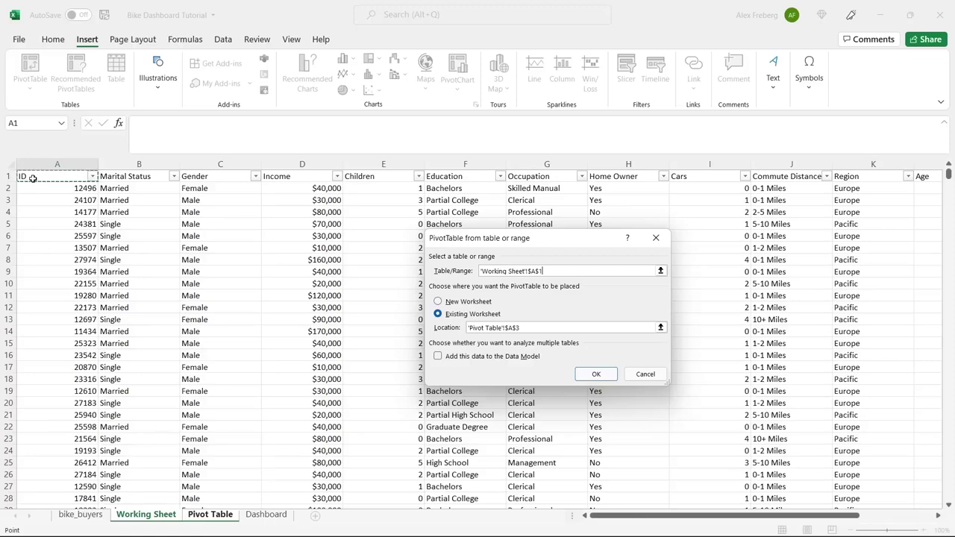
pyautogui.hotkey('ctrl', 'shift', 'End')
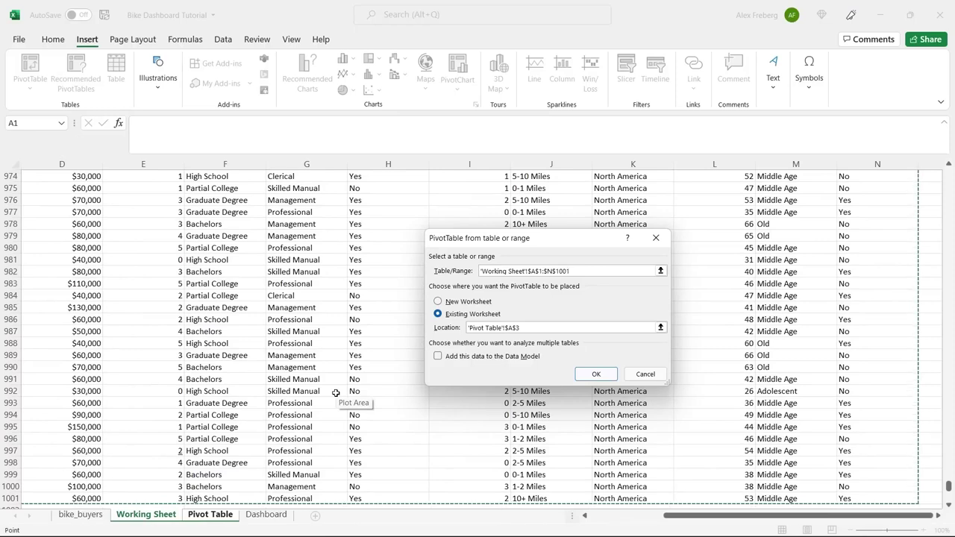
pyautogui.click(598, 375)
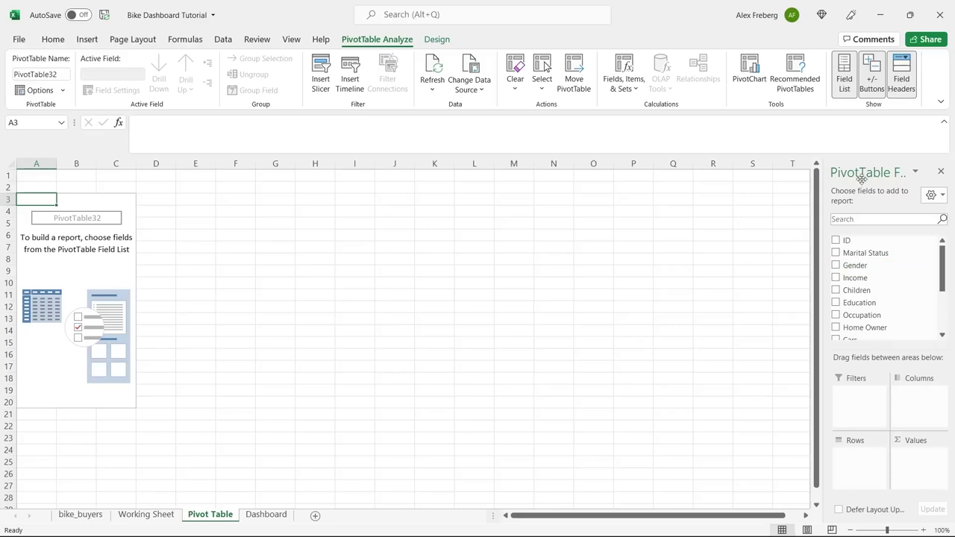
# Widen the field list and build the PivotTable with Income as the value field and Gender as the row field.
pyautogui.moveTo(824, 184); pyautogui.dragTo(739, 196)
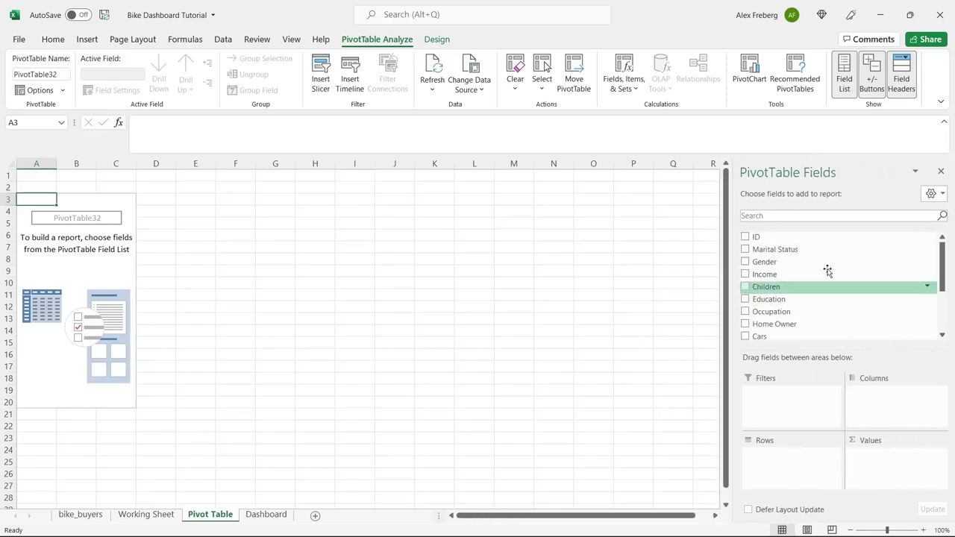
pyautogui.moveTo(733, 210); pyautogui.dragTo(804, 203)
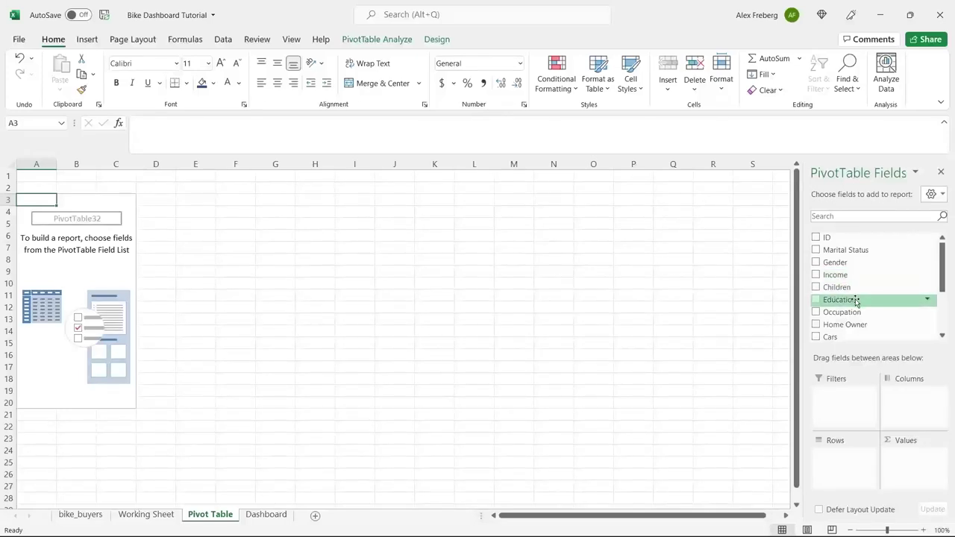
pyautogui.moveTo(859, 274); pyautogui.dragTo(910, 461)
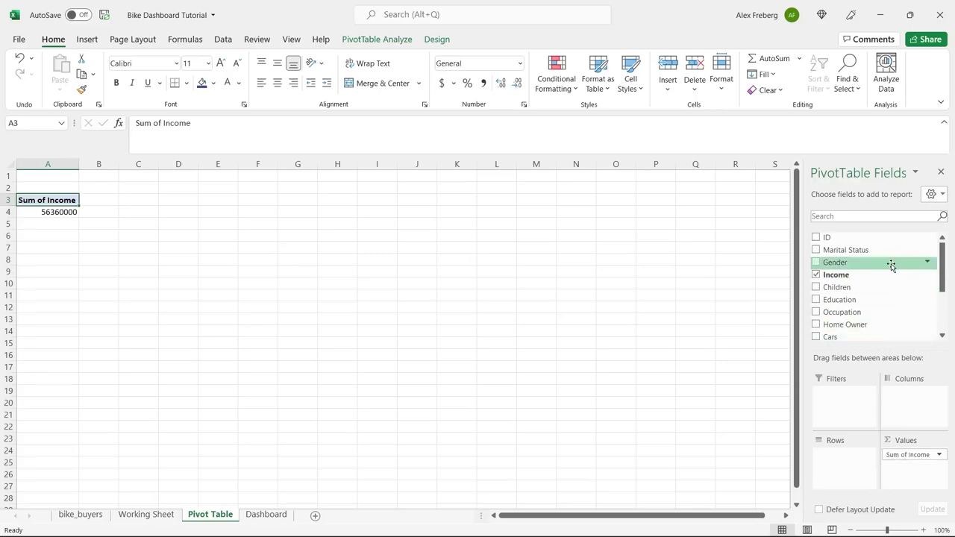
pyautogui.moveTo(891, 266); pyautogui.dragTo(844, 456)
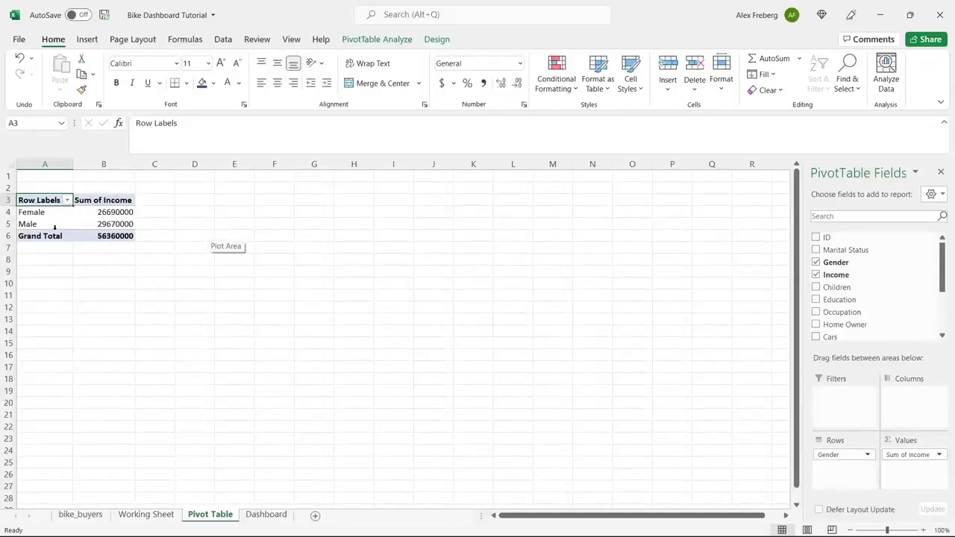
# Summarize the Income values by Average and add Purchased Bike as the PivotTable's column field.
pyautogui.click(942, 456)
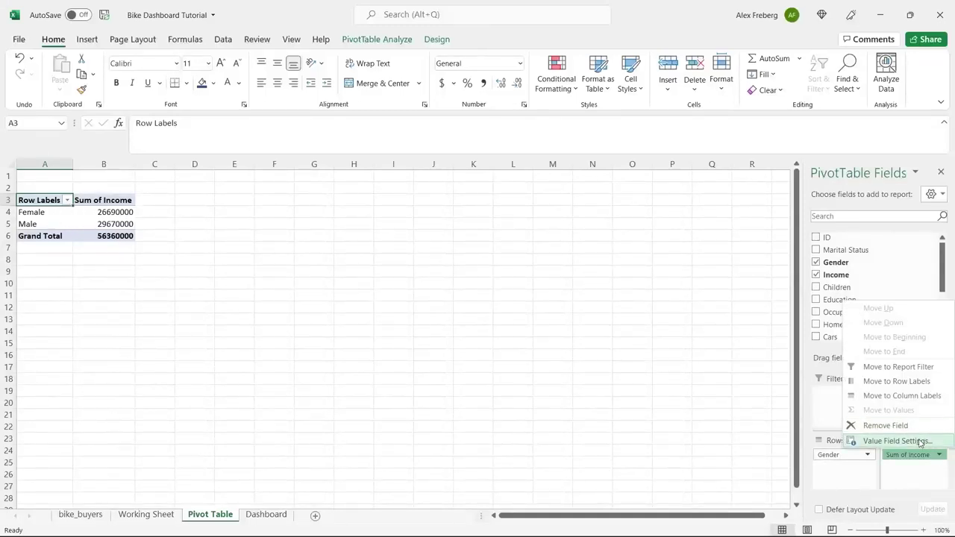
pyautogui.click(921, 441)
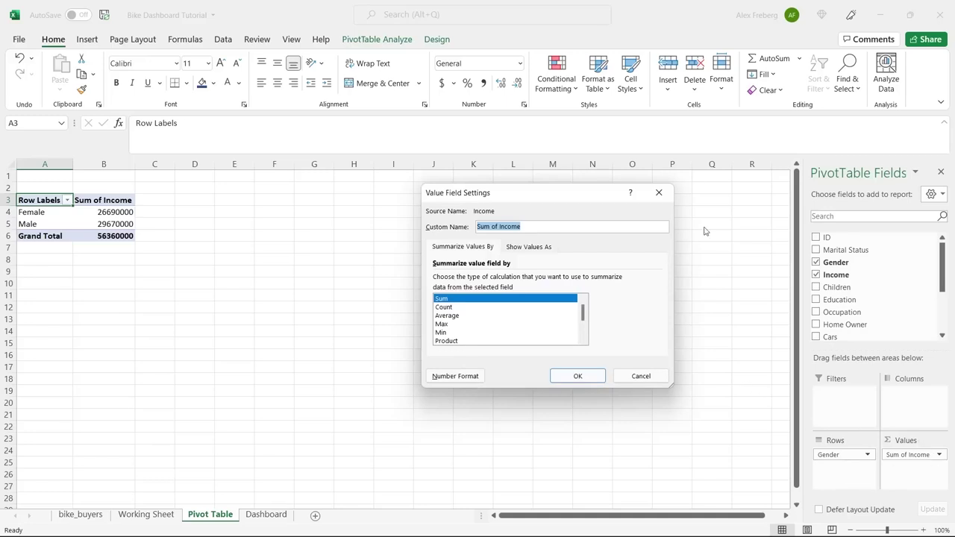
pyautogui.click(659, 193)
pyautogui.click(939, 456)
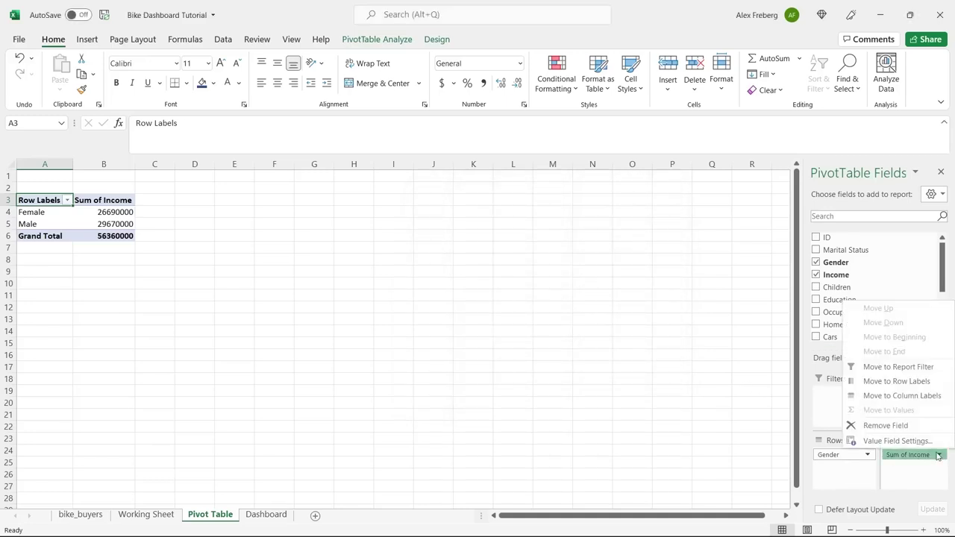
pyautogui.click(928, 441)
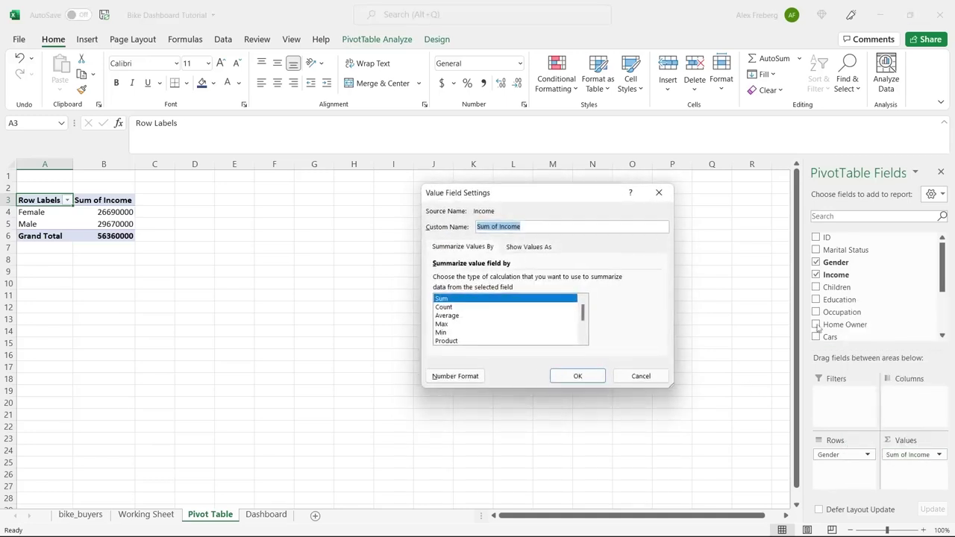
pyautogui.click(518, 316)
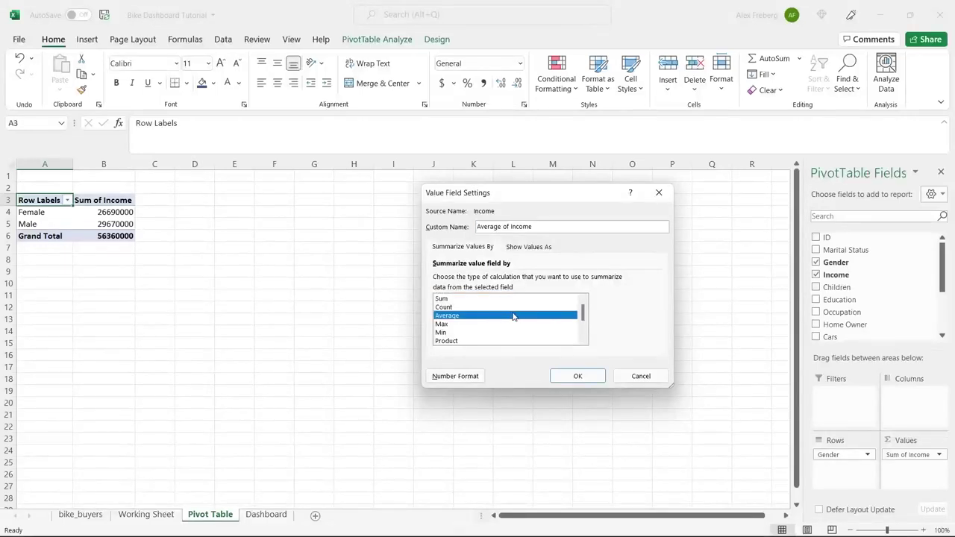
pyautogui.click(578, 376)
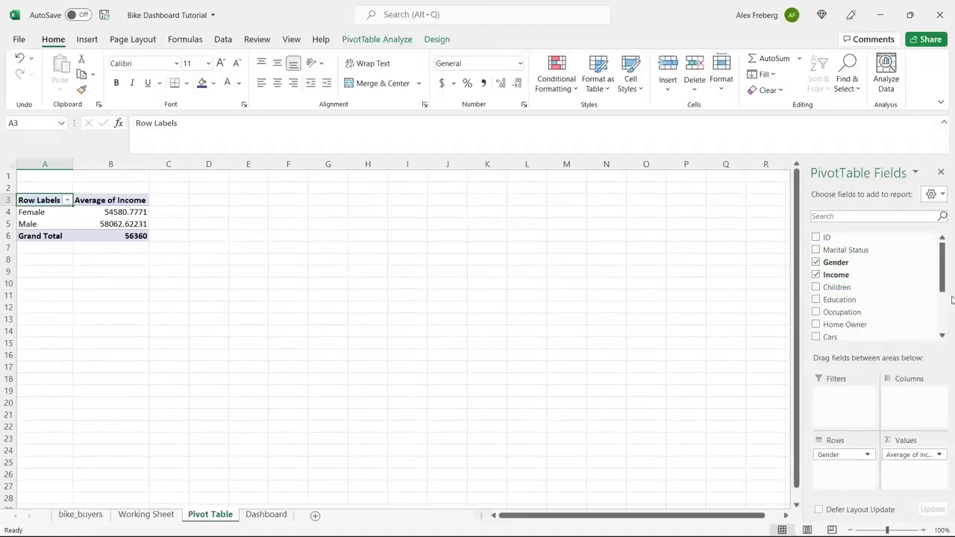
pyautogui.moveTo(945, 278); pyautogui.dragTo(945, 320)
pyautogui.moveTo(866, 318); pyautogui.dragTo(913, 403)
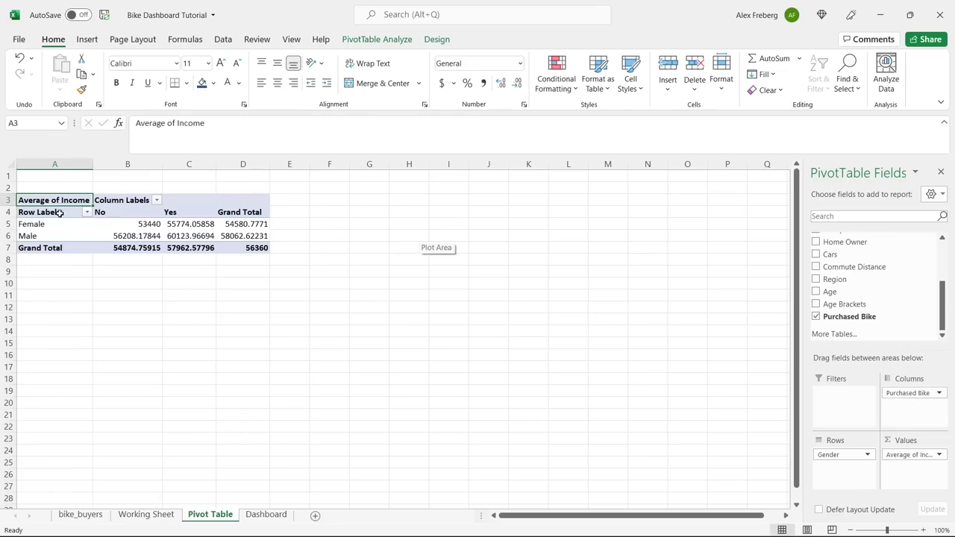
# Compare the average incomes of females and males who did and did not purchase a bike in the PivotTable.
pyautogui.click(110, 213)
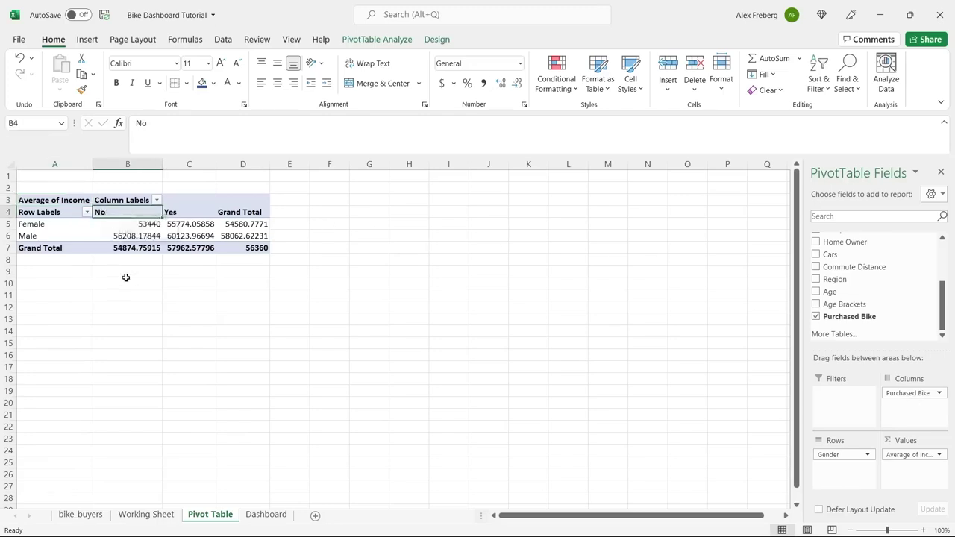
pyautogui.click(122, 227)
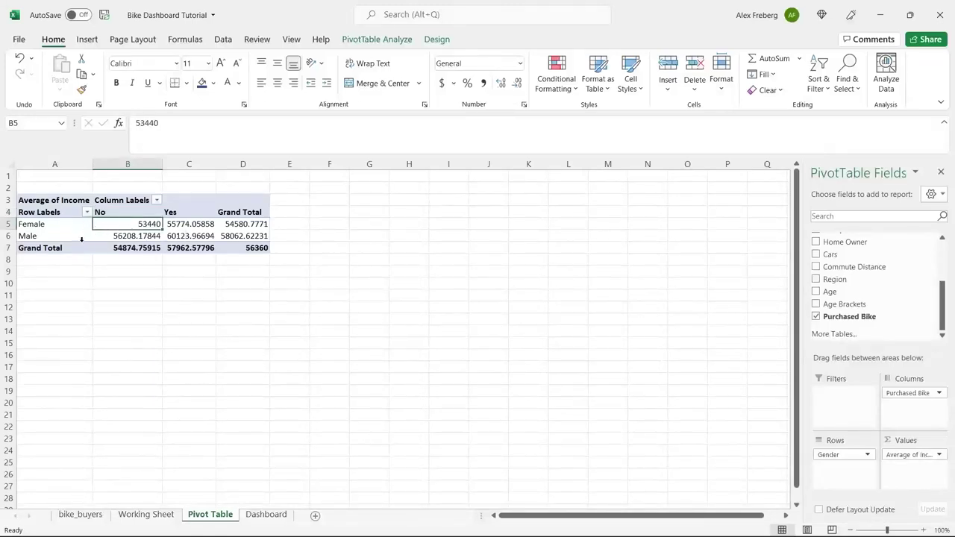
pyautogui.moveTo(104, 236)
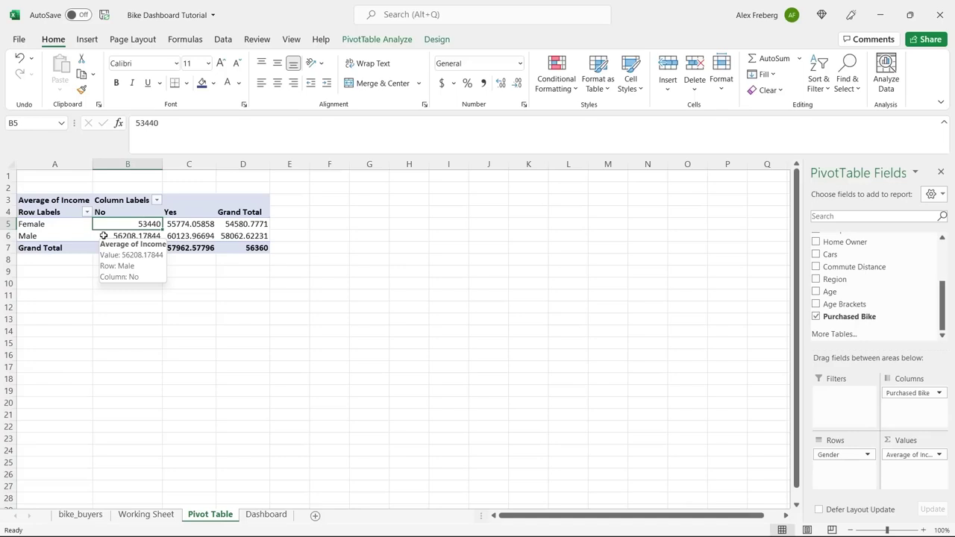
pyautogui.click(104, 236)
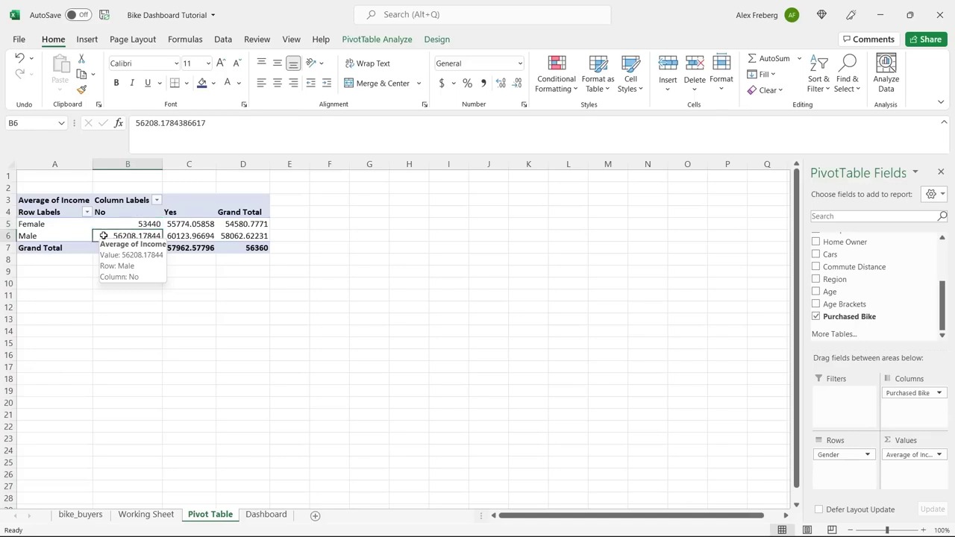
pyautogui.click(194, 212)
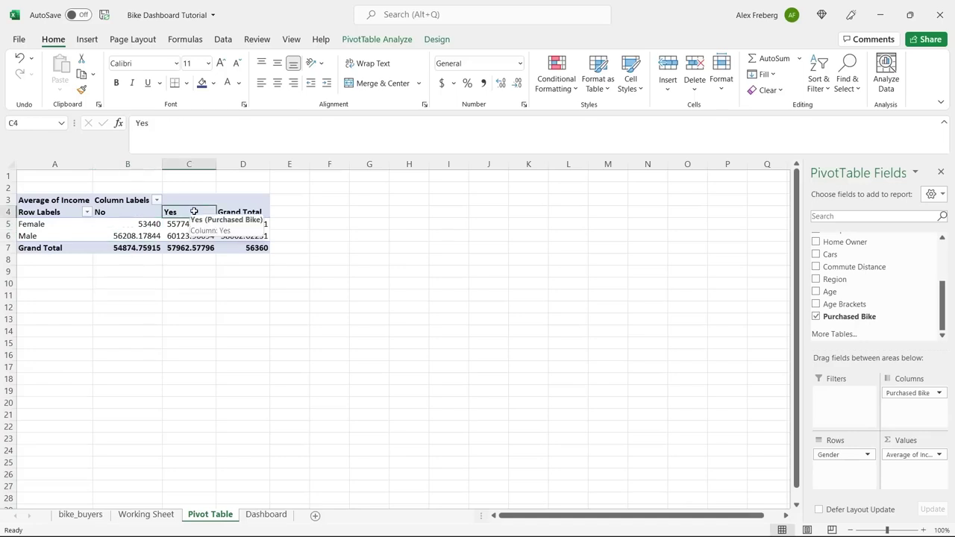
pyautogui.click(192, 224)
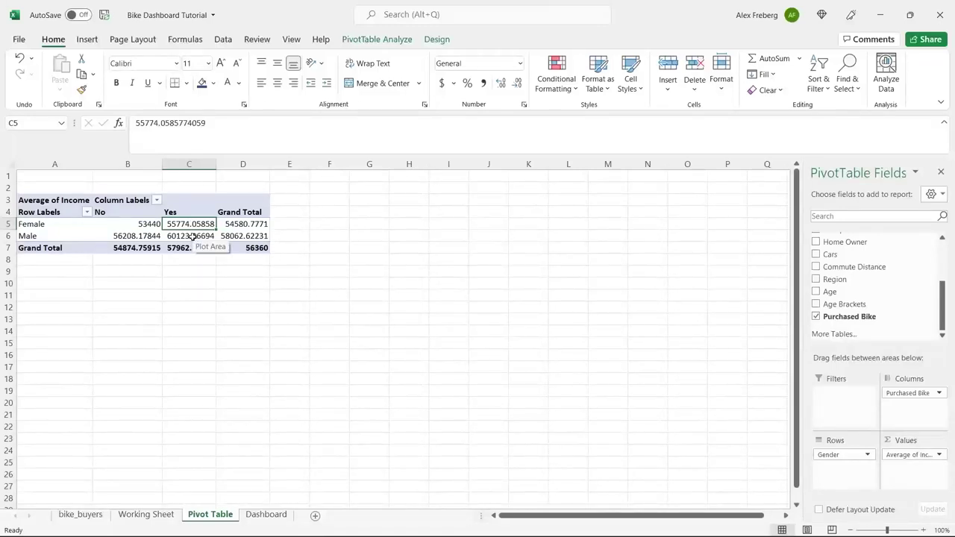
pyautogui.click(192, 236)
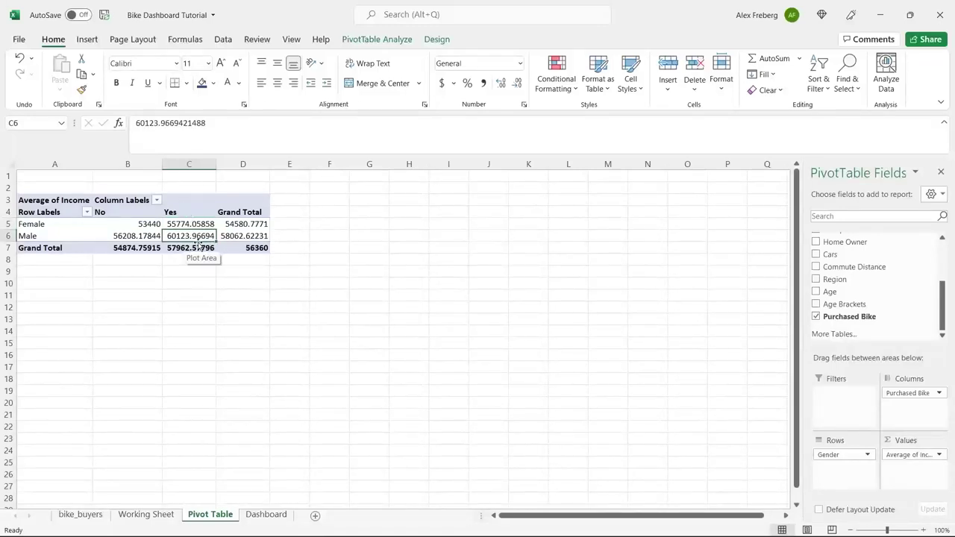
pyautogui.moveTo(137, 222); pyautogui.dragTo(176, 234)
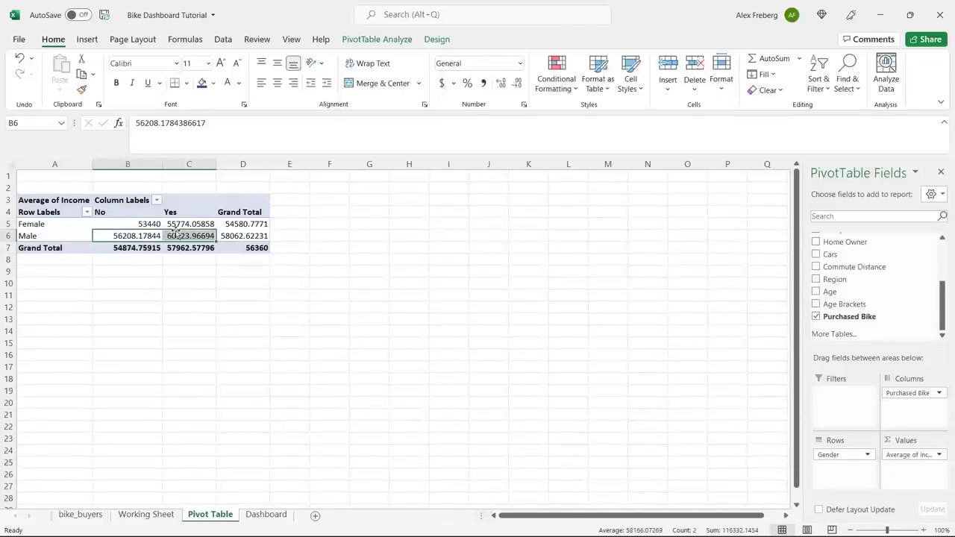
pyautogui.click(139, 224)
pyautogui.click(132, 234)
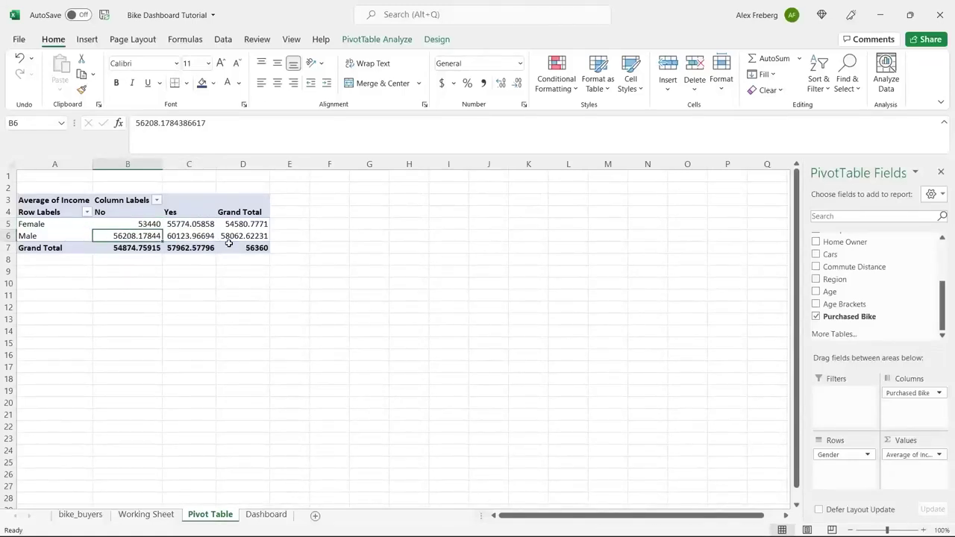
pyautogui.click(252, 236)
pyautogui.click(154, 228)
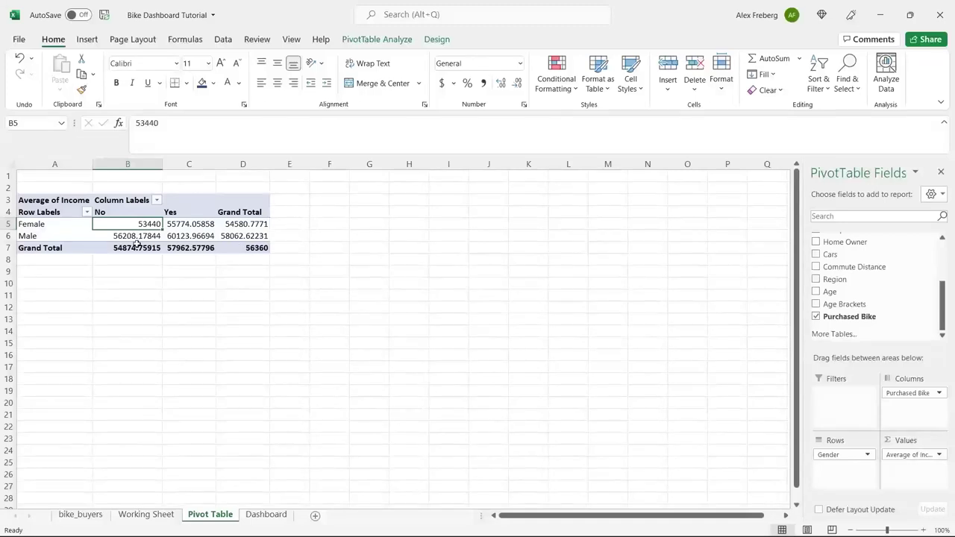
pyautogui.click(179, 236)
pyautogui.click(179, 283)
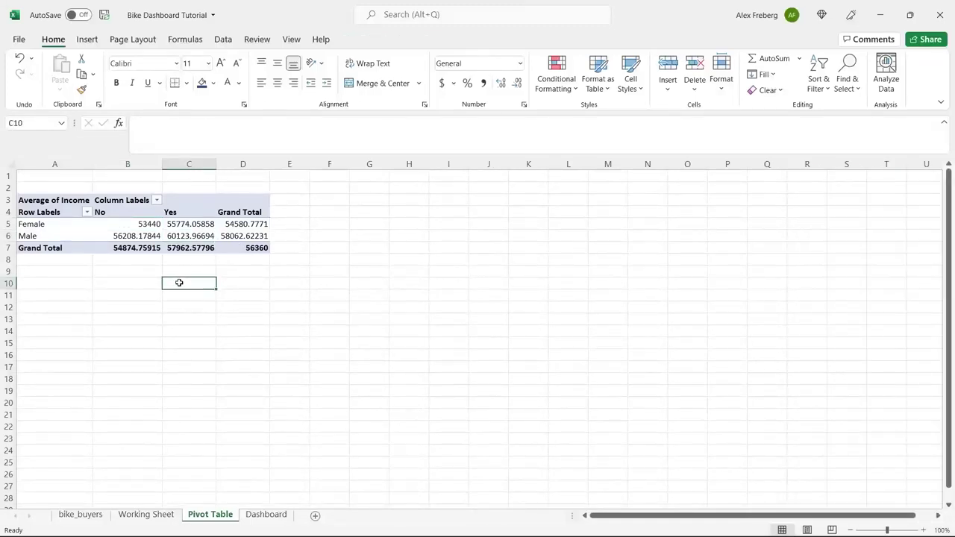
# Show the detail records behind the average income of female non-buyers, and return to the Pivot Table sheet without the extra sheet.
pyautogui.doubleClick(138, 225)
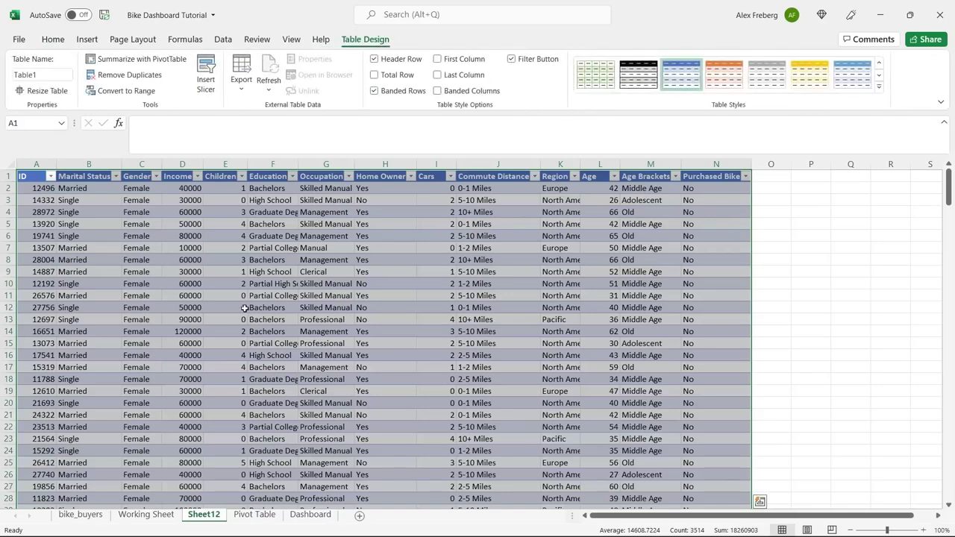
pyautogui.click(253, 515)
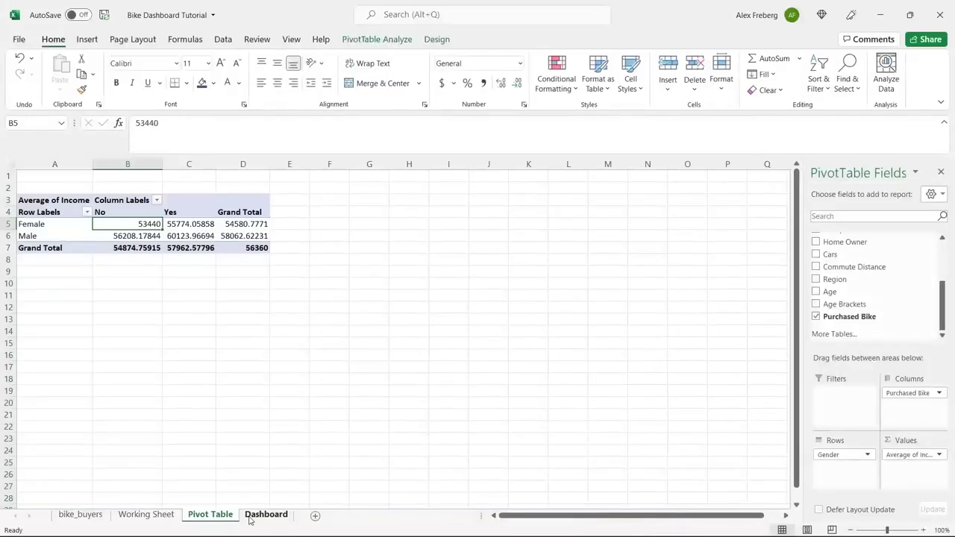
# Open the chart type choices for the income PivotTable and compare the stacked and 3-D column variants.
pyautogui.click(187, 224)
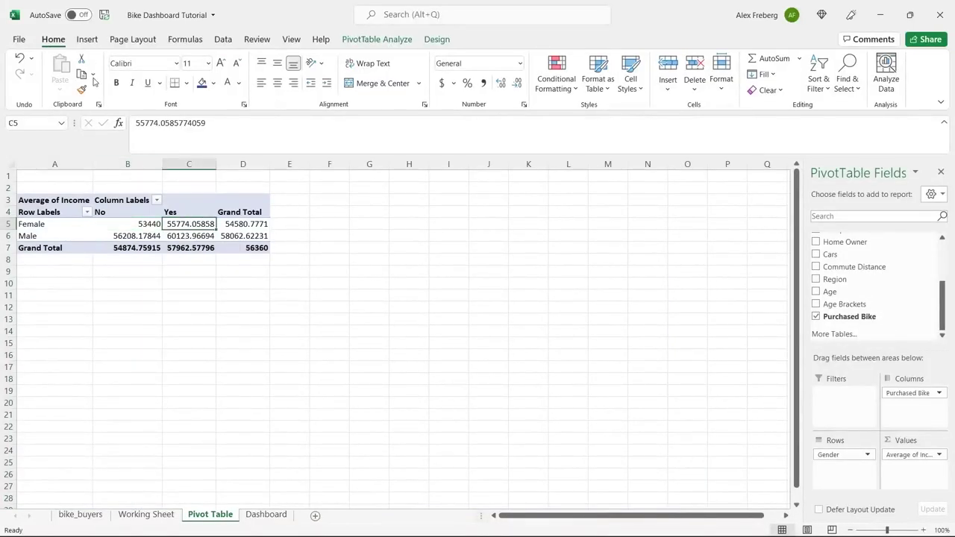
pyautogui.click(87, 40)
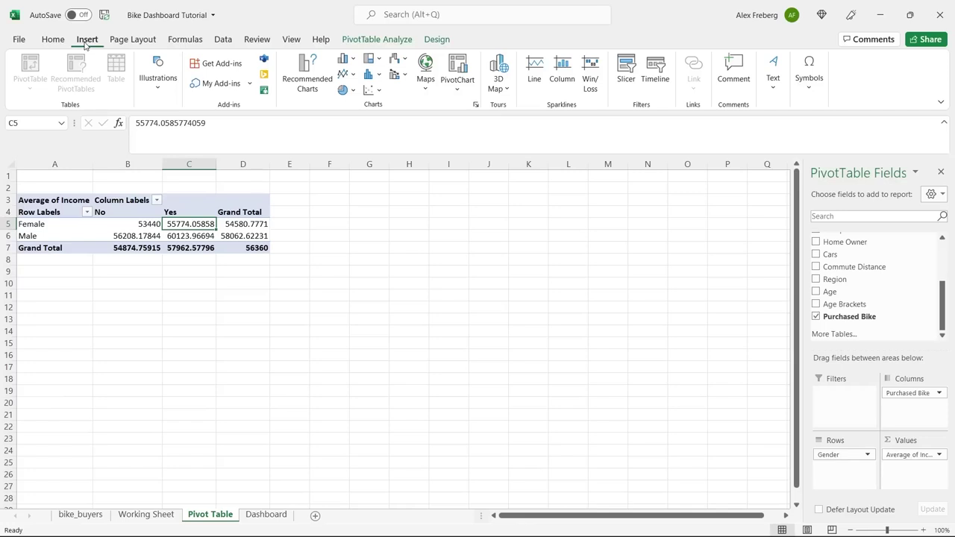
pyautogui.click(302, 78)
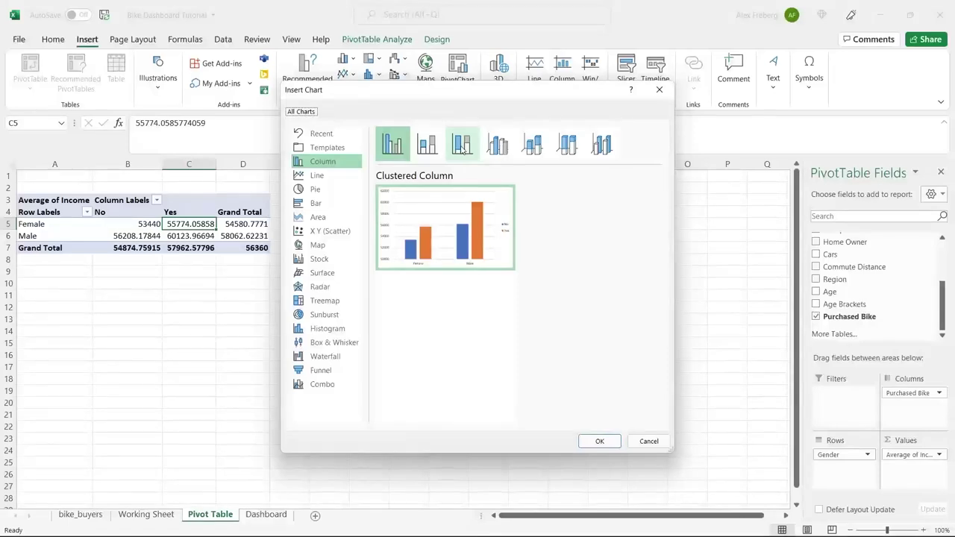
pyautogui.click(426, 146)
pyautogui.click(462, 144)
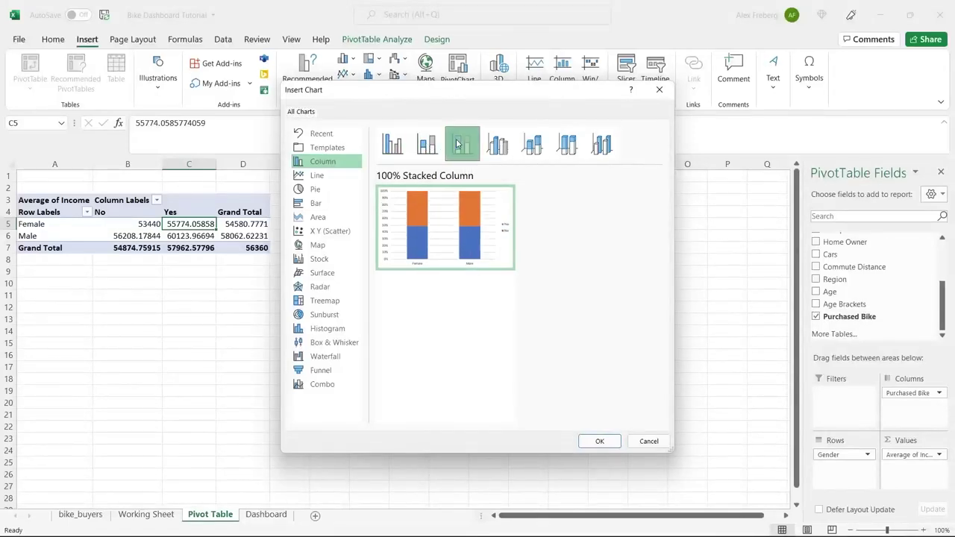
pyautogui.click(497, 144)
pyautogui.click(532, 144)
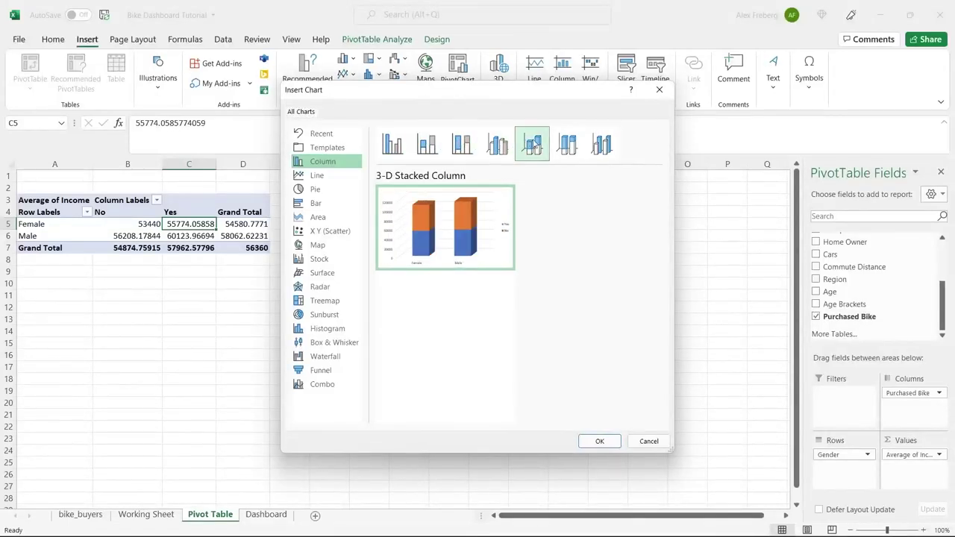
pyautogui.click(568, 144)
pyautogui.click(602, 144)
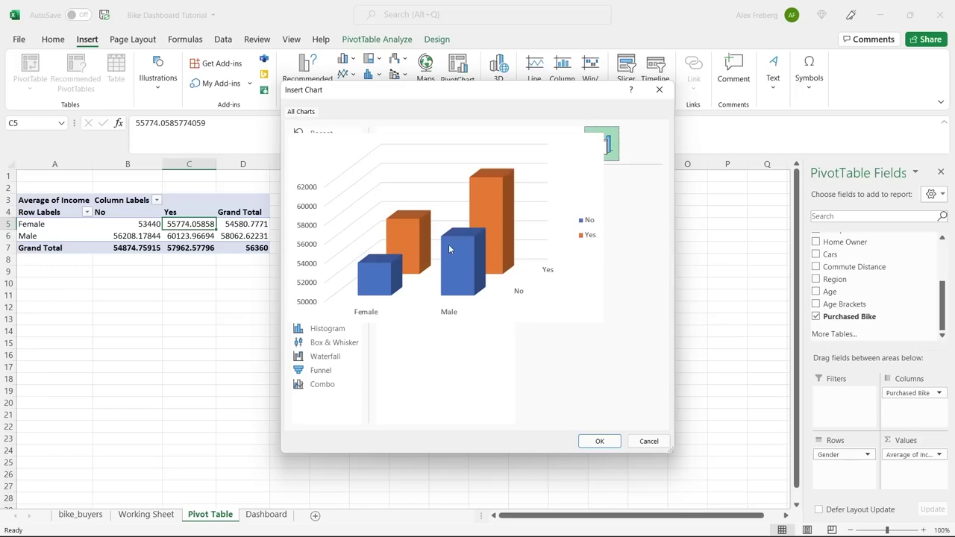
# Insert a Clustered Column PivotChart and place it beside the PivotTable, over columns F to M.
pyautogui.click(393, 144)
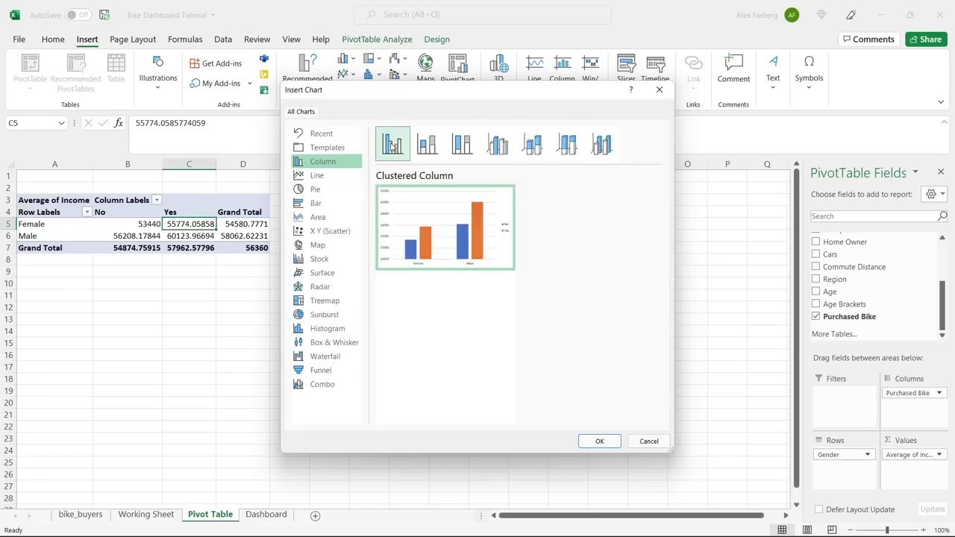
pyautogui.click(600, 441)
pyautogui.click(455, 285)
pyautogui.moveTo(488, 256); pyautogui.dragTo(552, 186)
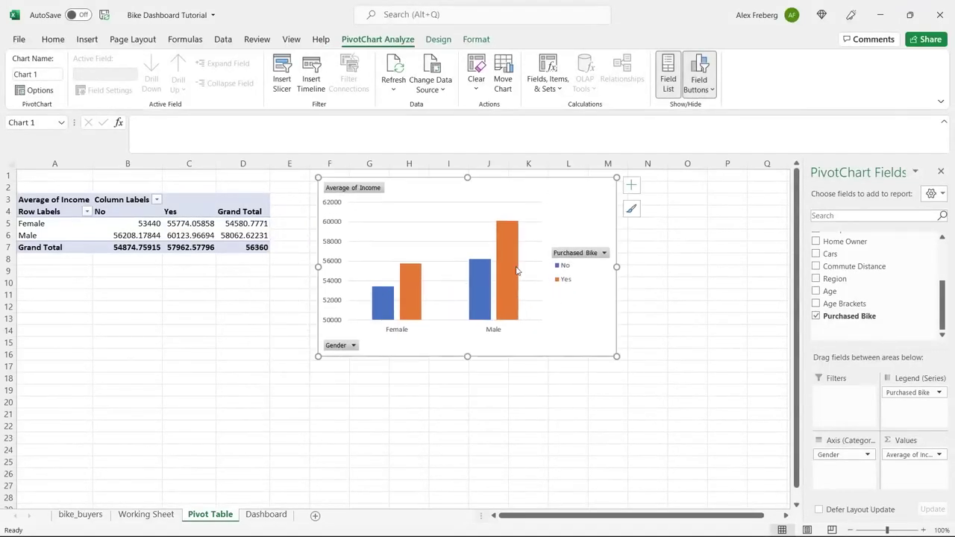
# Browse the available styles and colors for the income chart.
pyautogui.moveTo(516, 271)
pyautogui.click(631, 211)
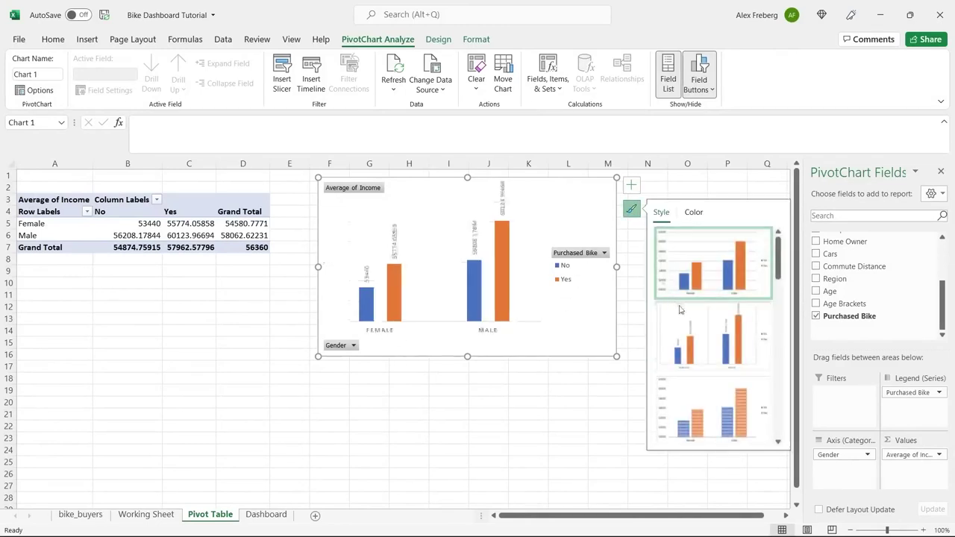
pyautogui.scroll(-3, 717, 351)
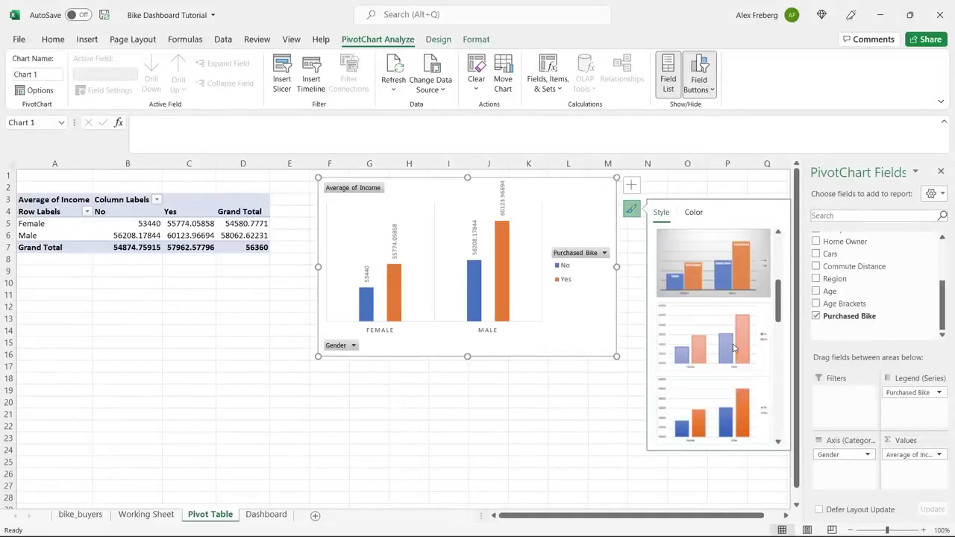
pyautogui.scroll(4, 734, 348)
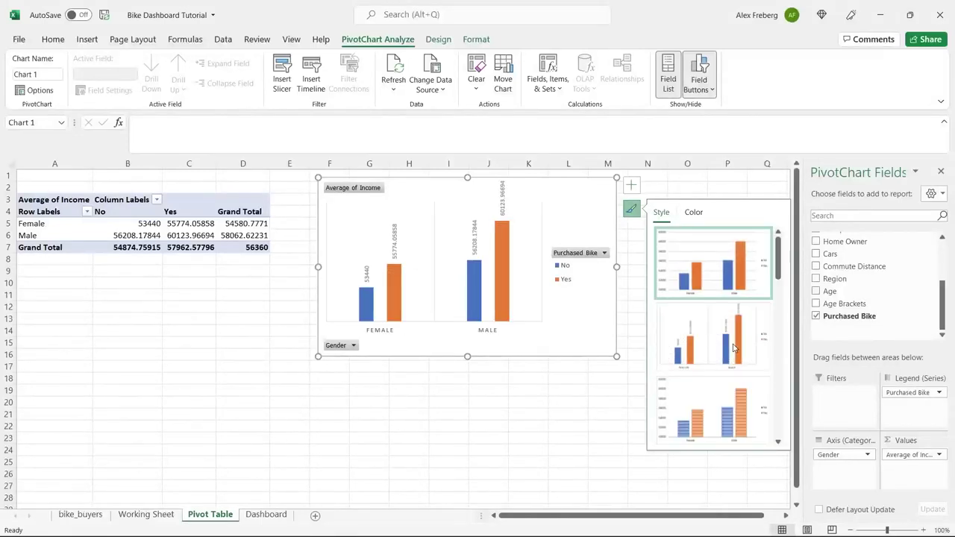
pyautogui.click(687, 233)
pyautogui.click(693, 213)
# Add axis titles to the chart, naming the vertical axis "Income" and the horizontal axis "Gender".
pyautogui.click(631, 185)
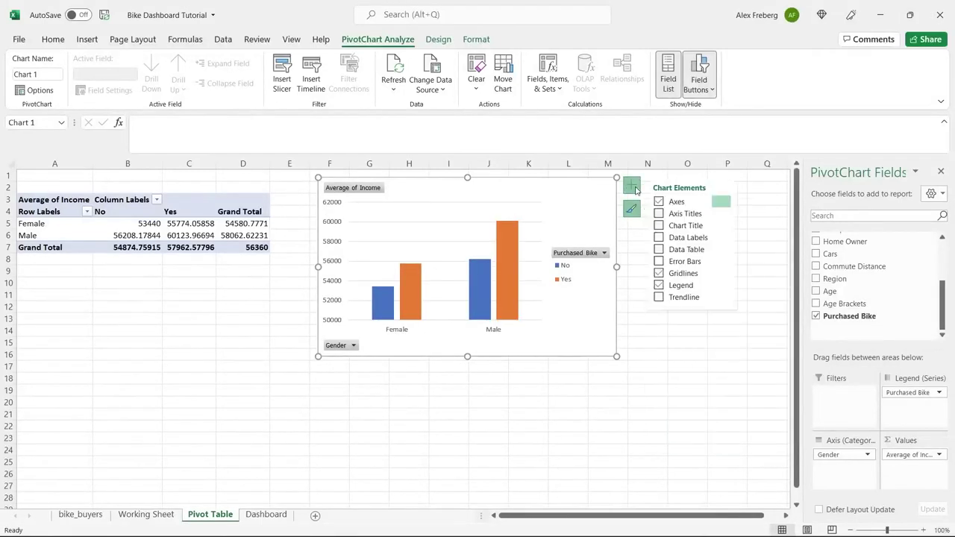
pyautogui.click(659, 214)
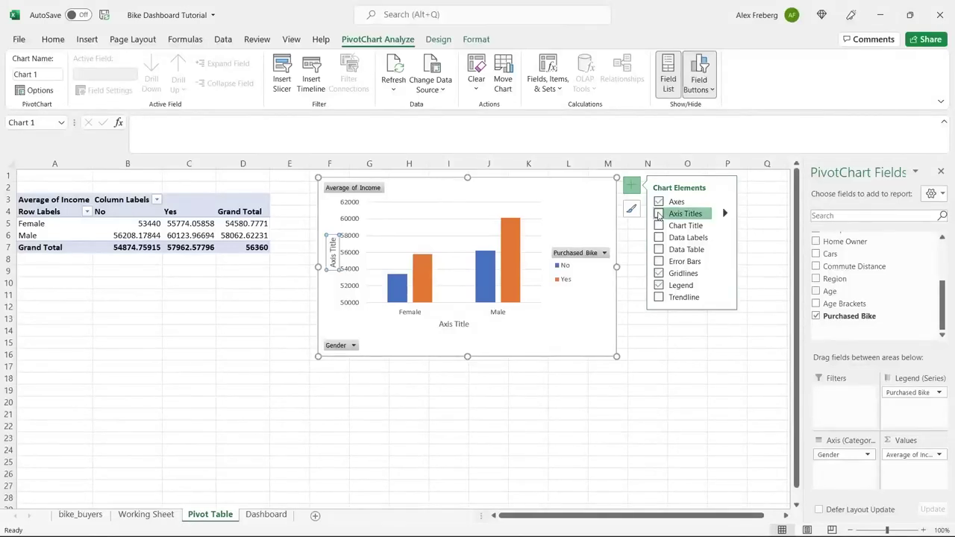
pyautogui.click(333, 260)
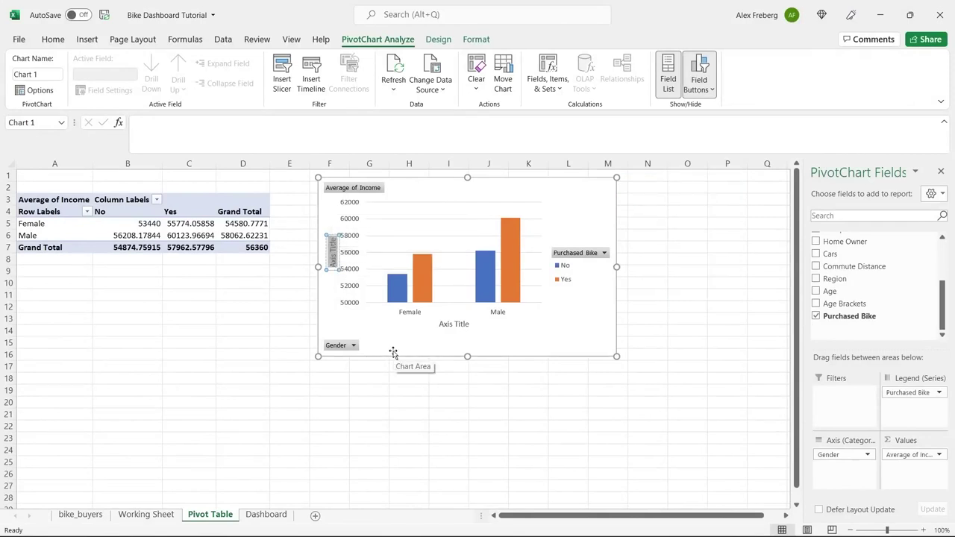
pyautogui.write('Income')
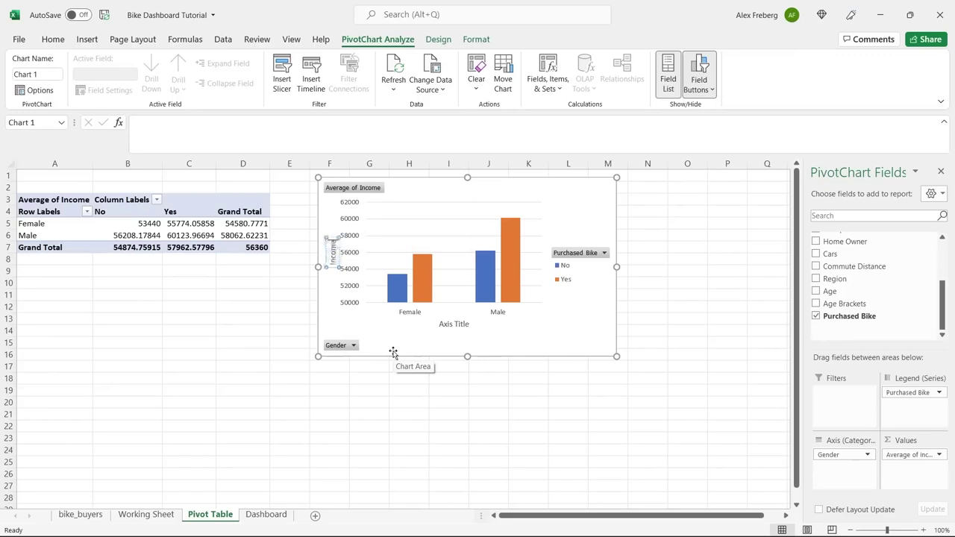
pyautogui.click(450, 324)
pyautogui.doubleClick(450, 324)
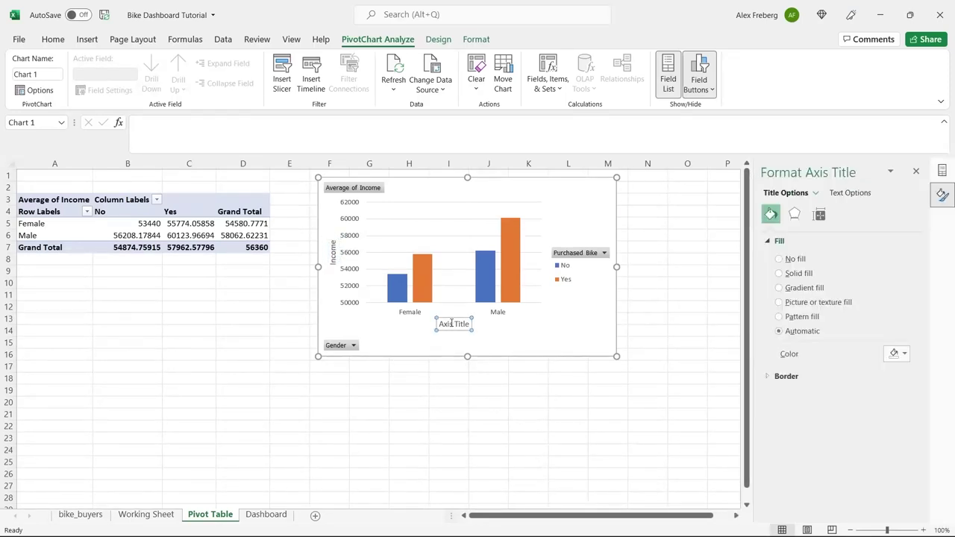
pyautogui.write('Gender')
pyautogui.click(580, 215)
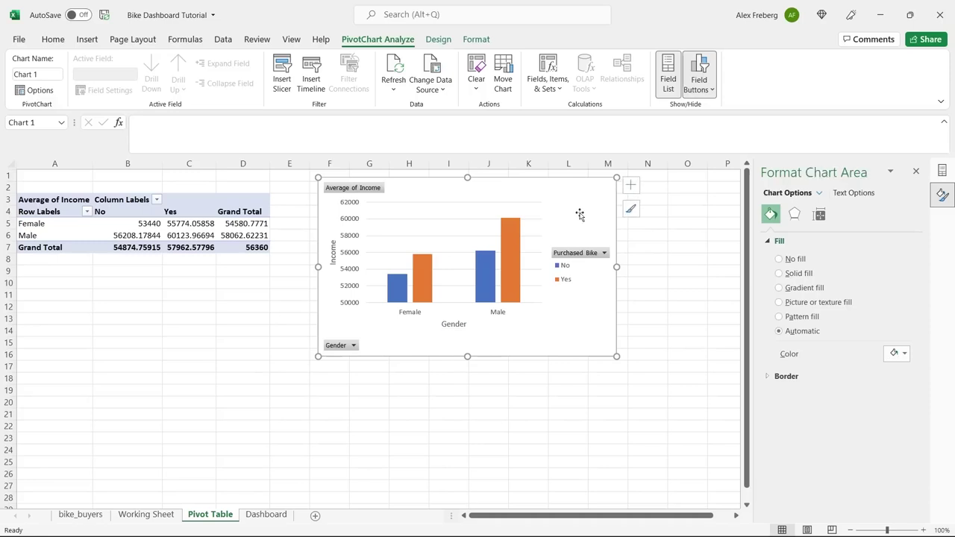
# Add a chart title reading "Avg Income Per Purchase".
pyautogui.click(630, 187)
pyautogui.click(658, 225)
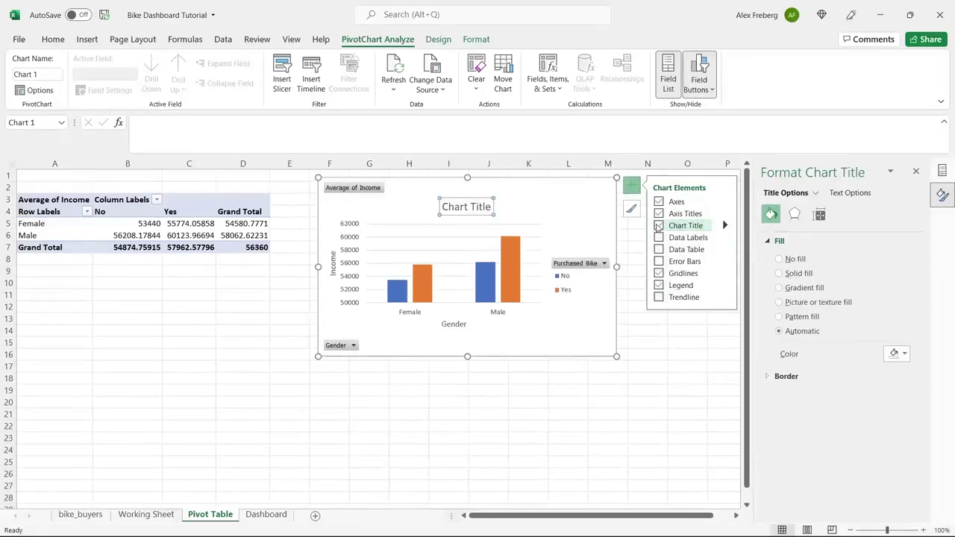
pyautogui.doubleClick(464, 209)
pyautogui.tripleClick(464, 211)
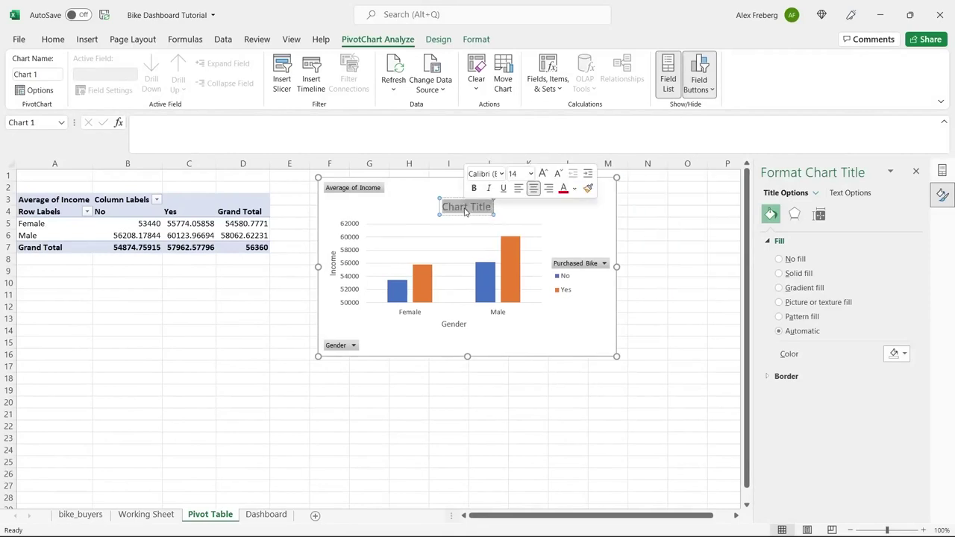
pyautogui.write('Avg Income')
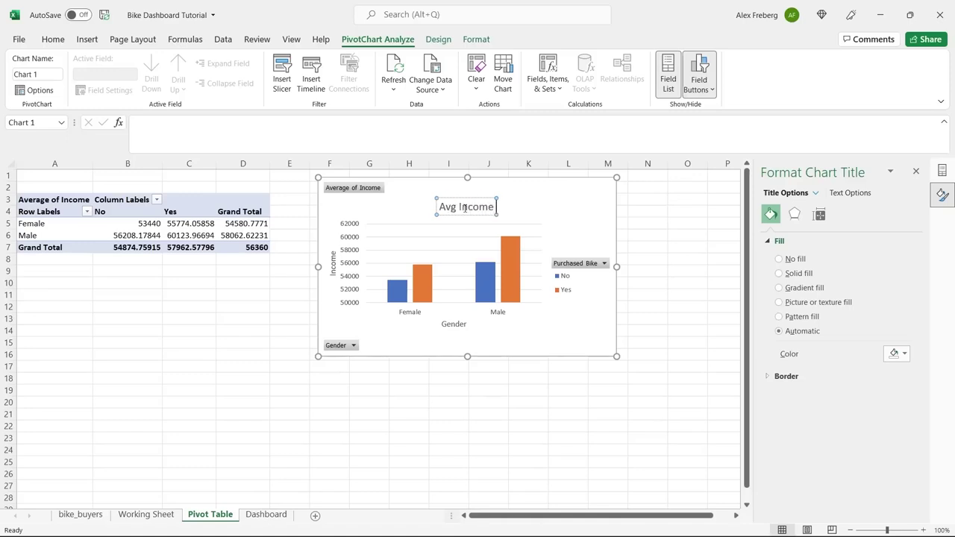
pyautogui.write('Per Pu')
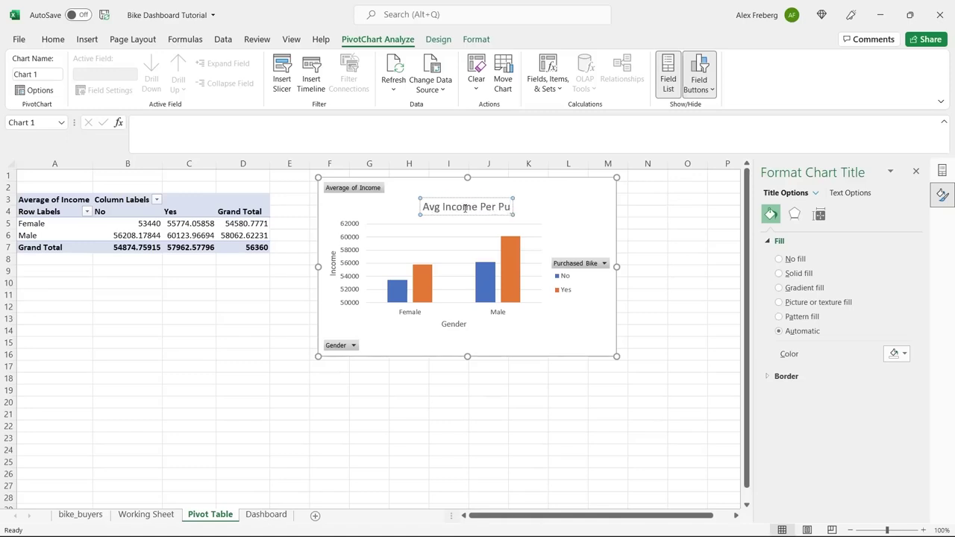
pyautogui.write('rchase')
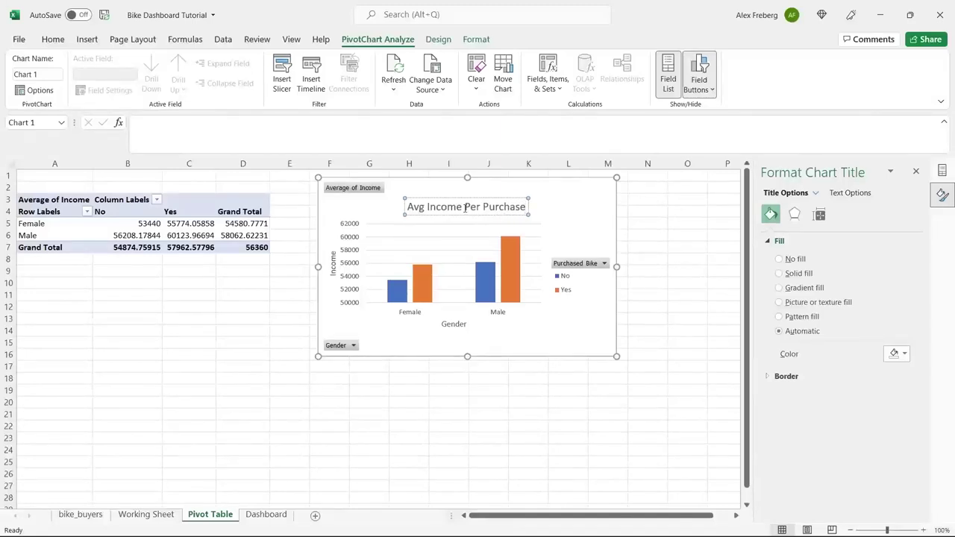
pyautogui.click(508, 334)
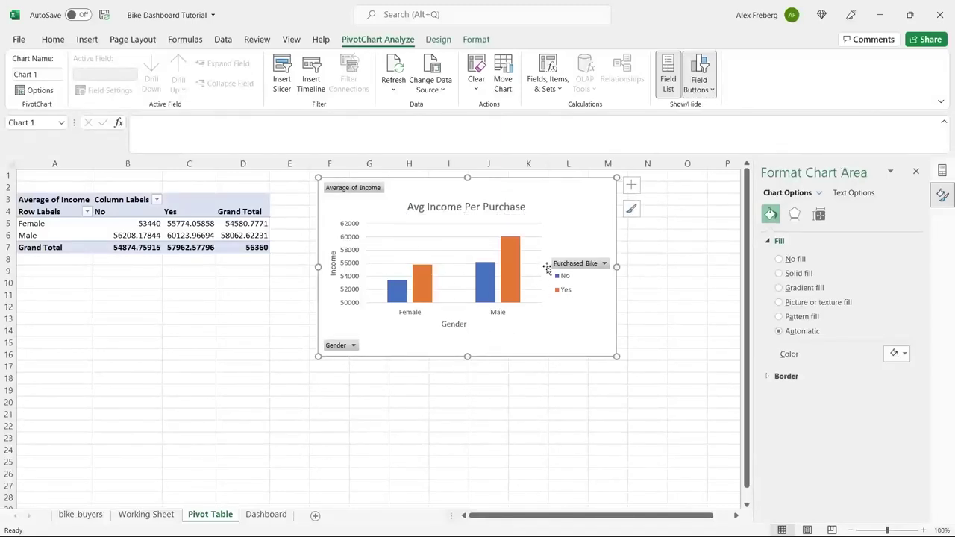
# Try data labels on the chart, and replace them with a data table.
pyautogui.click(632, 185)
pyautogui.click(660, 237)
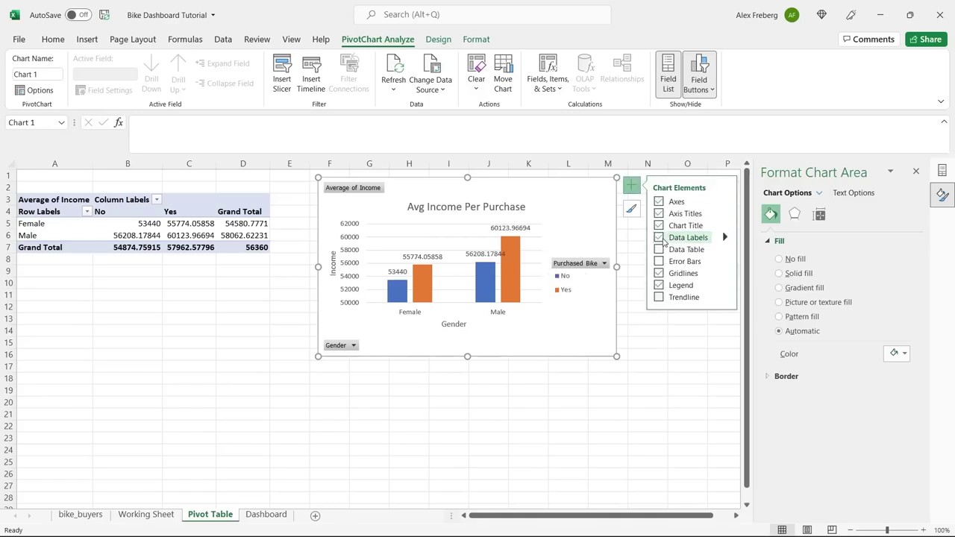
pyautogui.click(659, 238)
pyautogui.click(659, 250)
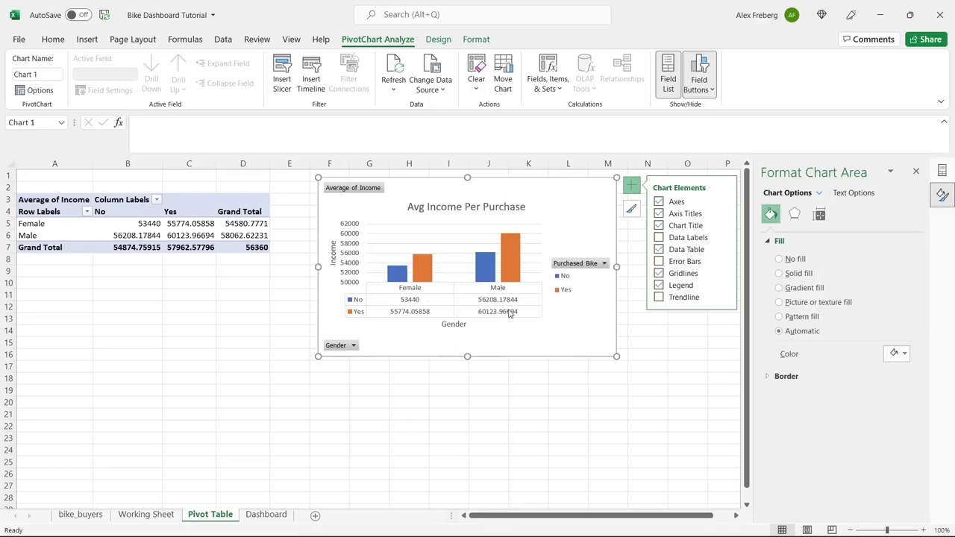
# Format the PivotTable's average income values in B5:D7 as Number without decimals.
pyautogui.click(181, 224)
pyautogui.moveTo(150, 224); pyautogui.dragTo(236, 247)
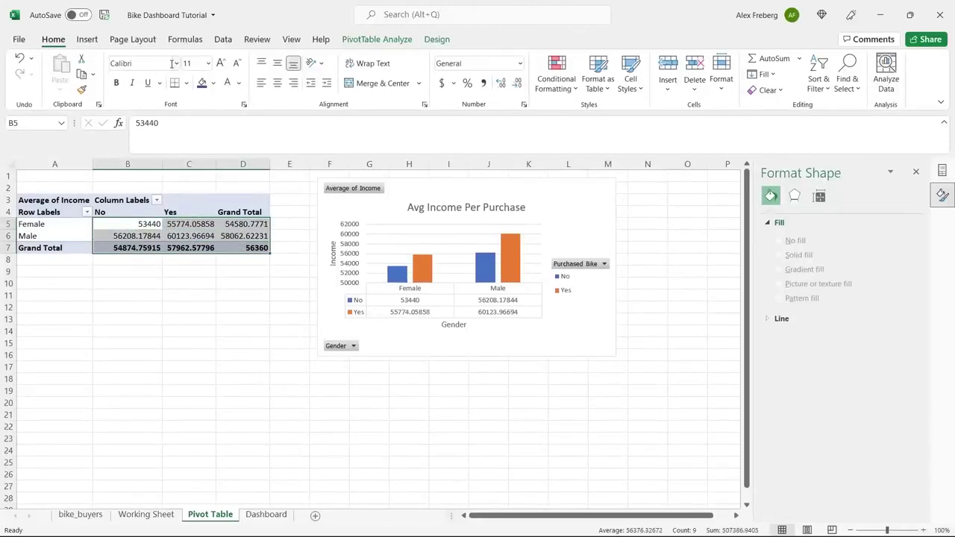
pyautogui.click(520, 63)
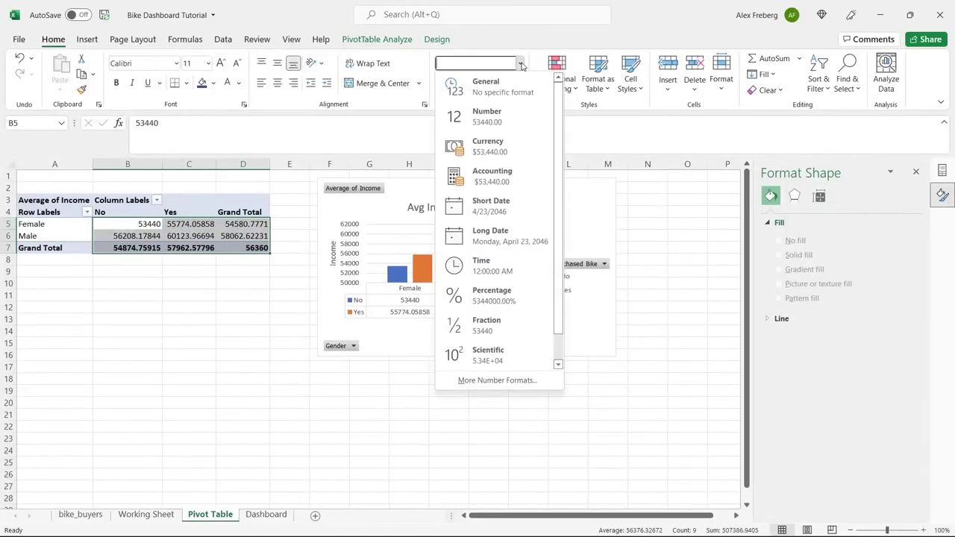
pyautogui.click(510, 122)
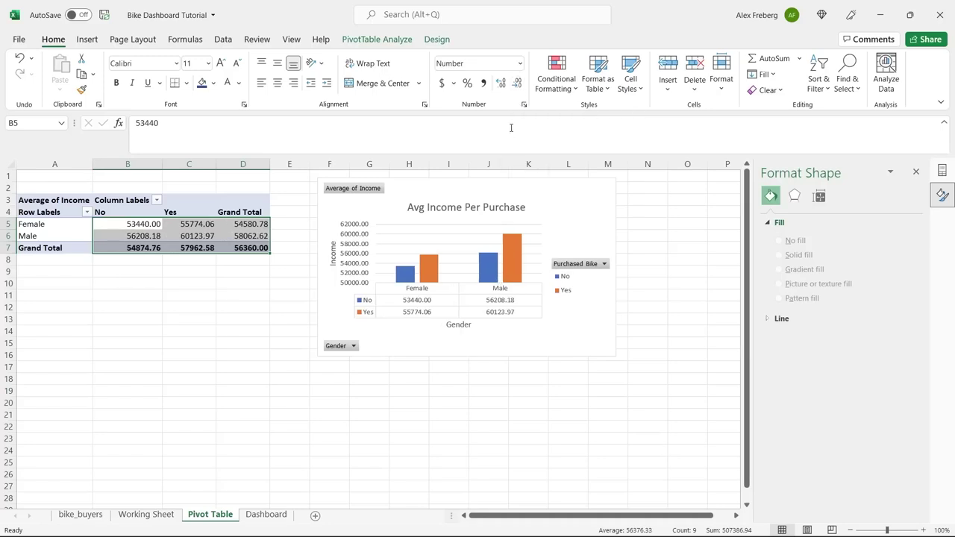
pyautogui.click(517, 85)
pyautogui.click(517, 85)
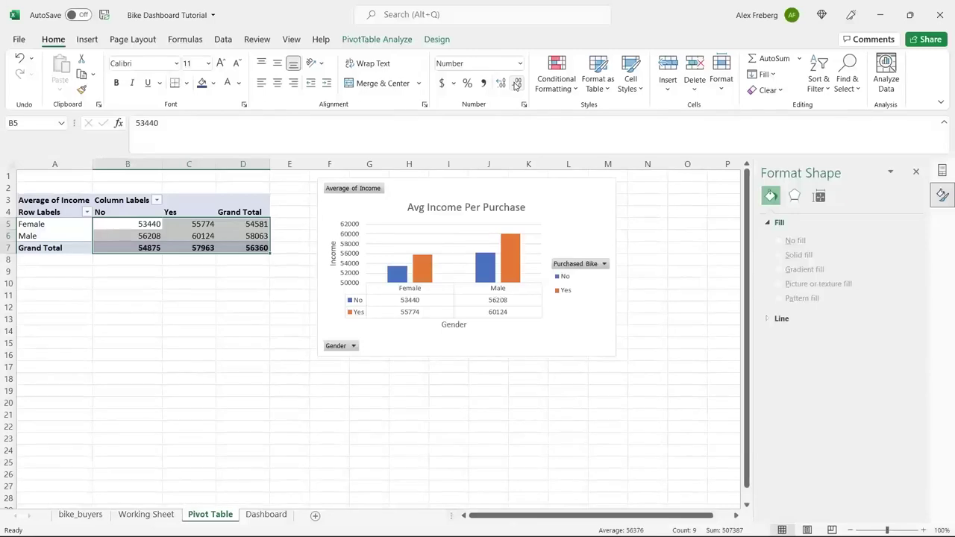
# Apply the comma style with thousands separators and no decimals to the average income values.
pyautogui.click(483, 83)
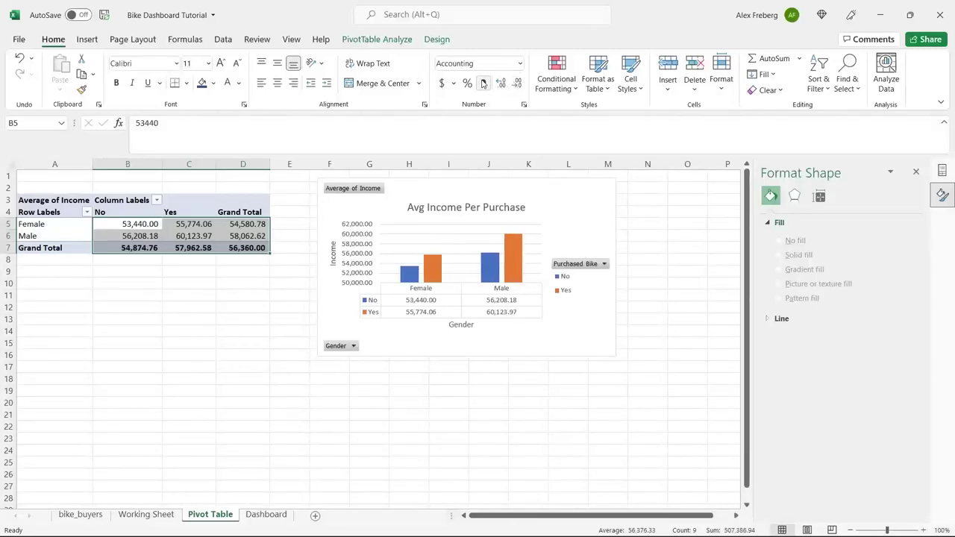
pyautogui.click(517, 85)
pyautogui.click(517, 85)
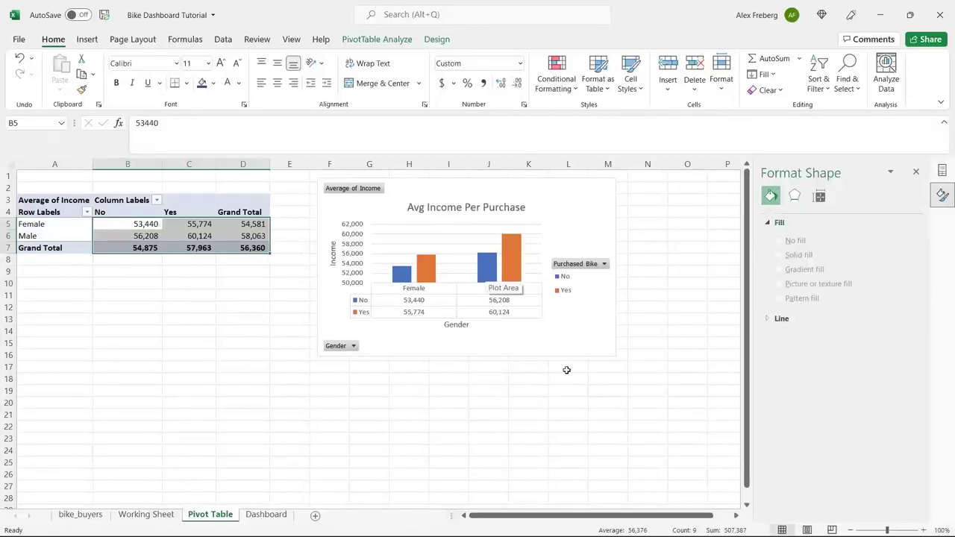
# Select the income chart and close its formatting pane.
pyautogui.click(583, 337)
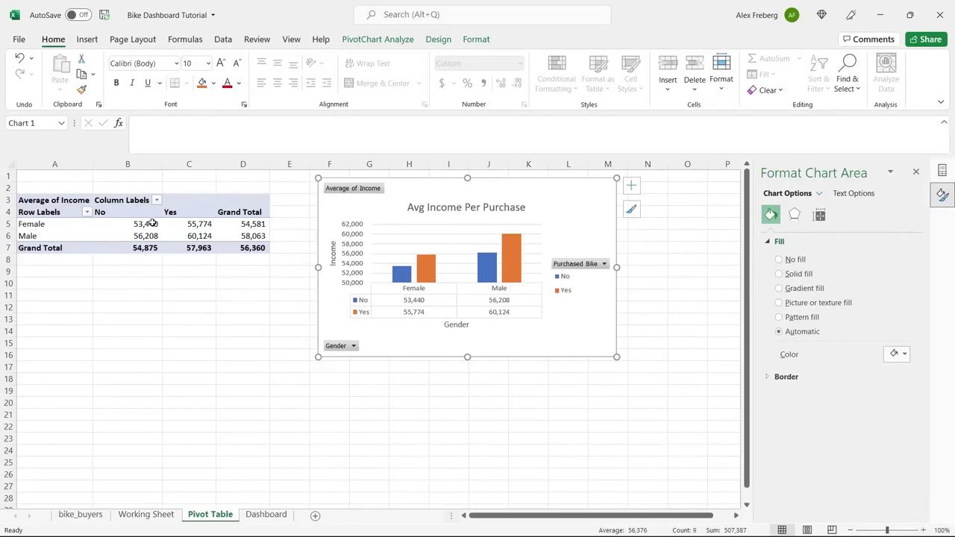
pyautogui.moveTo(496, 268)
pyautogui.click(917, 173)
# Insert a PivotTable at A20 of the Pivot Table sheet, using the Working Sheet data in A1:N1001 as its source.
pyautogui.click(119, 298)
pyautogui.scroll(-2, 119, 303)
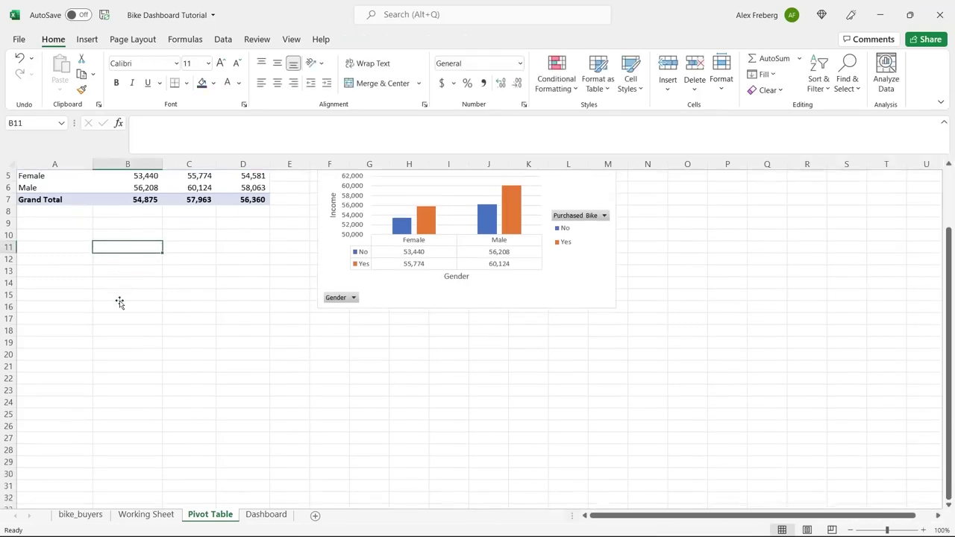
pyautogui.scroll(-1, 119, 302)
pyautogui.click(55, 296)
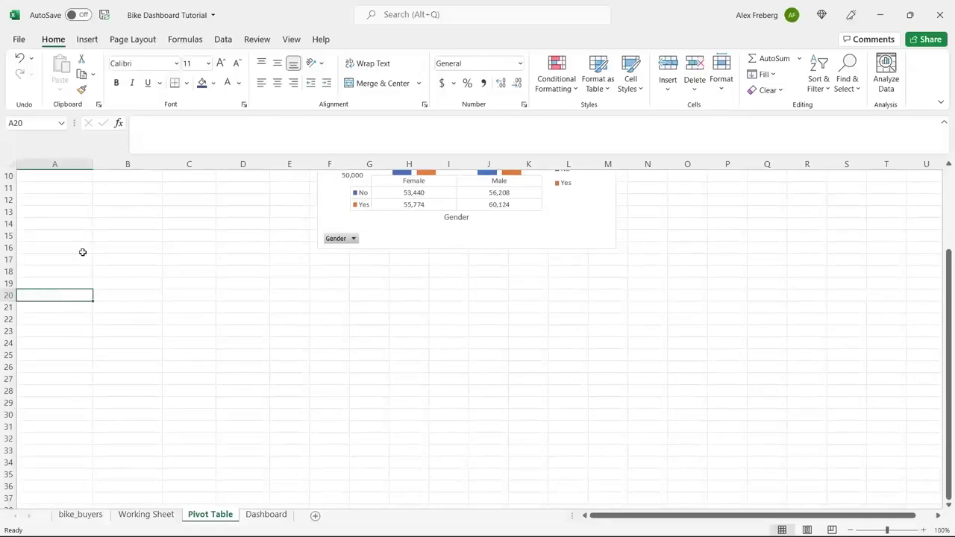
pyautogui.click(87, 40)
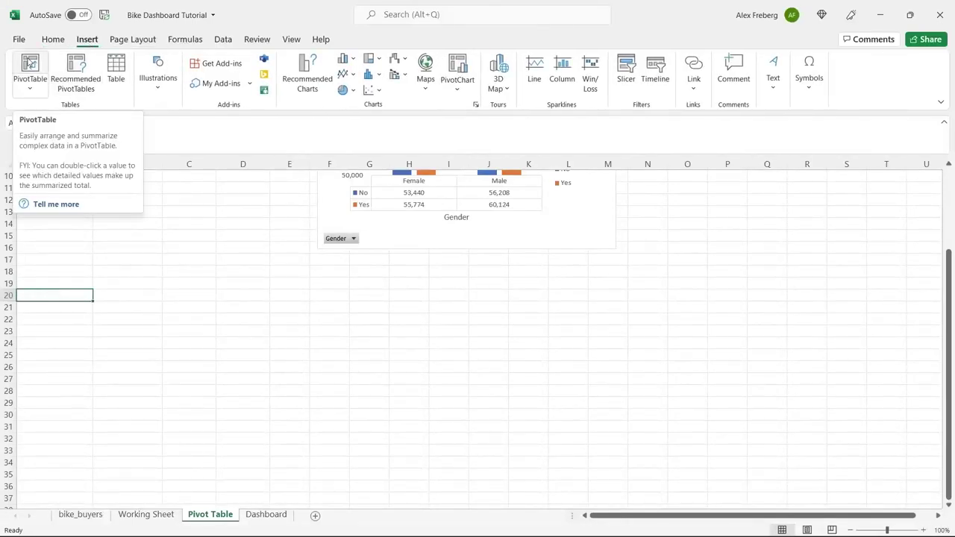
pyautogui.click(30, 63)
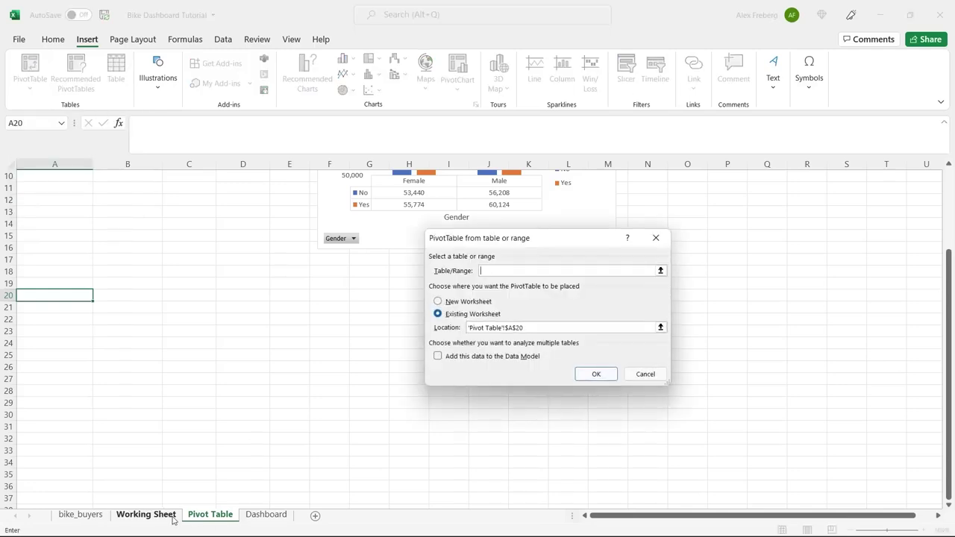
pyautogui.click(172, 520)
pyautogui.click(119, 190)
pyautogui.hotkey('ctrl', 'a')
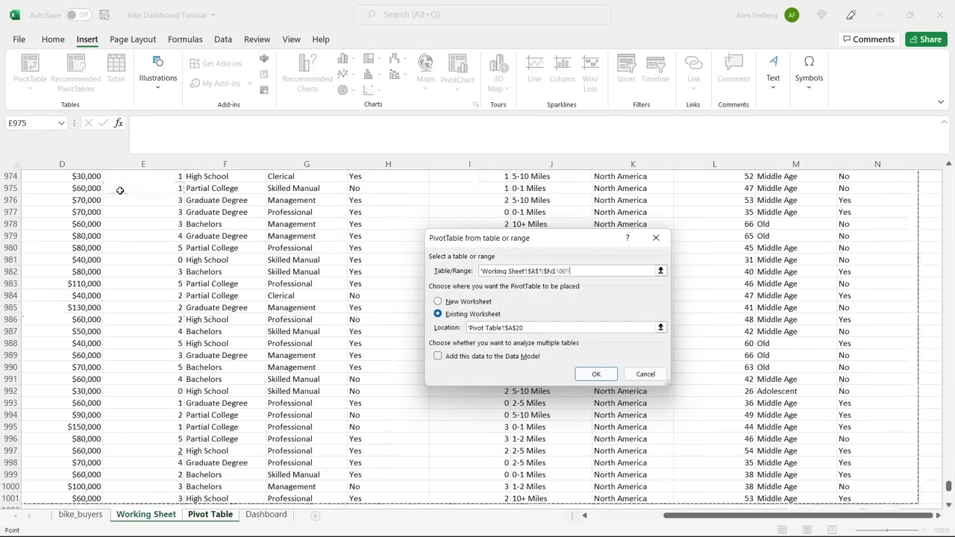
pyautogui.click(594, 374)
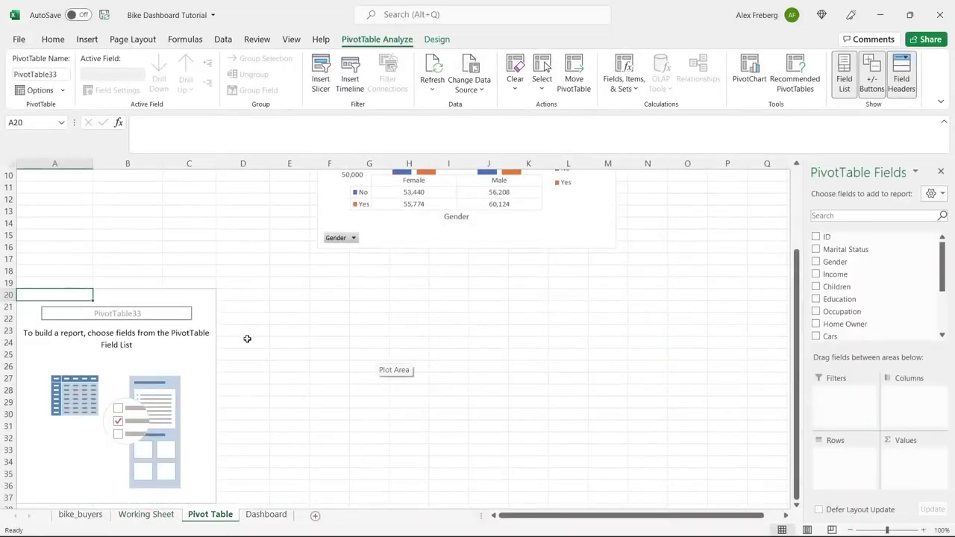
# Set up the new PivotTable with Commute Distance as rows and Purchased Bike as both counted values and columns.
pyautogui.scroll(-3, 364, 290)
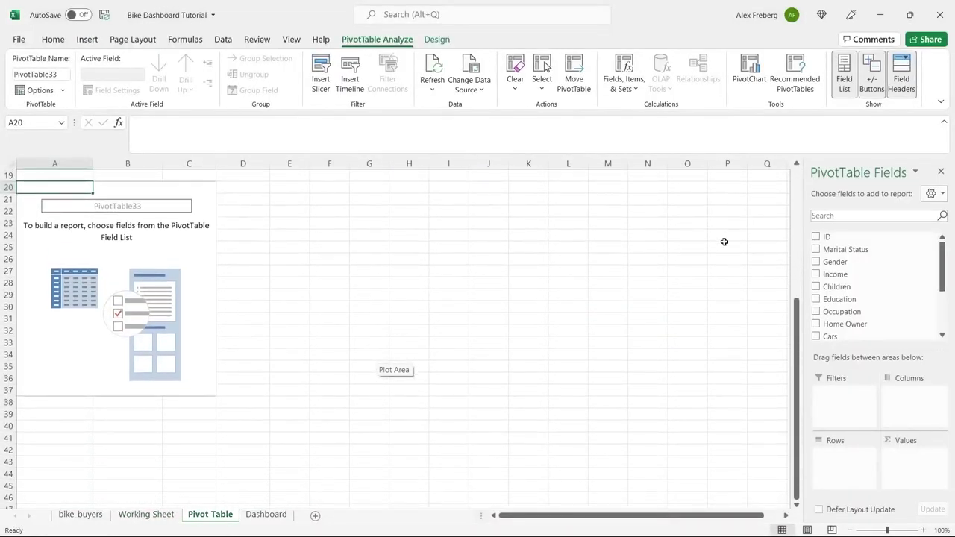
pyautogui.scroll(6, 642, 306)
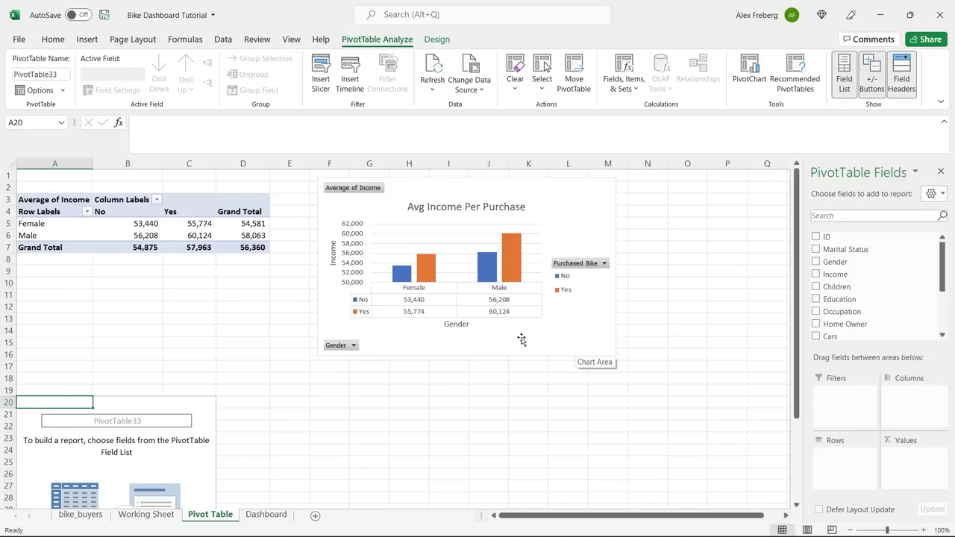
pyautogui.scroll(-4, 522, 340)
pyautogui.scroll(-3, 522, 338)
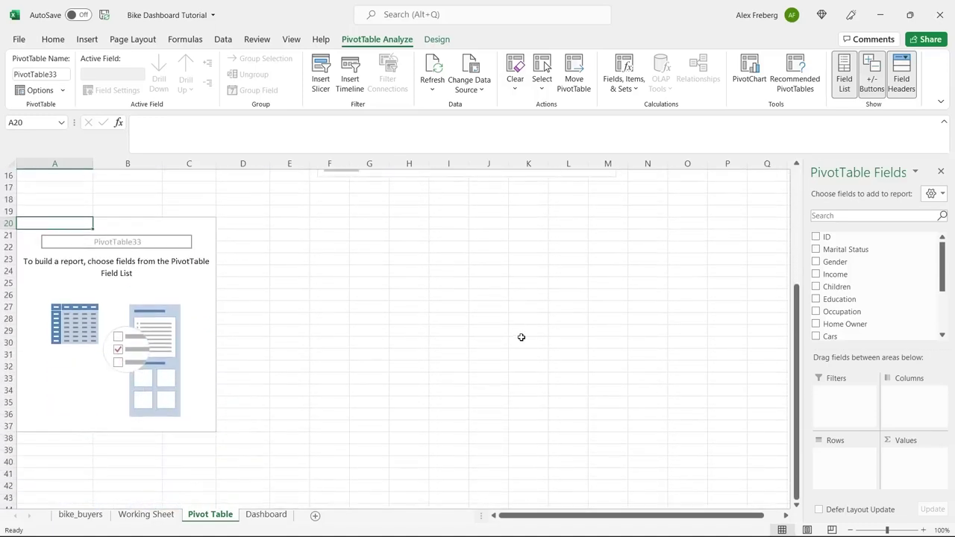
pyautogui.scroll(1, 522, 337)
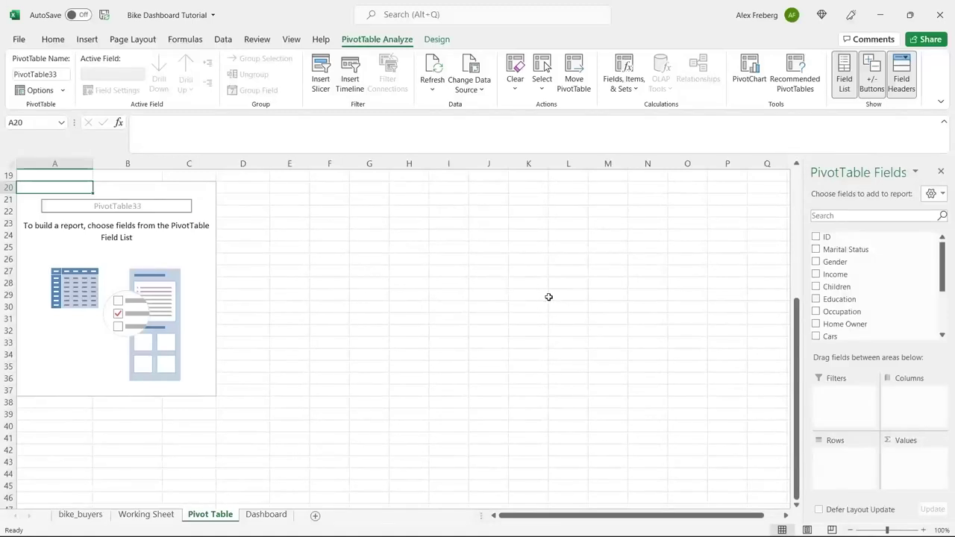
pyautogui.moveTo(943, 261); pyautogui.dragTo(943, 305)
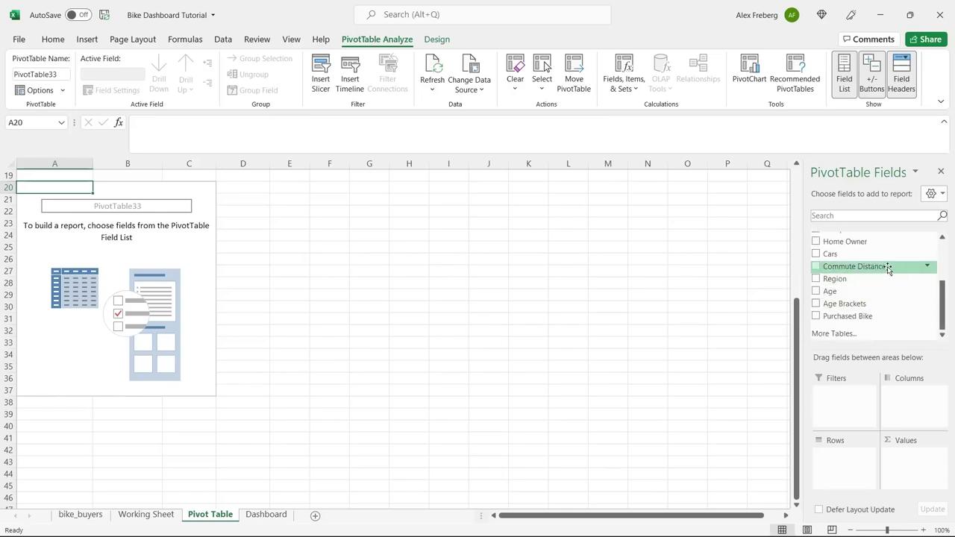
pyautogui.moveTo(888, 269); pyautogui.dragTo(848, 460)
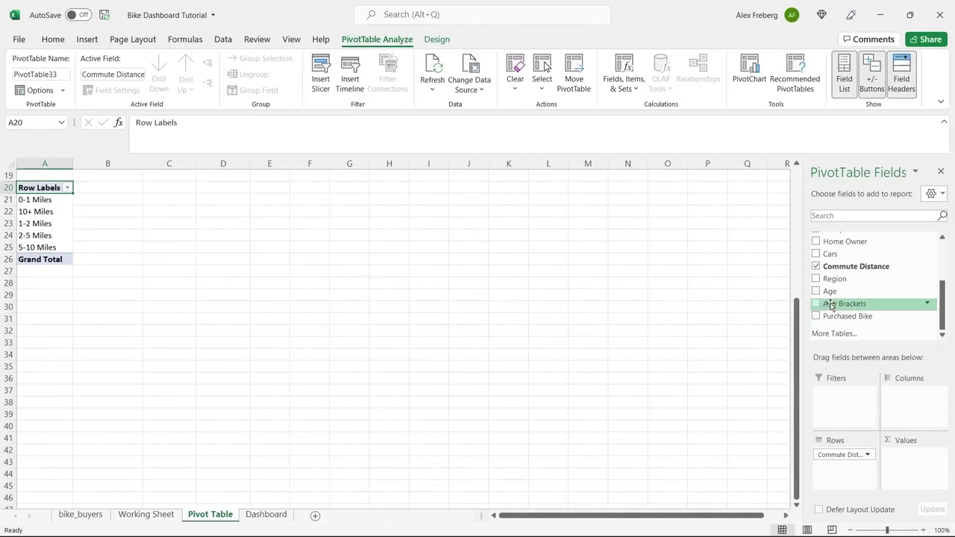
pyautogui.moveTo(851, 317); pyautogui.dragTo(924, 482)
pyautogui.moveTo(871, 318); pyautogui.dragTo(920, 403)
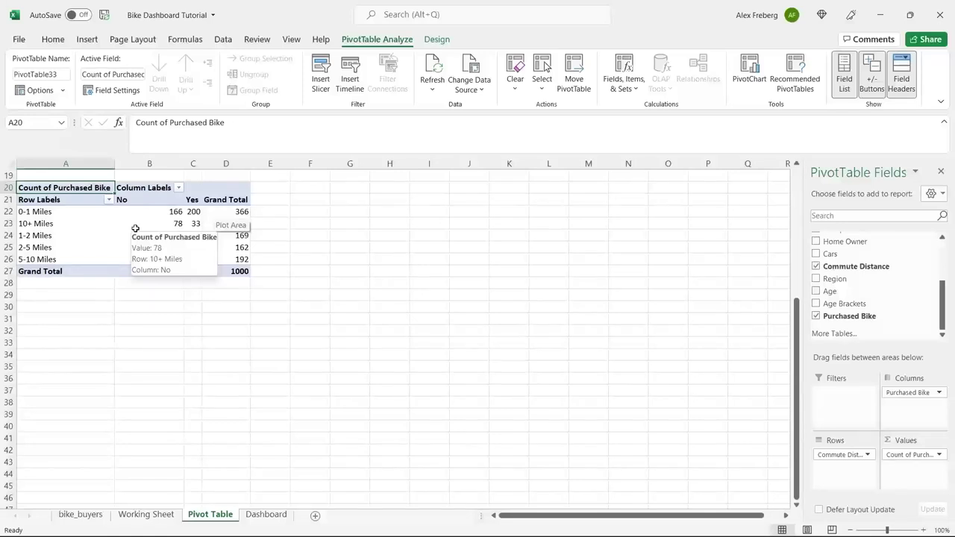
# Examine the order of the commute distance row labels in the new PivotTable.
pyautogui.click(174, 232)
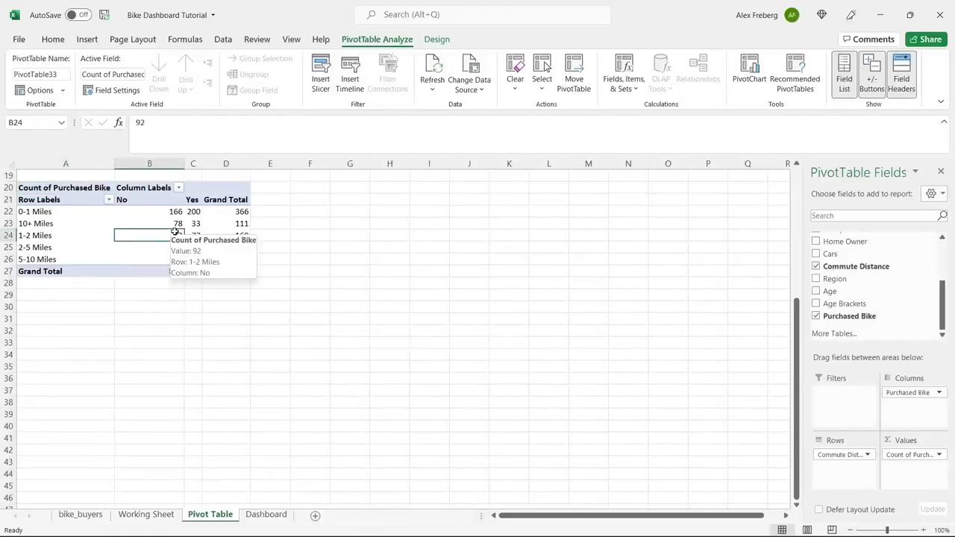
pyautogui.click(66, 223)
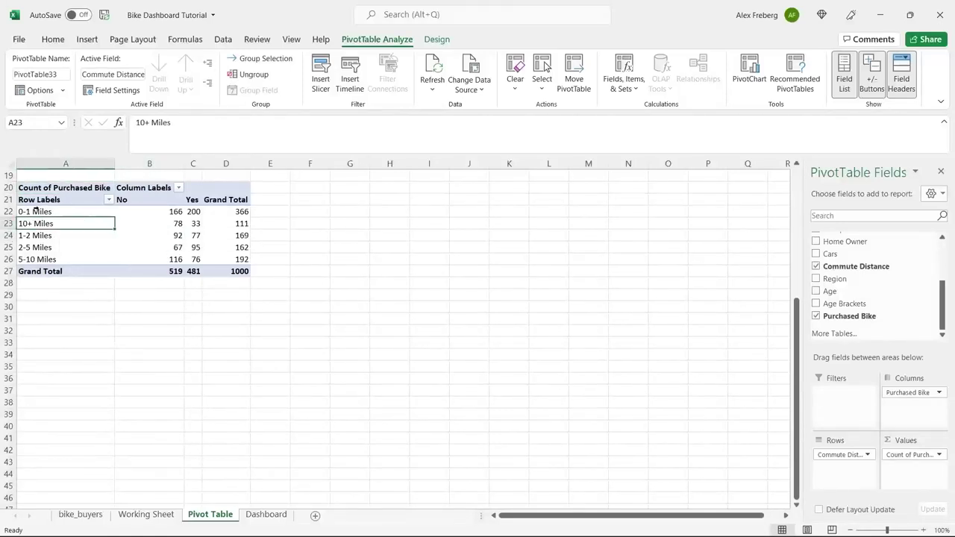
pyautogui.click(34, 211)
pyautogui.click(33, 224)
pyautogui.click(32, 235)
pyautogui.click(32, 247)
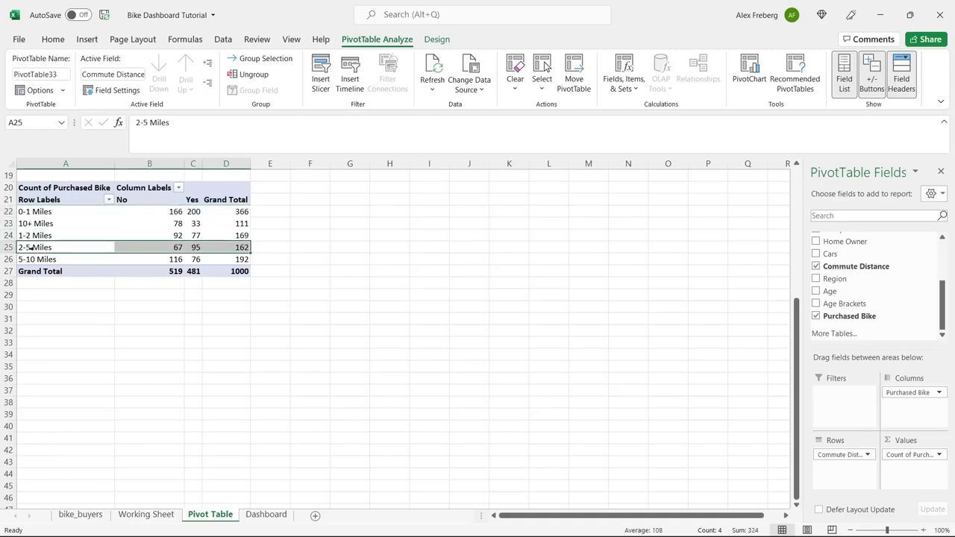
pyautogui.click(30, 259)
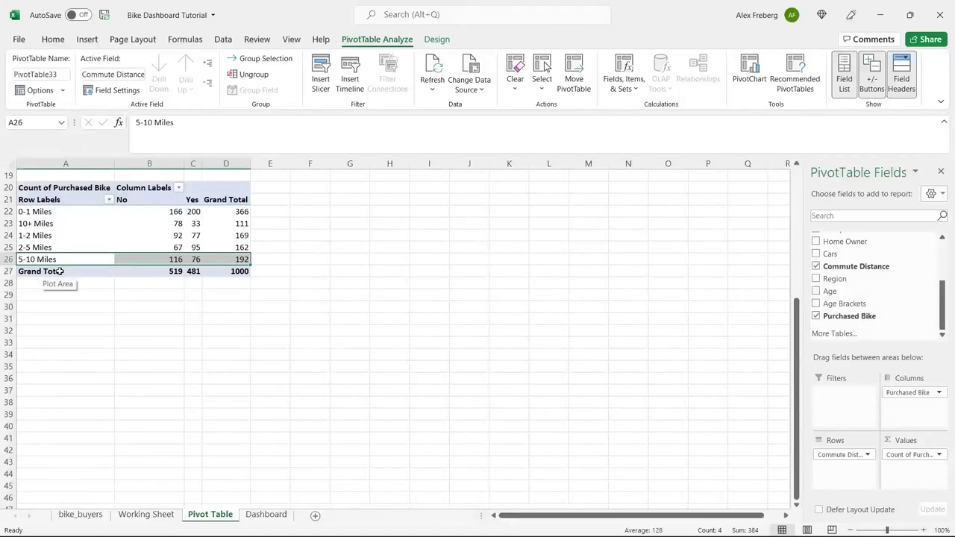
# Try both sort directions on the commute distance row labels, and leave them sorted A to Z.
pyautogui.click(109, 199)
pyautogui.click(94, 215)
pyautogui.click(103, 199)
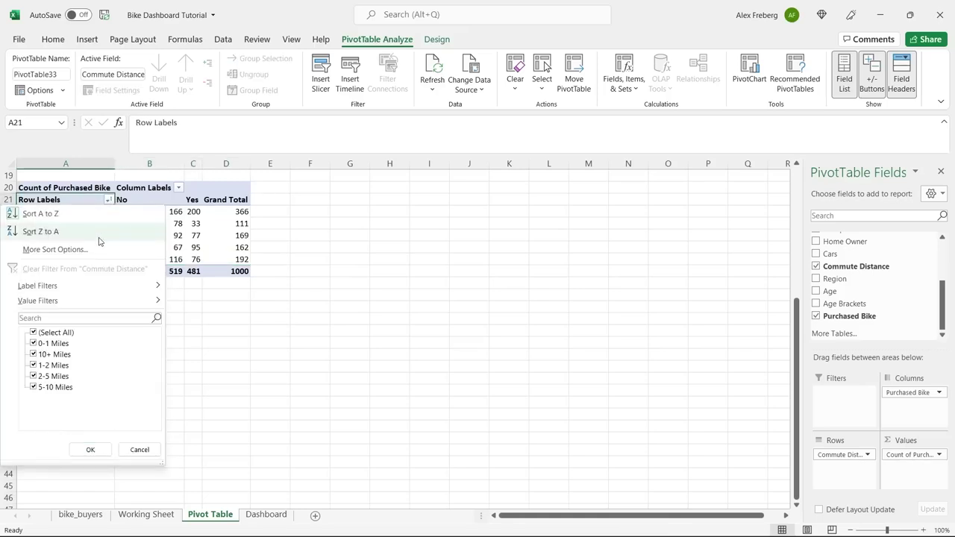
pyautogui.click(99, 236)
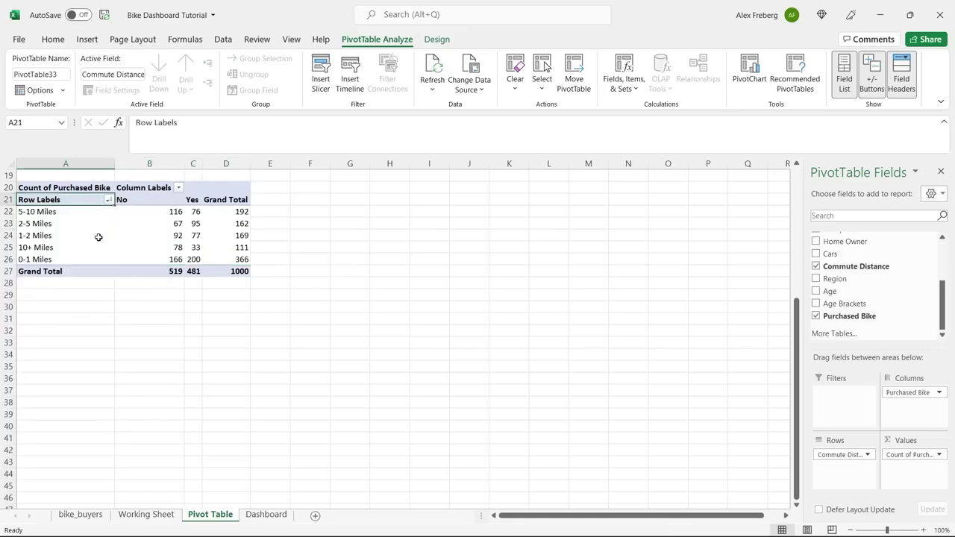
pyautogui.click(110, 200)
pyautogui.click(91, 211)
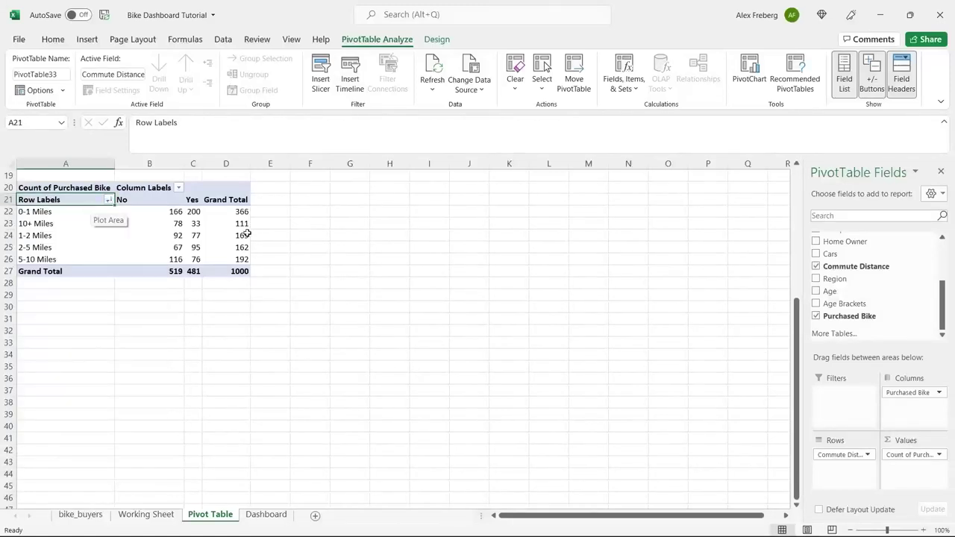
# Insert a Line chart from the commute distance PivotTable and place it beside the table, level with row 20.
pyautogui.click(224, 235)
pyautogui.click(87, 39)
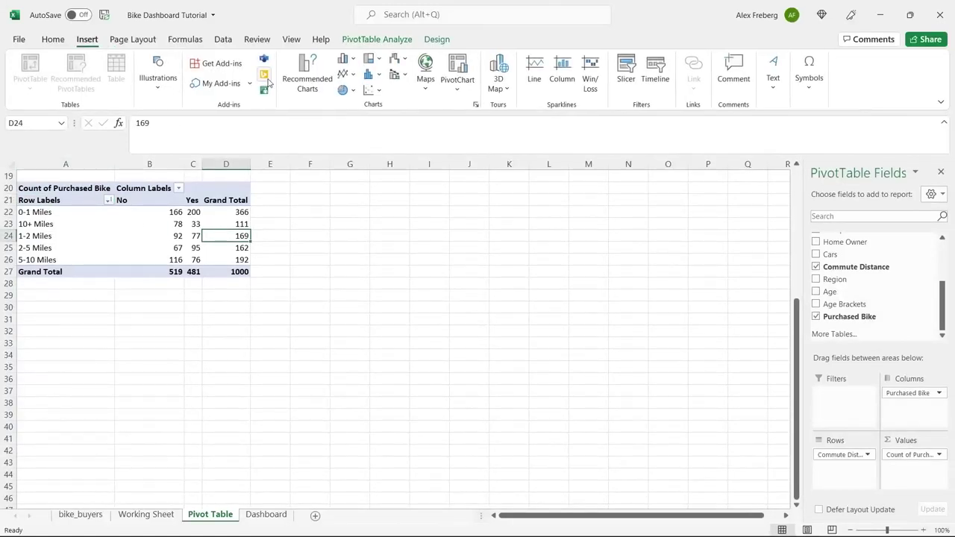
pyautogui.click(308, 76)
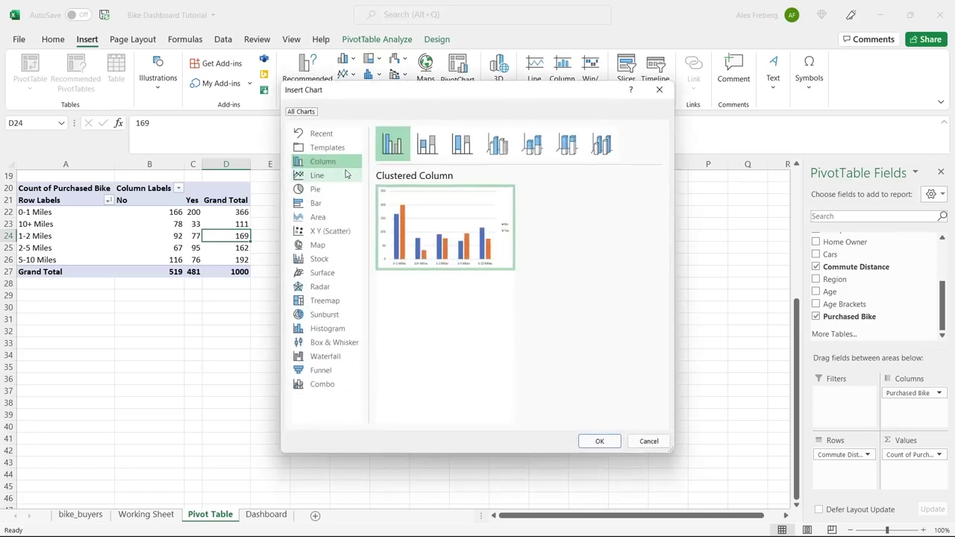
pyautogui.click(321, 176)
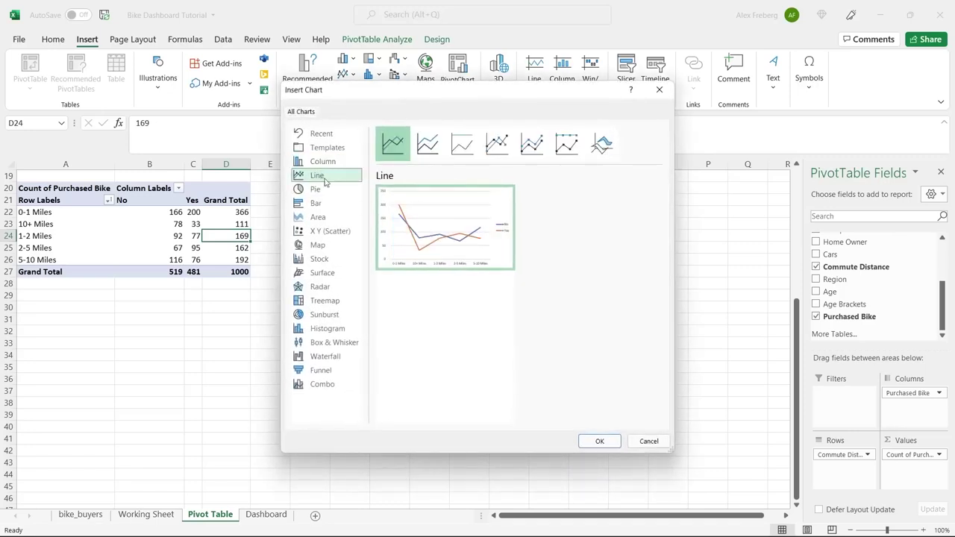
pyautogui.click(430, 150)
pyautogui.click(392, 144)
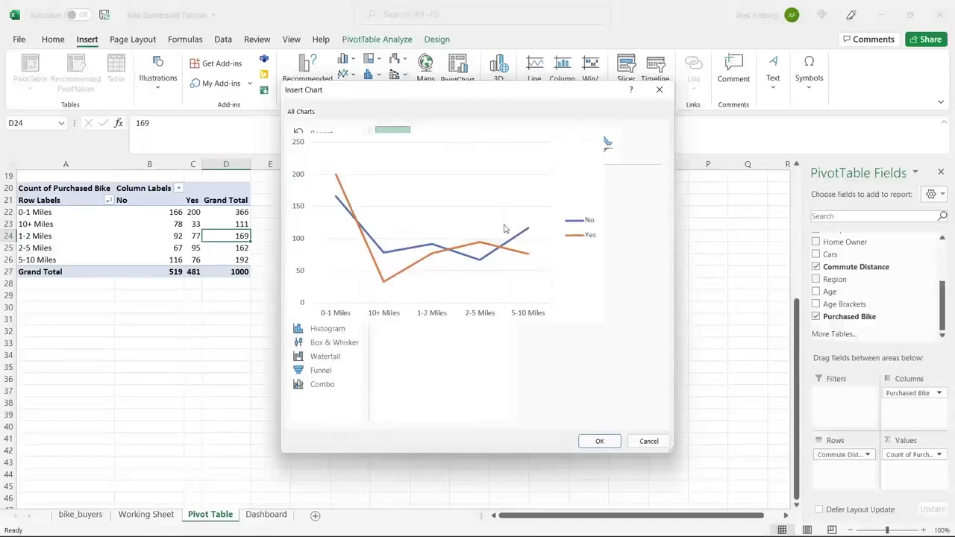
pyautogui.click(599, 441)
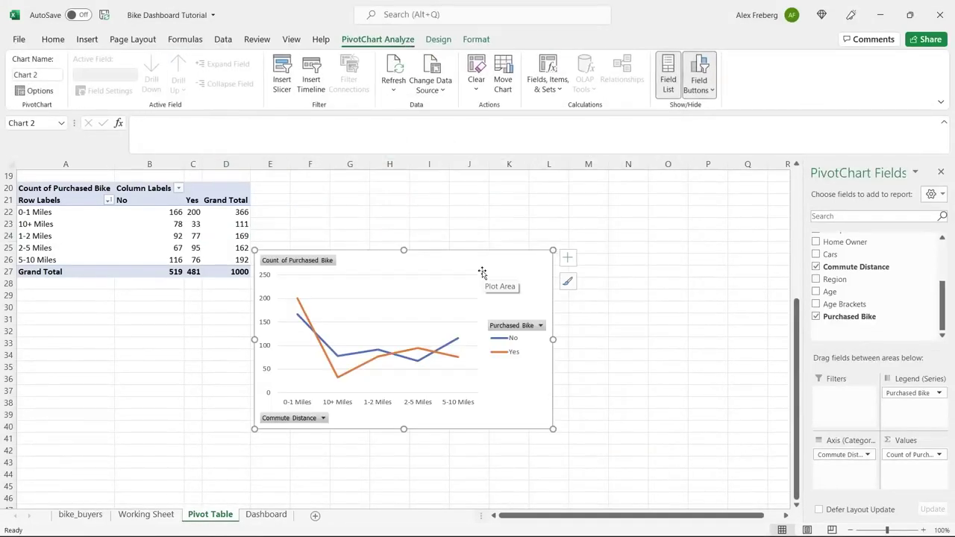
pyautogui.moveTo(463, 256); pyautogui.dragTo(501, 188)
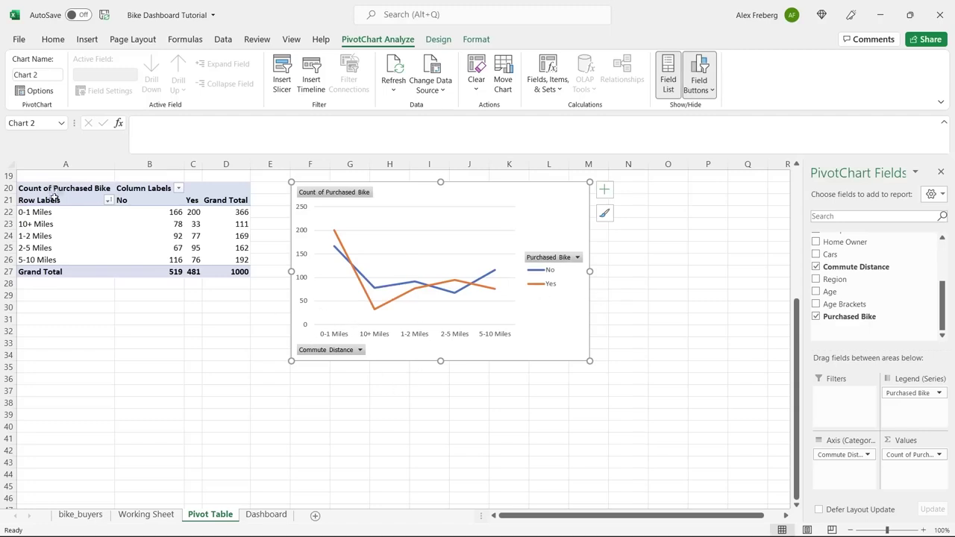
# Compare the commute distance row labels with the category order in the line chart, checking the position of 10+ Miles.
pyautogui.click(54, 212)
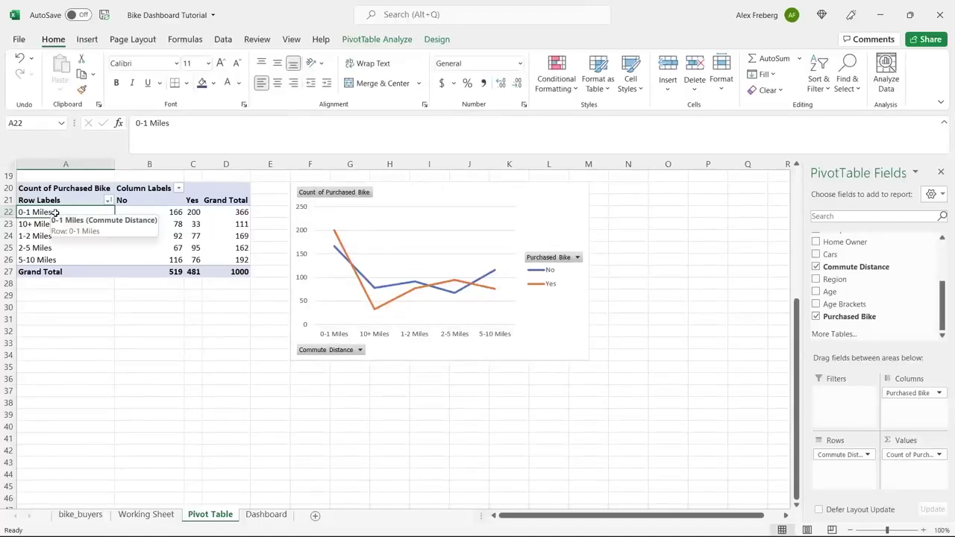
pyautogui.click(54, 236)
pyautogui.click(55, 248)
pyautogui.click(55, 260)
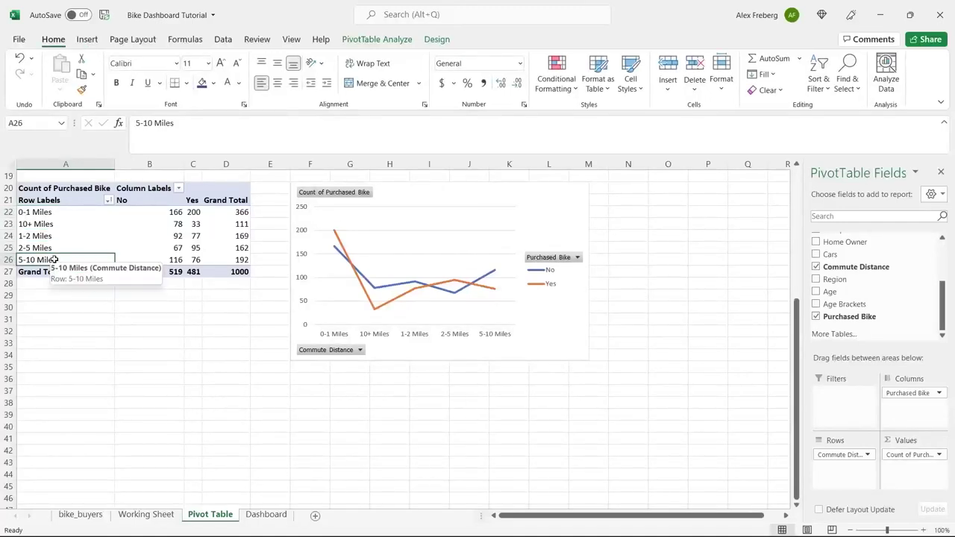
pyautogui.click(71, 224)
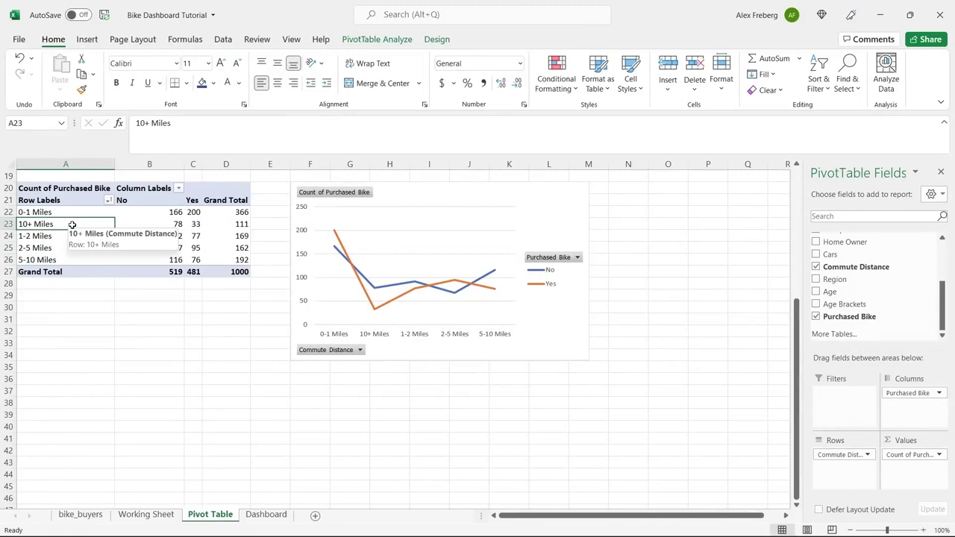
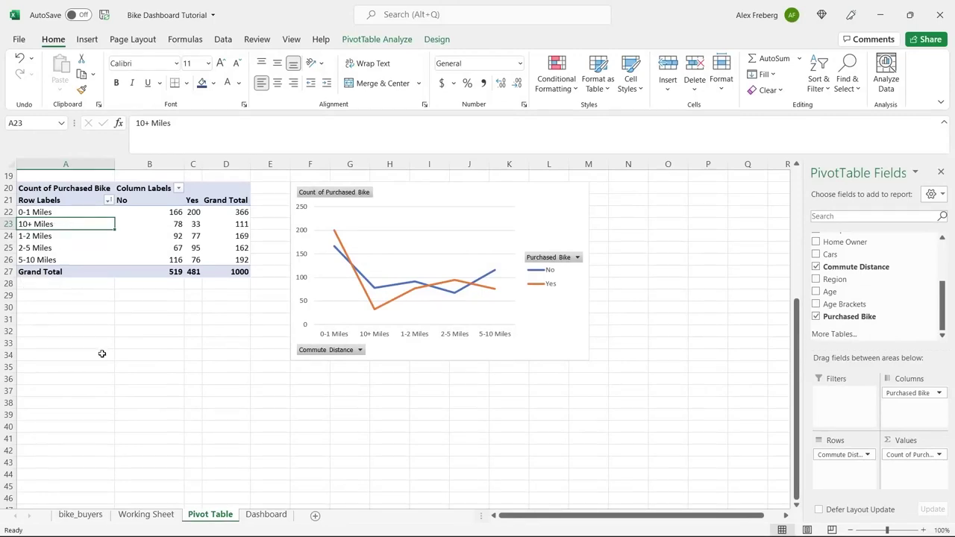
# Open the Working Sheet containing the commute distance source data.
pyautogui.click(146, 515)
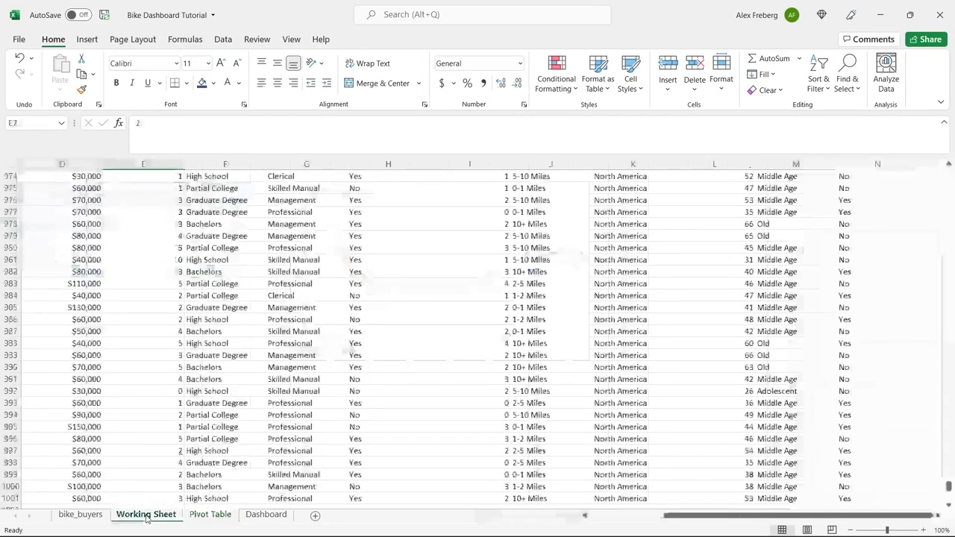
# Replace all "10+ Miles" entries with "10 Miles +" in the Commute Distance column of the Working Sheet.
pyautogui.click(567, 280)
pyautogui.hotkey('ctrl', 'Up')
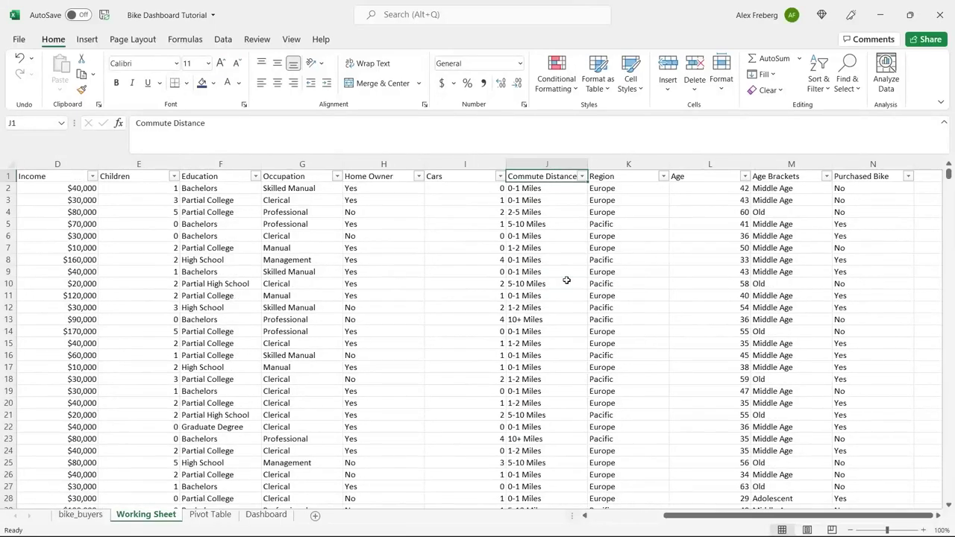
pyautogui.click(569, 164)
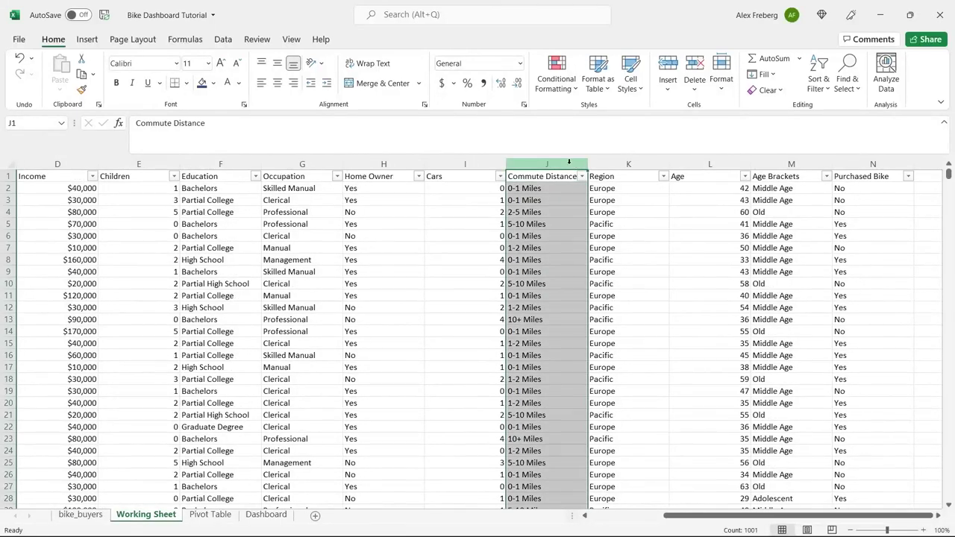
pyautogui.hotkey('ctrl', 'h')
pyautogui.moveTo(468, 239); pyautogui.dragTo(412, 295)
pyautogui.click(533, 226)
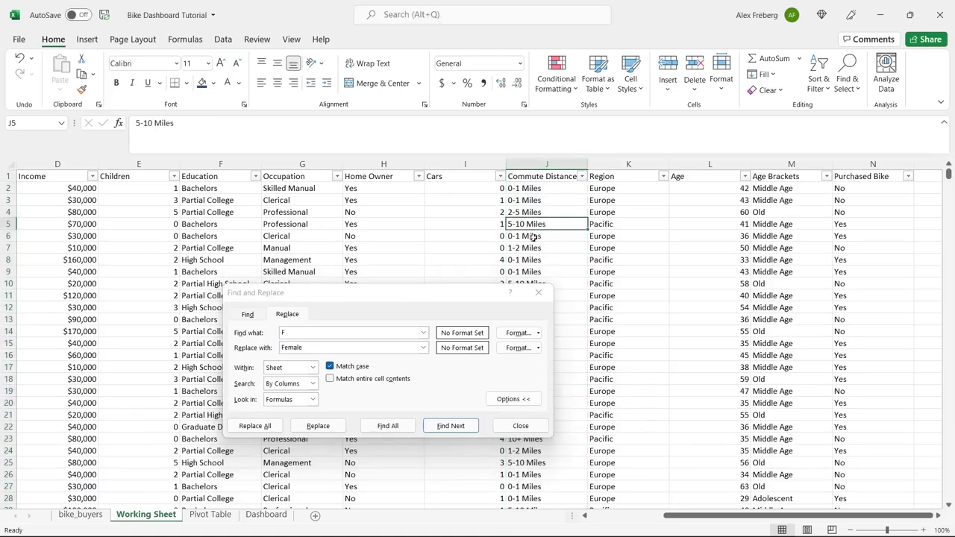
pyautogui.moveTo(465, 303); pyautogui.dragTo(462, 354)
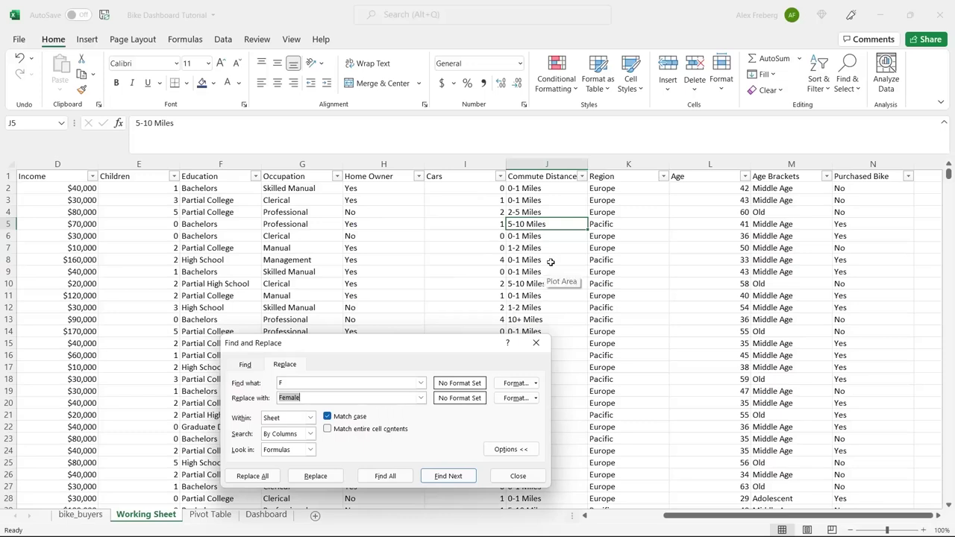
pyautogui.click(537, 321)
pyautogui.hotkey('ctrl', 'c')
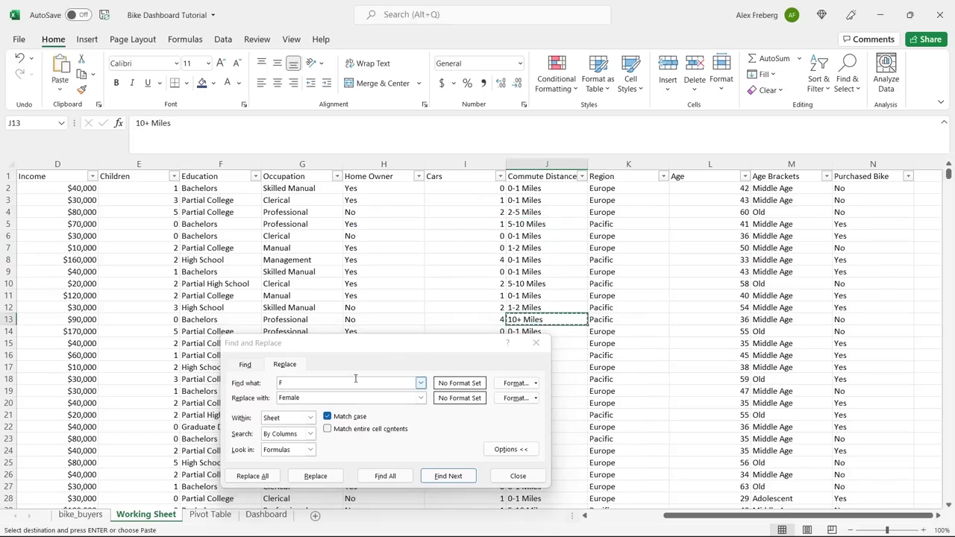
pyautogui.click(355, 382)
pyautogui.hotkey('ctrl', 'v')
pyautogui.doubleClick(326, 398)
pyautogui.write('10 Miles +')
pyautogui.click(263, 480)
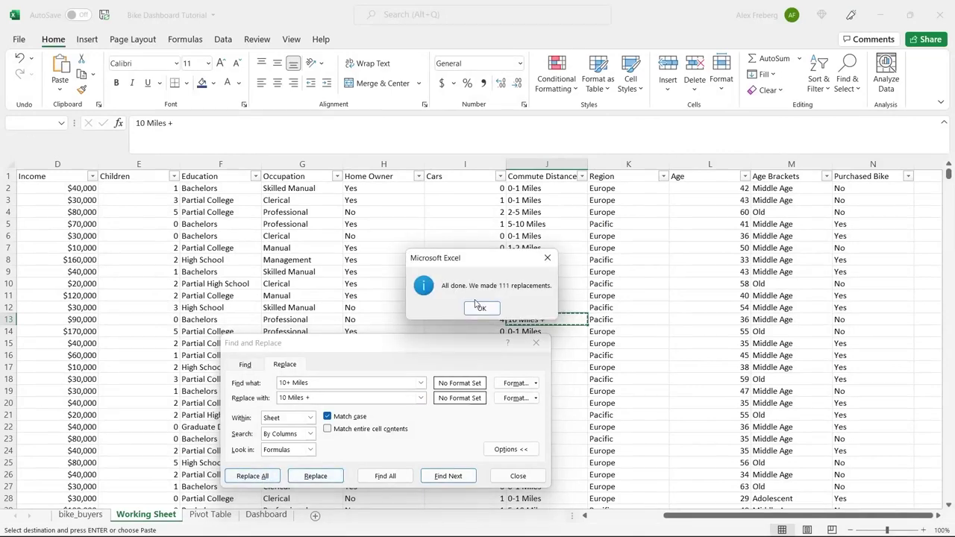
pyautogui.click(480, 307)
pyautogui.click(522, 476)
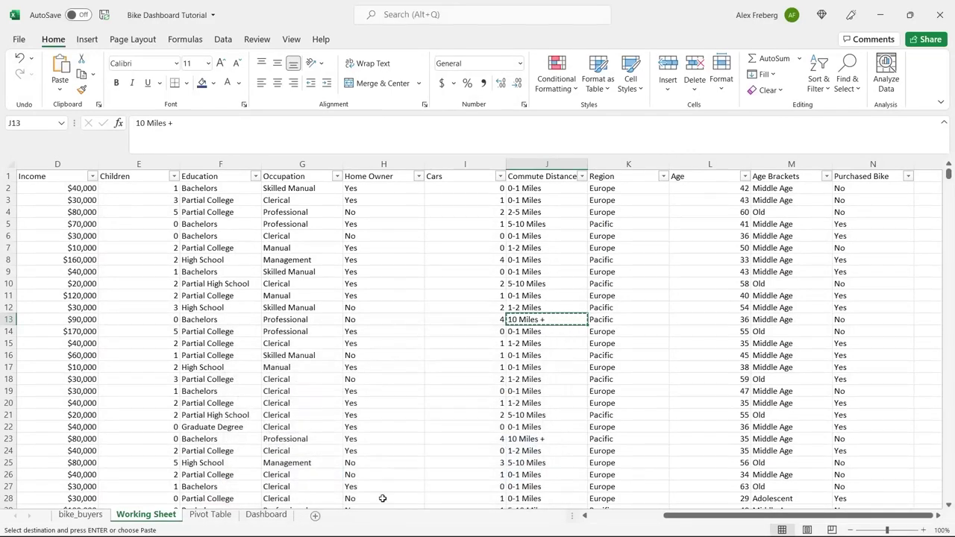
# Refresh all data for the commute distance pivot table on the Pivot Table sheet.
pyautogui.click(212, 515)
pyautogui.click(145, 246)
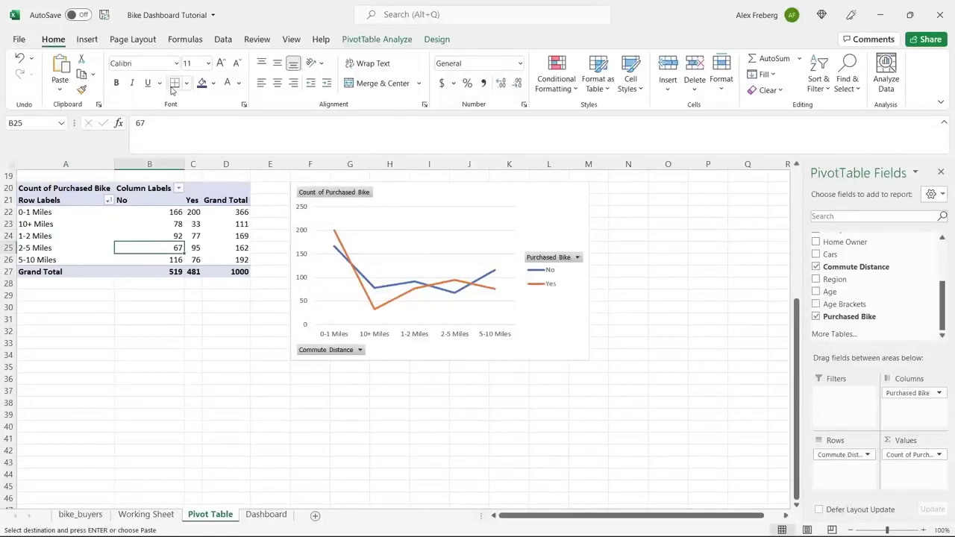
pyautogui.click(225, 39)
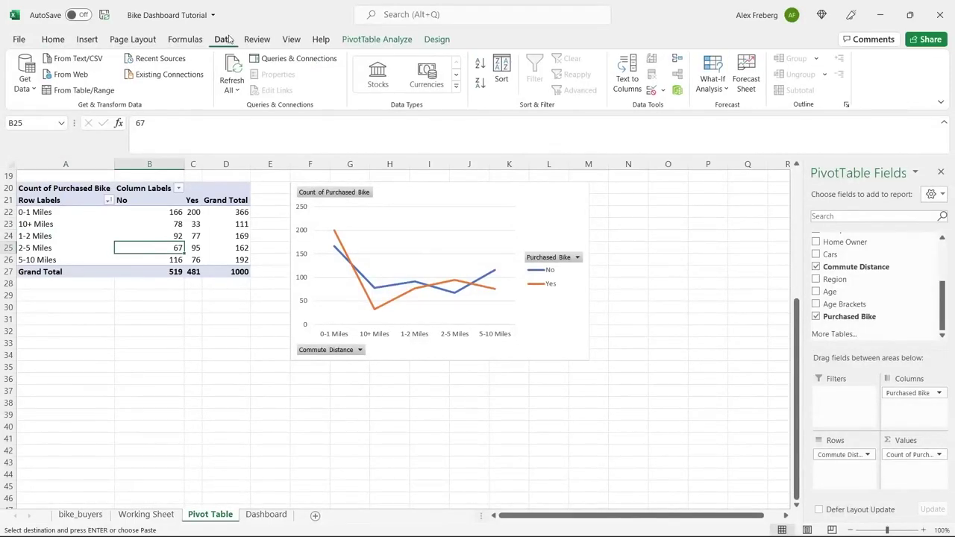
pyautogui.click(234, 64)
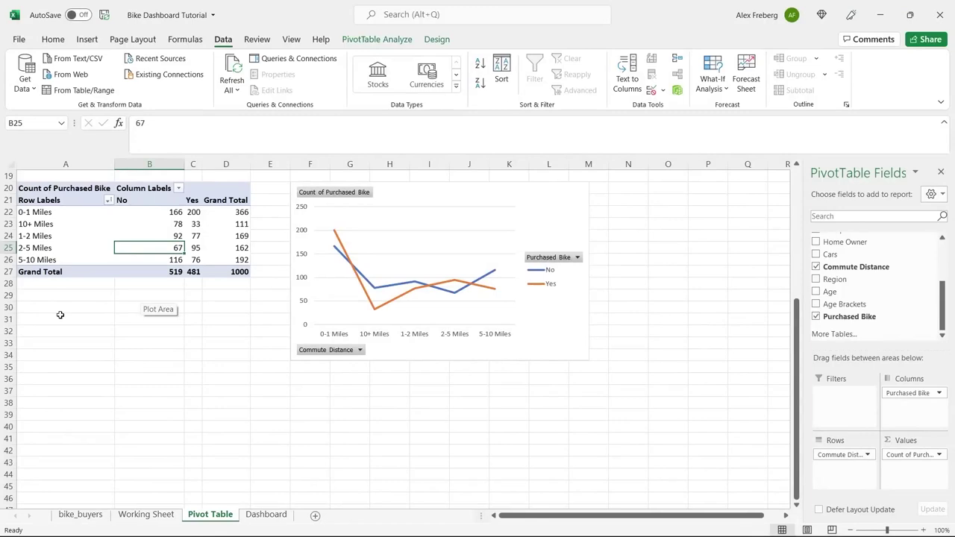
# Replace all "10+ Miles" entries with "More than 10 Miles" in the Commute Distance column of the Working Sheet.
pyautogui.click(146, 514)
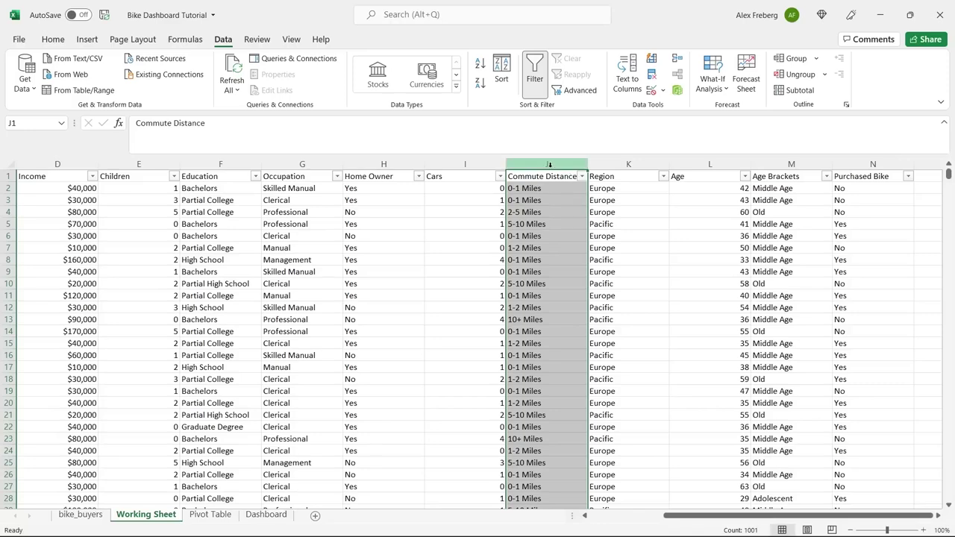
pyautogui.hotkey('ctrl', 'h')
pyautogui.moveTo(326, 389); pyautogui.dragTo(319, 273)
pyautogui.click(548, 273)
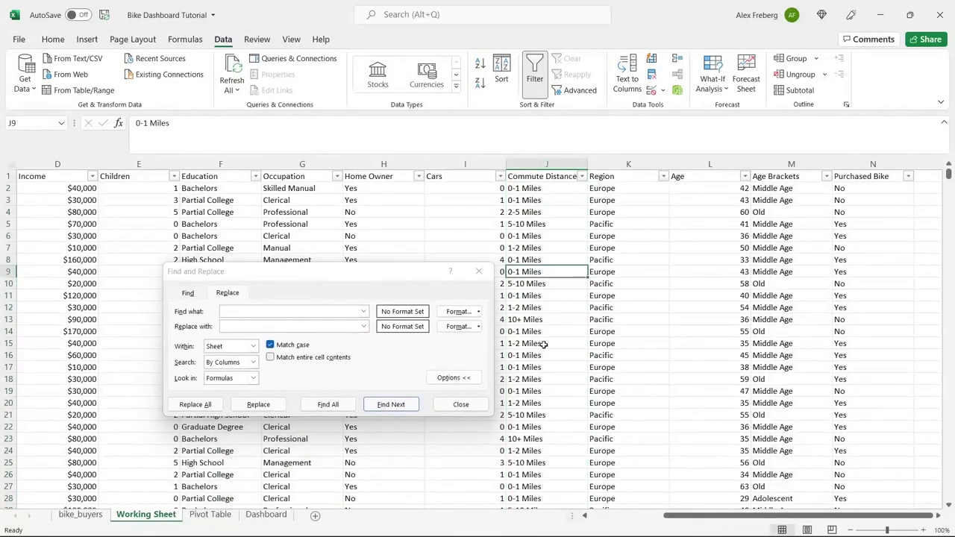
pyautogui.click(545, 320)
pyautogui.hotkey('ctrl', 'c')
pyautogui.click(294, 309)
pyautogui.hotkey('ctrl', 'v')
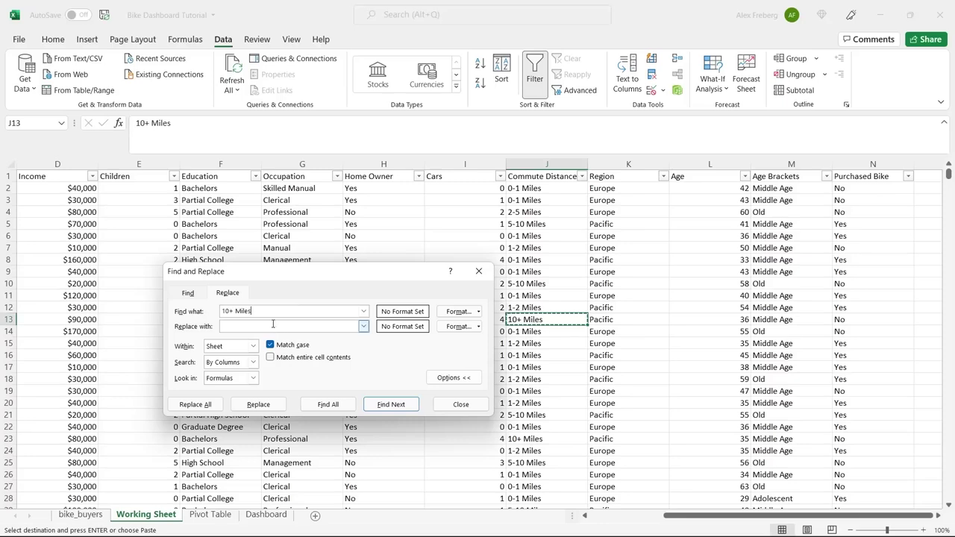
pyautogui.click(267, 326)
pyautogui.write('More than 10 Miles')
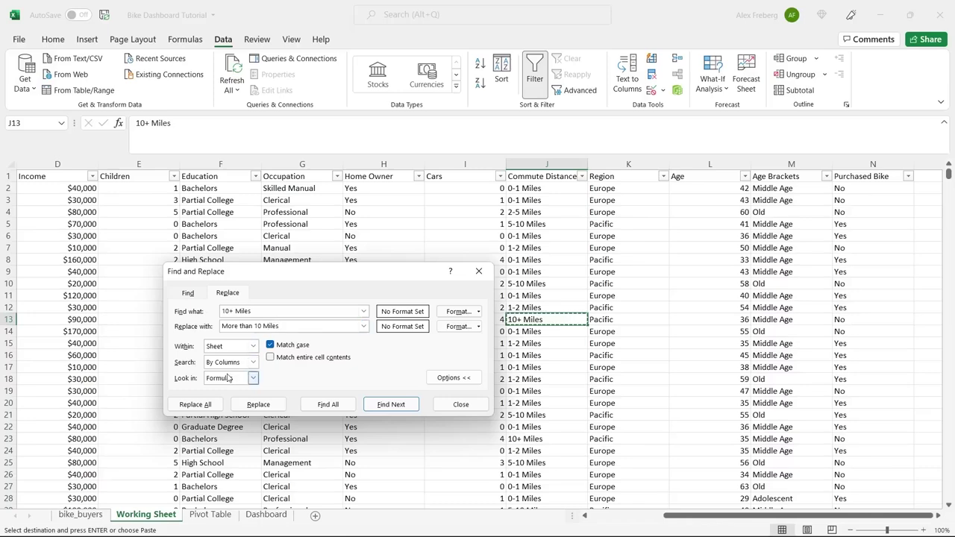
pyautogui.click(206, 404)
pyautogui.click(483, 308)
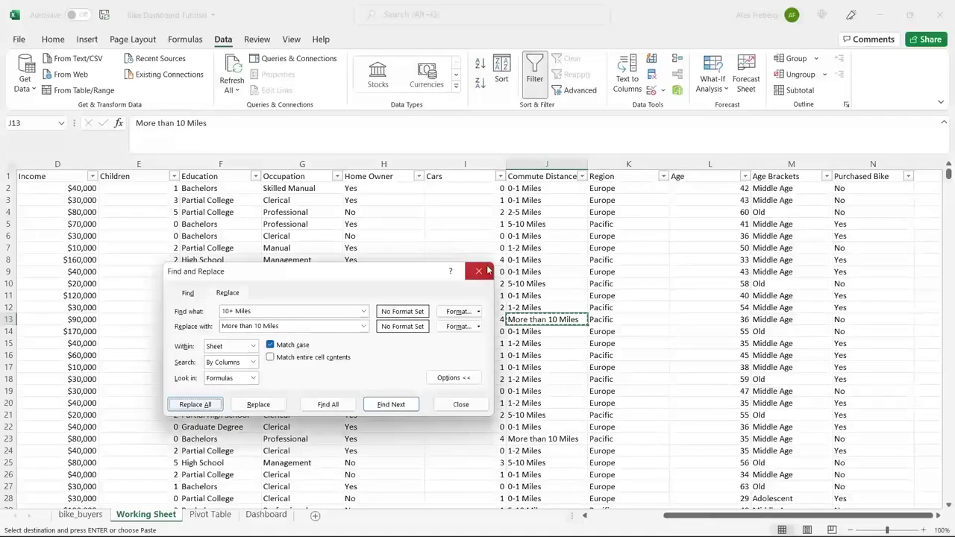
pyautogui.click(482, 272)
pyautogui.click(549, 249)
pyautogui.click(556, 295)
# Refresh all data on the Pivot Table sheet to update the commute distance pivot table and its line chart.
pyautogui.click(210, 514)
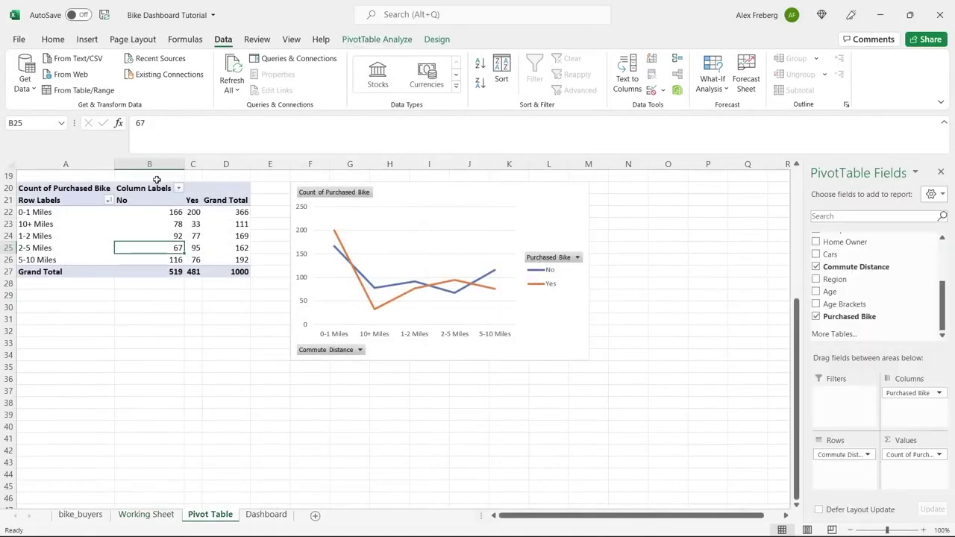
pyautogui.click(231, 71)
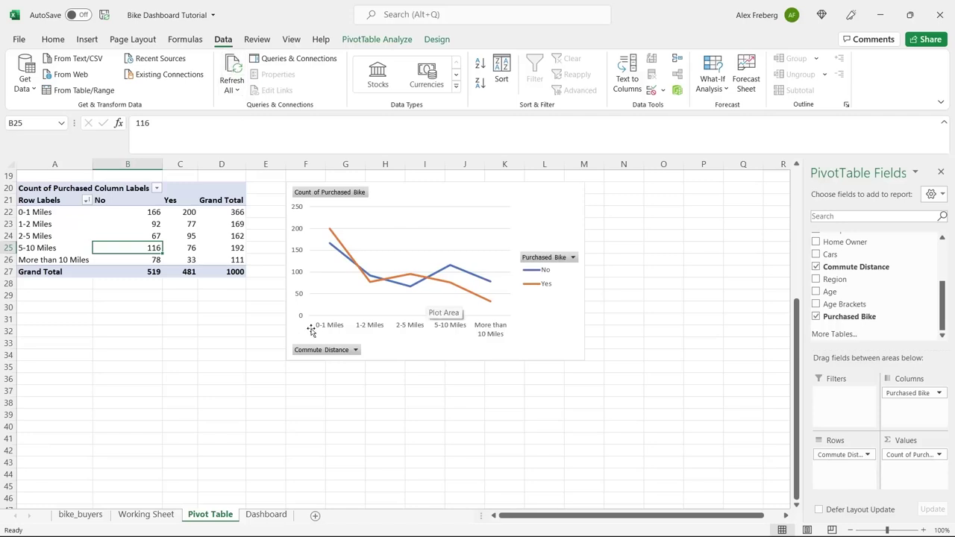
pyautogui.click(464, 379)
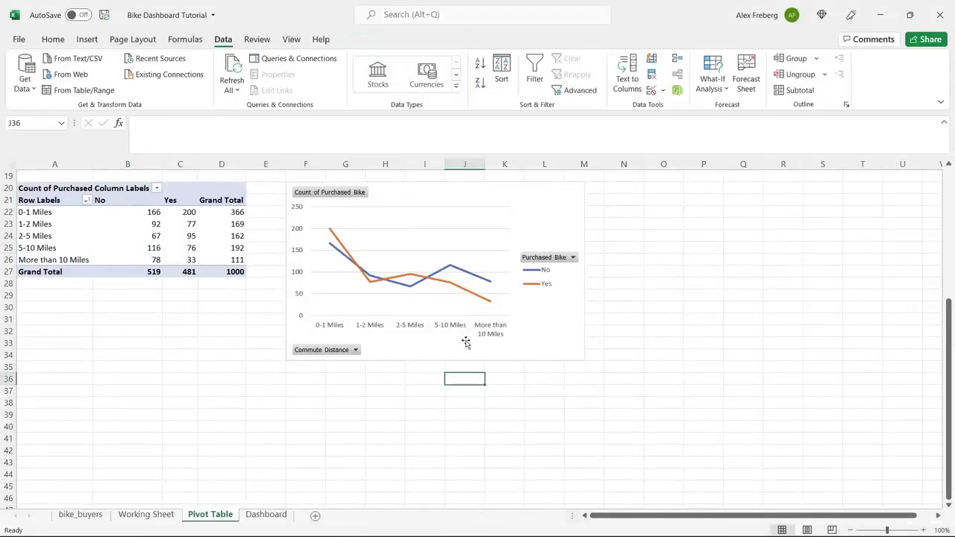
pyautogui.moveTo(451, 274)
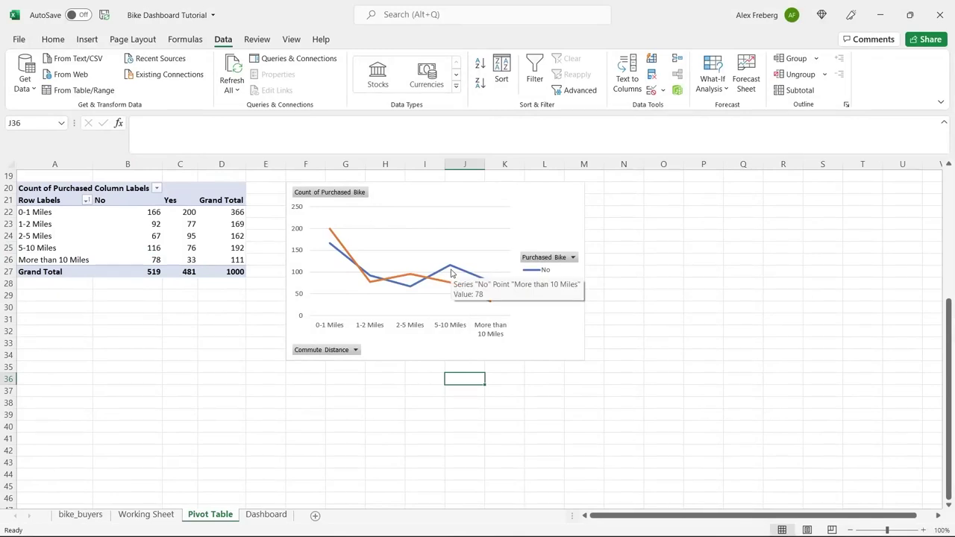
# Add axis titles to the commute distance line chart and name the horizontal one "Commute Distance".
pyautogui.click(546, 207)
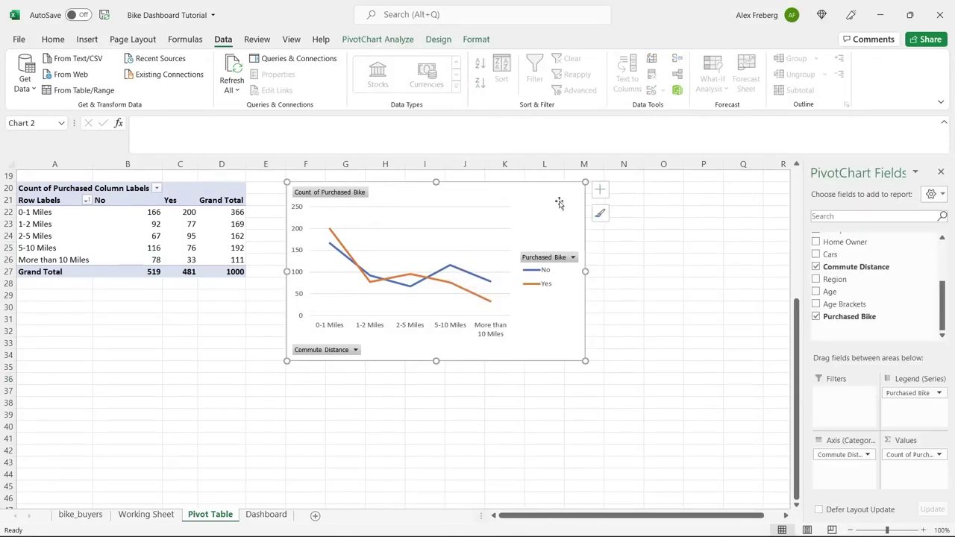
pyautogui.click(601, 192)
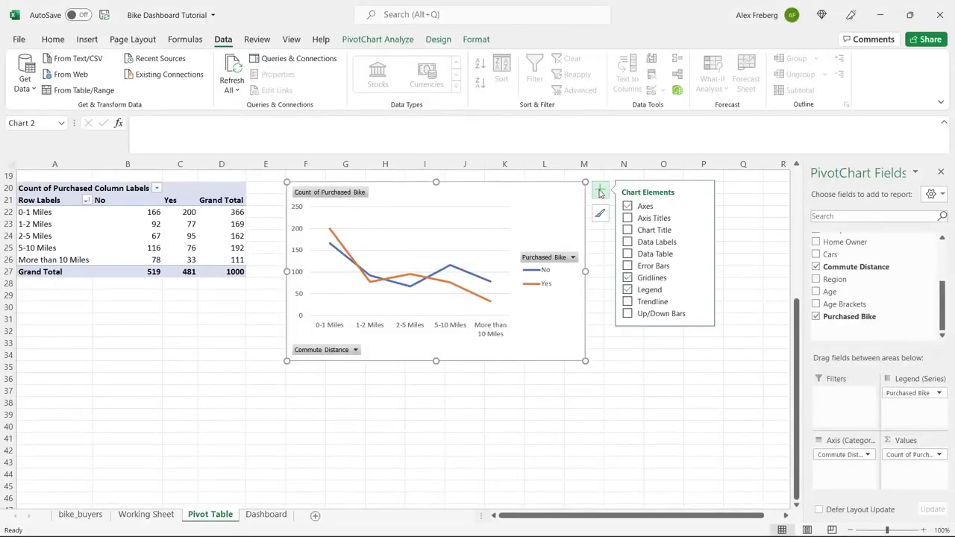
pyautogui.click(627, 218)
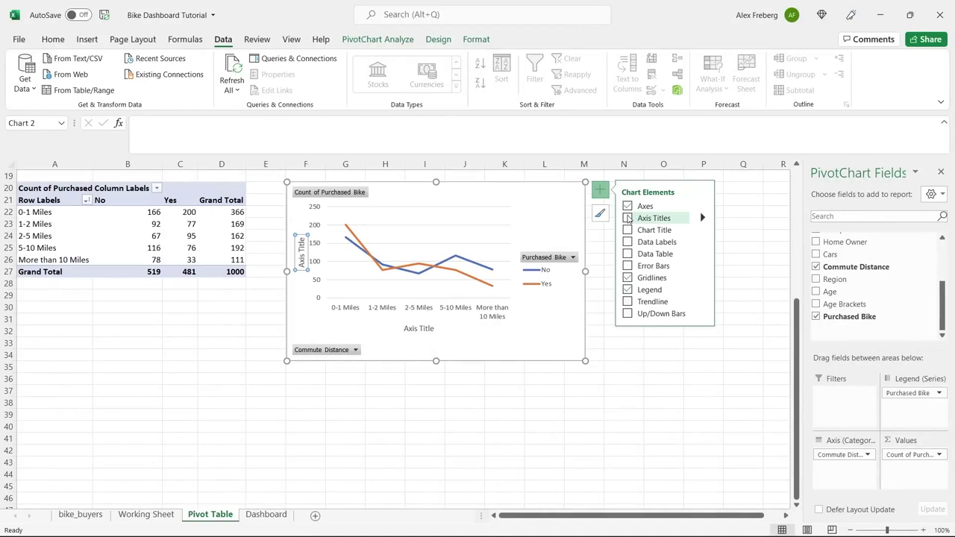
pyautogui.doubleClick(423, 329)
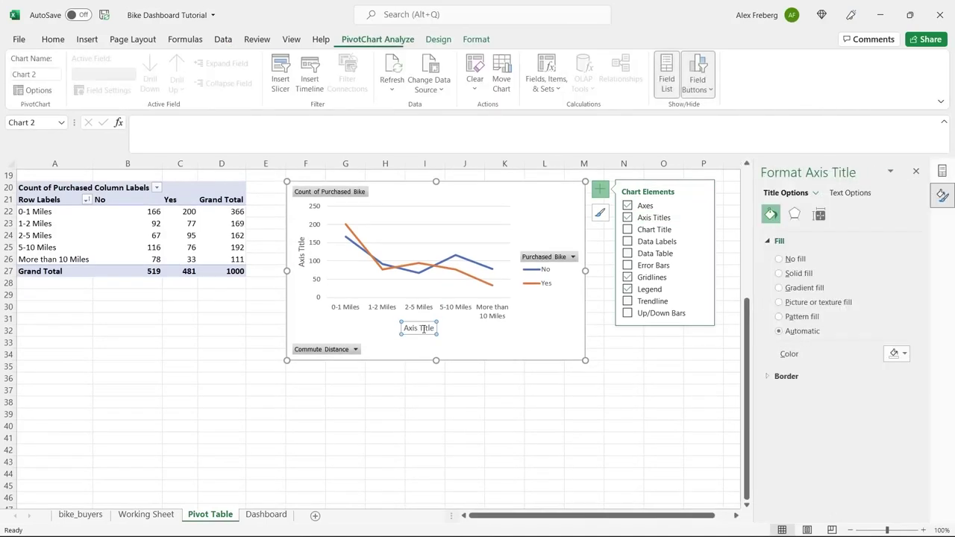
pyautogui.tripleClick(422, 328)
pyautogui.write('Co')
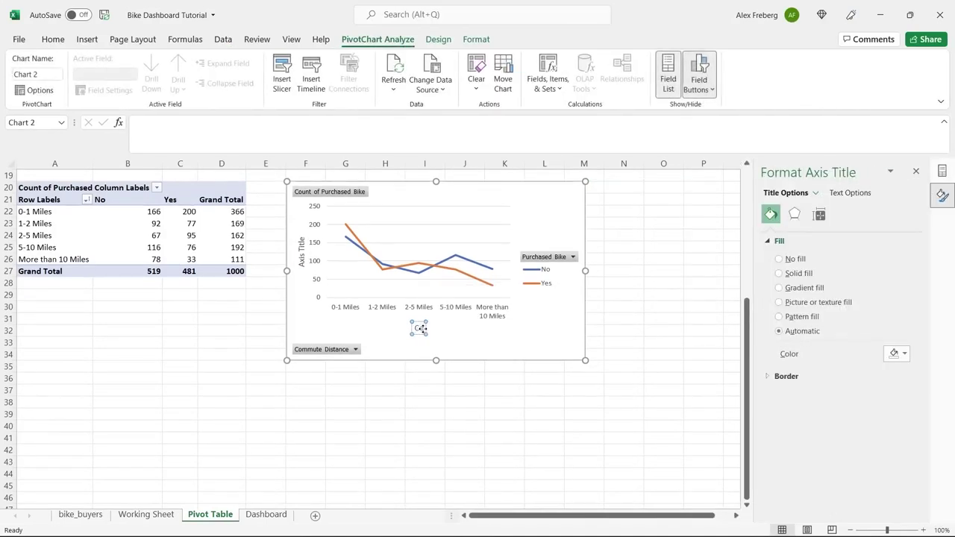
pyautogui.write('mmute Distance')
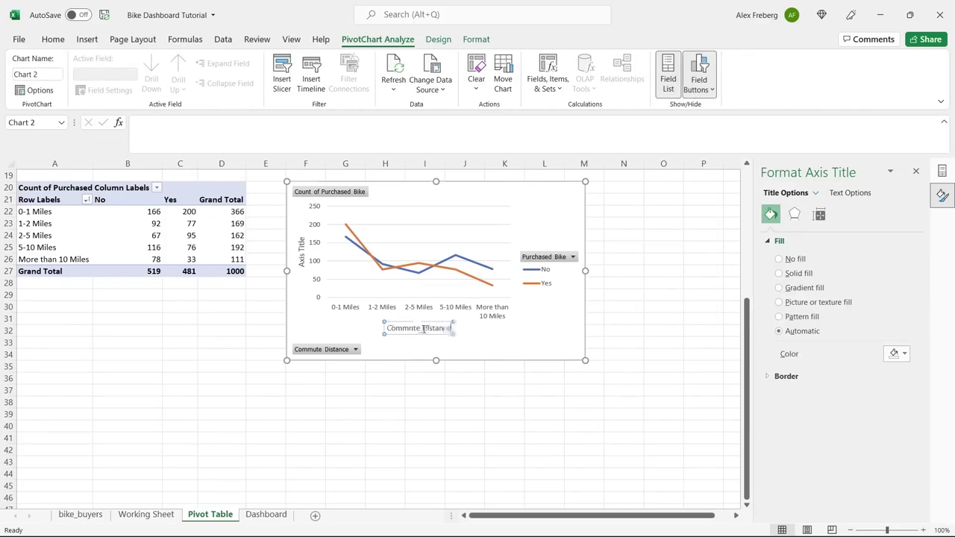
# Remove the primary vertical axis title from the line chart, keeping the primary horizontal one enabled.
pyautogui.click(301, 253)
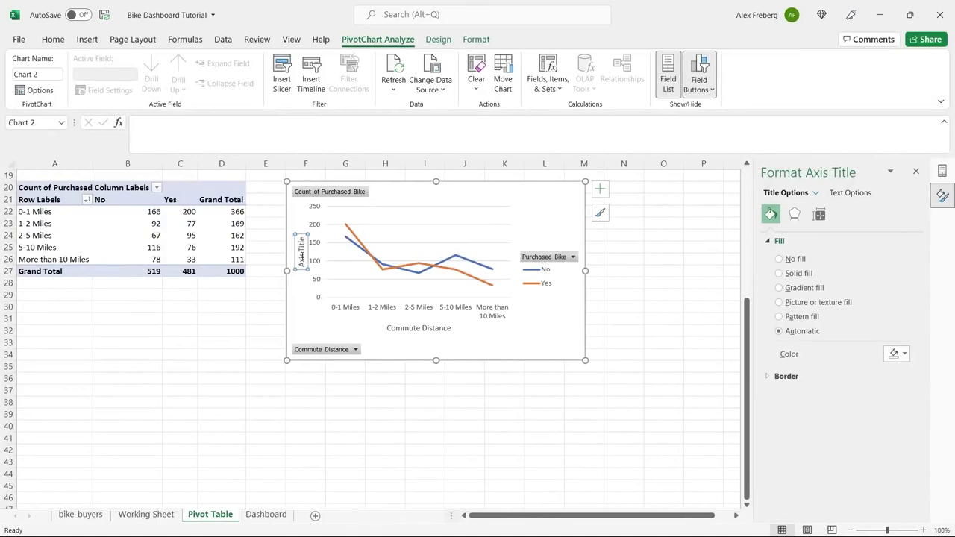
pyautogui.tripleClick(301, 254)
pyautogui.click(534, 229)
pyautogui.click(600, 190)
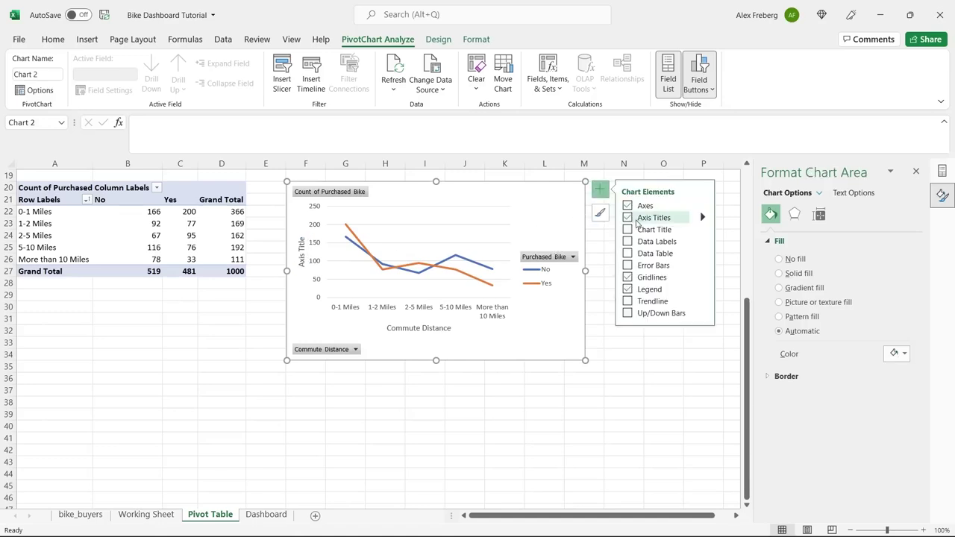
pyautogui.click(703, 218)
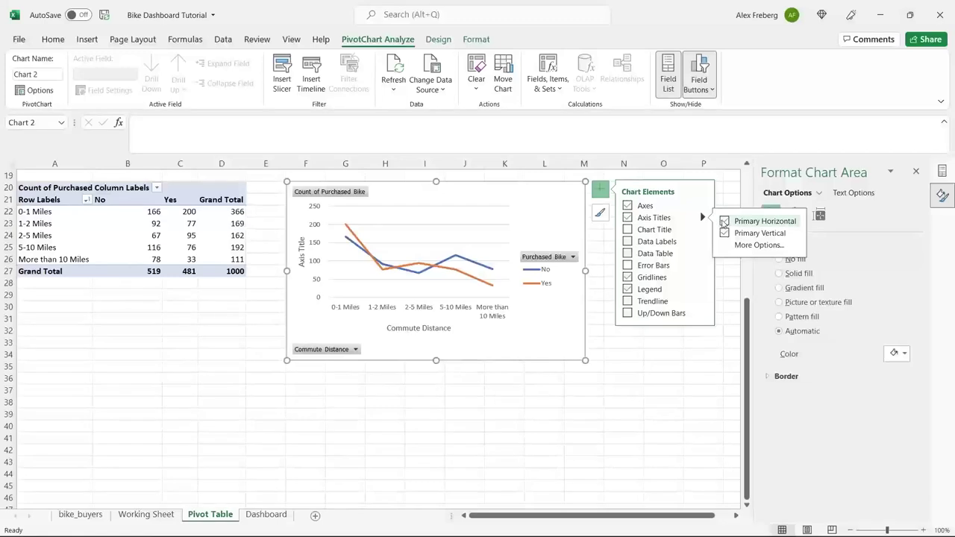
pyautogui.click(725, 221)
pyautogui.click(725, 220)
pyautogui.click(726, 232)
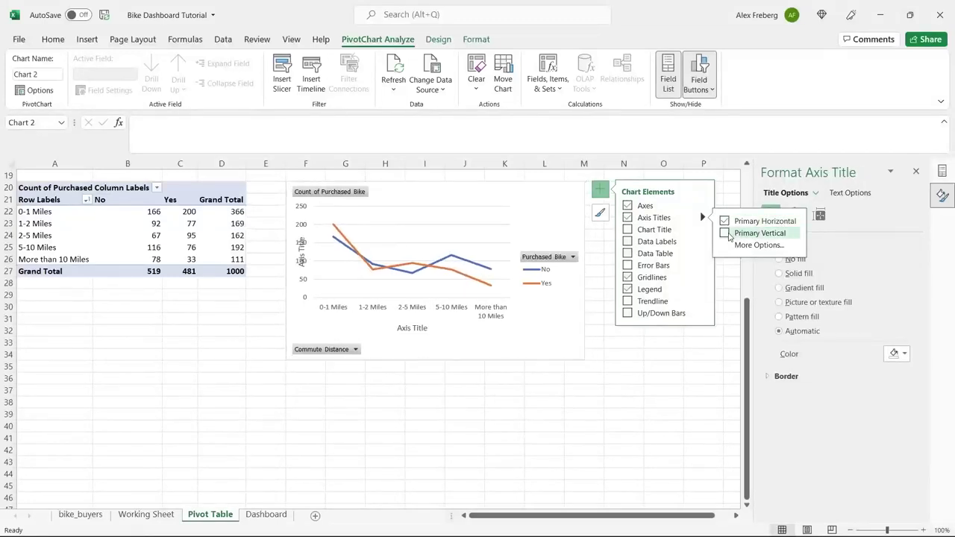
# Rename the line chart's reset horizontal axis title to "Commute Distance".
pyautogui.click(410, 330)
pyautogui.doubleClick(412, 329)
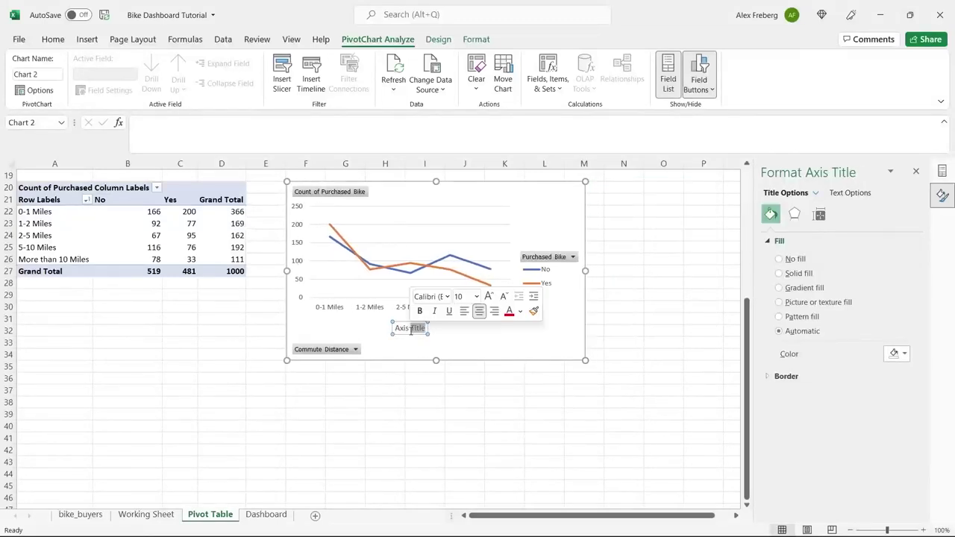
pyautogui.click(410, 333)
pyautogui.tripleClick(411, 333)
pyautogui.press('BackSpace')
pyautogui.write('Commu')
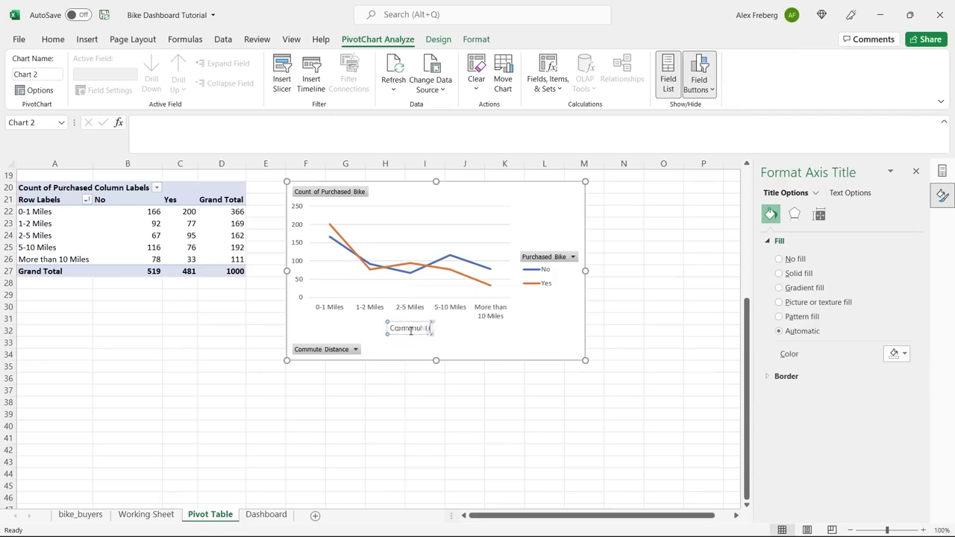
pyautogui.write('te Distance')
pyautogui.click(527, 346)
# Add a chart title to the commute distance line chart and set its text to "Distance".
pyautogui.click(599, 189)
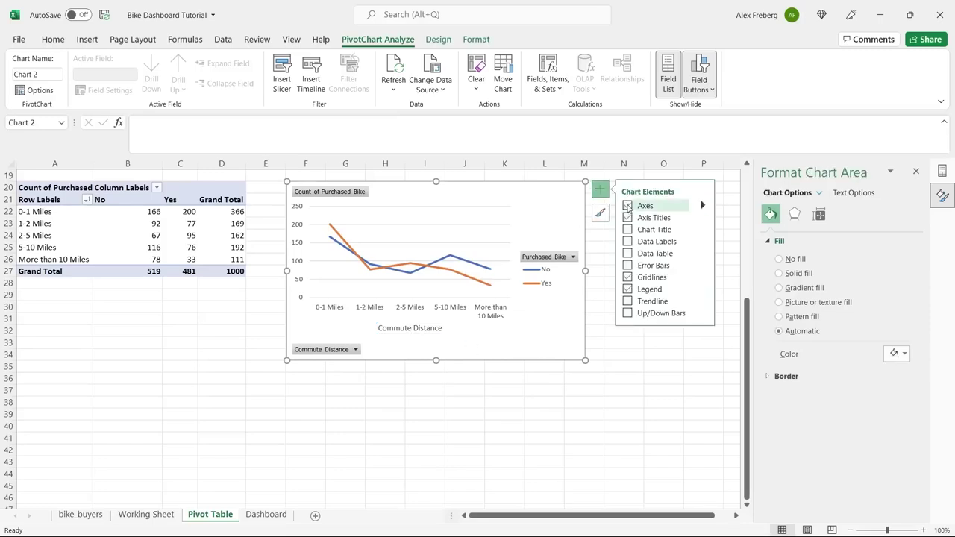
pyautogui.click(629, 230)
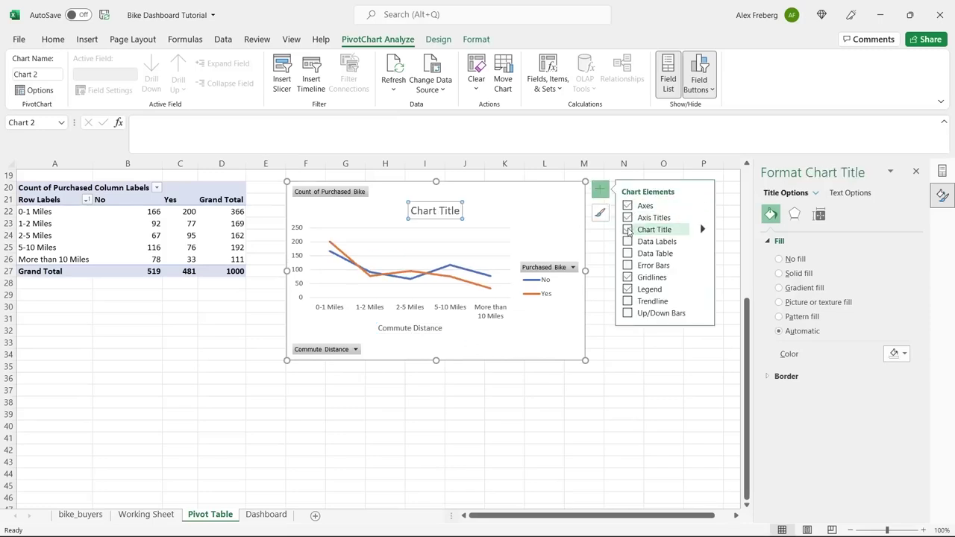
pyautogui.tripleClick(437, 213)
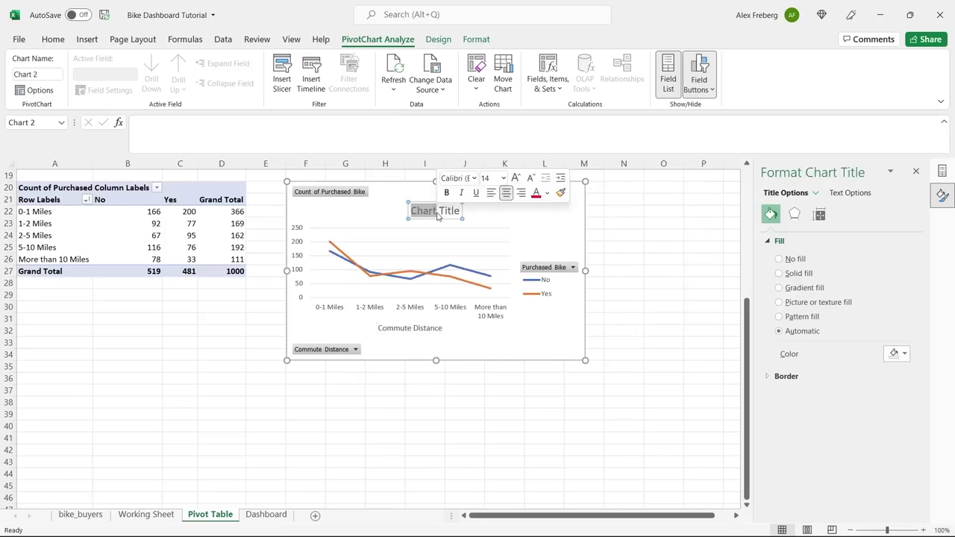
pyautogui.write('Distance')
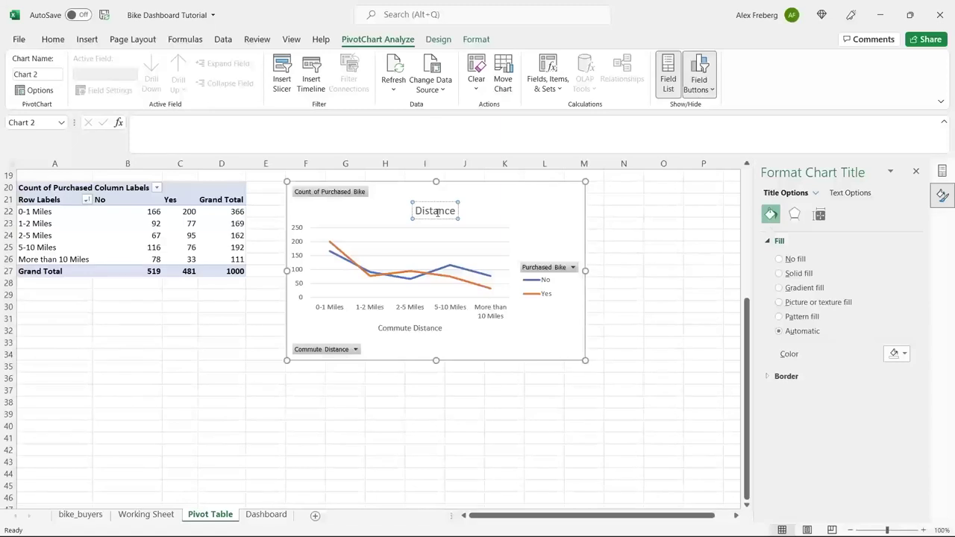
# Change the commute distance line chart's title to "Customer Commute".
pyautogui.write(' Per Customer')
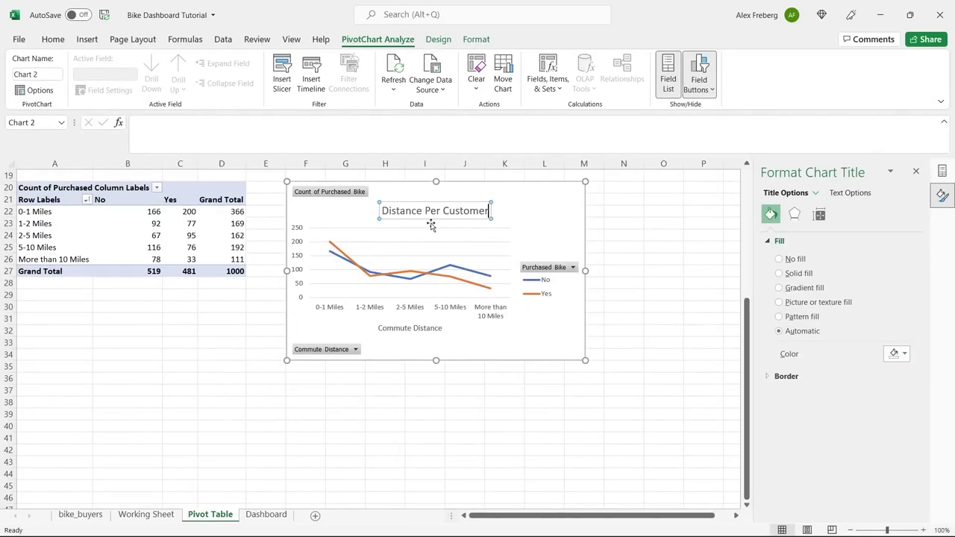
pyautogui.doubleClick(464, 211)
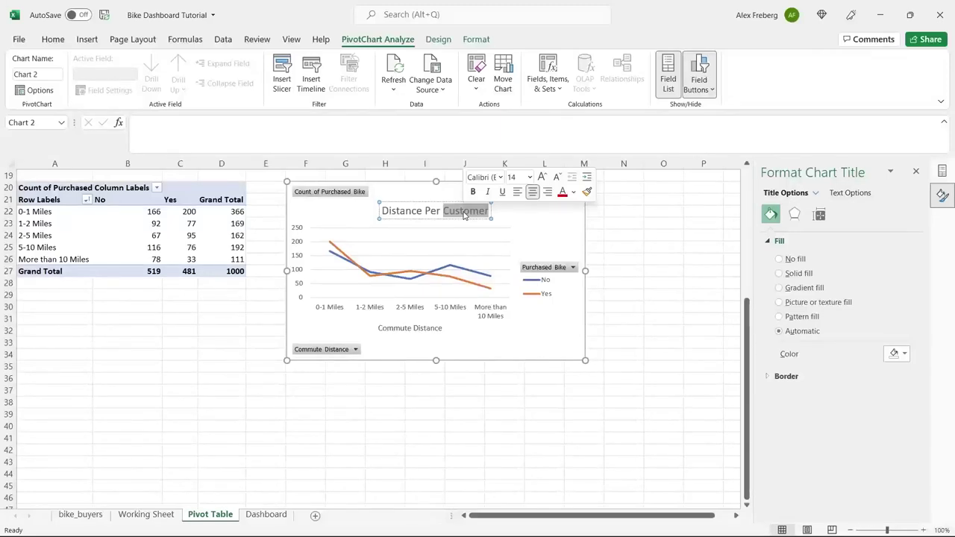
pyautogui.press('BackSpace')
pyautogui.press('BackSpace')
pyautogui.press('BackSpace')
pyautogui.press('BackSpace')
pyautogui.press('BackSpace')
pyautogui.press('BackSpace')
pyautogui.press('BackSpace')
pyautogui.press('BackSpace')
pyautogui.press('BackSpace')
pyautogui.press('BackSpace')
pyautogui.press('BackSpace')
pyautogui.press('BackSpace')
pyautogui.press('BackSpace')
pyautogui.press('BackSpace')
pyautogui.write('Customer Commute')
pyautogui.click(539, 326)
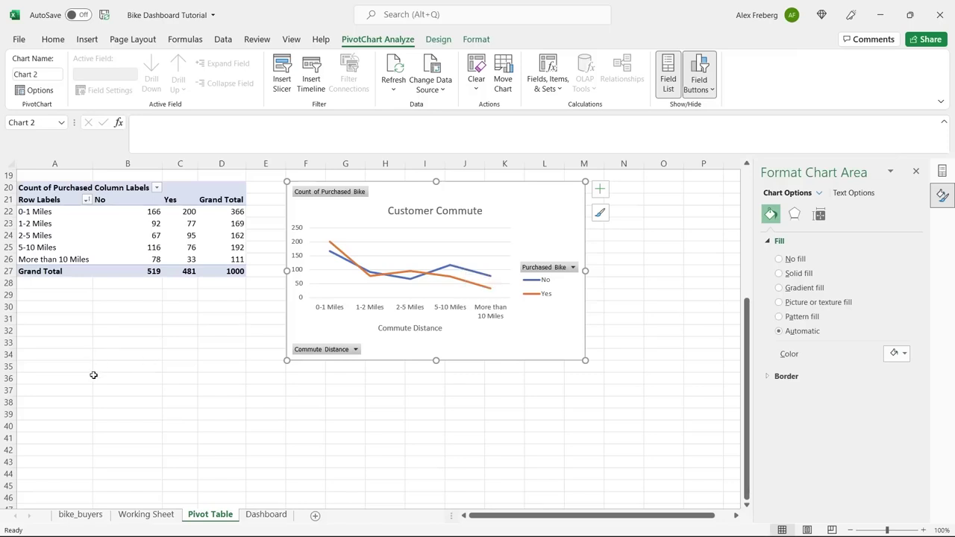
# Insert a pivot table at cell A41 of the Pivot Table sheet, using all the data on the Working Sheet as its source.
pyautogui.click(55, 435)
pyautogui.scroll(-5, 56, 433)
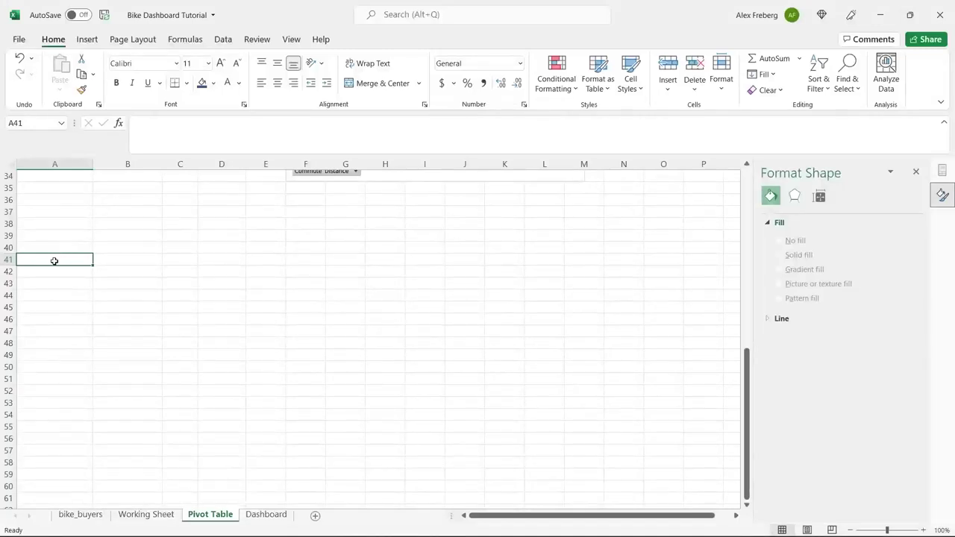
pyautogui.click(85, 44)
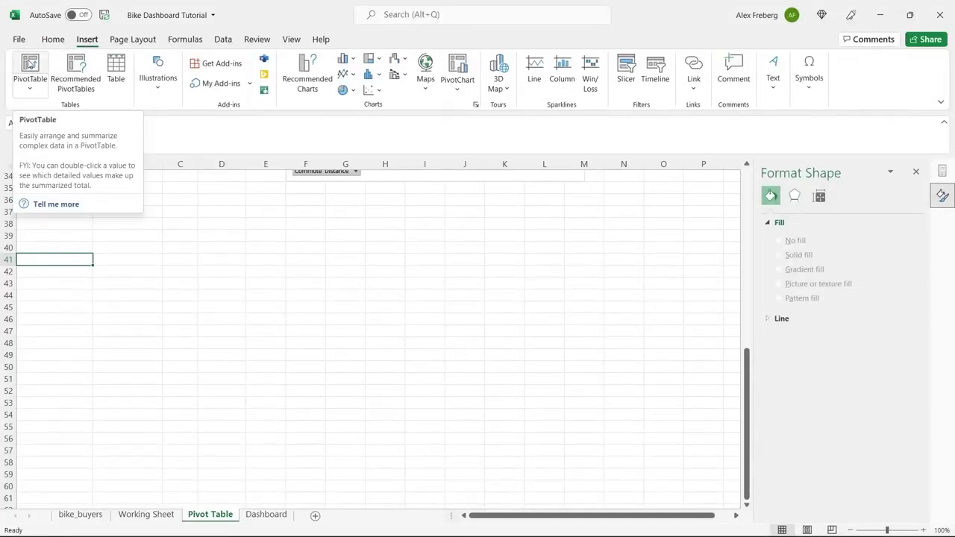
pyautogui.click(29, 64)
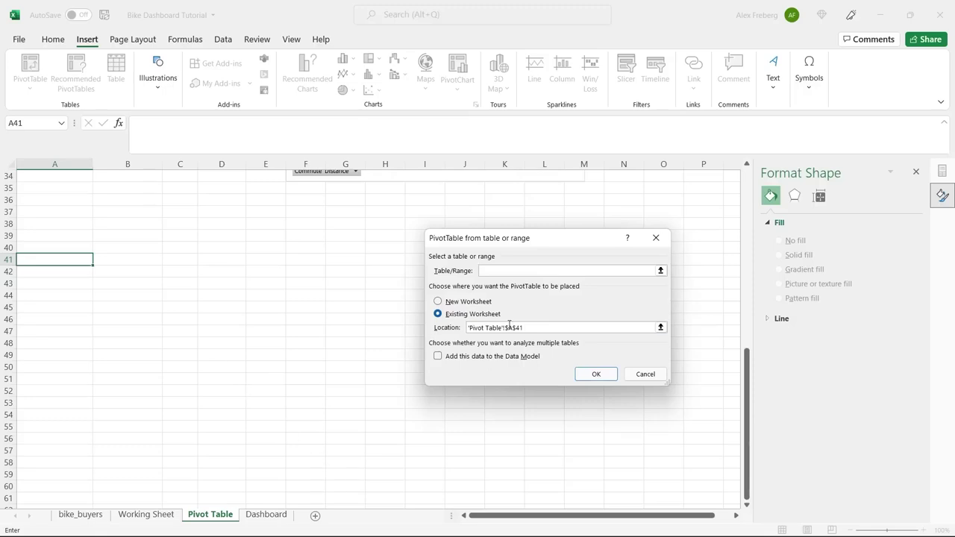
pyautogui.click(153, 514)
pyautogui.click(159, 376)
pyautogui.hotkey('ctrl', 'a')
pyautogui.click(597, 373)
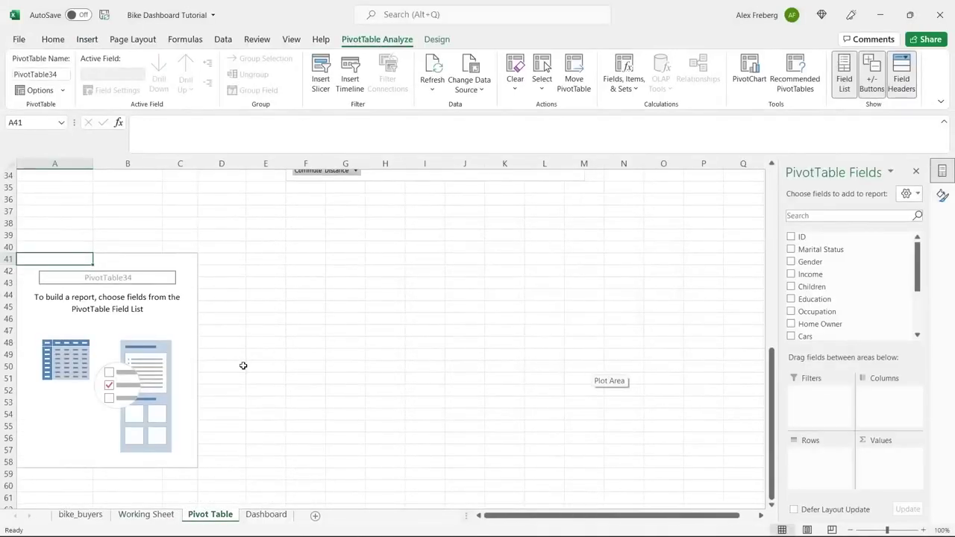
# Set the new pivot table to use Age Brackets as rows and Purchased Bike as both columns and counted values.
pyautogui.click(151, 330)
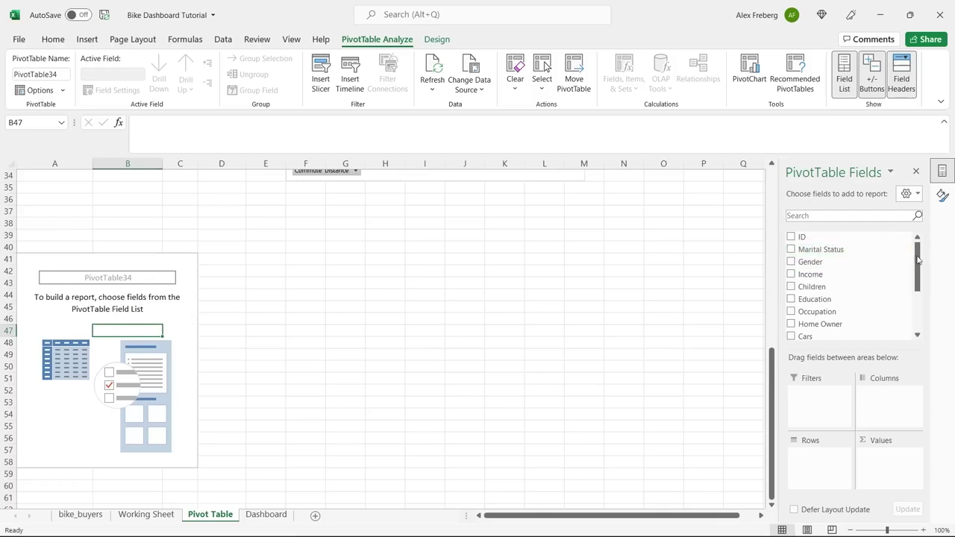
pyautogui.moveTo(918, 261); pyautogui.dragTo(924, 308)
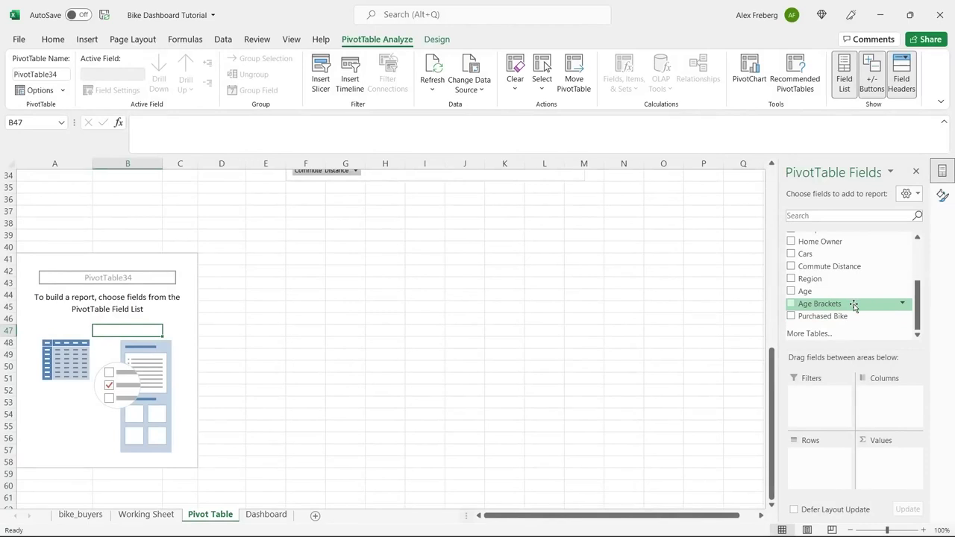
pyautogui.moveTo(855, 306); pyautogui.dragTo(827, 459)
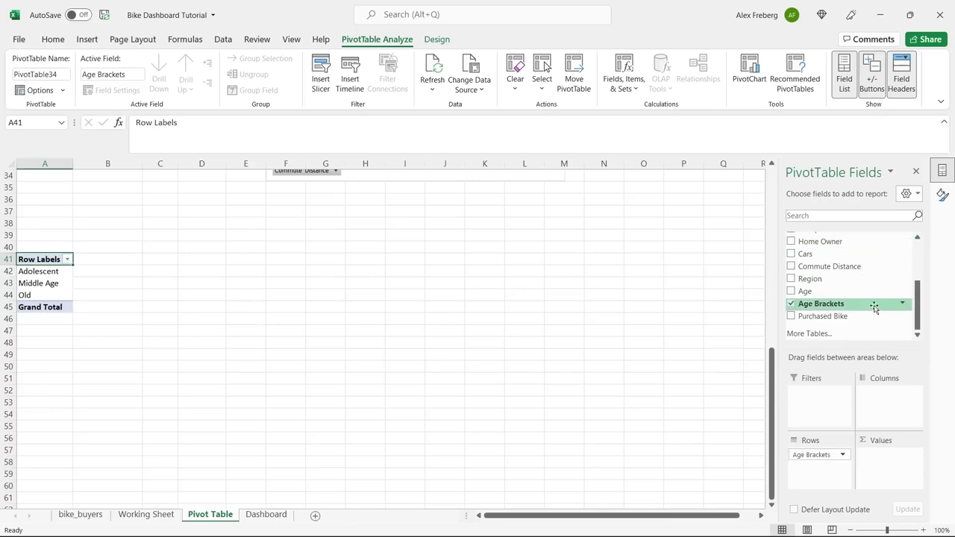
pyautogui.moveTo(871, 316); pyautogui.dragTo(879, 390)
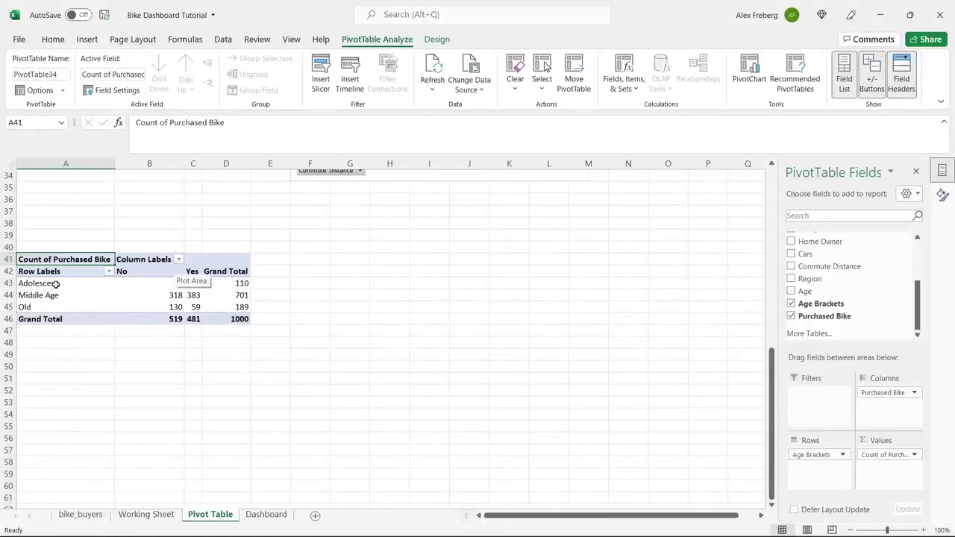
# Insert a Line with Markers chart from the age brackets pivot table and place it beside the table.
pyautogui.click(153, 297)
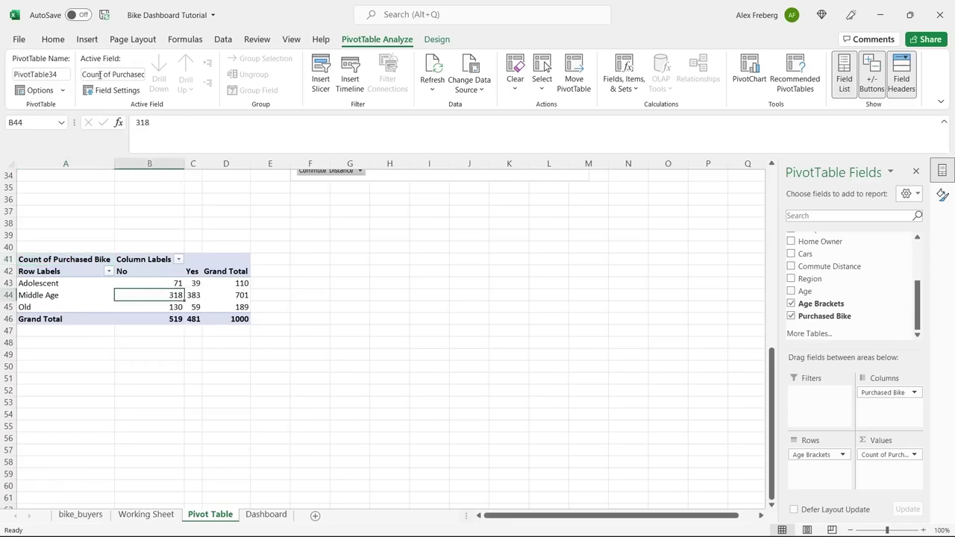
pyautogui.click(87, 44)
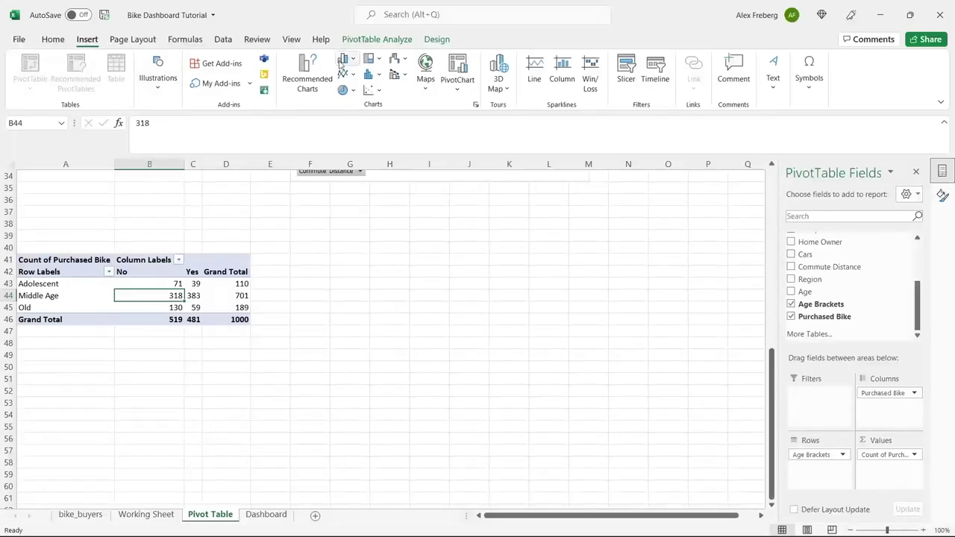
pyautogui.click(310, 71)
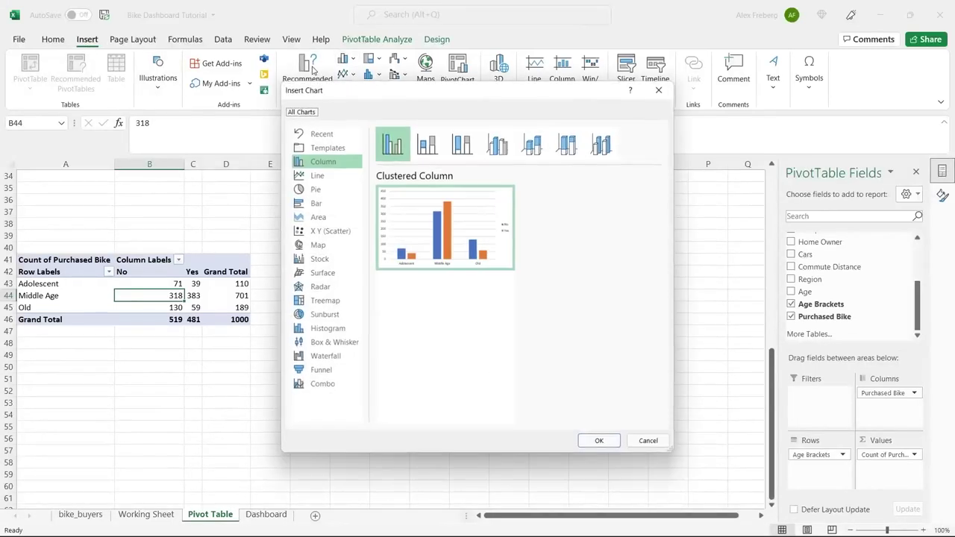
pyautogui.click(331, 177)
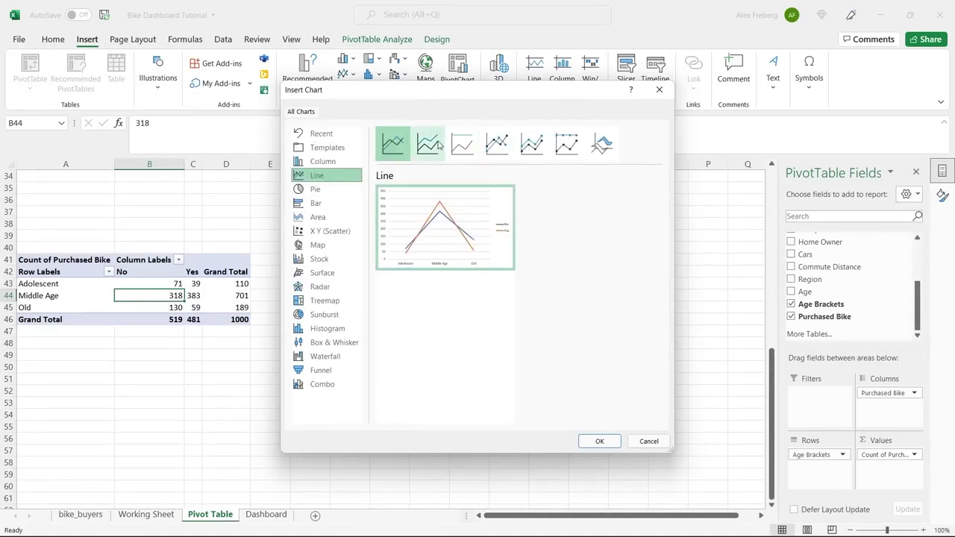
pyautogui.click(532, 144)
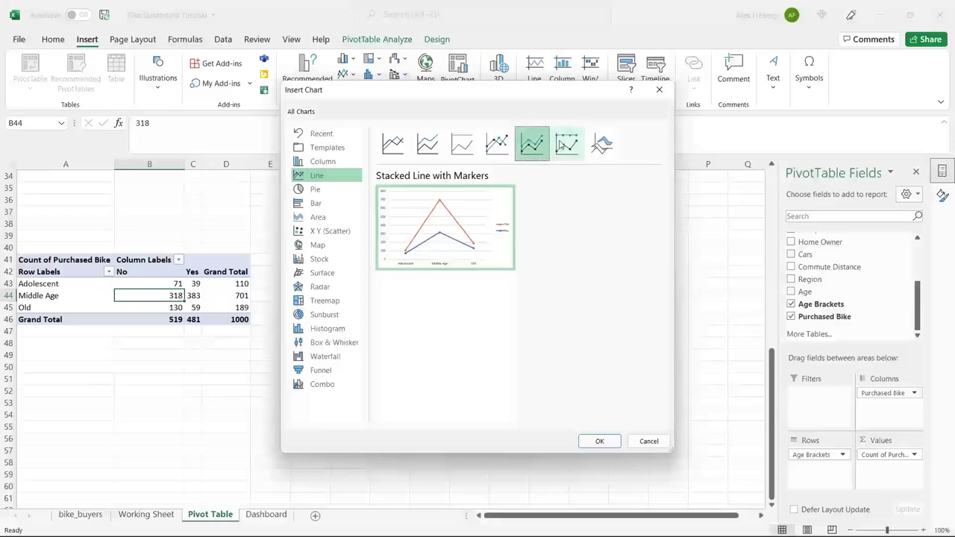
pyautogui.click(496, 144)
pyautogui.click(394, 144)
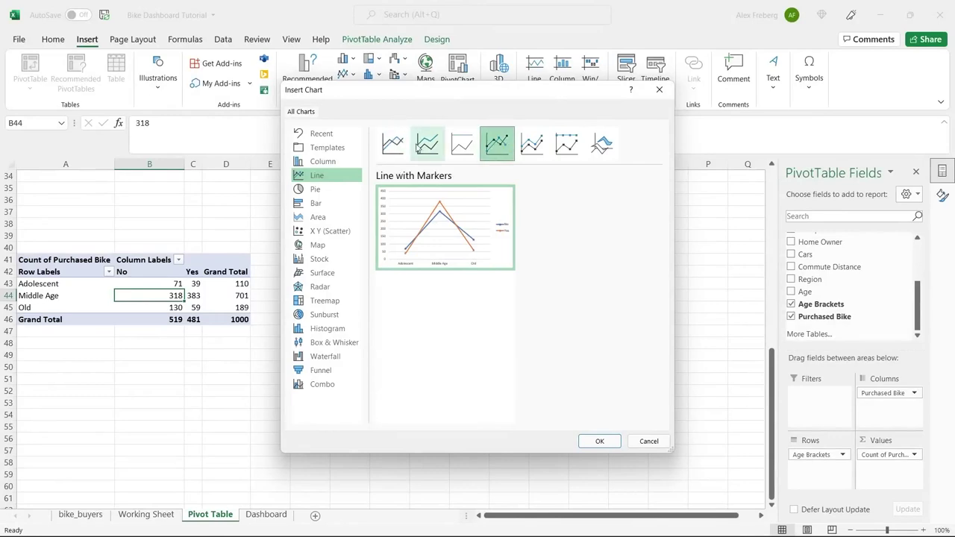
pyautogui.click(496, 144)
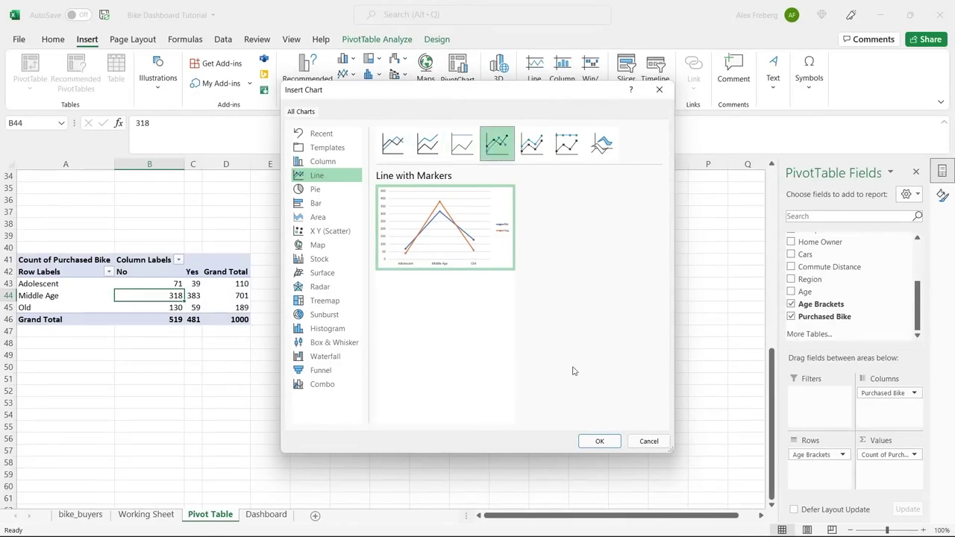
pyautogui.click(602, 442)
pyautogui.moveTo(442, 259); pyautogui.dragTo(483, 260)
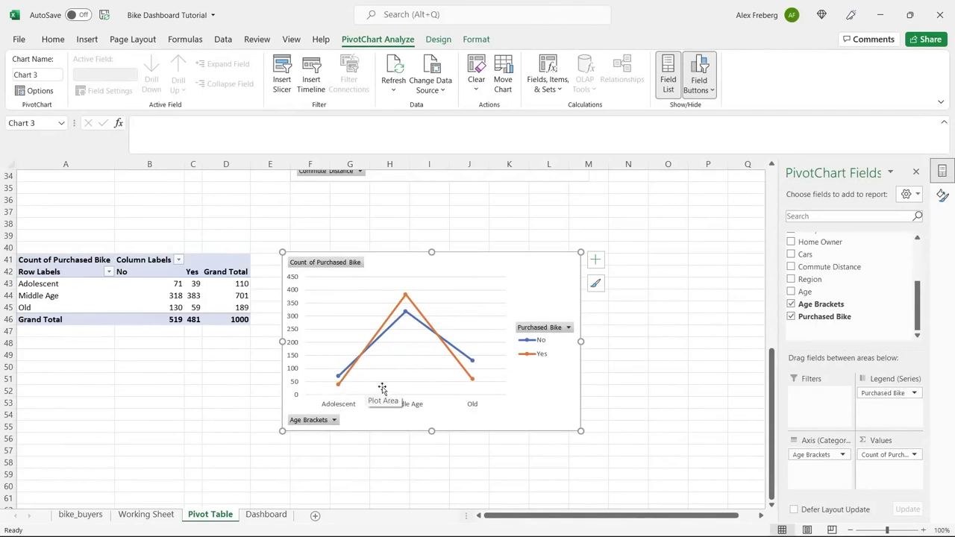
# Add only a primary horizontal axis title to the age brackets chart and set its text to "Age Bracket".
pyautogui.moveTo(470, 386)
pyautogui.click(600, 265)
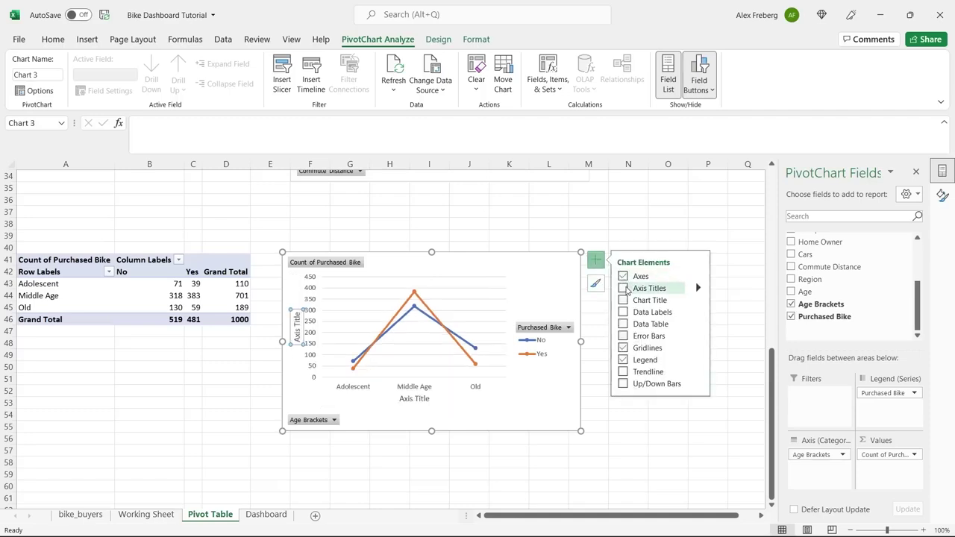
pyautogui.click(700, 289)
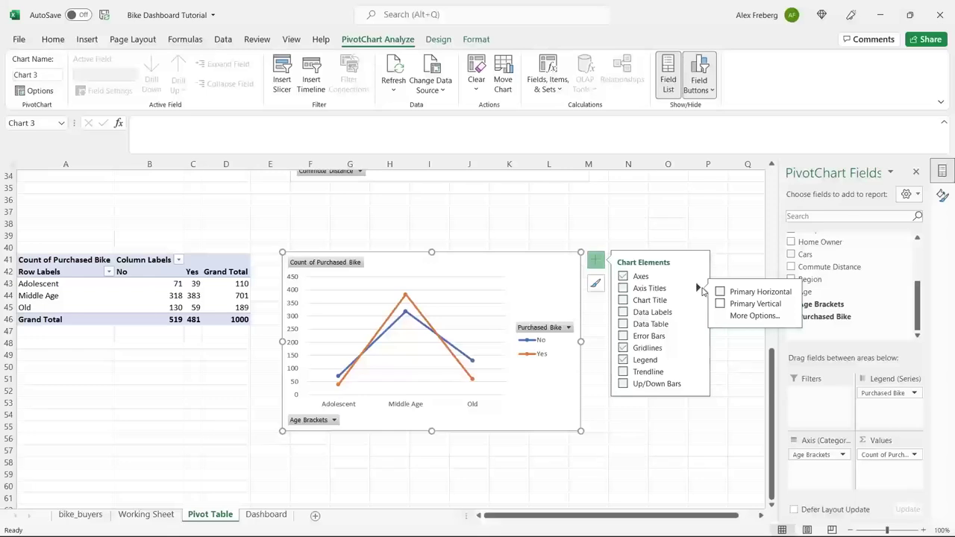
pyautogui.click(720, 304)
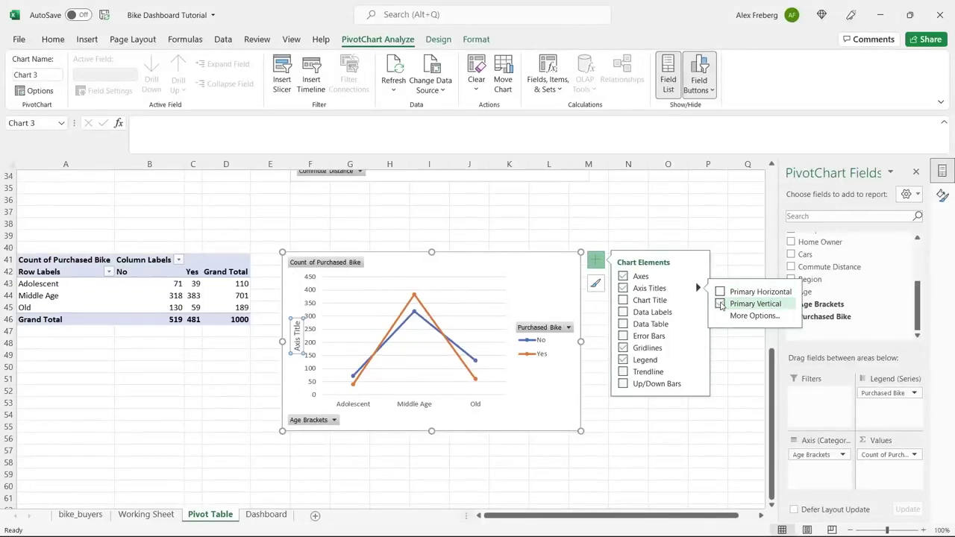
pyautogui.click(721, 292)
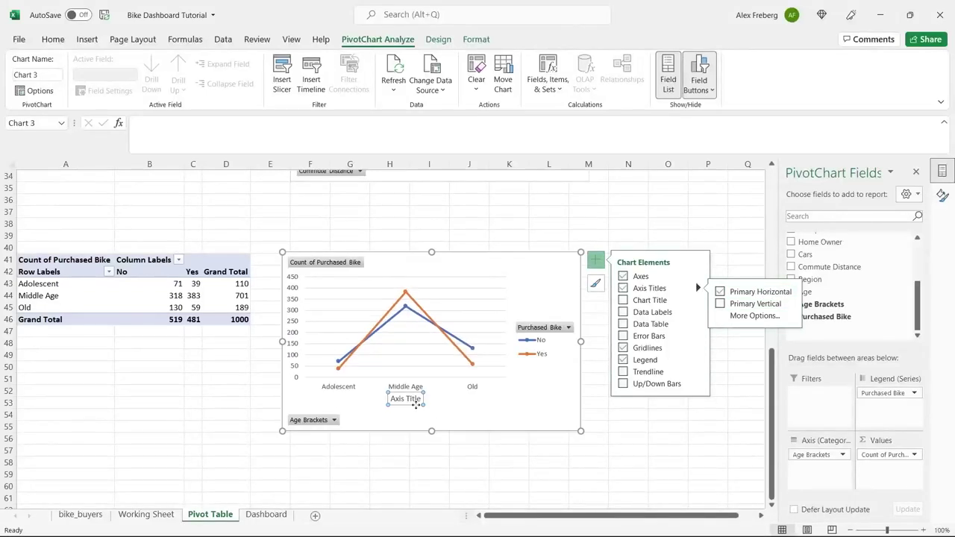
pyautogui.click(411, 400)
pyautogui.doubleClick(411, 400)
pyautogui.tripleClick(410, 402)
pyautogui.write('Age Bracket')
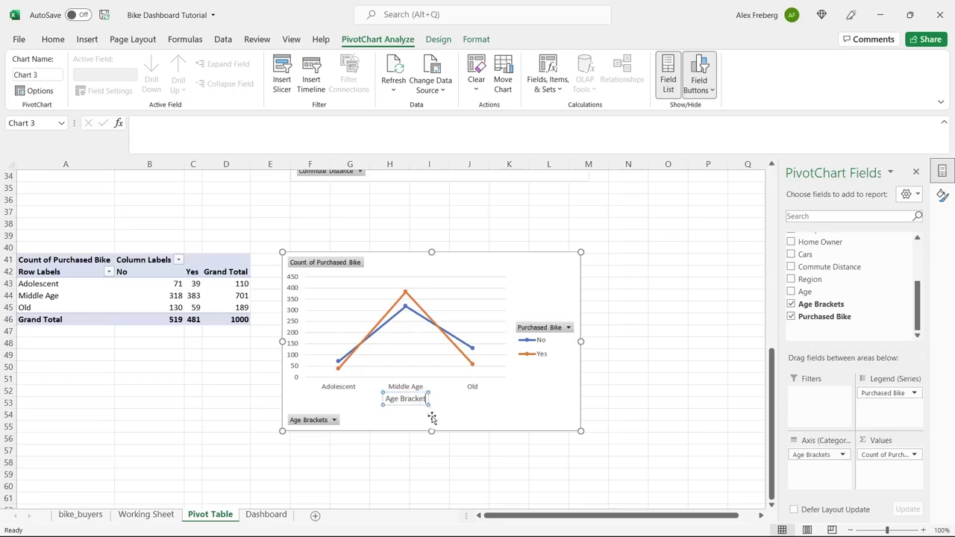
# Add a chart title to the age brackets chart and set its text to "Customer Age Brackets".
pyautogui.click(596, 260)
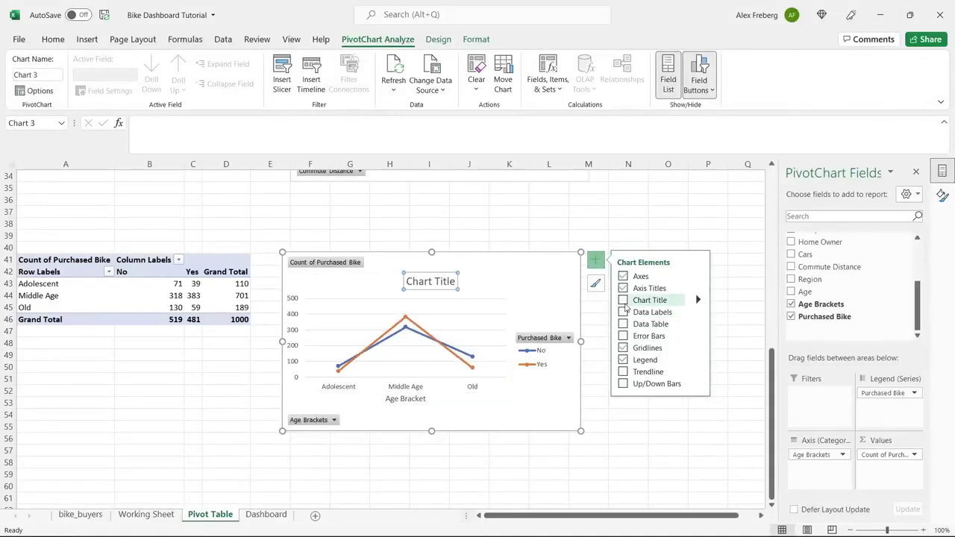
pyautogui.click(624, 301)
pyautogui.click(431, 283)
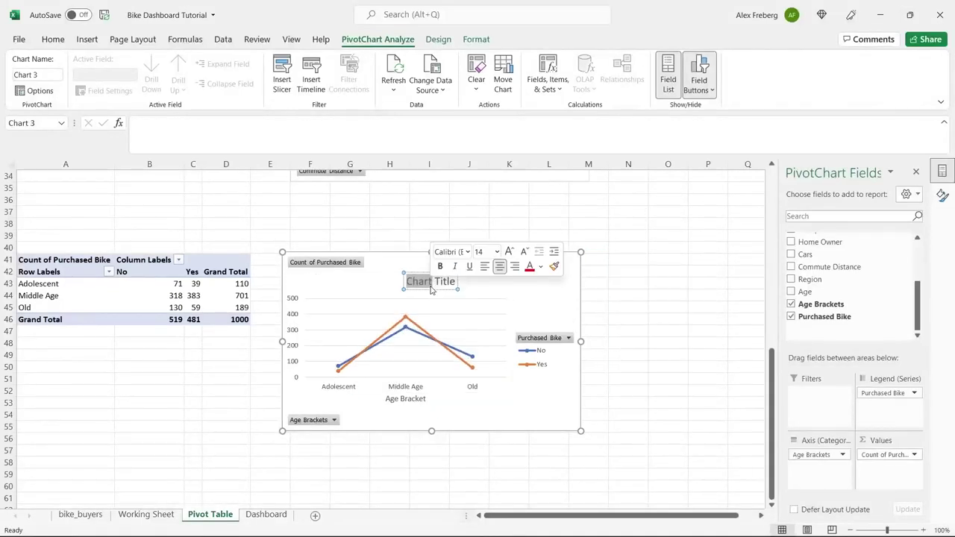
pyautogui.tripleClick(430, 285)
pyautogui.write('Customer Age')
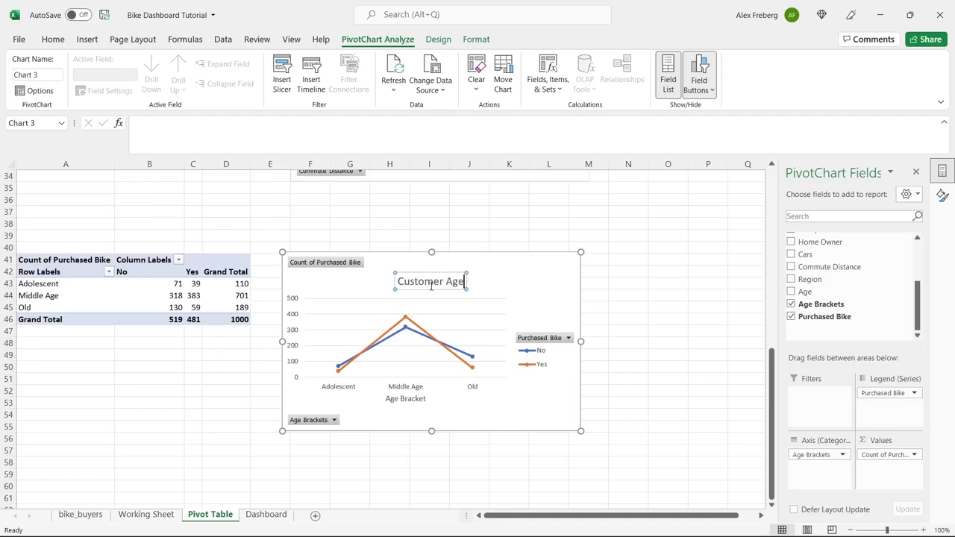
pyautogui.write(' Brac')
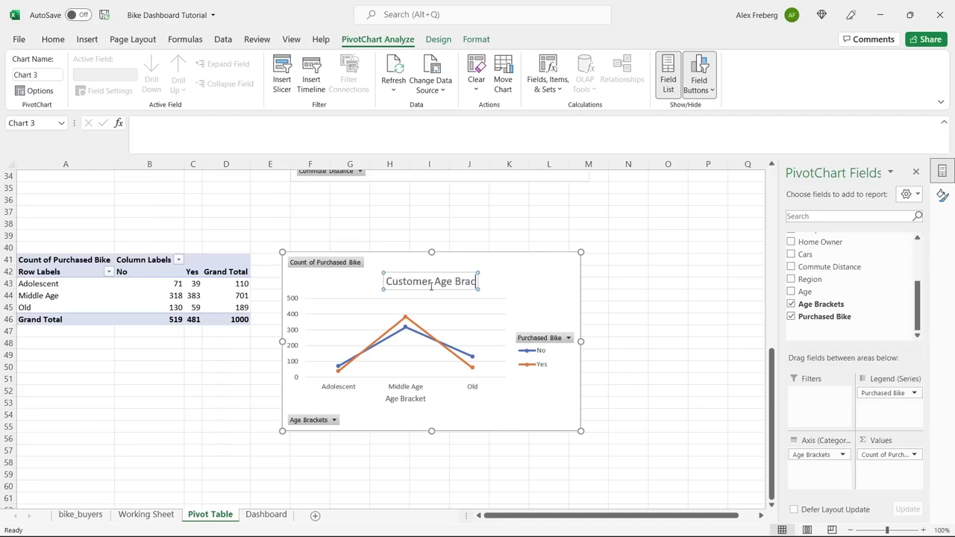
pyautogui.write('kets')
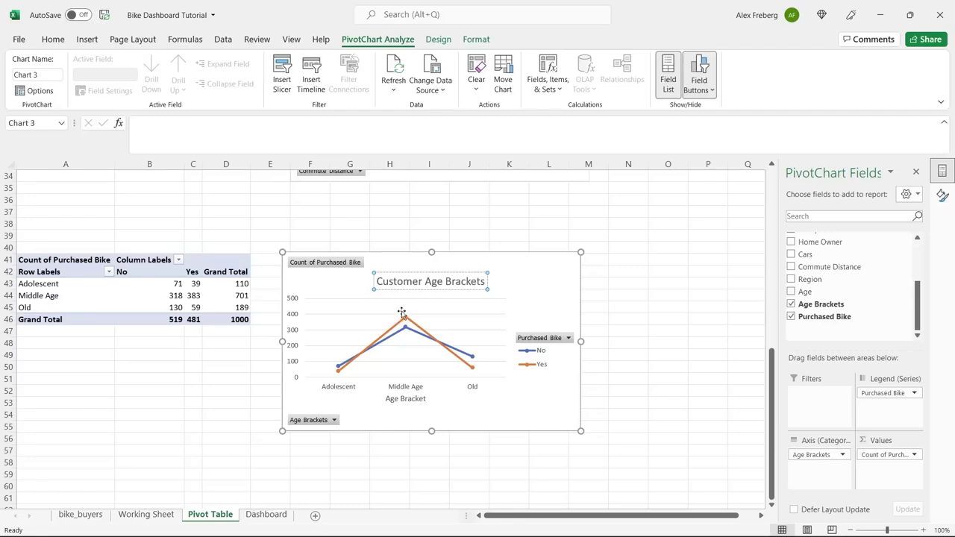
pyautogui.click(556, 277)
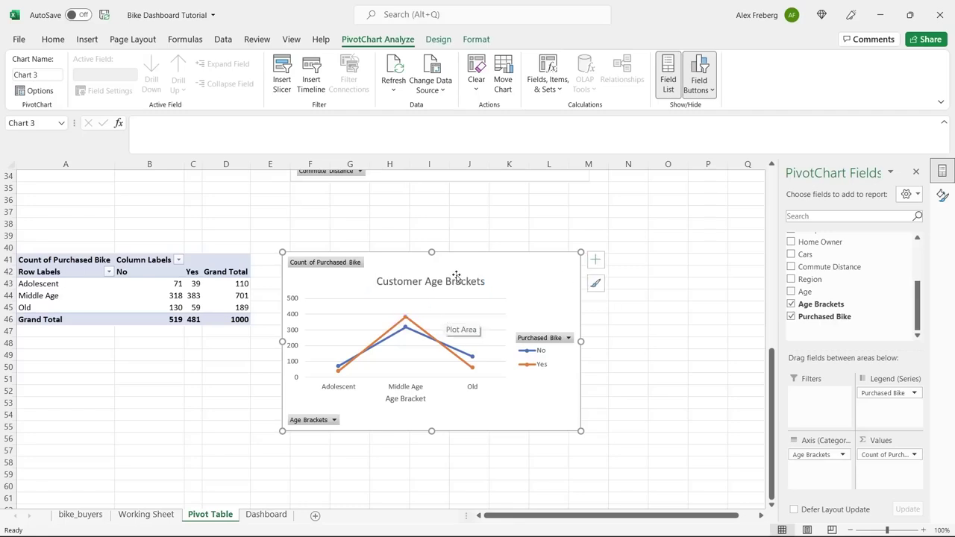
# Copy the whole age brackets pivot table in A41:D46 and paste it at cell A58.
pyautogui.scroll(-1, 188, 359)
pyautogui.click(129, 250)
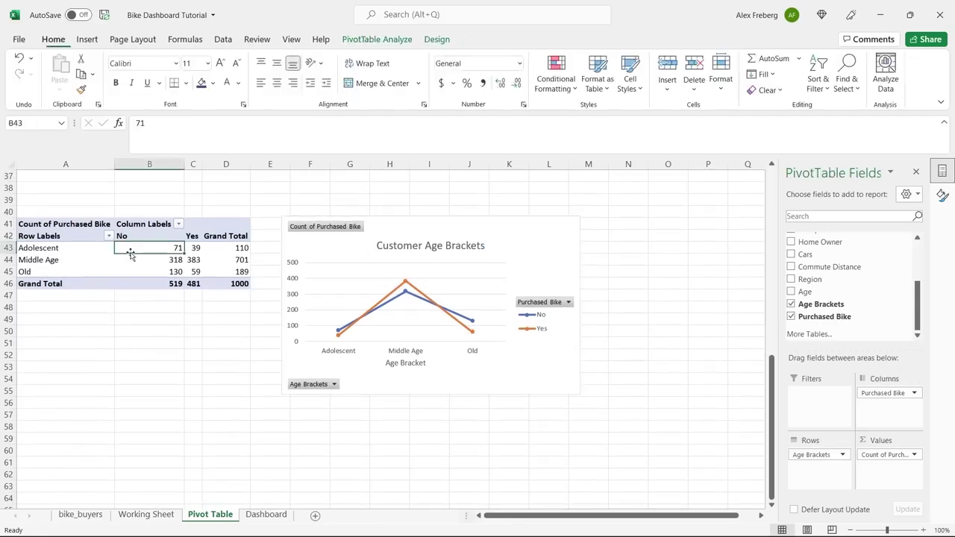
pyautogui.hotkey('ctrl', 'c')
pyautogui.click(53, 224)
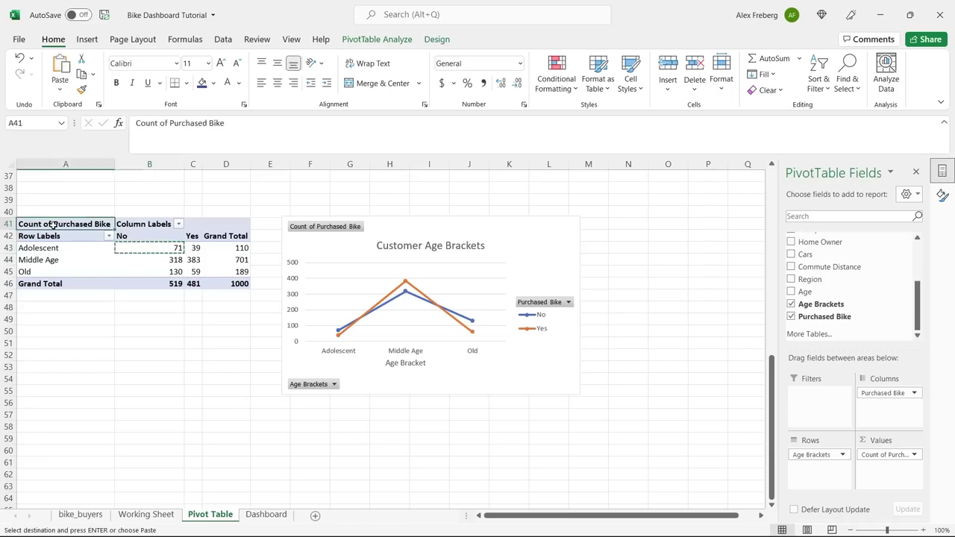
pyautogui.keyDown('shift'); pyautogui.click(243, 285); pyautogui.keyUp('shift')
pyautogui.hotkey('ctrl', 'c')
pyautogui.click(90, 427)
pyautogui.hotkey('ctrl', 'v')
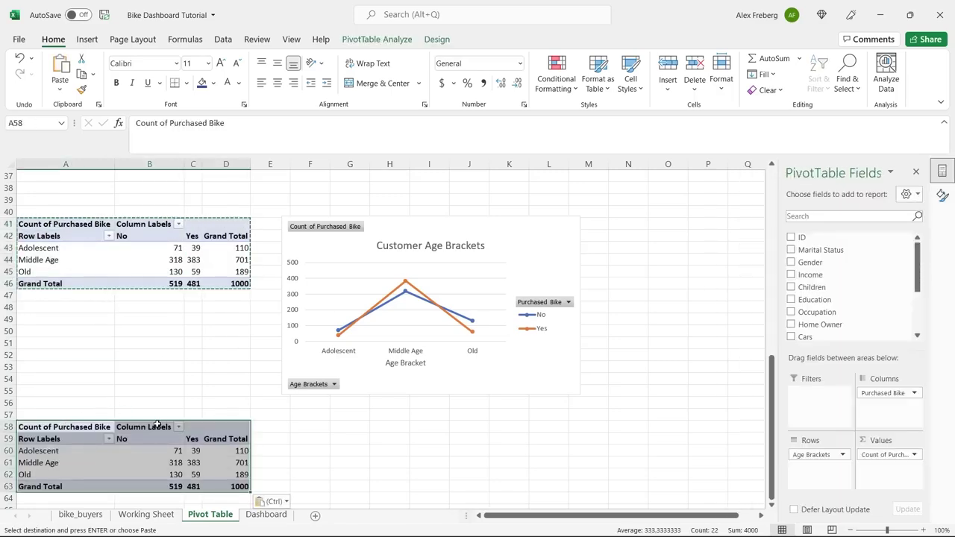
# Remove the Age Brackets field from the rows of the copied pivot table at A58.
pyautogui.click(190, 451)
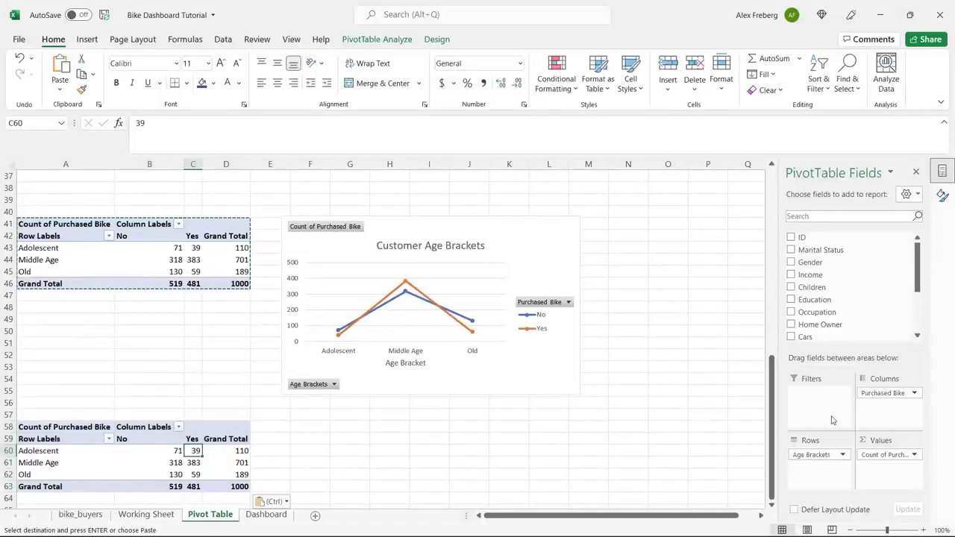
pyautogui.moveTo(821, 454); pyautogui.dragTo(872, 278)
pyautogui.scroll(-3, 880, 299)
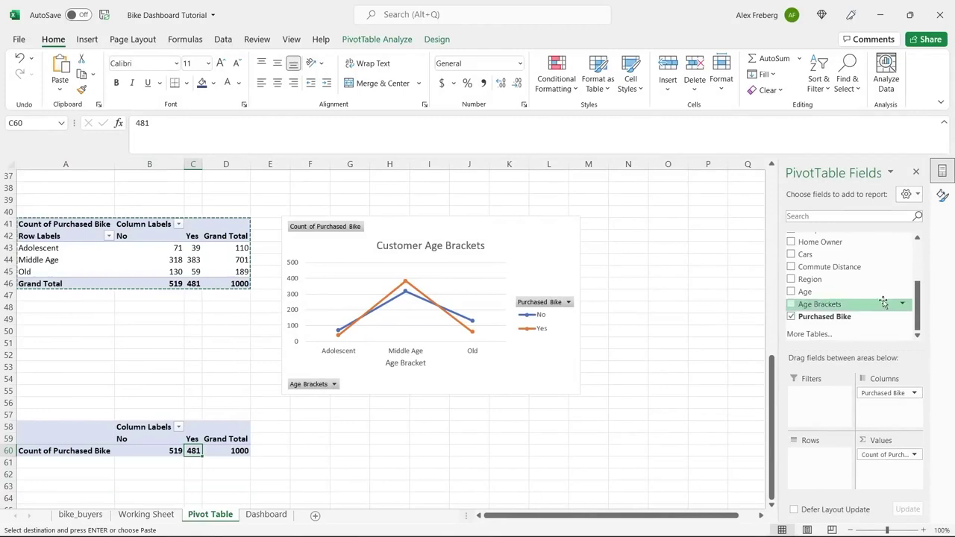
# Add the Age field to the rows of the copied pivot table at A58.
pyautogui.moveTo(803, 295); pyautogui.dragTo(817, 457)
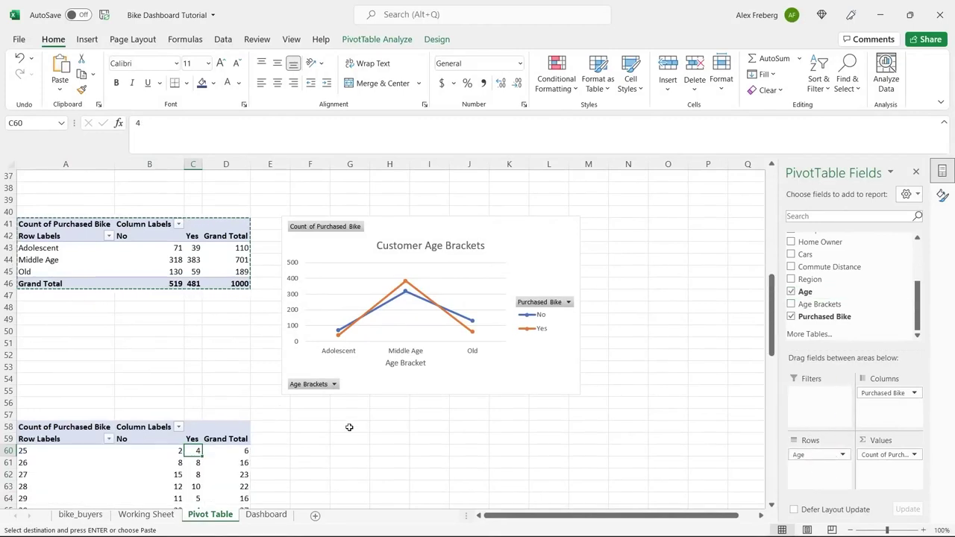
pyautogui.scroll(-5, 260, 410)
# Insert a Line with Markers chart from the age pivot table and place it directly beneath the Customer Age Brackets chart.
pyautogui.click(217, 395)
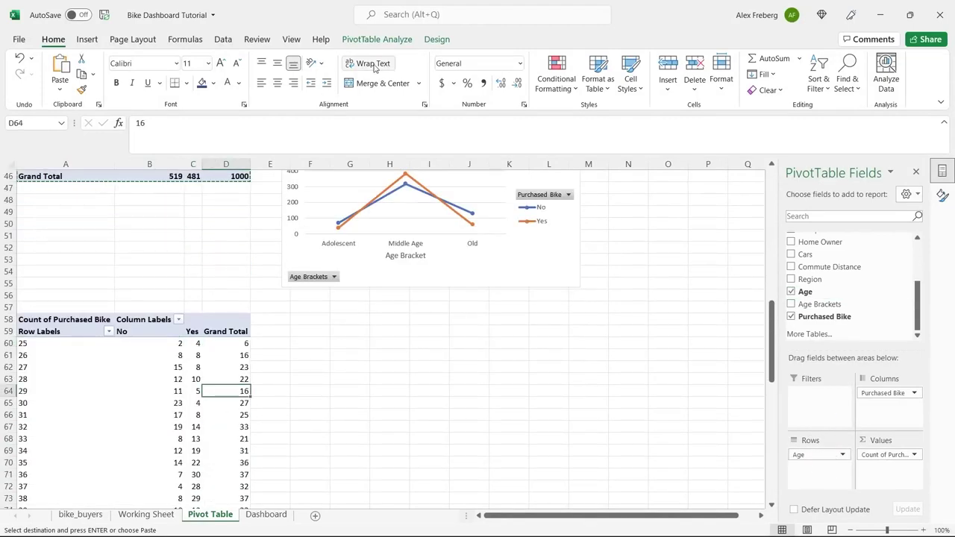
pyautogui.click(87, 40)
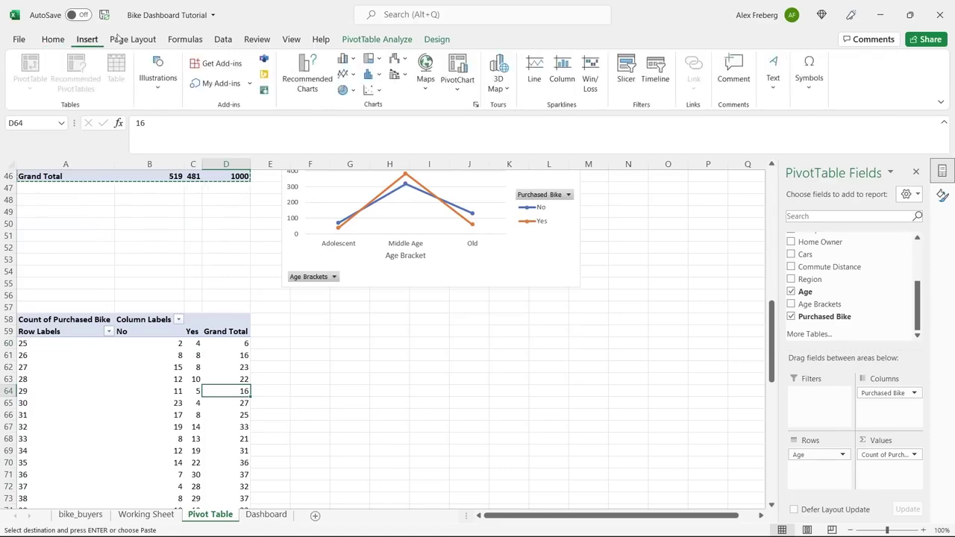
pyautogui.click(341, 65)
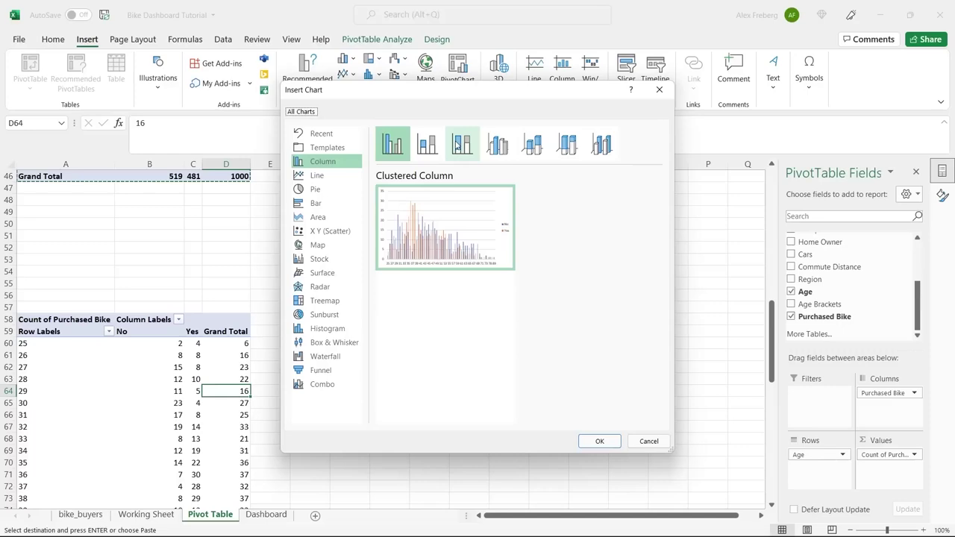
pyautogui.click(338, 182)
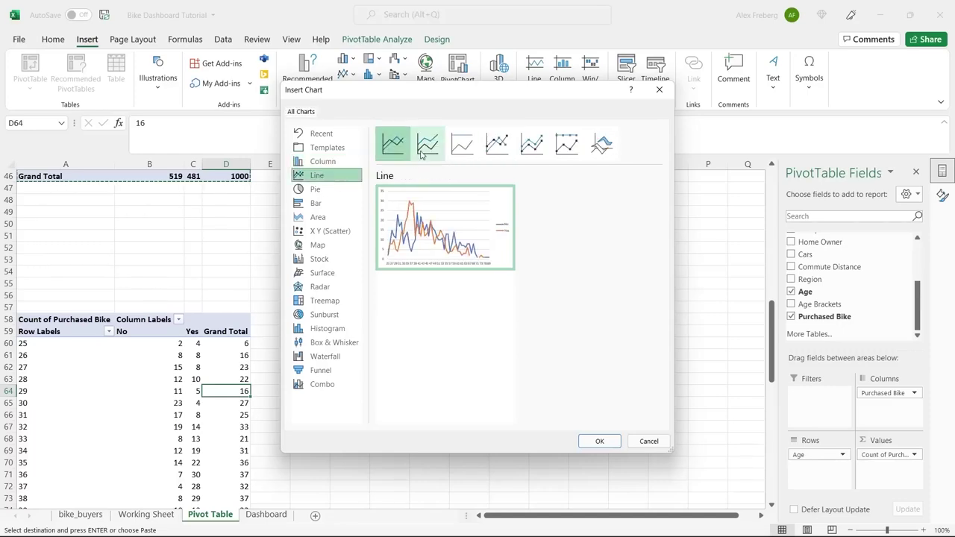
pyautogui.click(500, 141)
pyautogui.click(599, 441)
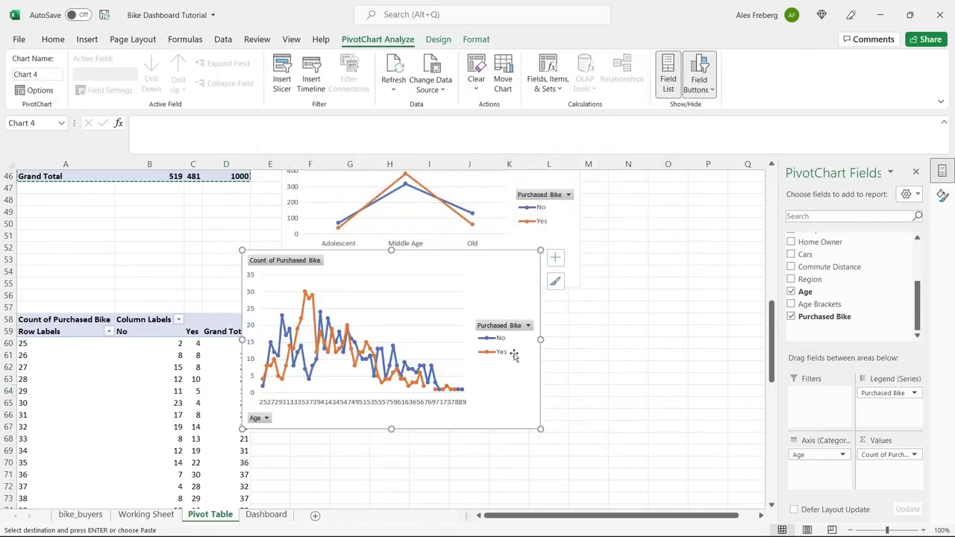
pyautogui.moveTo(421, 260); pyautogui.dragTo(462, 310)
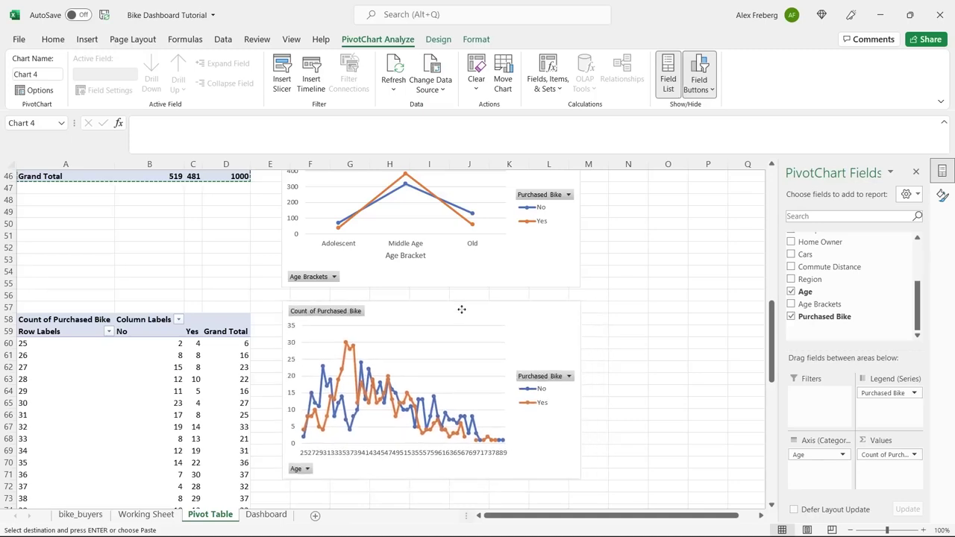
pyautogui.scroll(1, 586, 277)
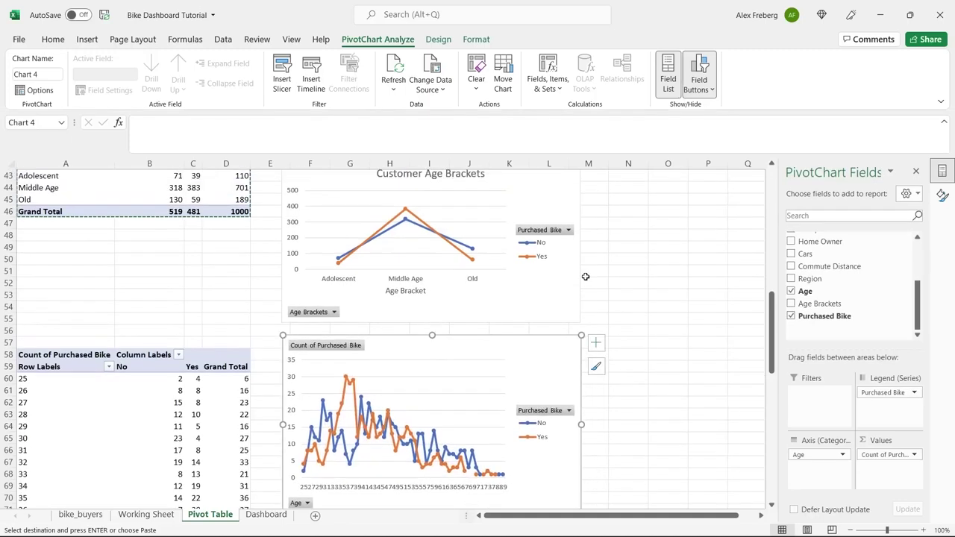
# Delete the age line chart beneath the Customer Age Brackets chart and clear the pending copy selection.
pyautogui.click(851, 529)
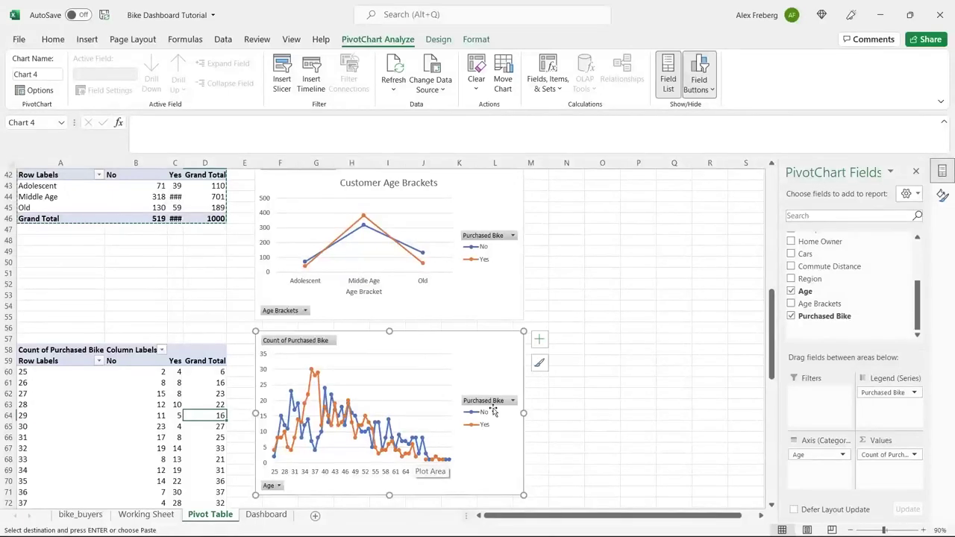
pyautogui.scroll(1, 595, 305)
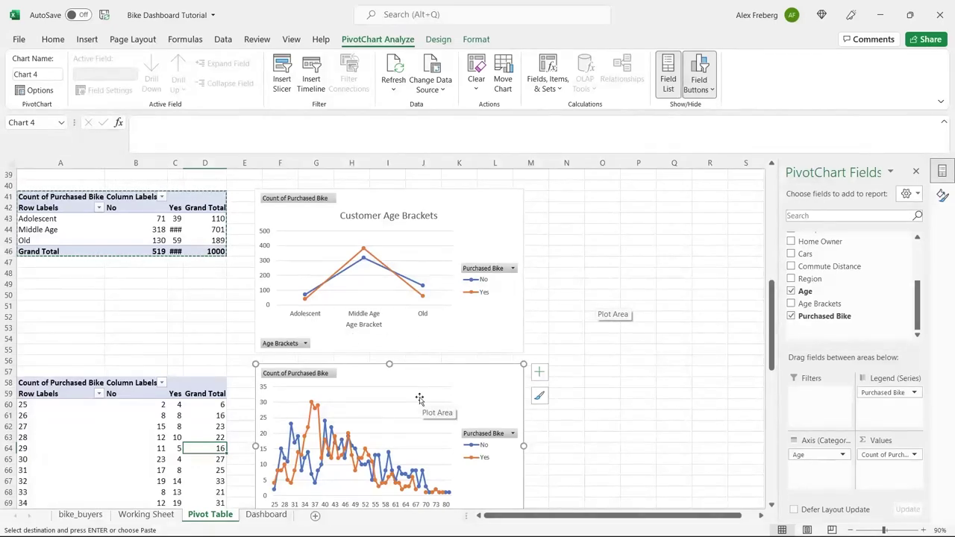
pyautogui.press('Delete')
pyautogui.click(171, 438)
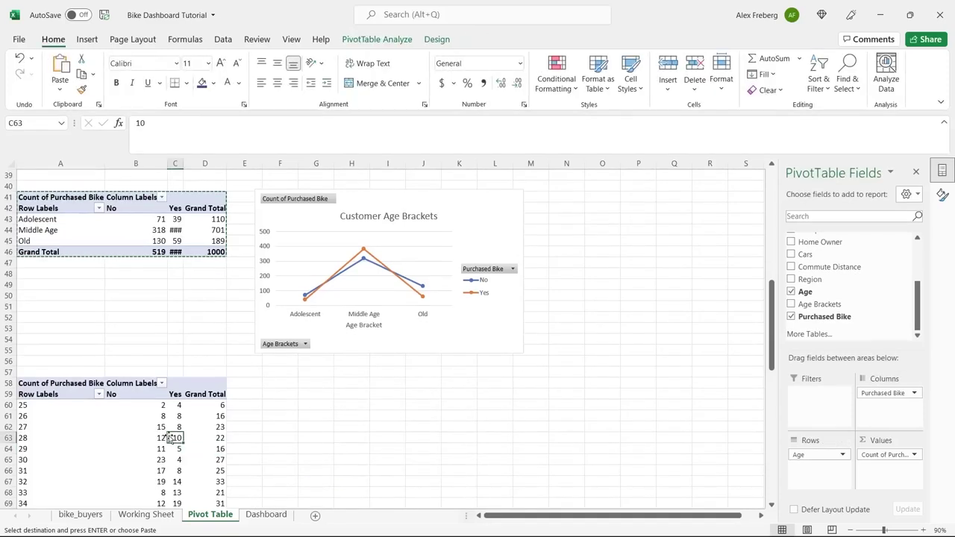
pyautogui.press('Return')
pyautogui.click(475, 309)
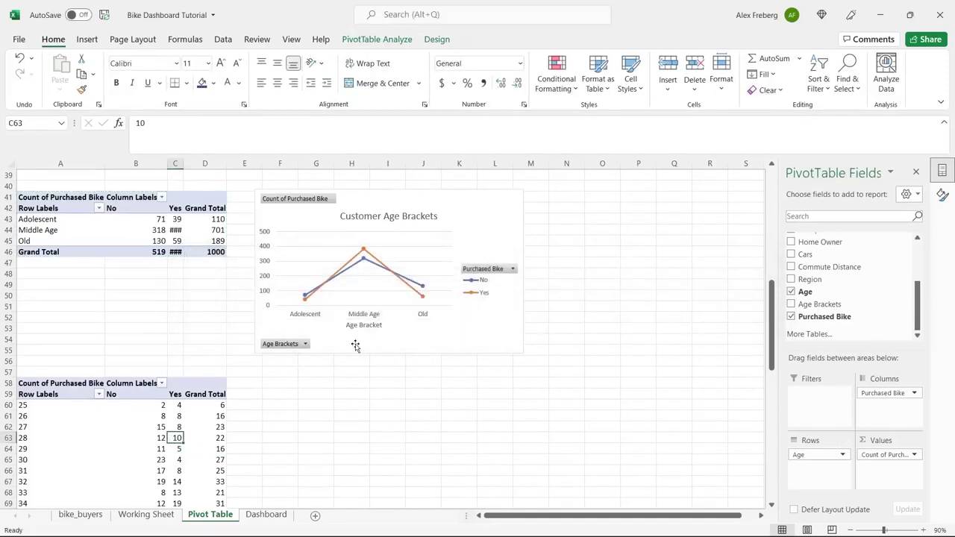
pyautogui.click(79, 396)
pyautogui.click(115, 326)
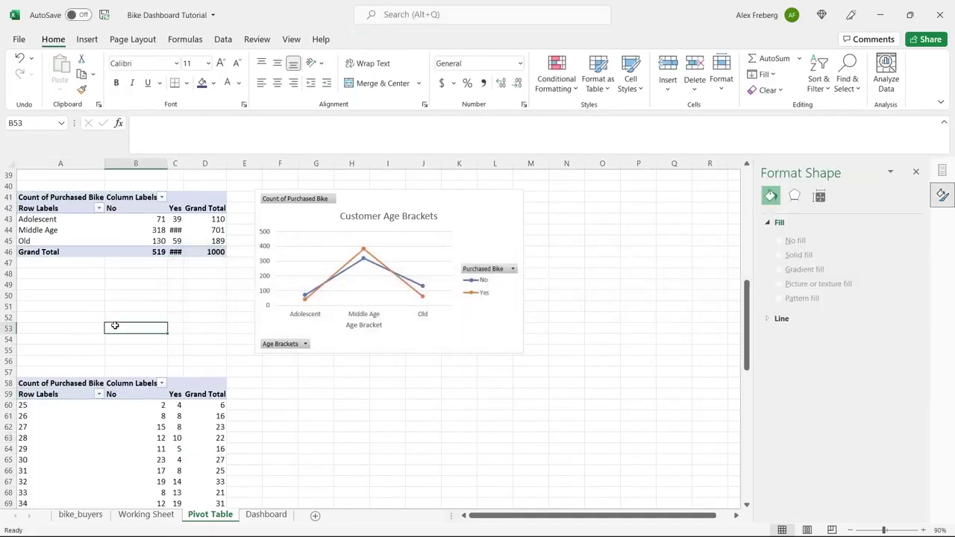
pyautogui.scroll(2, 115, 325)
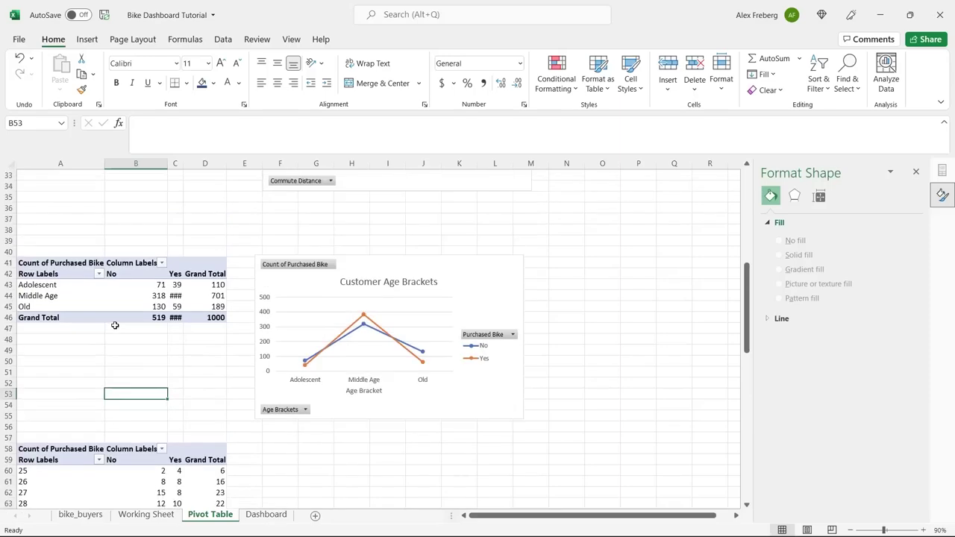
# In the M2 formula on Working Sheet, set the bracket labels to "Adolescent 0-30", "Middle Age 31-54" and "Old 55+".
pyautogui.click(146, 515)
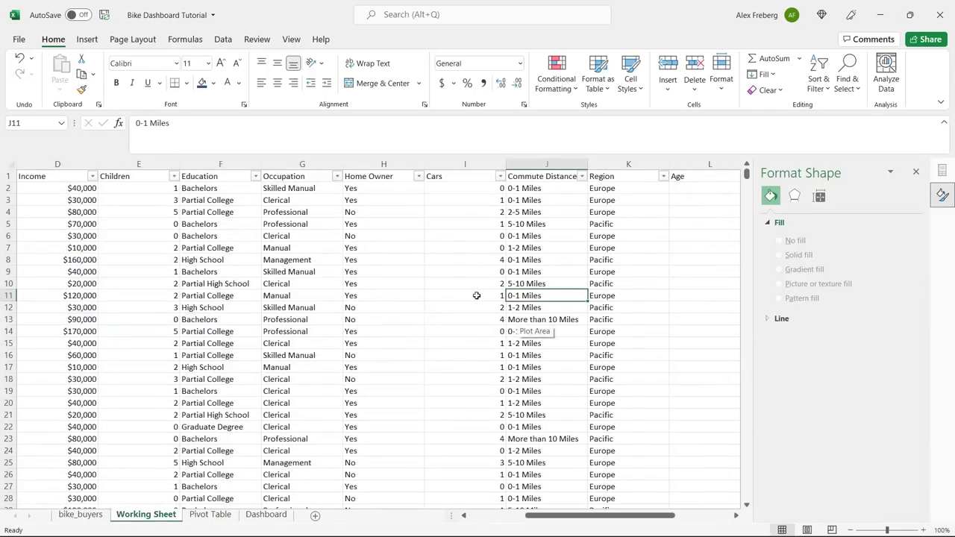
pyautogui.hscroll(3, 458, 296)
pyautogui.hscroll(-1, 458, 296)
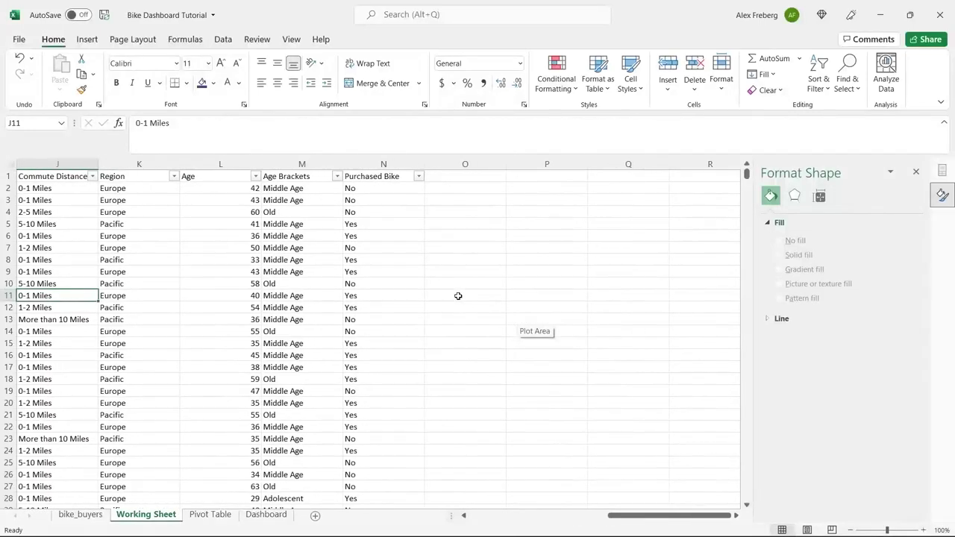
pyautogui.click(316, 194)
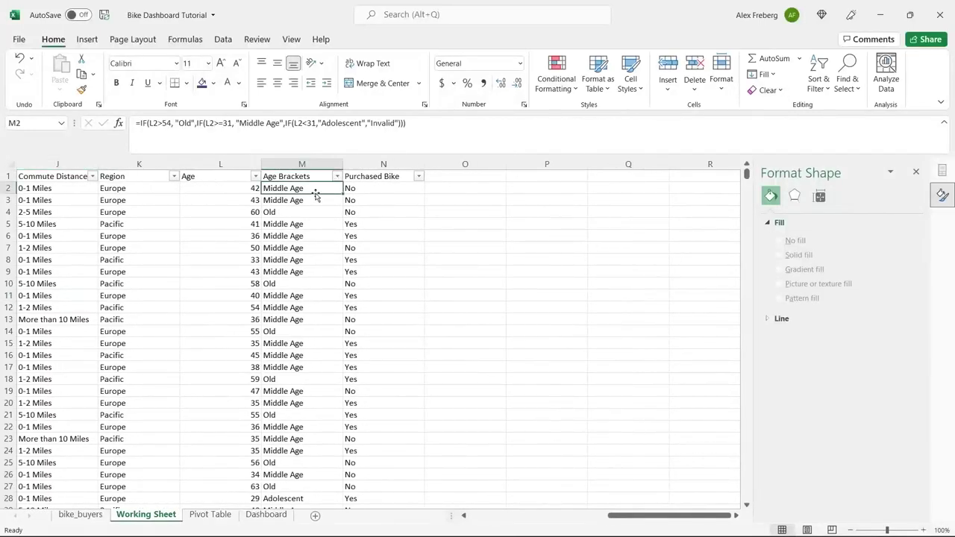
pyautogui.click(364, 123)
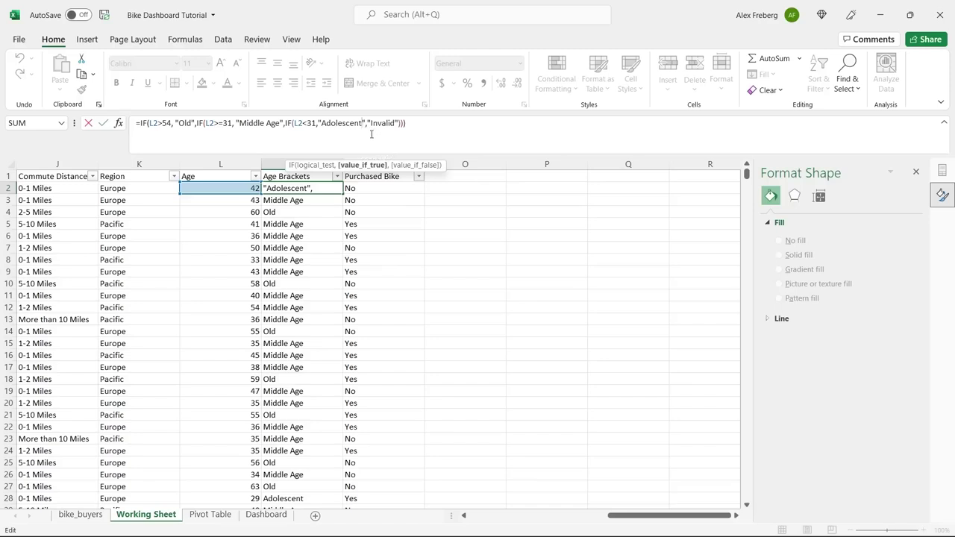
pyautogui.write('0-')
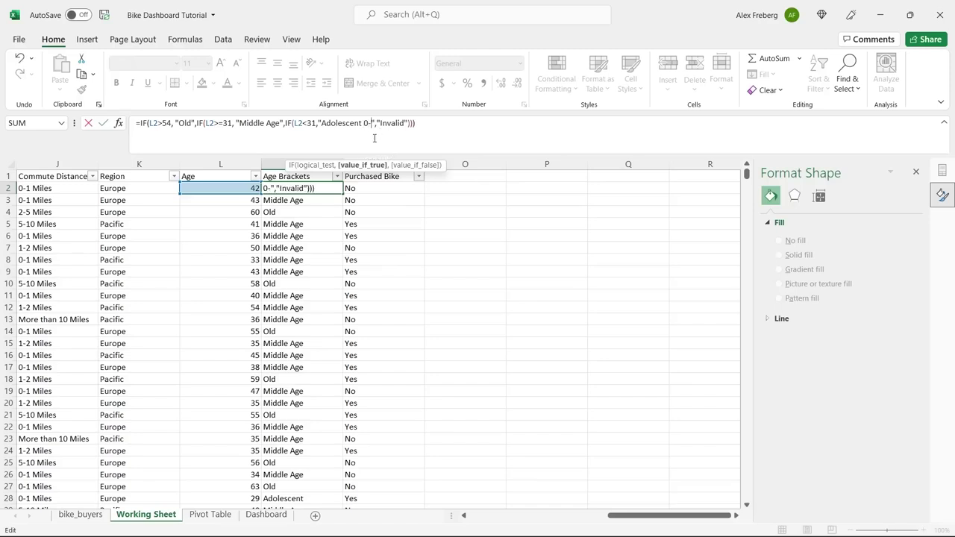
pyautogui.write('30')
pyautogui.click(280, 124)
pyautogui.write('31-54')
pyautogui.click(193, 124)
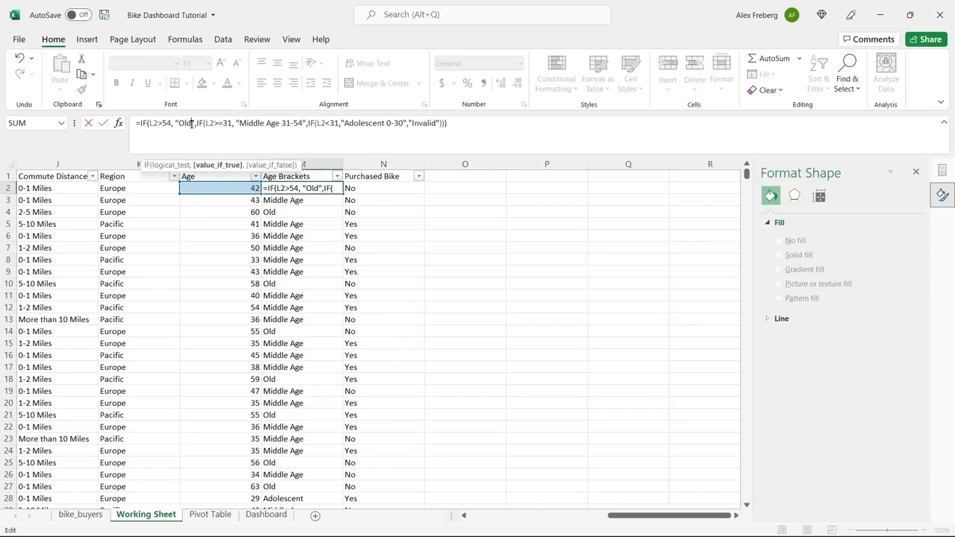
pyautogui.write('55+')
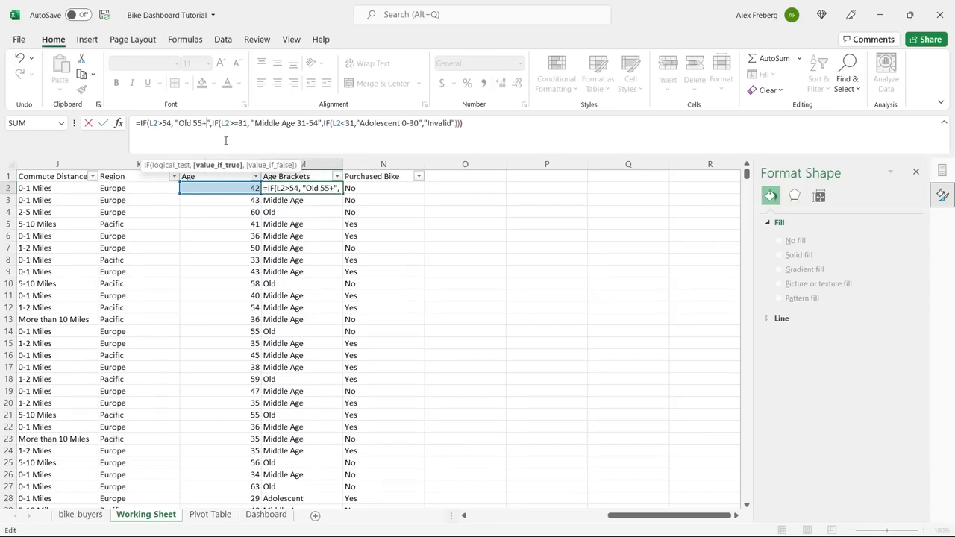
pyautogui.press('Return')
# Fill the revised Age Brackets formula from M2 down the whole column.
pyautogui.click(333, 188)
pyautogui.doubleClick(333, 188)
pyautogui.click(395, 213)
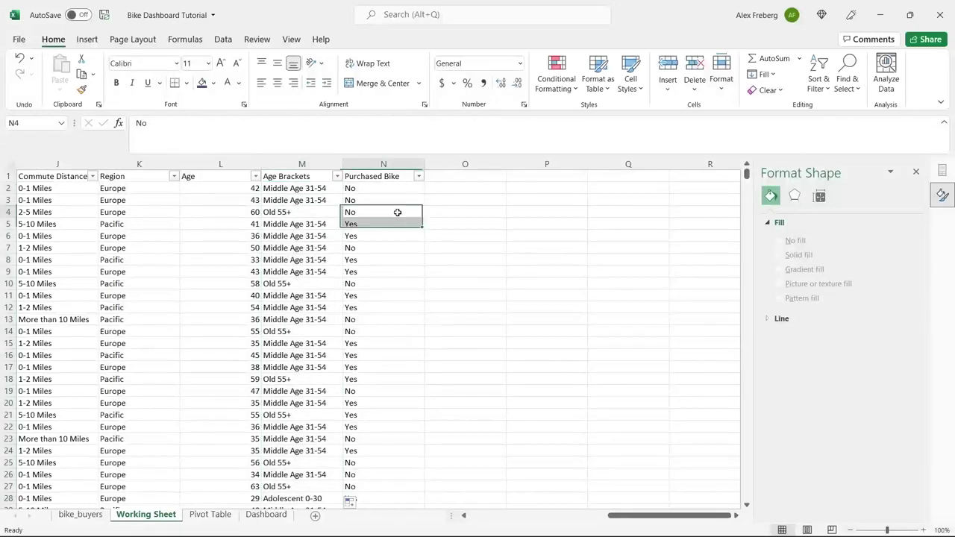
# Refresh the age brackets pivot table on the Pivot Table sheet with the revised bracket labels.
pyautogui.click(211, 514)
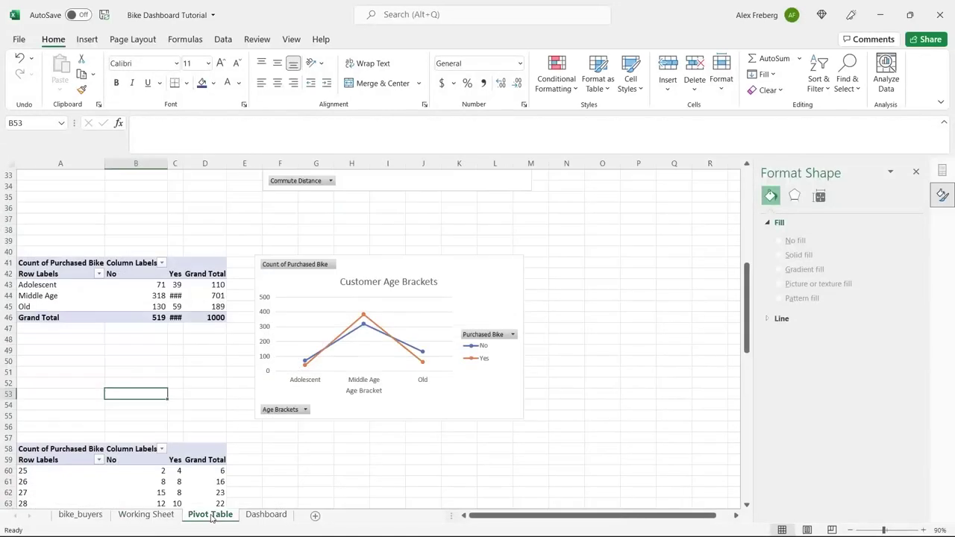
pyautogui.click(186, 308)
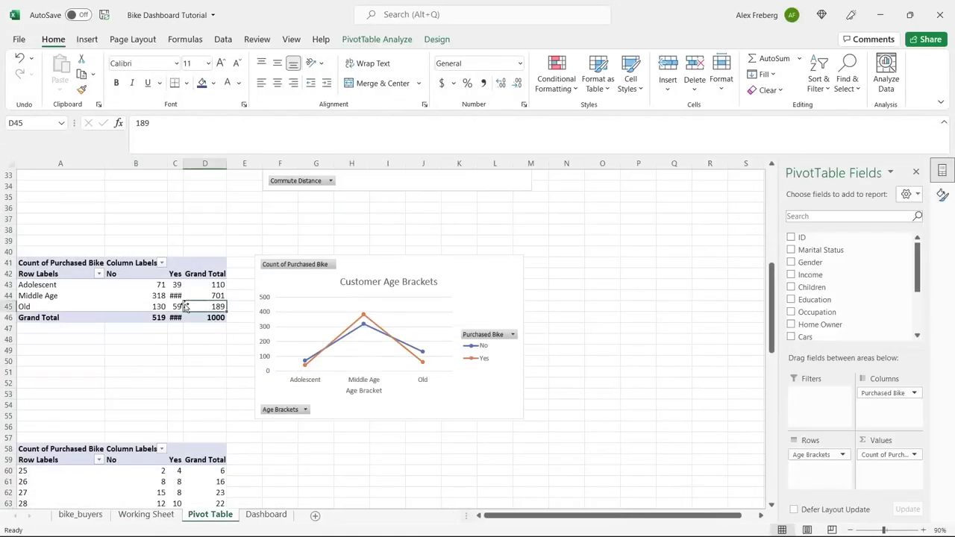
pyautogui.click(223, 39)
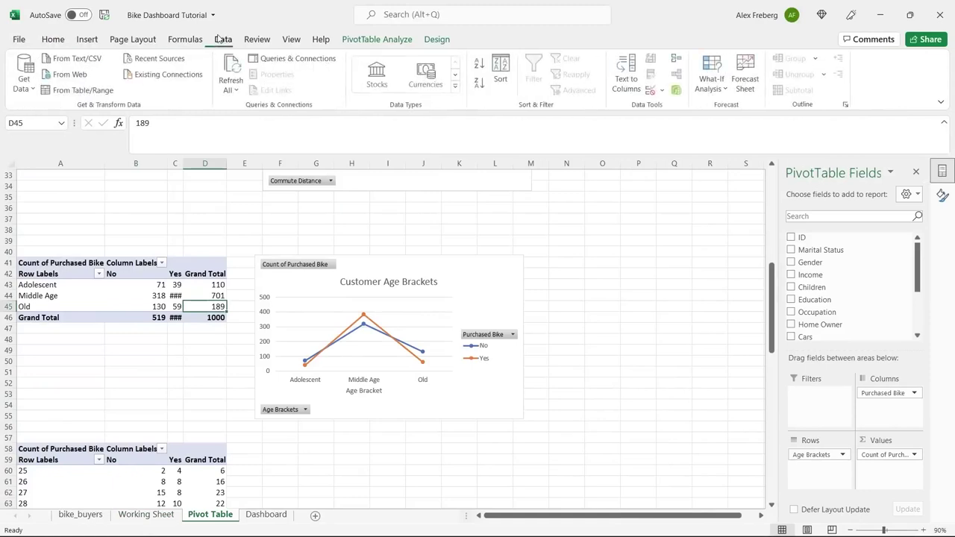
pyautogui.click(232, 74)
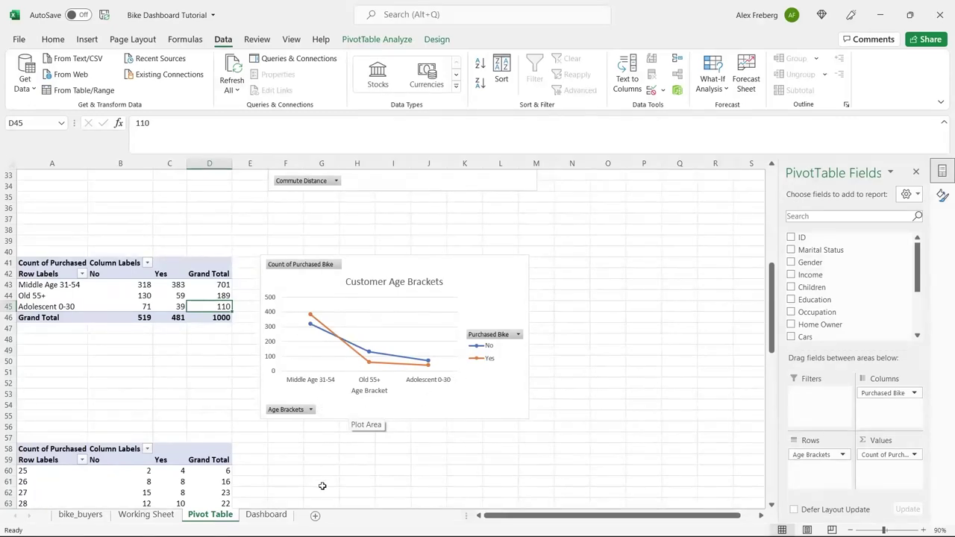
# Undo the pivot table refresh and the bracket label changes in the Age Brackets column of Working Sheet.
pyautogui.click(157, 521)
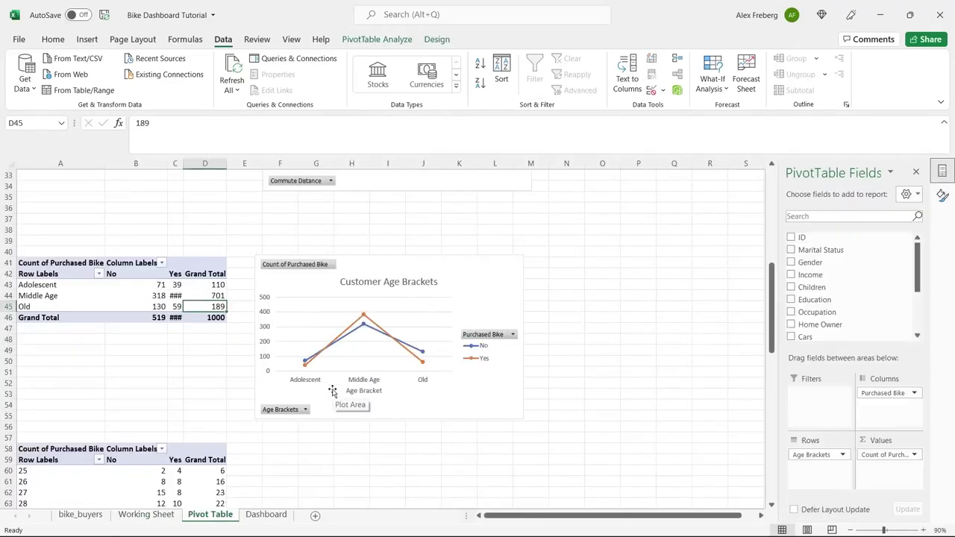
pyautogui.click(155, 516)
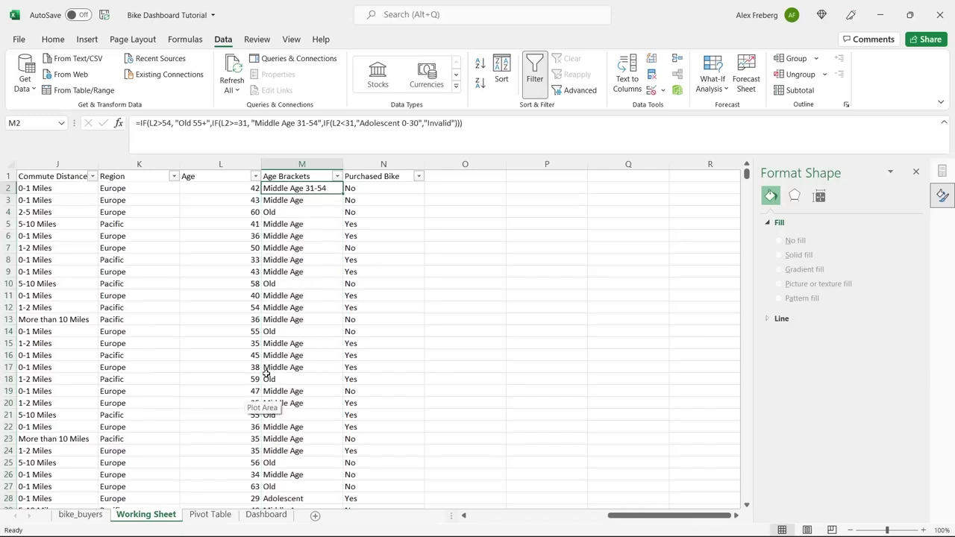
pyautogui.hotkey('ctrl', 'z')
pyautogui.click(438, 261)
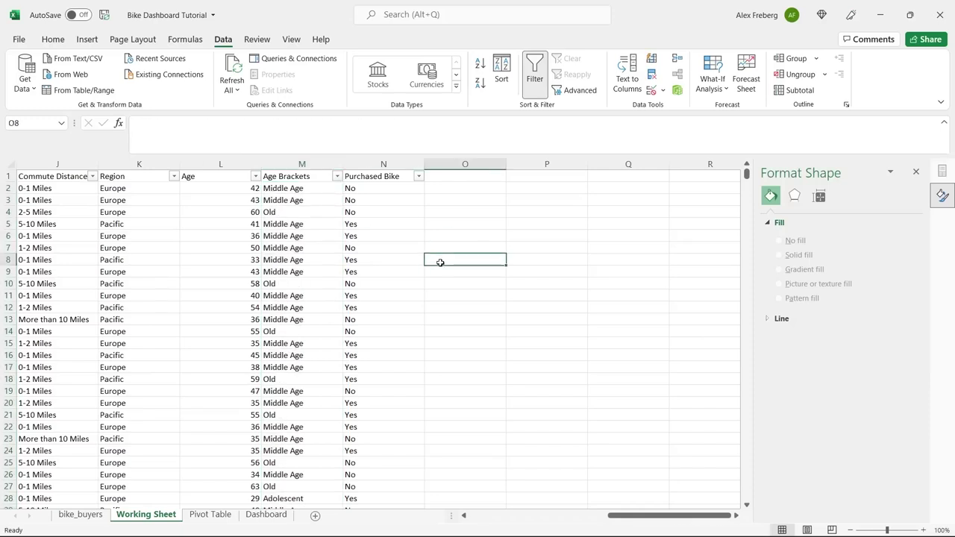
# Widen column C on the Pivot Table sheet so the Yes counts fit.
pyautogui.click(209, 515)
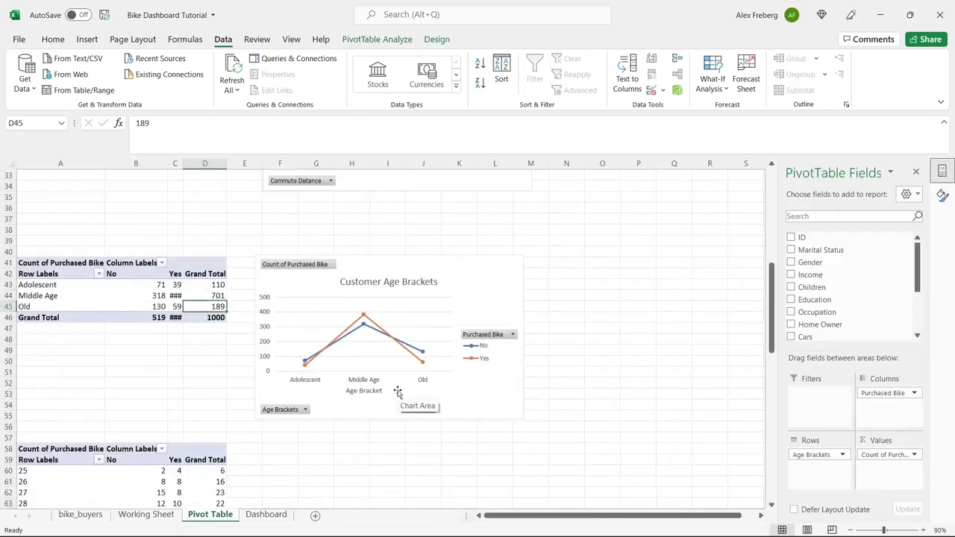
pyautogui.moveTo(187, 164); pyautogui.dragTo(200, 163)
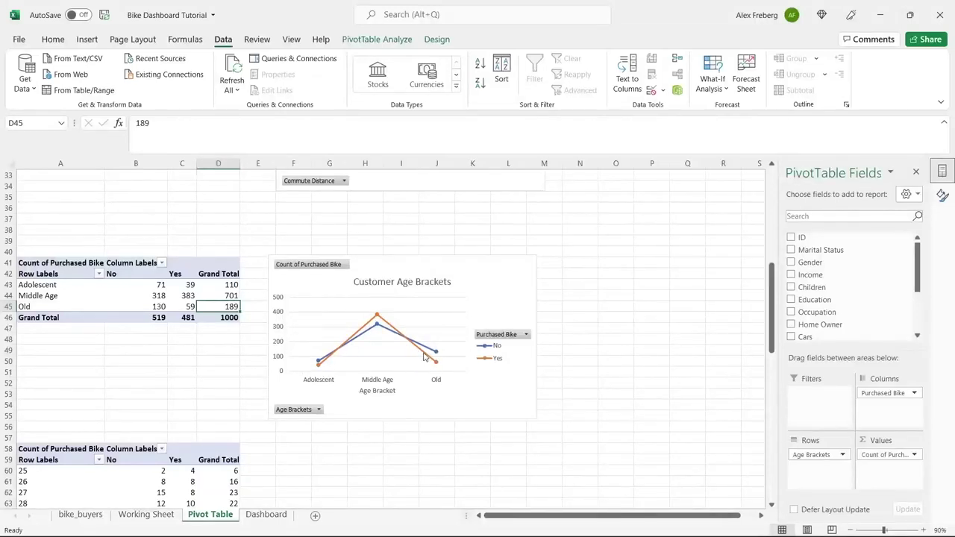
pyautogui.moveTo(64, 287); pyautogui.dragTo(67, 302)
pyautogui.click(68, 307)
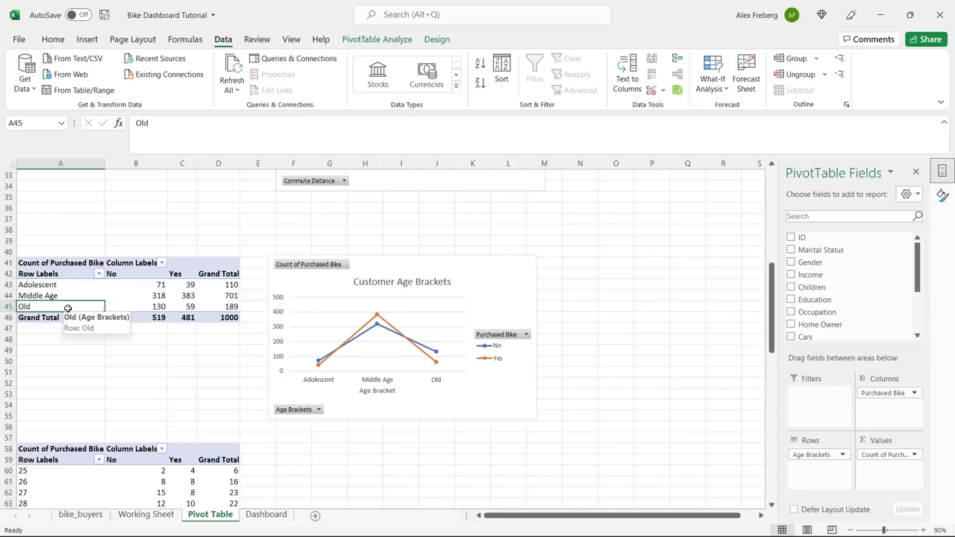
# Deselect the pivot table and close the Format Shape pane.
pyautogui.click(420, 451)
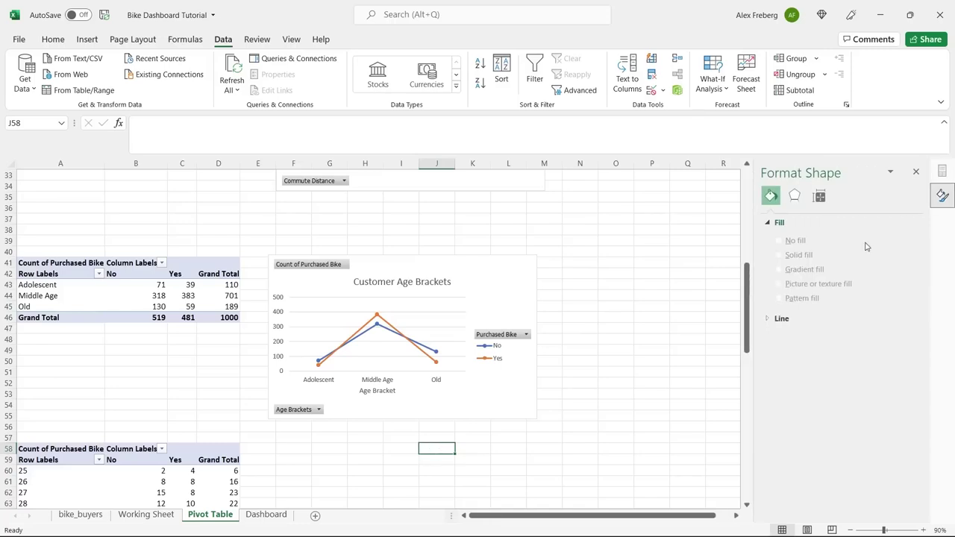
pyautogui.click(918, 173)
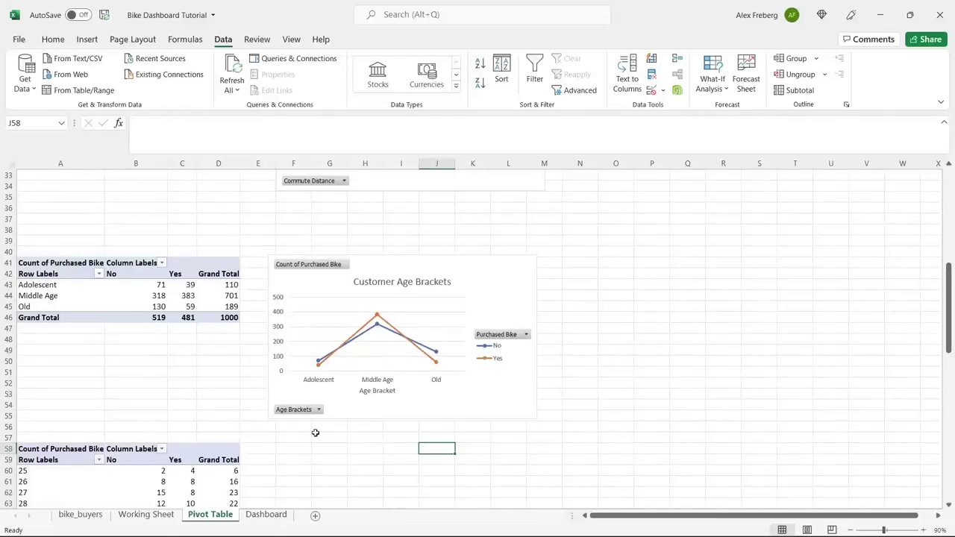
pyautogui.scroll(11, 316, 433)
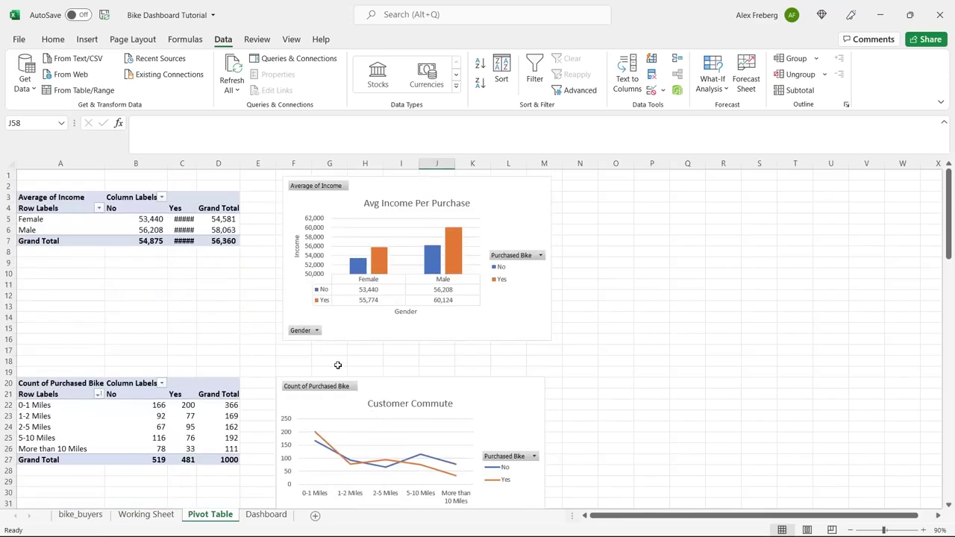
# Copy the Avg Income Per Purchase chart onto the Dashboard sheet, shrinking it slightly and moving it near the sheet's upper edge.
pyautogui.click(487, 327)
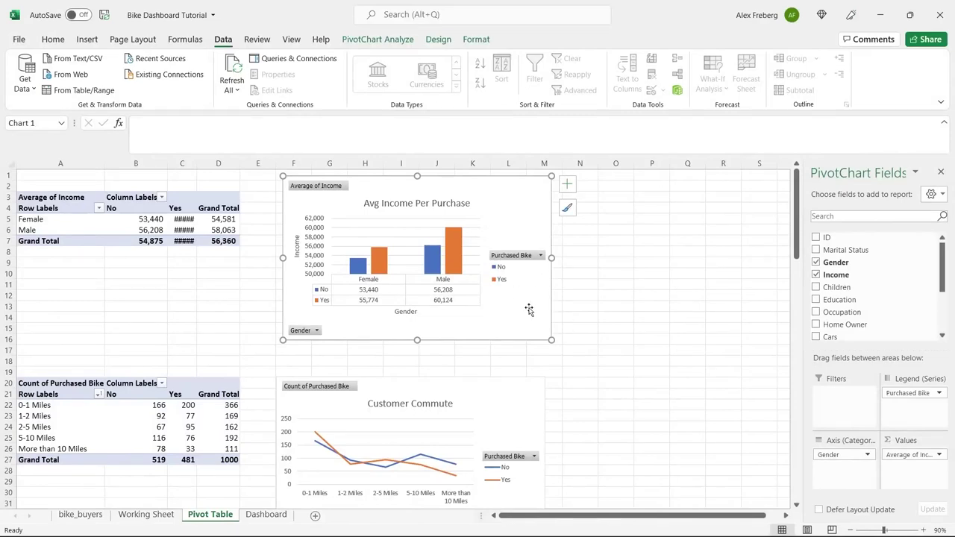
pyautogui.click(273, 516)
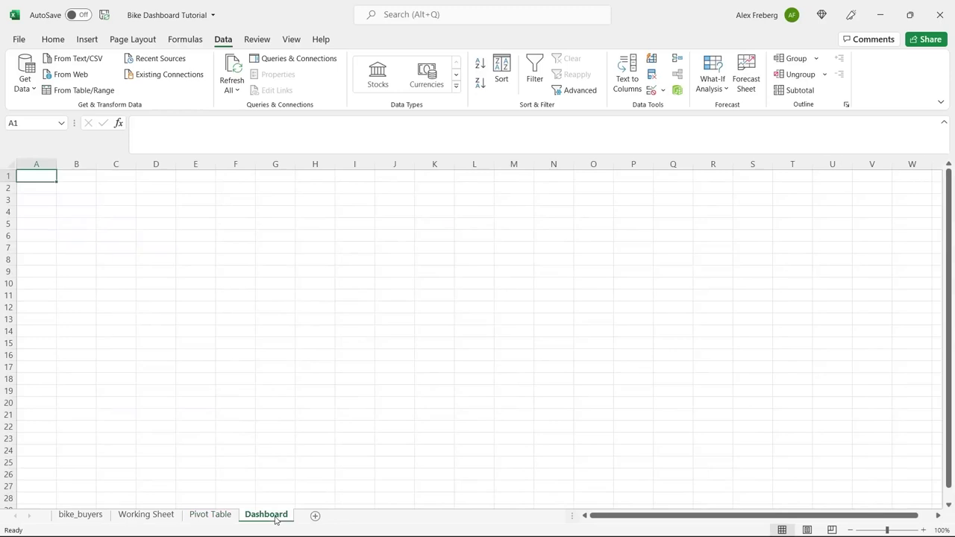
pyautogui.click(221, 222)
pyautogui.hotkey('ctrl', 'v')
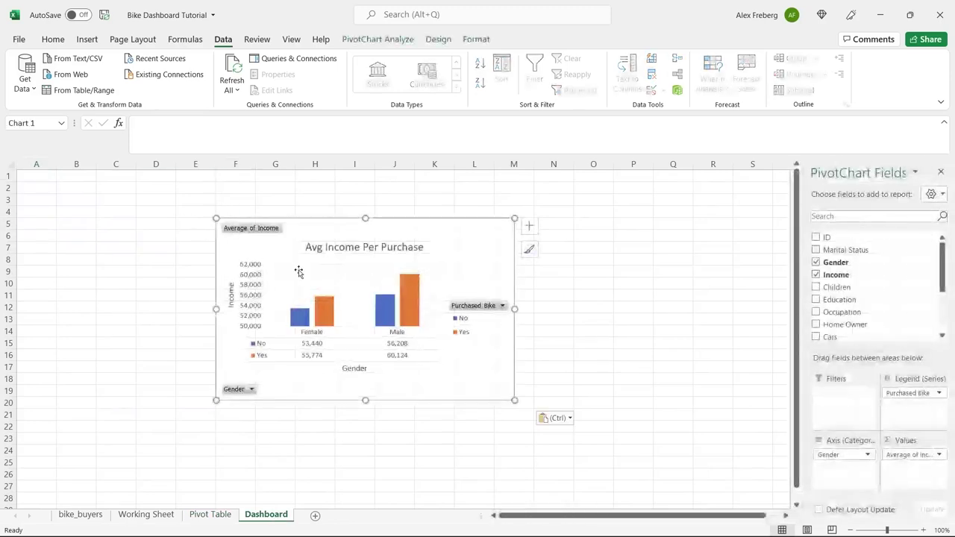
pyautogui.moveTo(515, 401)
pyautogui.mouseDown()
pyautogui.moveTo(447, 329)
pyautogui.moveTo(499, 365)
pyautogui.moveTo(500, 390)
pyautogui.mouseUp()
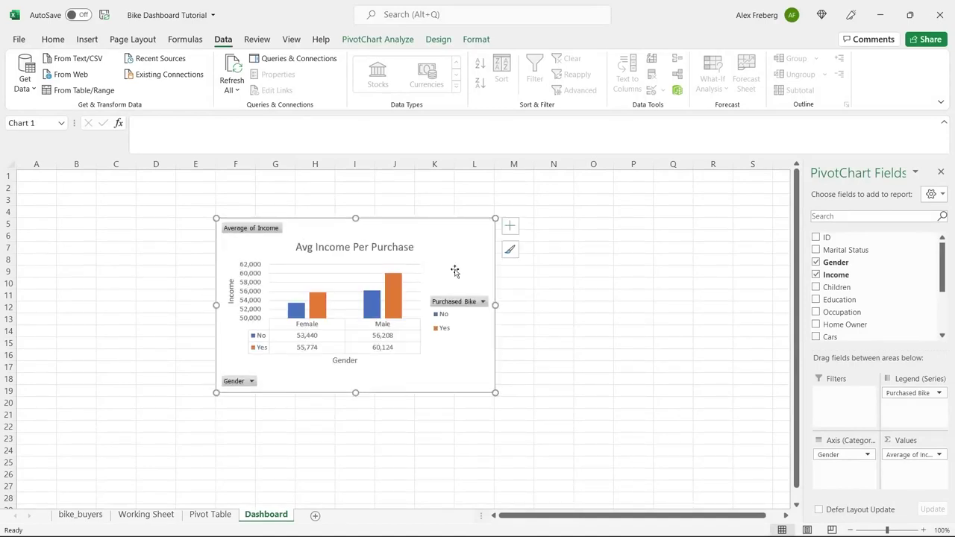
pyautogui.moveTo(450, 250); pyautogui.dragTo(620, 212)
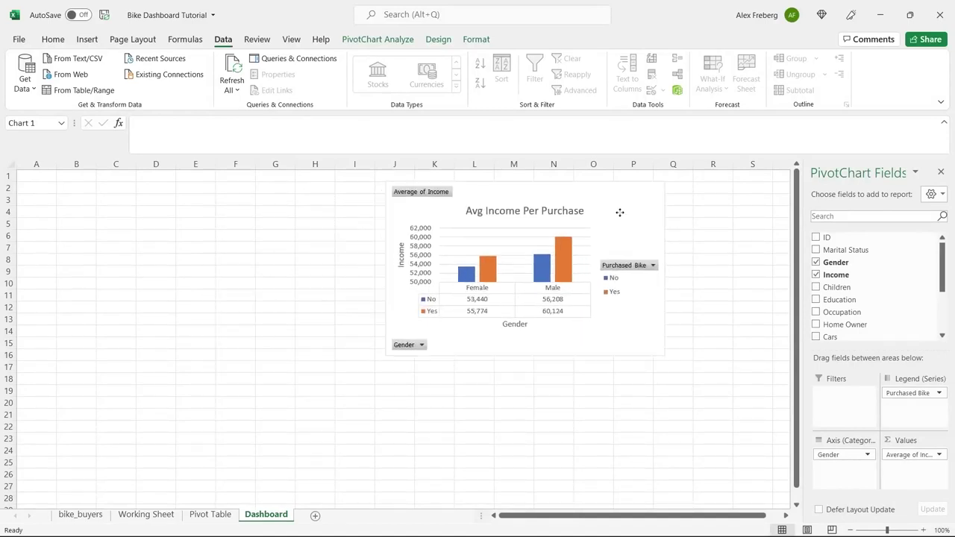
# Try to copy the Customer Commute chart onto the Dashboard sheet, and shift the existing chart down to about row 9.
pyautogui.click(849, 529)
pyautogui.click(848, 530)
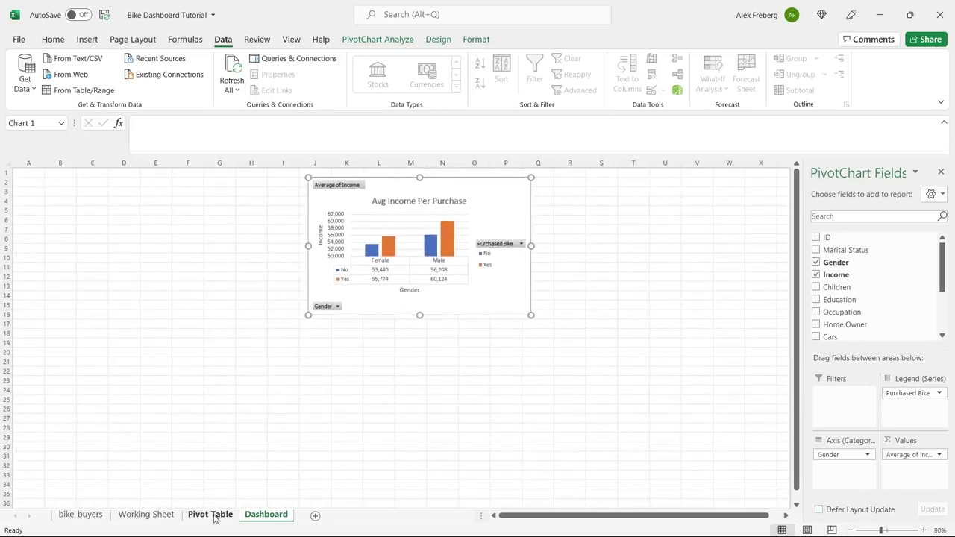
pyautogui.click(210, 515)
pyautogui.click(397, 382)
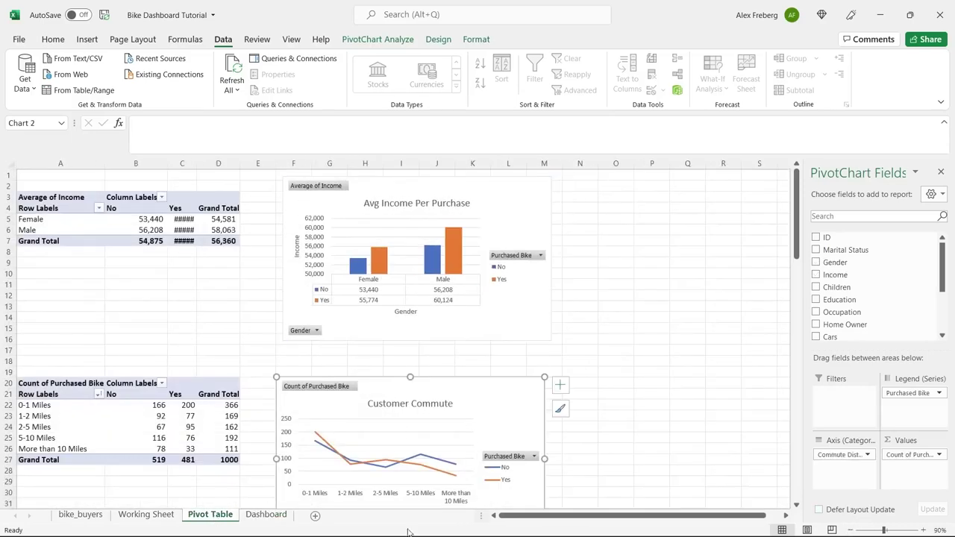
pyautogui.click(262, 514)
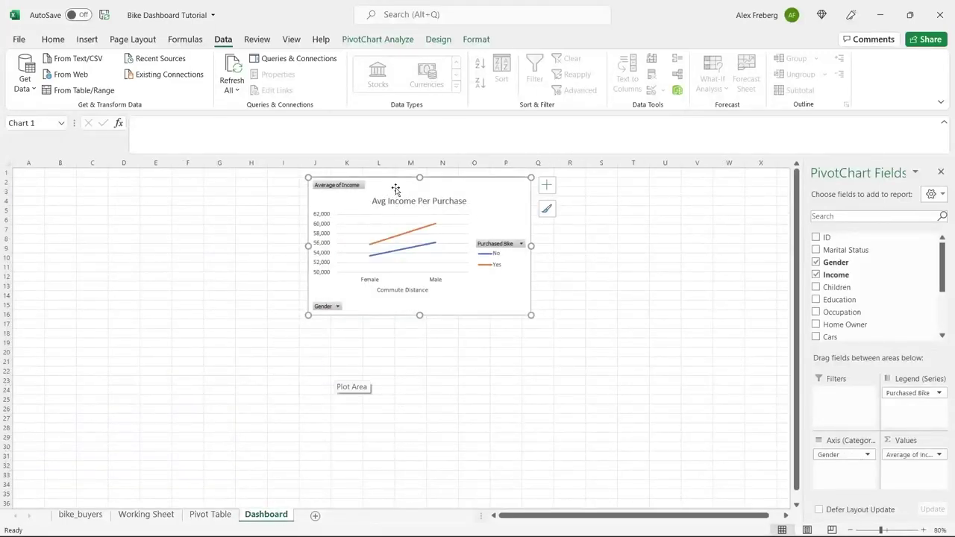
pyautogui.moveTo(395, 185); pyautogui.dragTo(341, 261)
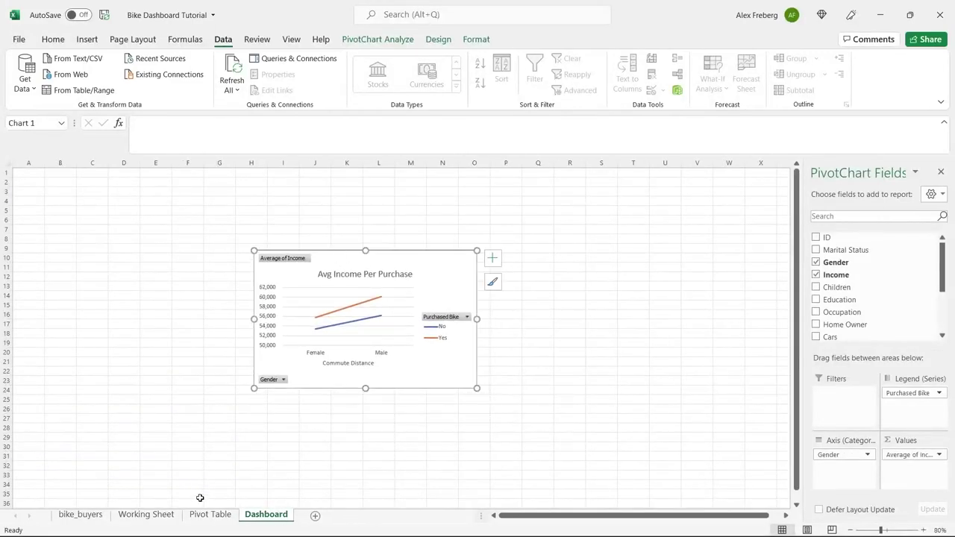
pyautogui.click(205, 521)
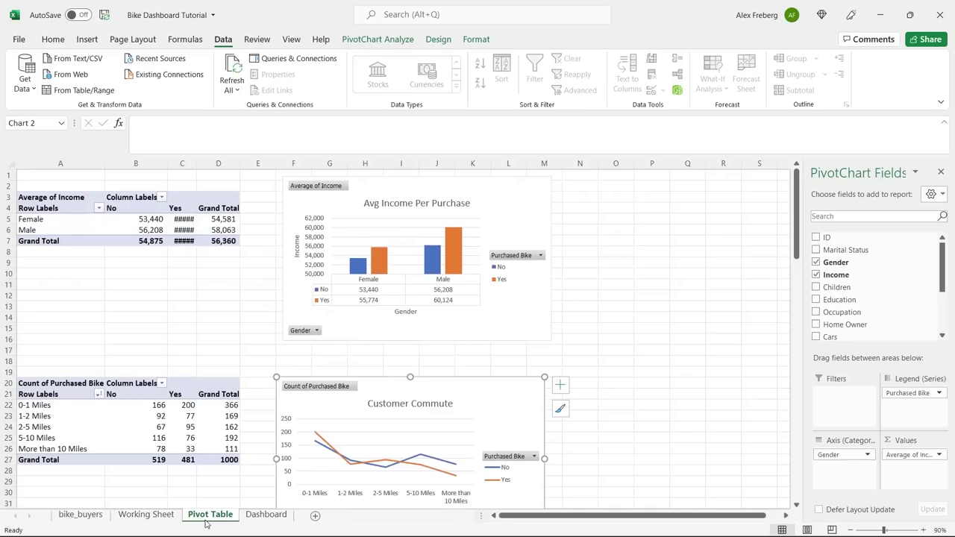
pyautogui.click(494, 196)
pyautogui.click(481, 405)
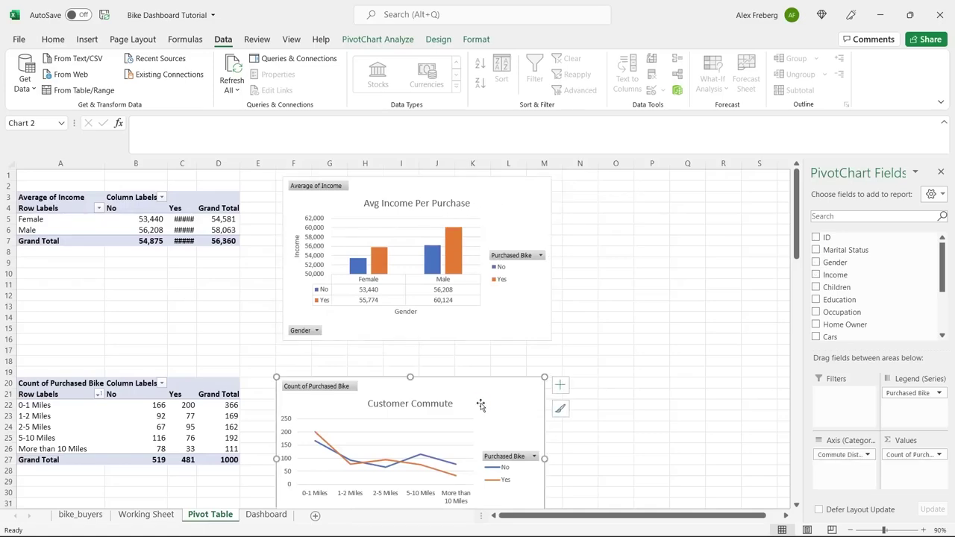
pyautogui.click(269, 516)
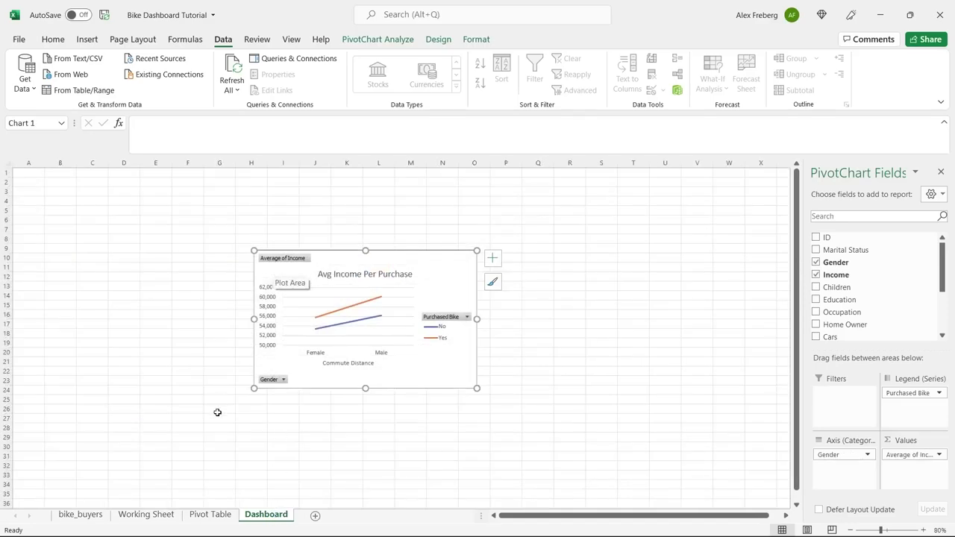
# Copy the Customer Commute chart from the Pivot Table sheet and paste it at cell G17 of the Dashboard sheet.
pyautogui.click(209, 515)
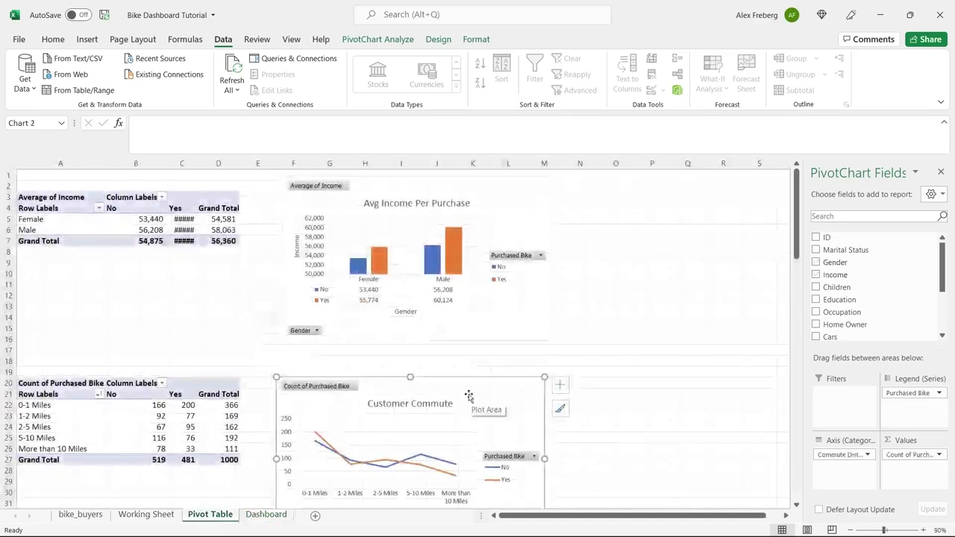
pyautogui.rightClick(476, 377)
pyautogui.click(500, 187)
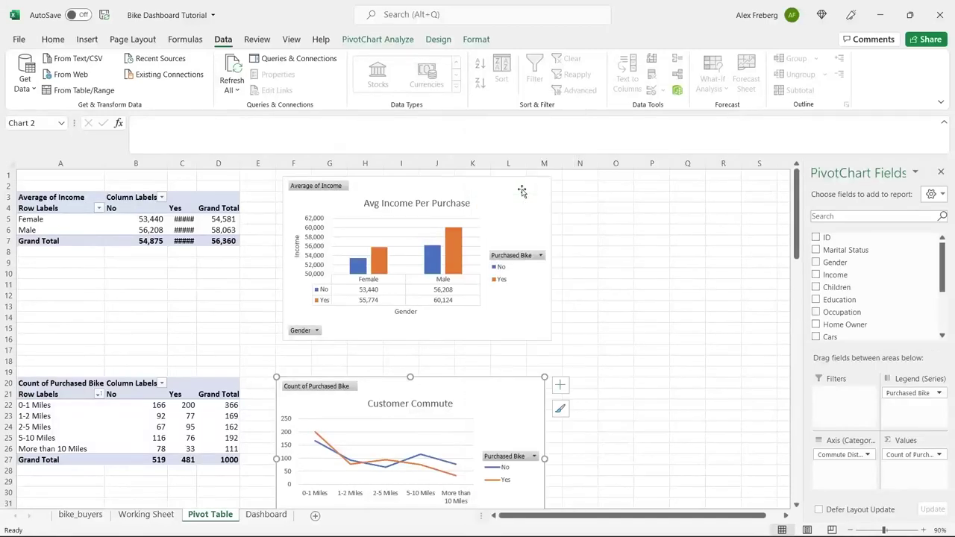
pyautogui.click(267, 516)
pyautogui.click(219, 324)
pyautogui.rightClick(221, 325)
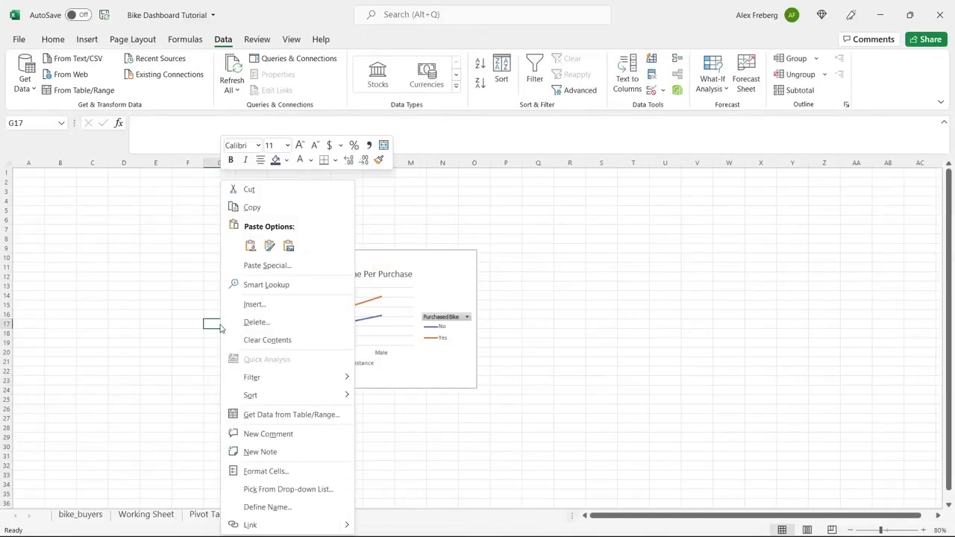
pyautogui.click(251, 246)
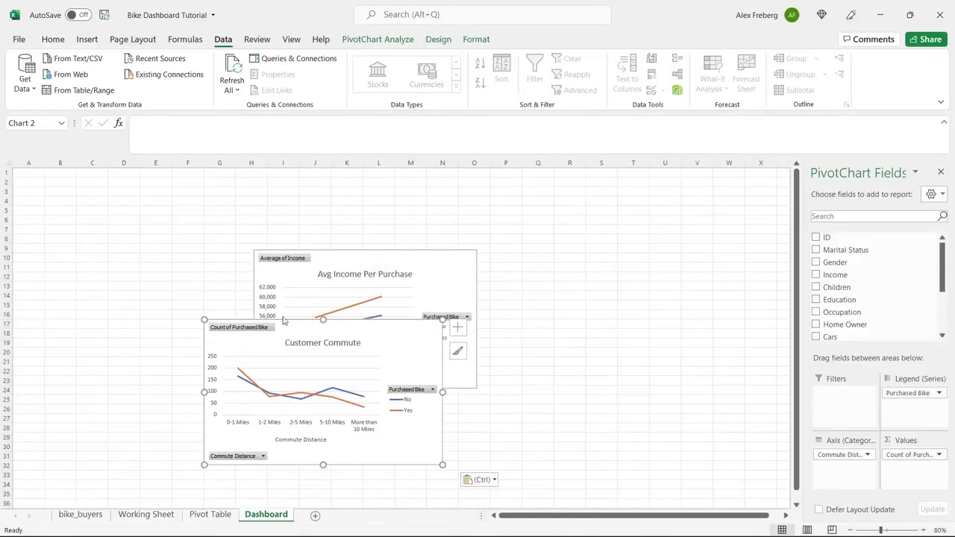
# Move the Customer Commute chart to the right of the Avg Income Per Purchase chart on the Dashboard sheet.
pyautogui.click(303, 337)
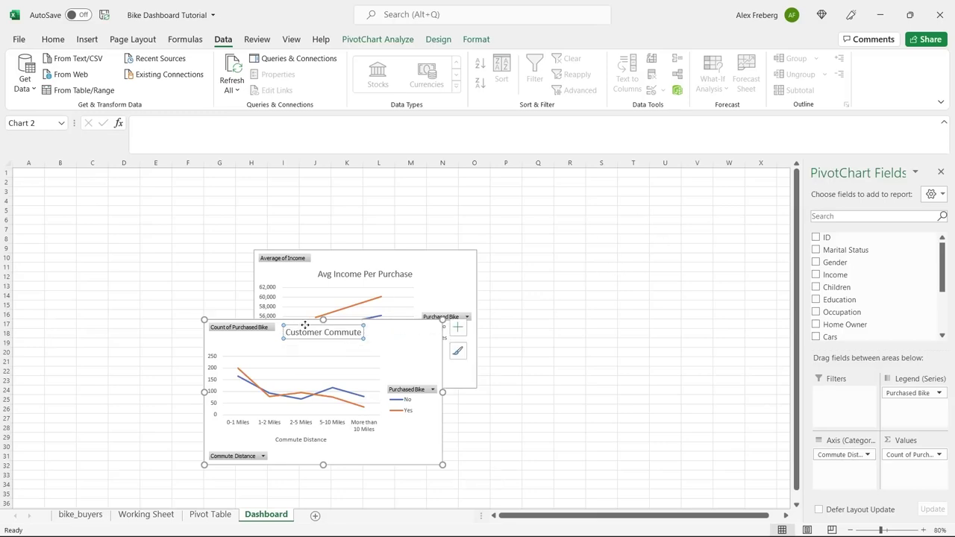
pyautogui.moveTo(305, 328); pyautogui.dragTo(575, 256)
pyautogui.click(410, 454)
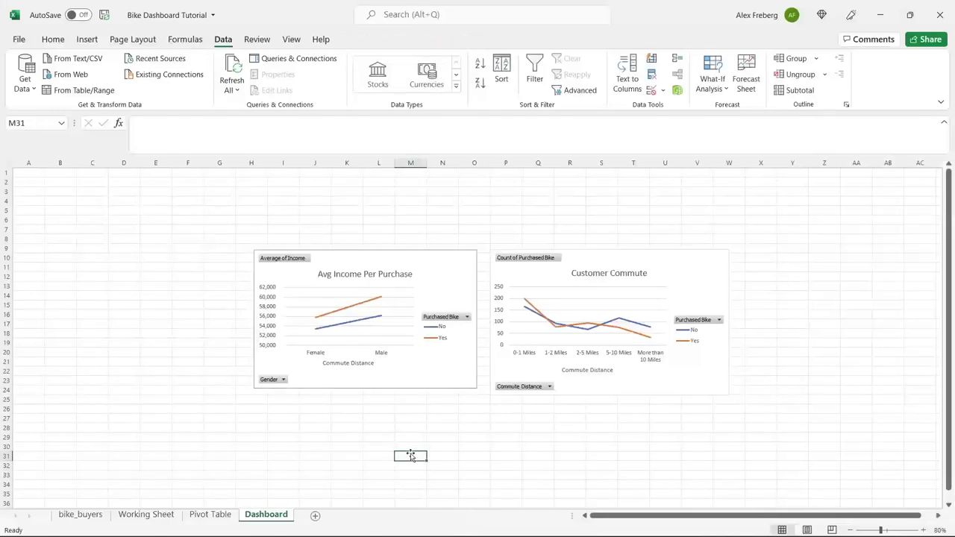
# Copy the Customer Age Brackets chart from the Pivot Table sheet onto the Dashboard sheet, below the other two charts.
pyautogui.click(221, 521)
pyautogui.click(565, 374)
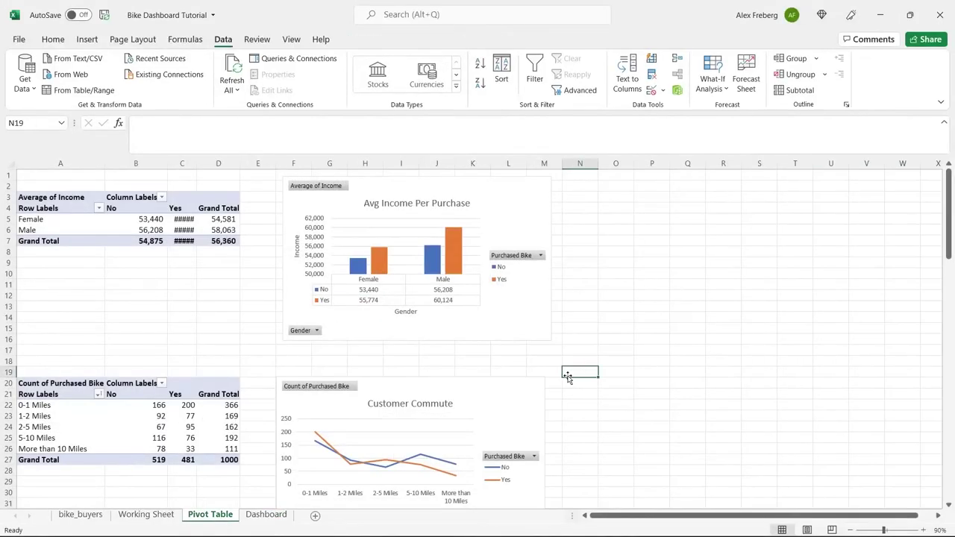
pyautogui.scroll(-10, 568, 376)
pyautogui.scroll(-2, 567, 376)
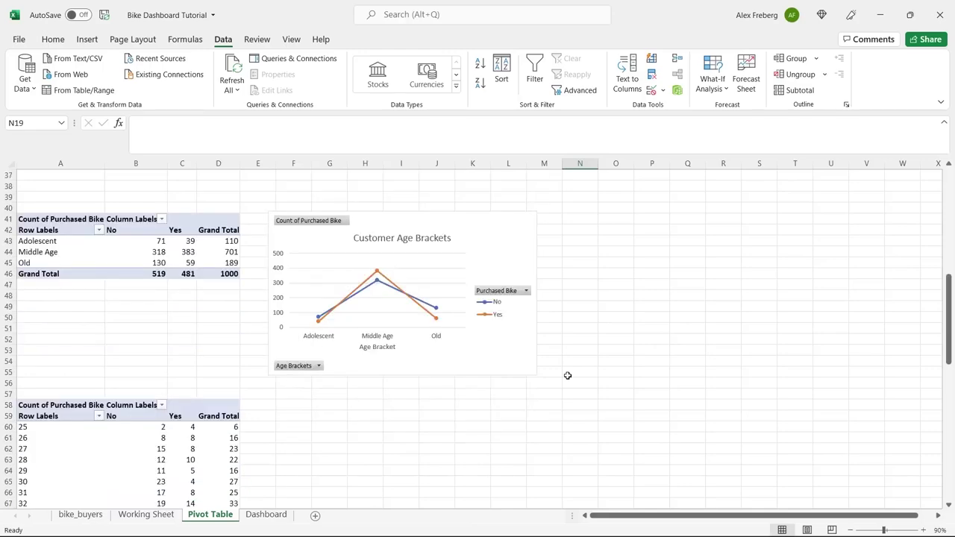
pyautogui.click(468, 231)
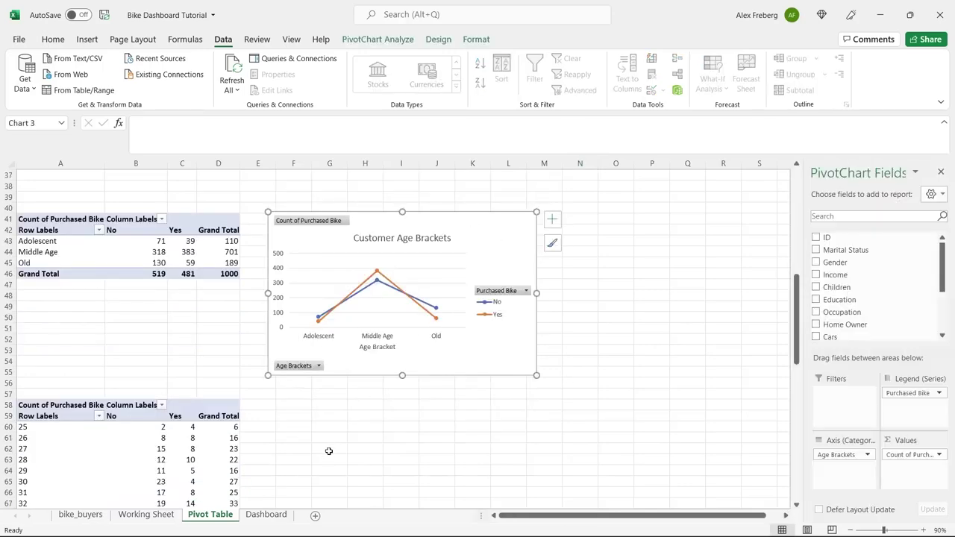
pyautogui.click(266, 515)
pyautogui.click(275, 436)
pyautogui.hotkey('ctrl', 'v')
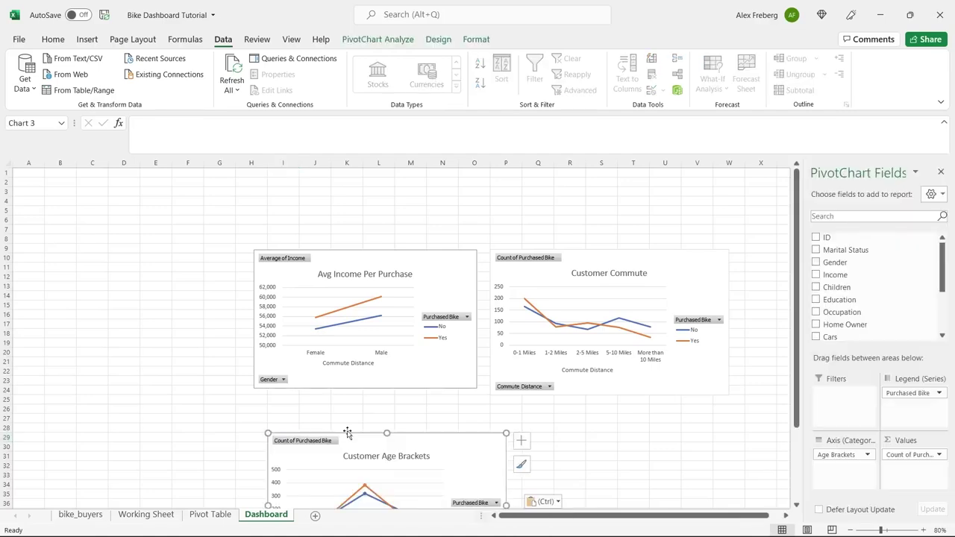
# Rearrange the Dashboard charts with Avg Income Per Purchase and Customer Commute side by side and Customer Age Brackets below between them.
pyautogui.click(363, 252)
pyautogui.moveTo(363, 252); pyautogui.dragTo(328, 200)
pyautogui.moveTo(404, 427); pyautogui.dragTo(317, 350)
pyautogui.moveTo(617, 259); pyautogui.dragTo(583, 215)
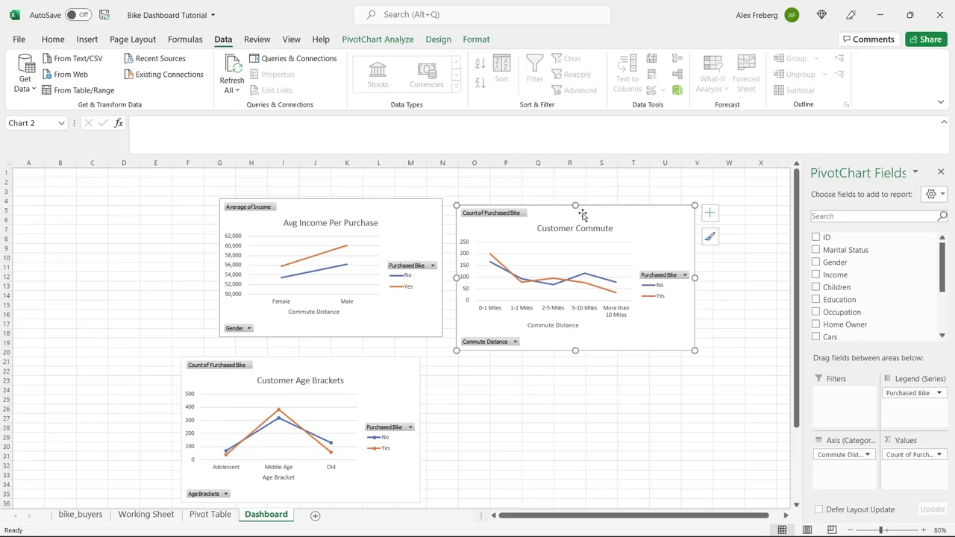
pyautogui.moveTo(388, 367); pyautogui.dragTo(534, 412)
pyautogui.moveTo(594, 217); pyautogui.dragTo(668, 262)
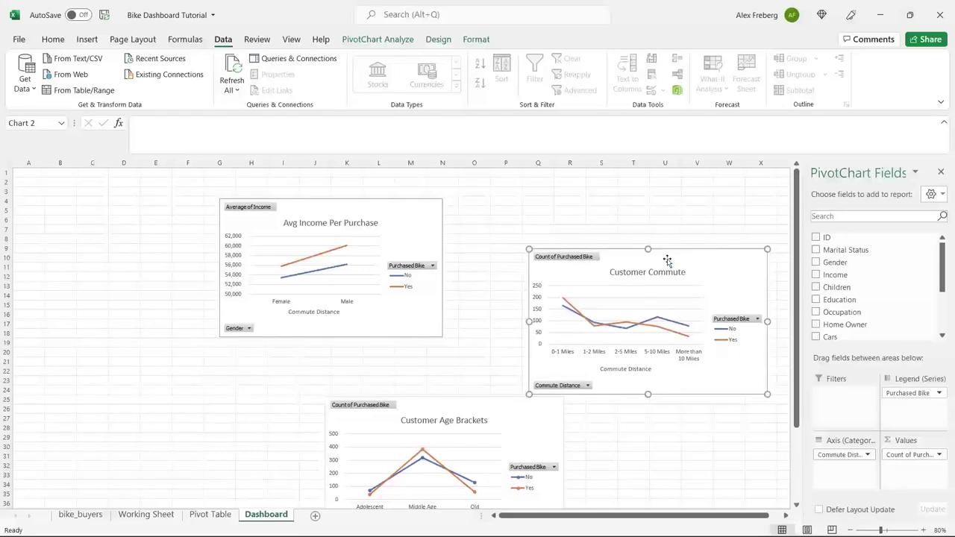
pyautogui.click(401, 218)
# Copy the column version of the Avg Income Per Purchase chart from the Pivot Table sheet and paste it at Dashboard cell D19.
pyautogui.click(201, 515)
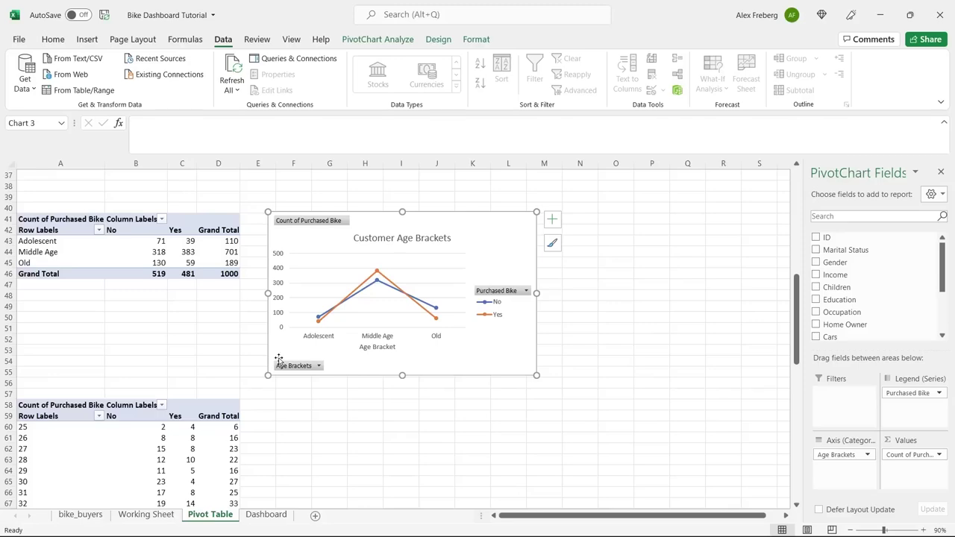
pyautogui.scroll(12, 279, 364)
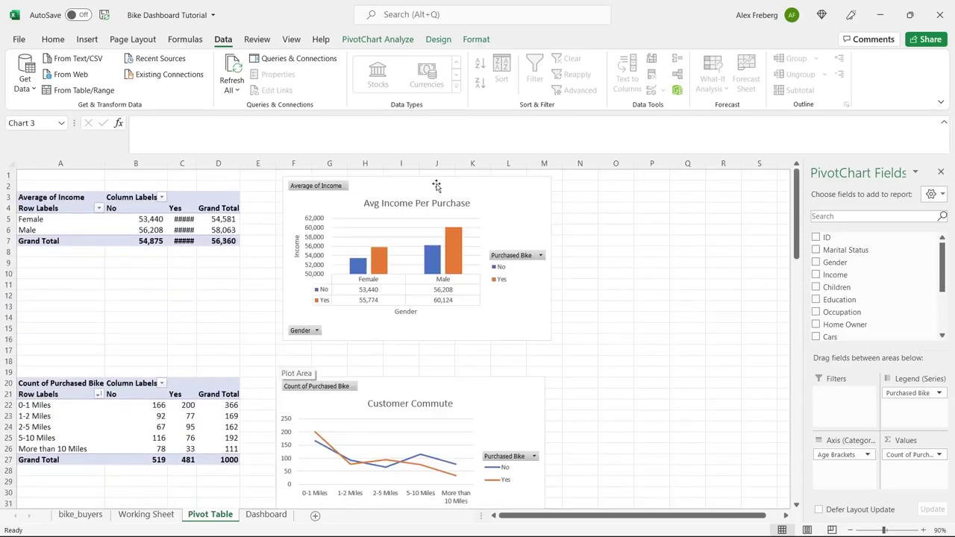
pyautogui.click(503, 184)
pyautogui.rightClick(504, 184)
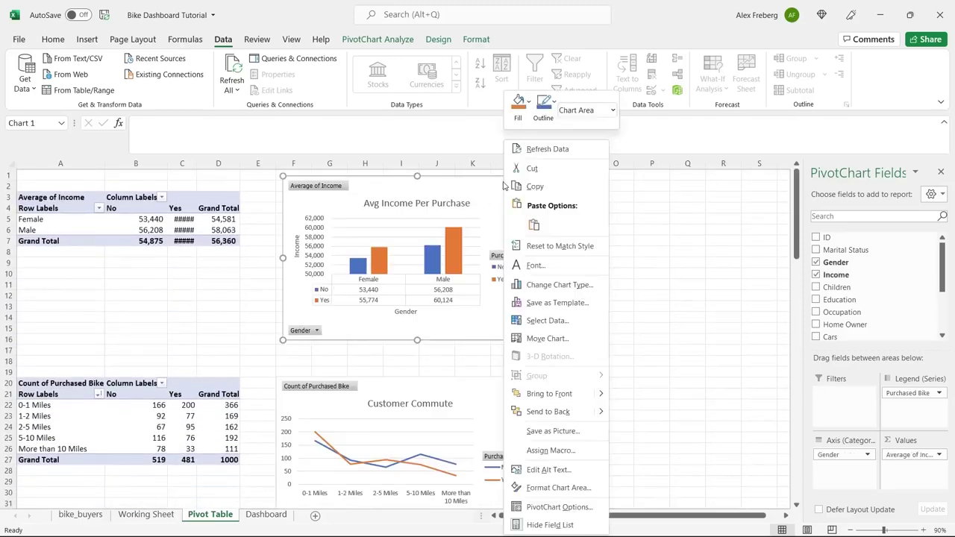
pyautogui.click(552, 192)
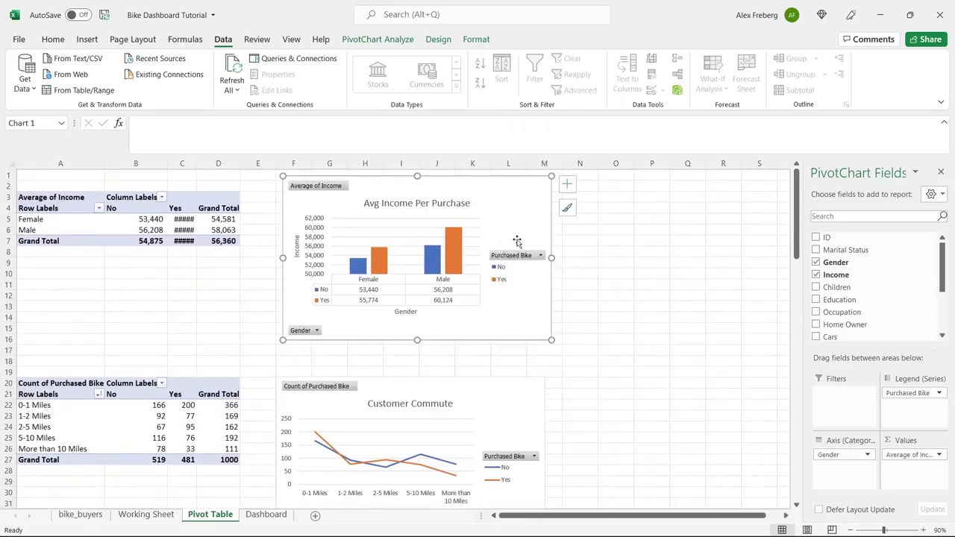
pyautogui.click(265, 515)
pyautogui.click(133, 343)
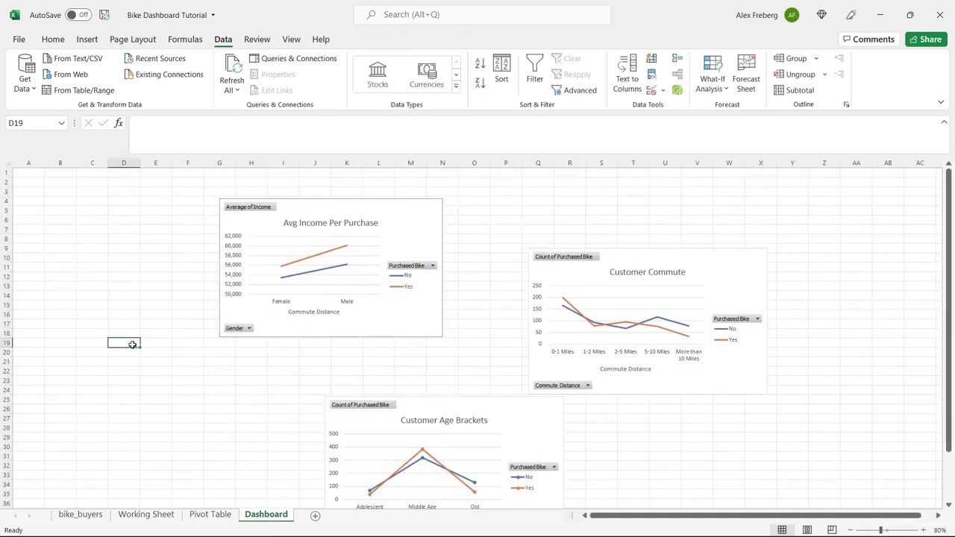
pyautogui.rightClick(132, 342)
pyautogui.click(163, 246)
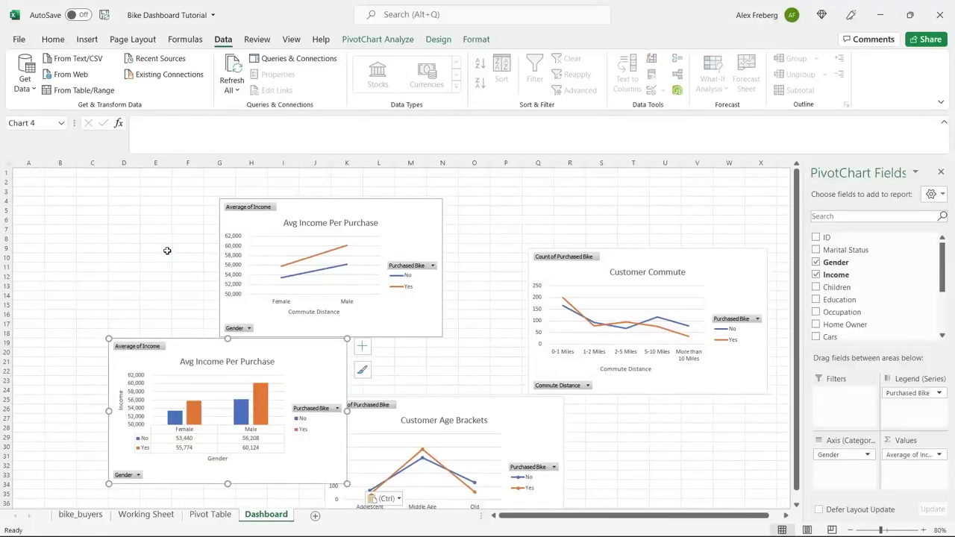
# Delete the line version of the Avg Income Per Purchase chart and move the column version beside the Customer Commute chart.
pyautogui.click(299, 218)
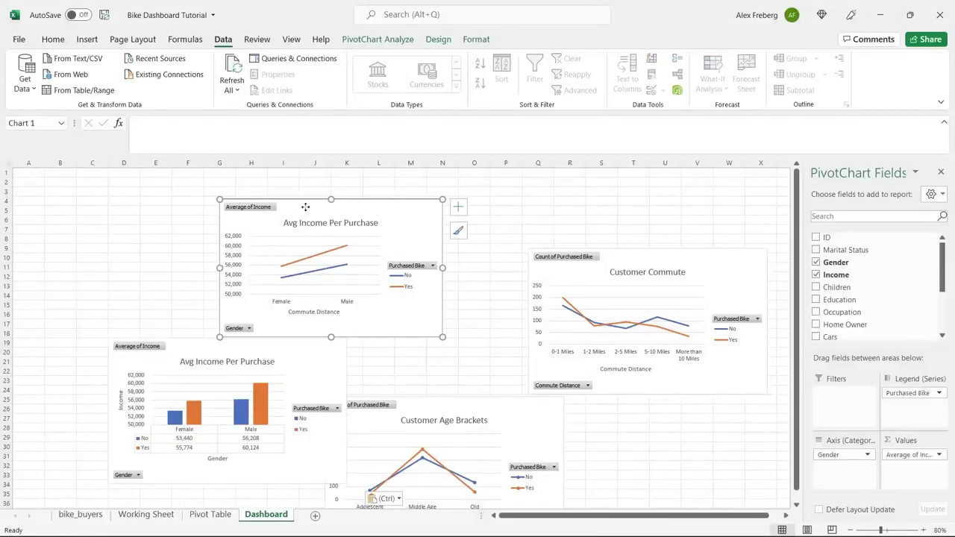
pyautogui.press('Delete')
pyautogui.moveTo(284, 356); pyautogui.dragTo(436, 250)
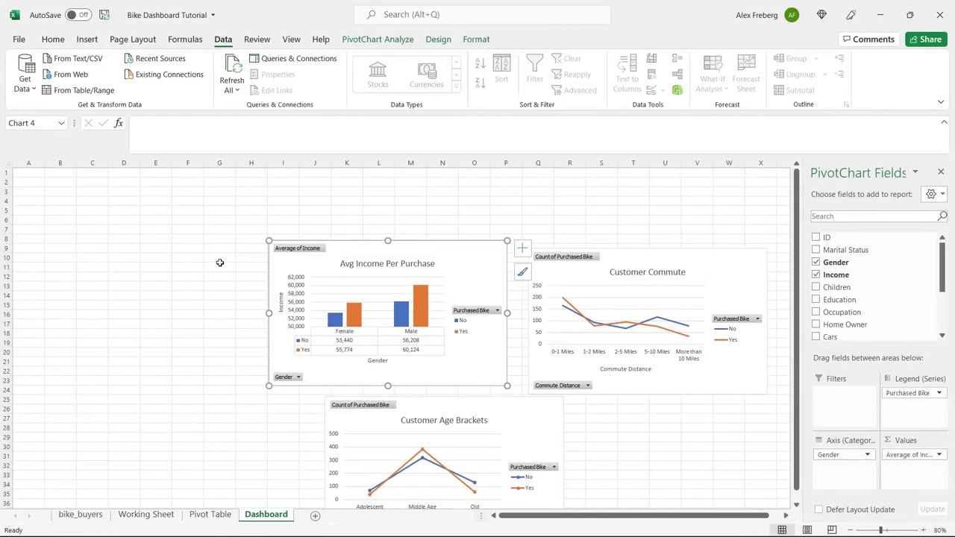
pyautogui.click(202, 280)
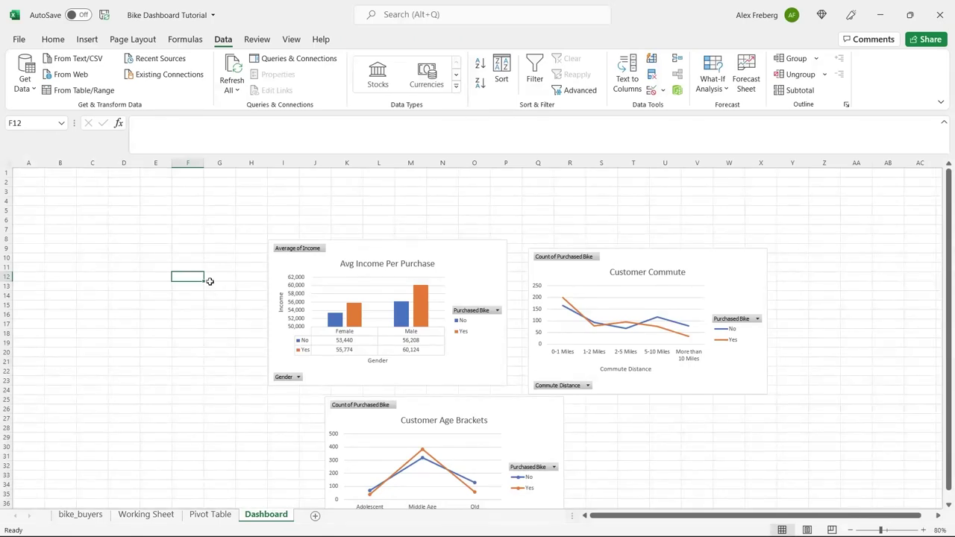
# Turn off the gridlines on the entire Dashboard sheet.
pyautogui.click(7, 164)
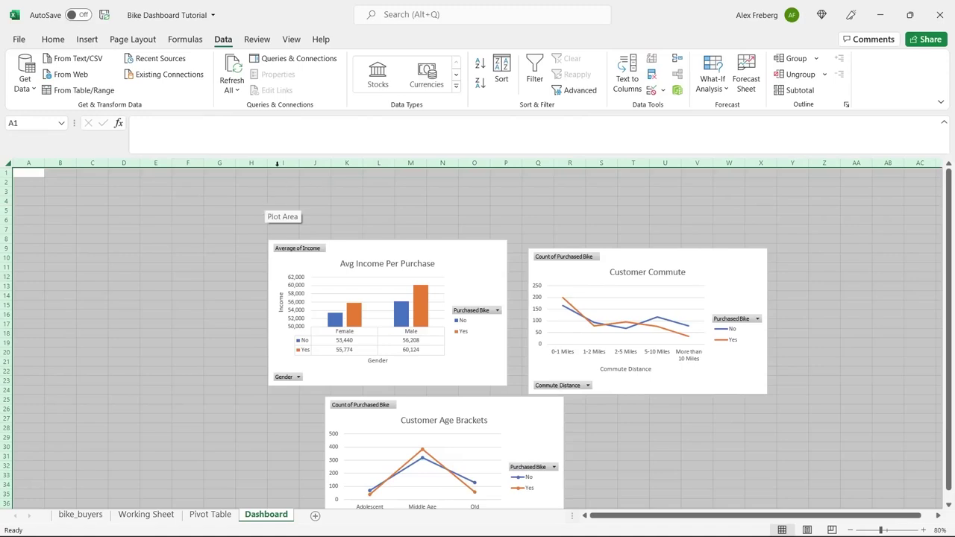
pyautogui.click(291, 40)
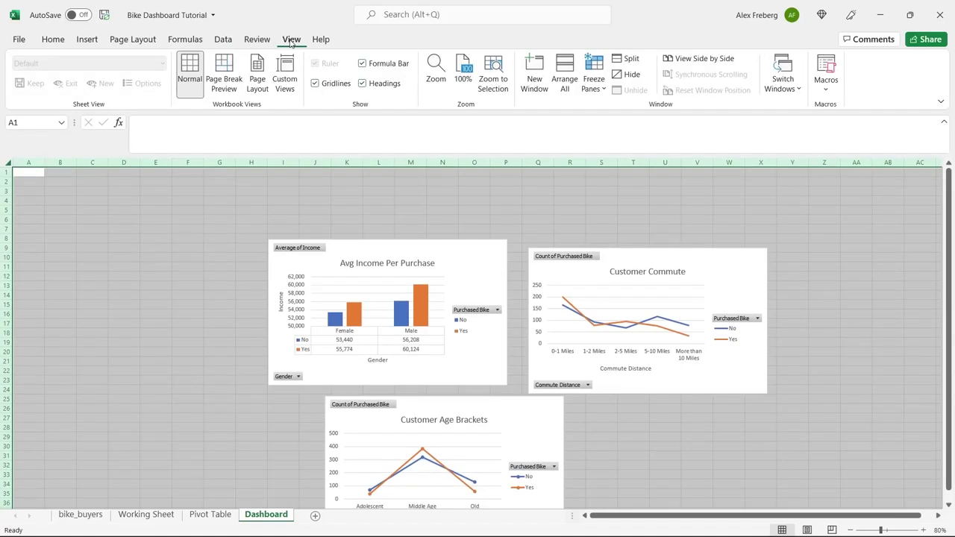
pyautogui.click(314, 84)
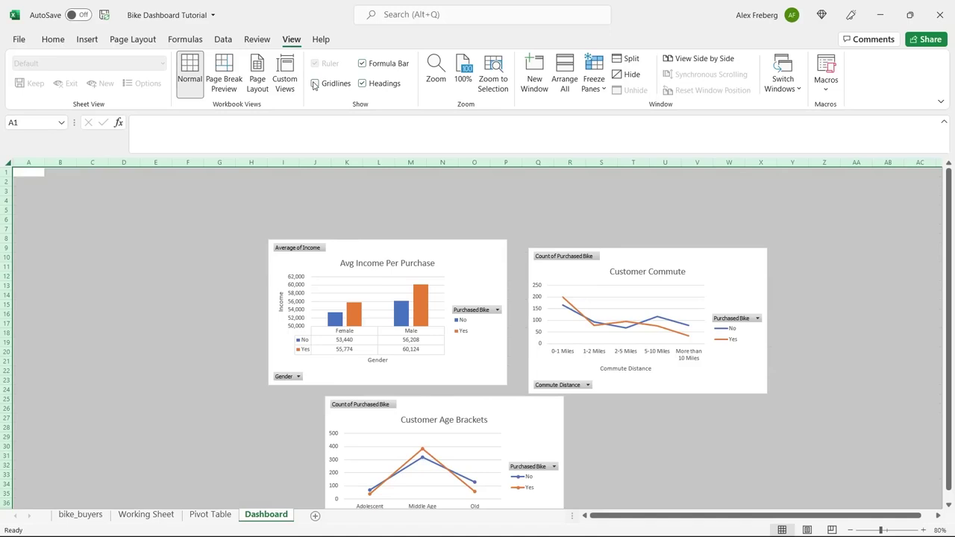
pyautogui.click(296, 203)
# Fill cells A1:O6 of the Dashboard sheet with the standard blue color as a header banner.
pyautogui.moveTo(26, 171); pyautogui.dragTo(475, 216)
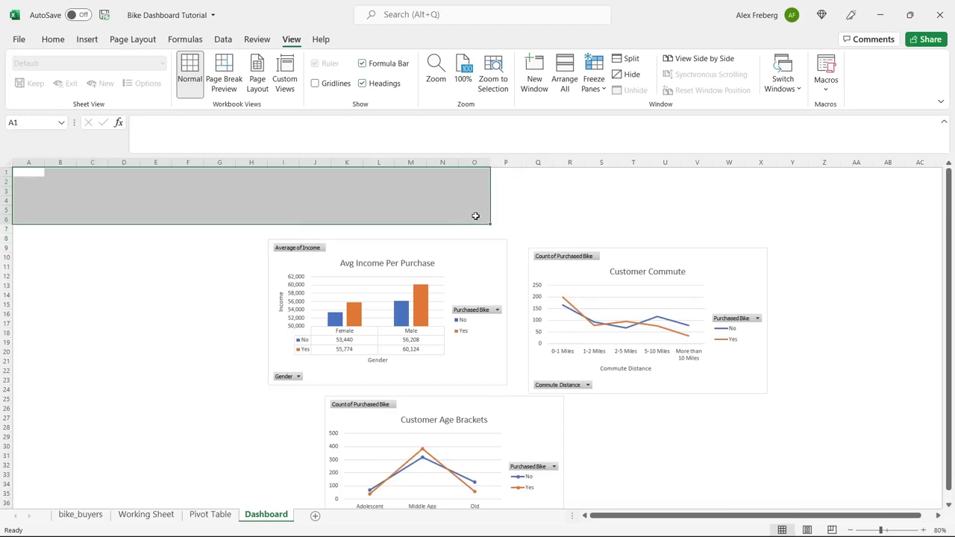
pyautogui.click(54, 40)
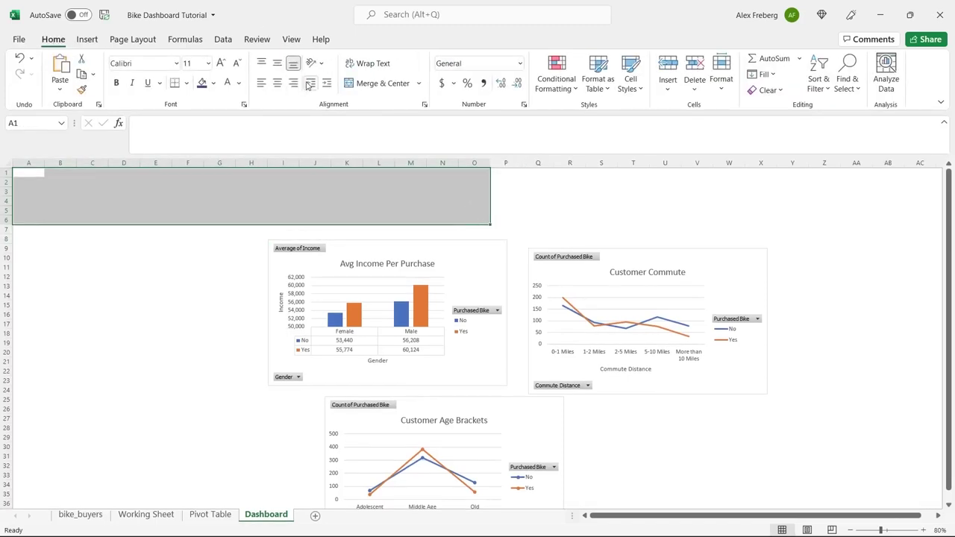
pyautogui.click(213, 83)
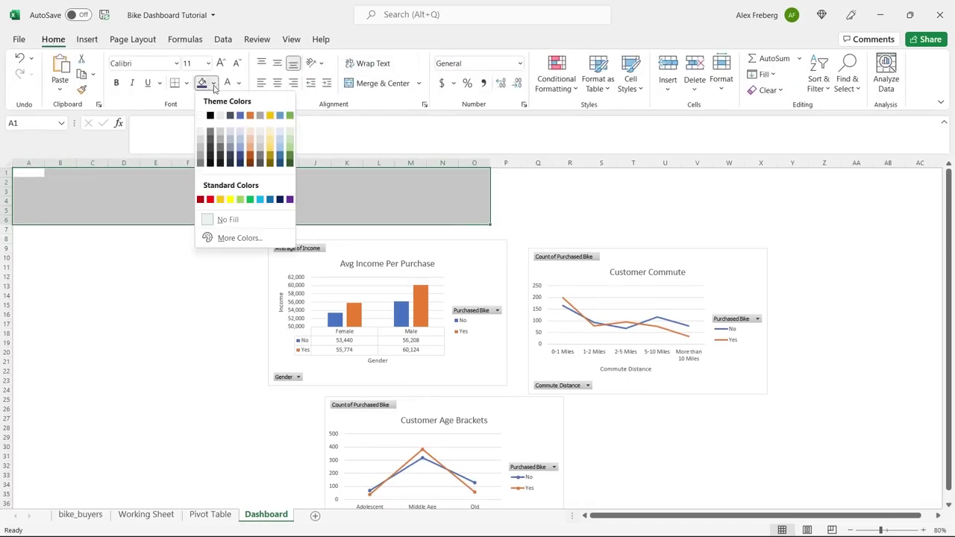
pyautogui.click(271, 201)
pyautogui.click(235, 196)
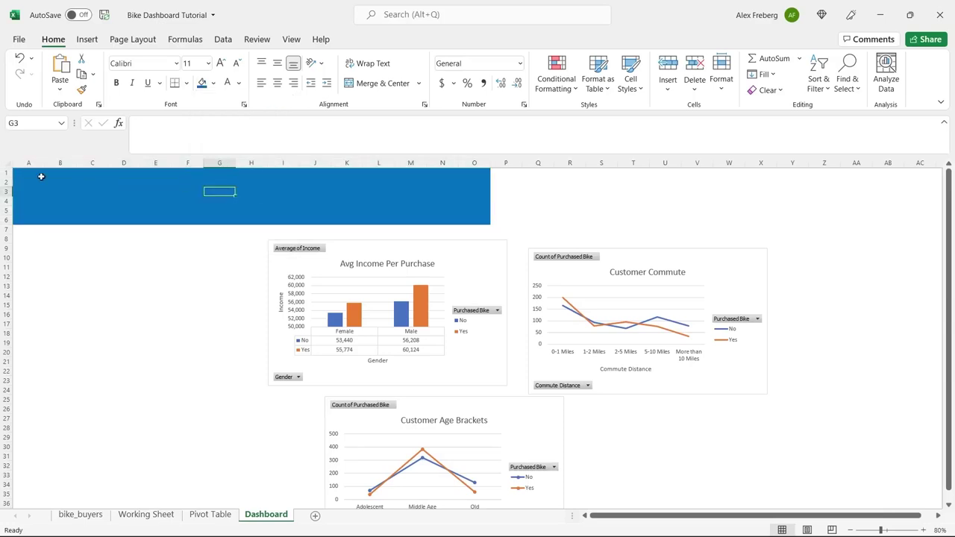
# Merge and center the blue range A1:O6 and enter the title "Bike Sales Dashboard" in it.
pyautogui.moveTo(41, 177); pyautogui.dragTo(469, 220)
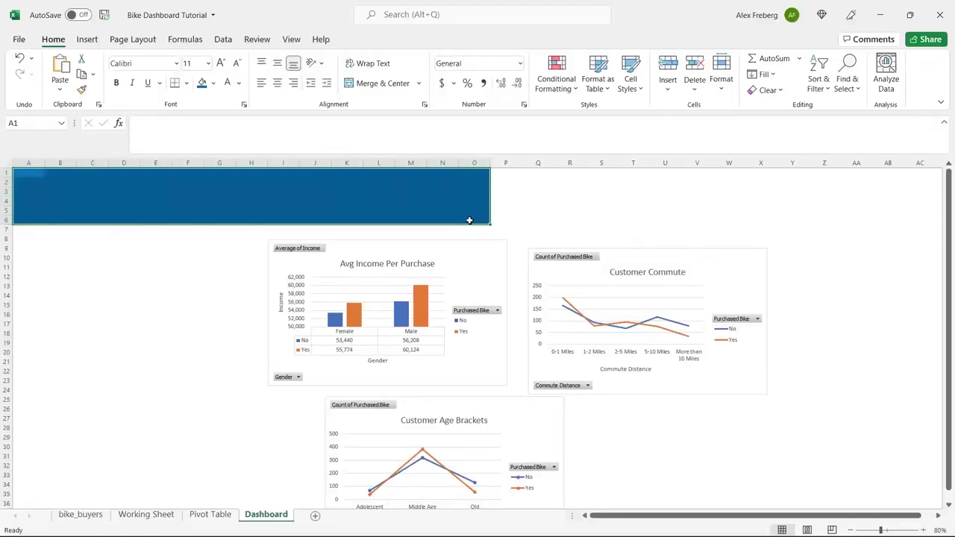
pyautogui.click(362, 84)
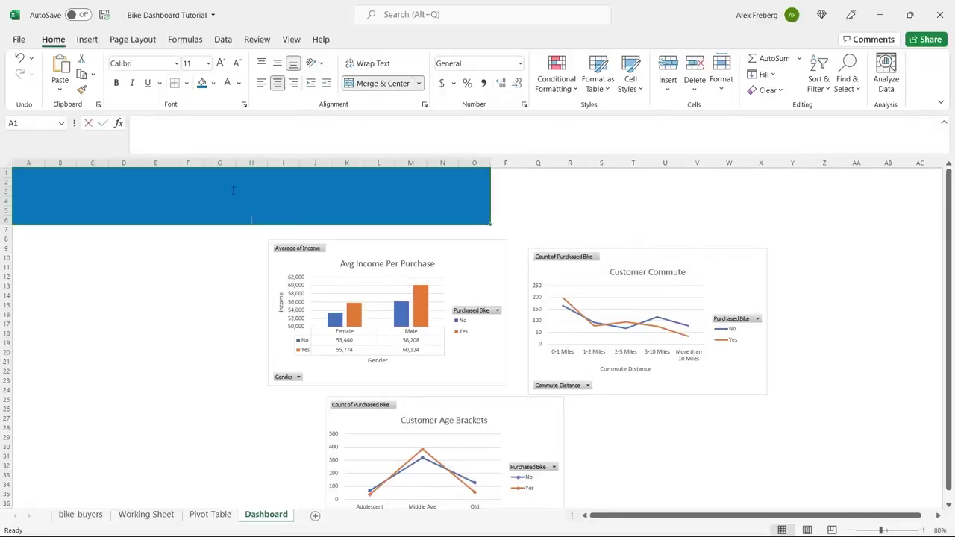
pyautogui.doubleClick(264, 207)
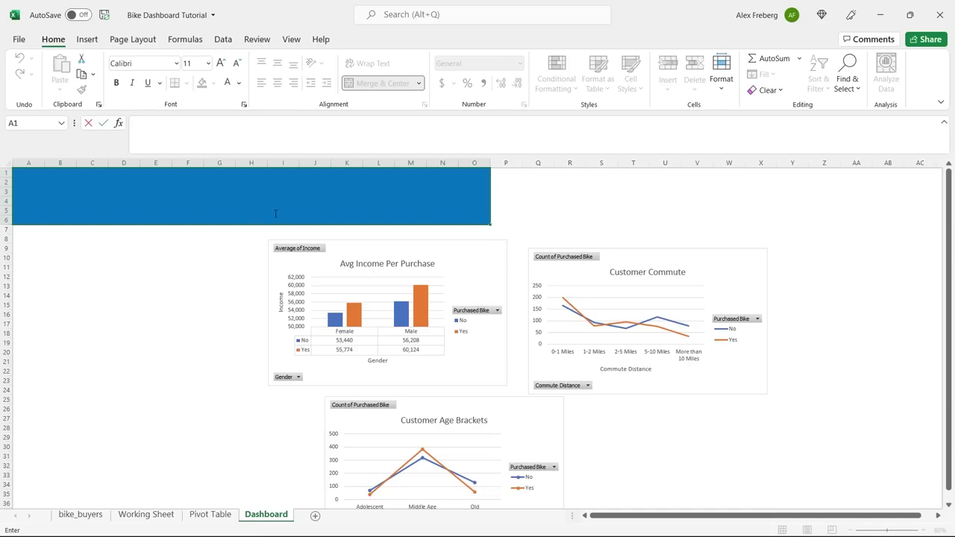
pyautogui.write('Bike Sales Dashboard')
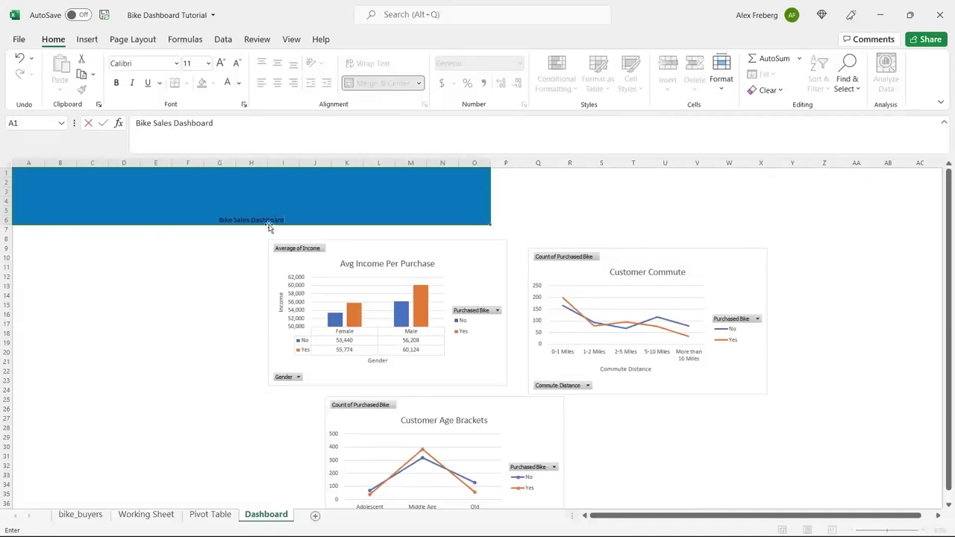
pyautogui.press('Return')
# Format the "Bike Sales Dashboard" title text as white, size 48 and bold.
pyautogui.doubleClick(274, 219)
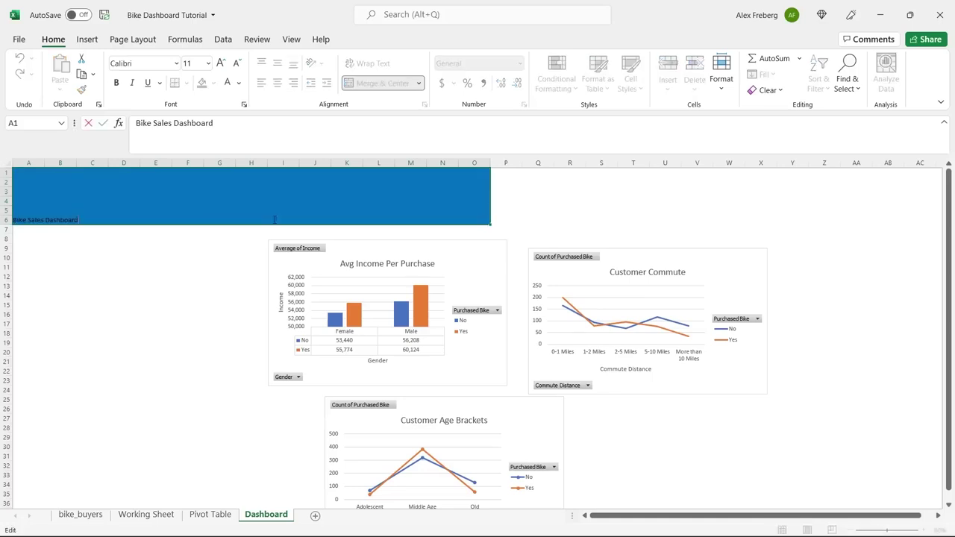
pyautogui.doubleClick(274, 219)
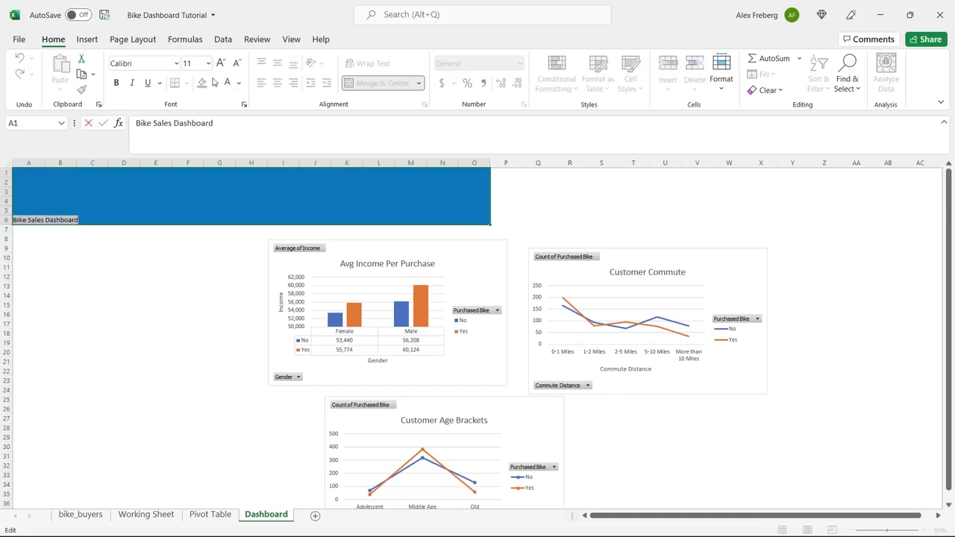
pyautogui.click(236, 83)
pyautogui.click(235, 134)
pyautogui.click(208, 63)
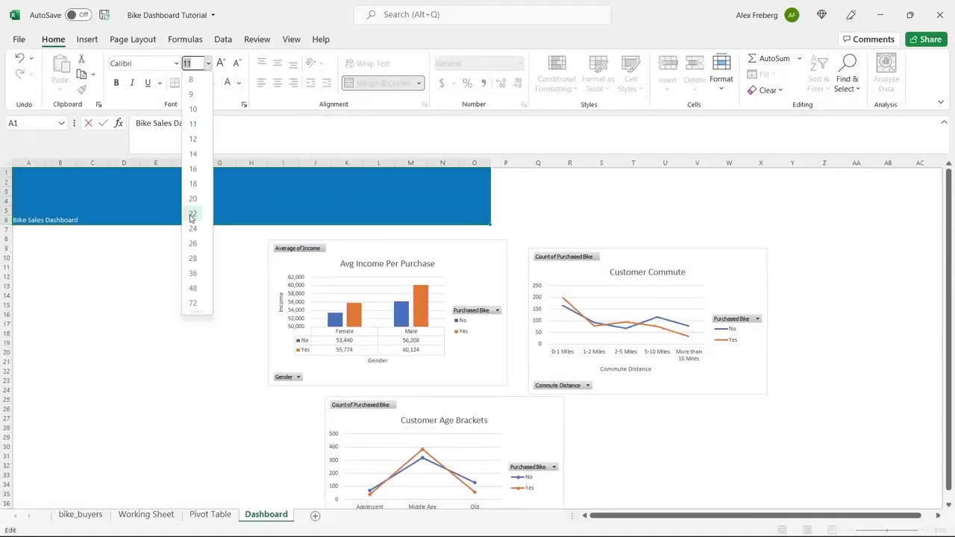
pyautogui.click(193, 289)
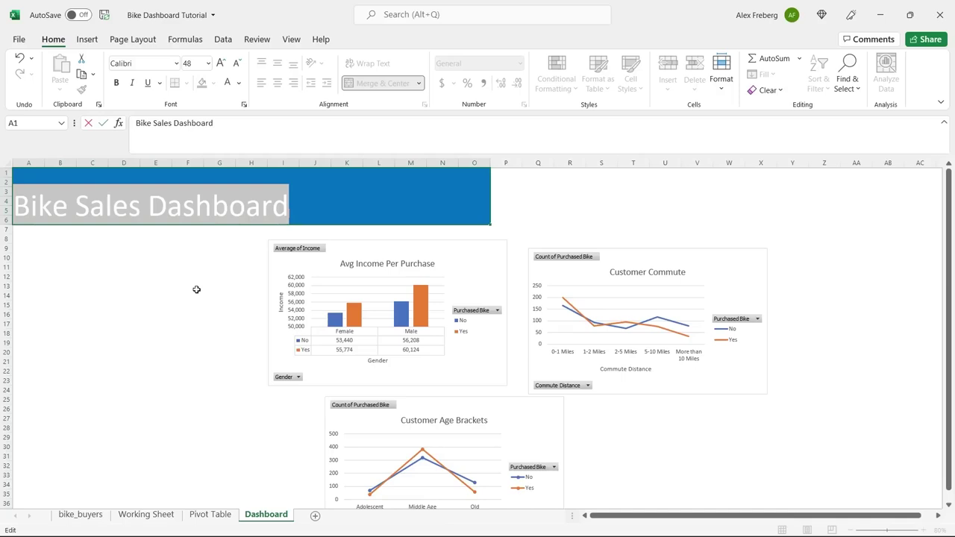
pyautogui.click(120, 86)
pyautogui.click(270, 229)
# Align the banner title to the vertical middle of the merged cell.
pyautogui.doubleClick(283, 209)
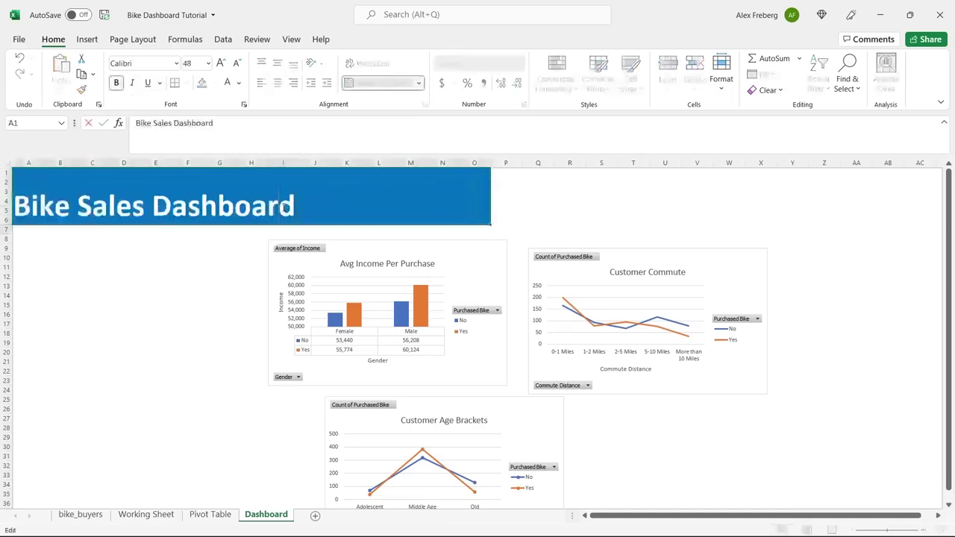
pyautogui.doubleClick(283, 208)
pyautogui.tripleClick(284, 207)
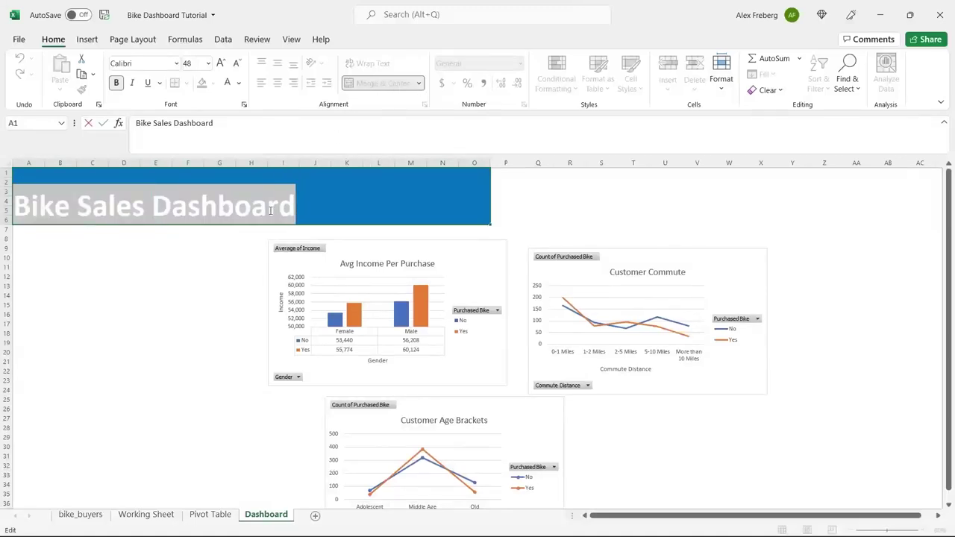
pyautogui.click(268, 206)
pyautogui.click(228, 279)
pyautogui.click(262, 210)
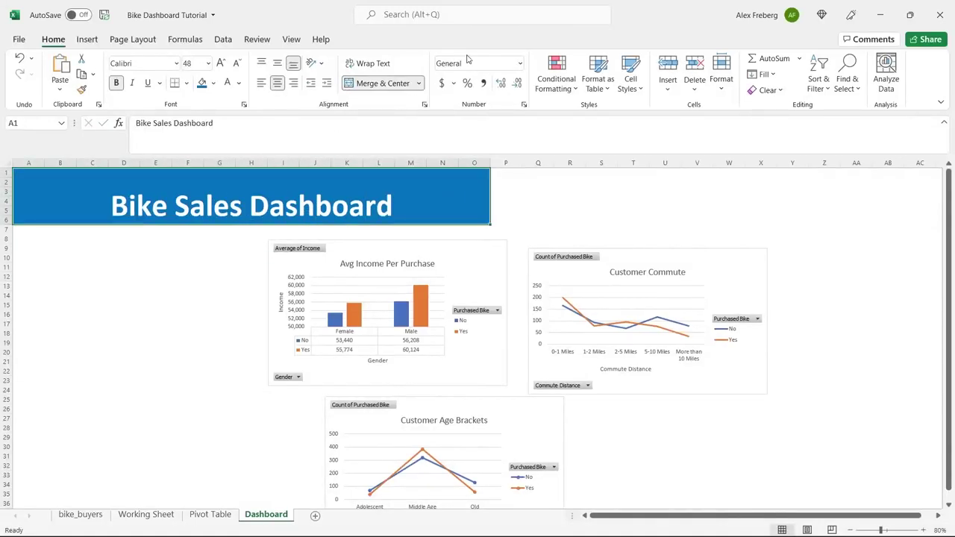
pyautogui.click(277, 63)
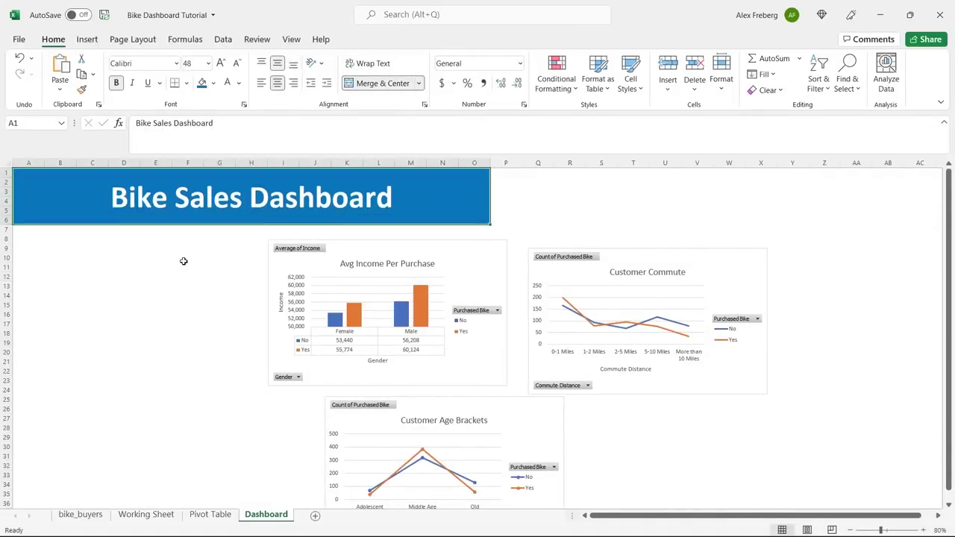
pyautogui.click(169, 286)
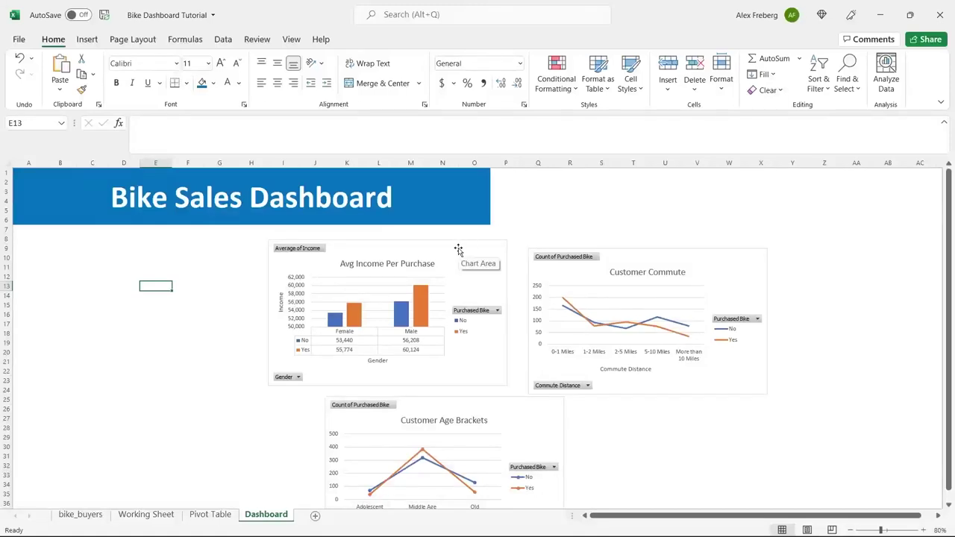
# Move the Avg Income Per Purchase chart directly beneath the banner from column D and shrink it to end around column I, row 20.
pyautogui.moveTo(459, 249); pyautogui.dragTo(291, 233)
pyautogui.moveTo(342, 372); pyautogui.dragTo(305, 350)
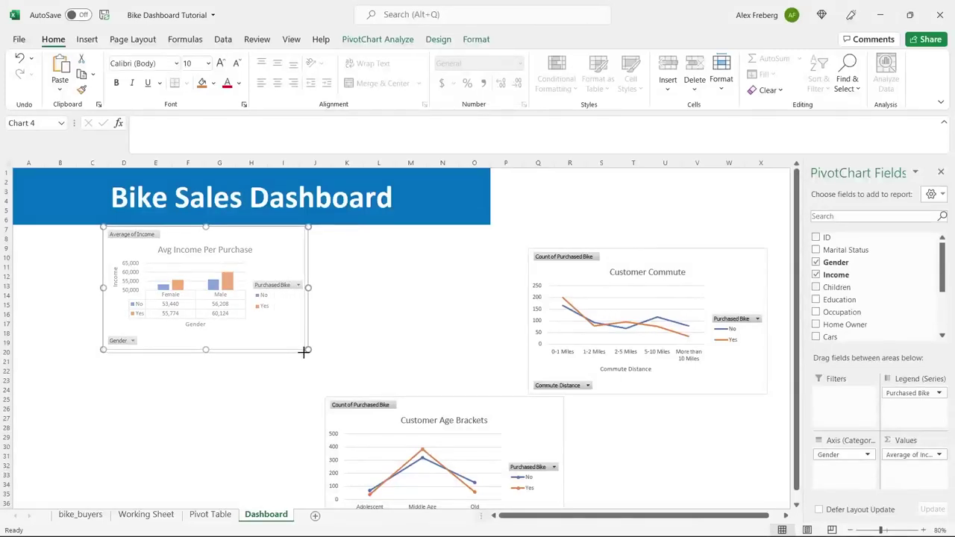
# Place the Customer Age Brackets chart directly beside Avg Income Per Purchase under the banner, and the Customer Commute chart below Avg Income Per Purchase.
pyautogui.click(652, 258)
pyautogui.moveTo(689, 262); pyautogui.dragTo(543, 254)
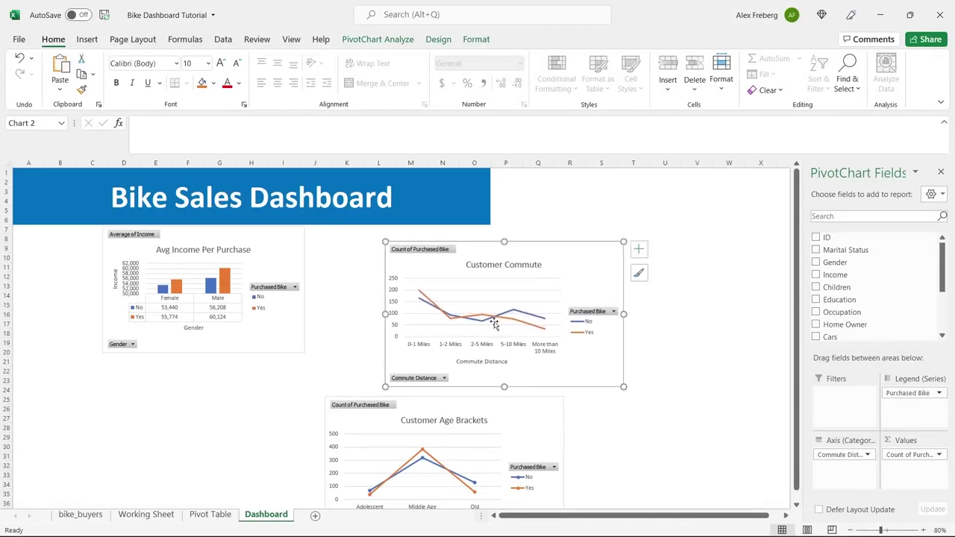
pyautogui.moveTo(515, 410); pyautogui.dragTo(700, 247)
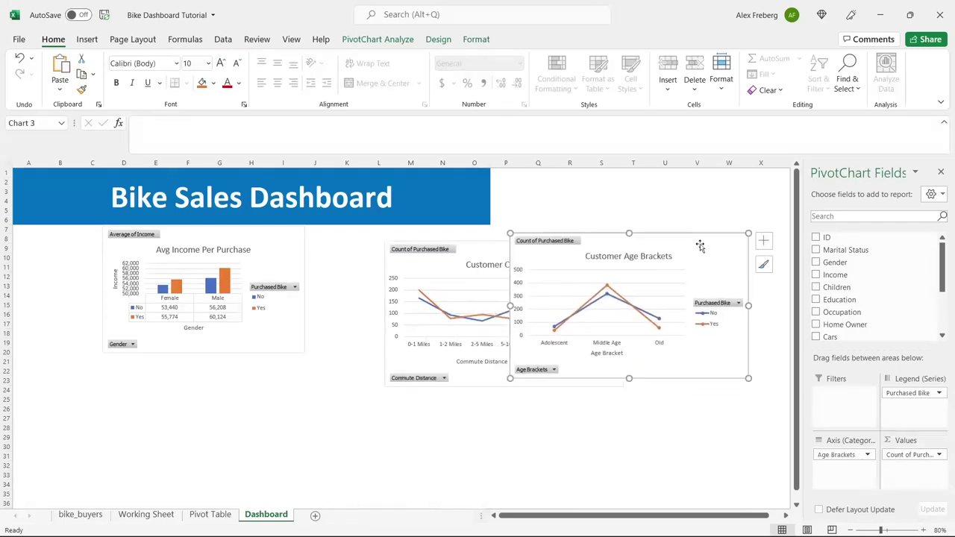
pyautogui.click(479, 258)
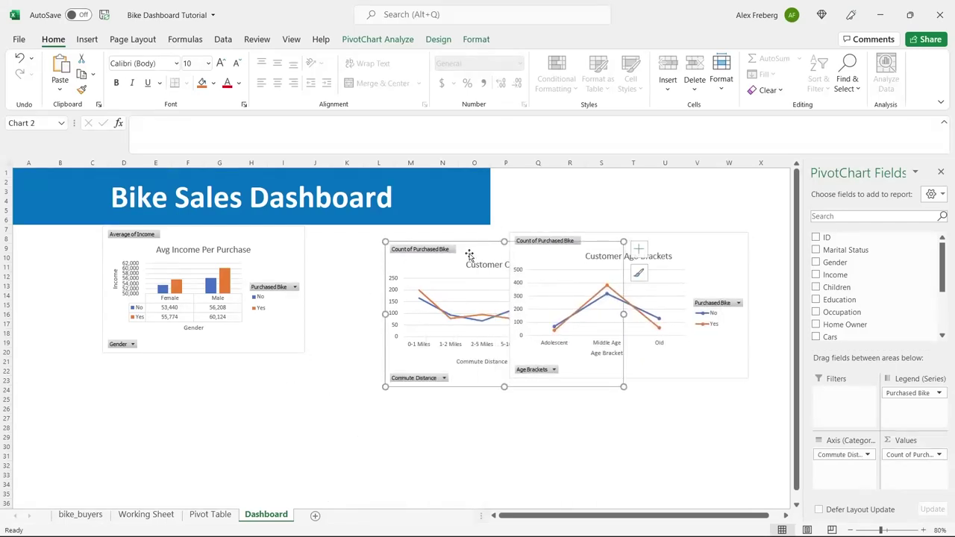
pyautogui.moveTo(469, 256); pyautogui.dragTo(187, 418)
pyautogui.moveTo(629, 240)
pyautogui.mouseDown()
pyautogui.moveTo(452, 222)
pyautogui.moveTo(425, 234)
pyautogui.mouseUp()
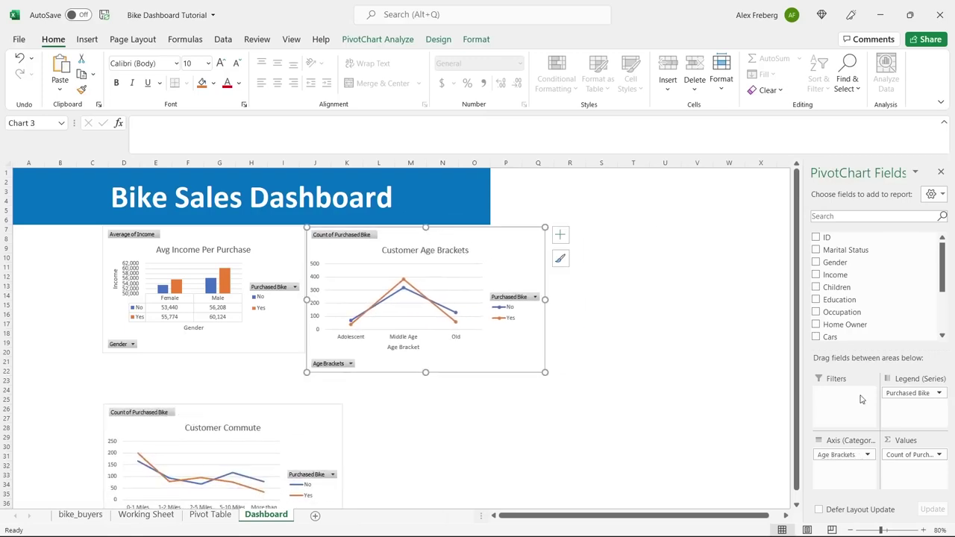
# Resize the Customer Age Brackets chart to end at the banner's edge after column O and match the neighbouring chart's height.
pyautogui.click(924, 530)
pyautogui.click(924, 530)
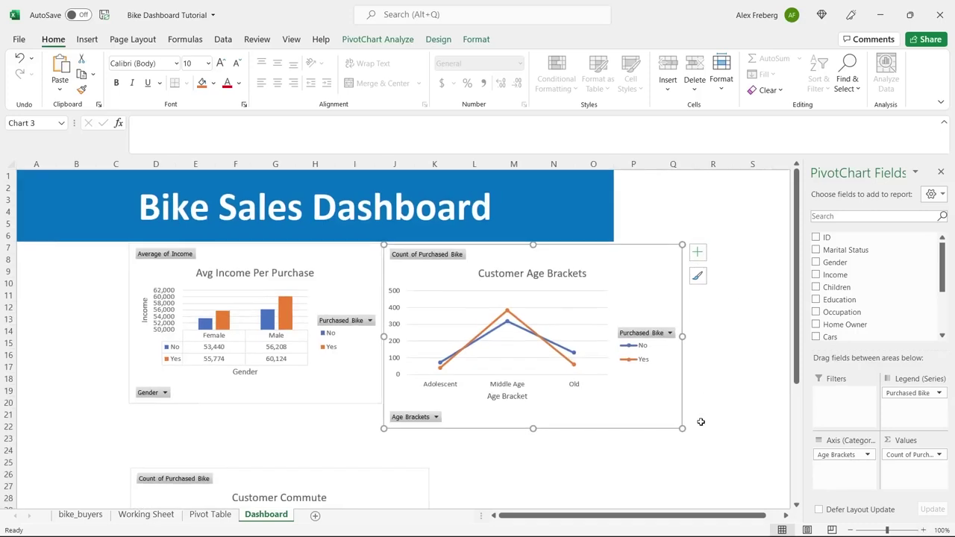
pyautogui.moveTo(684, 429); pyautogui.dragTo(601, 404)
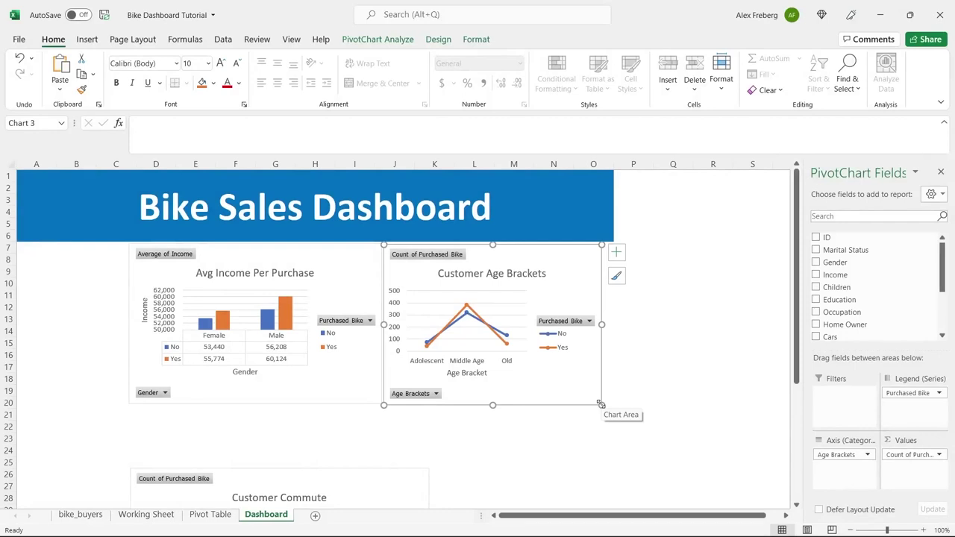
pyautogui.moveTo(602, 325); pyautogui.dragTo(613, 326)
pyautogui.click(704, 320)
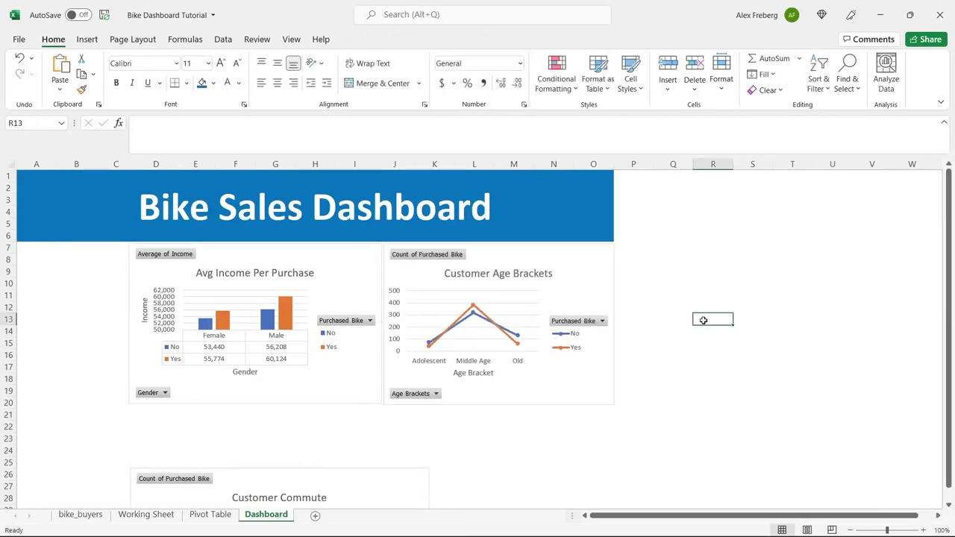
pyautogui.click(498, 399)
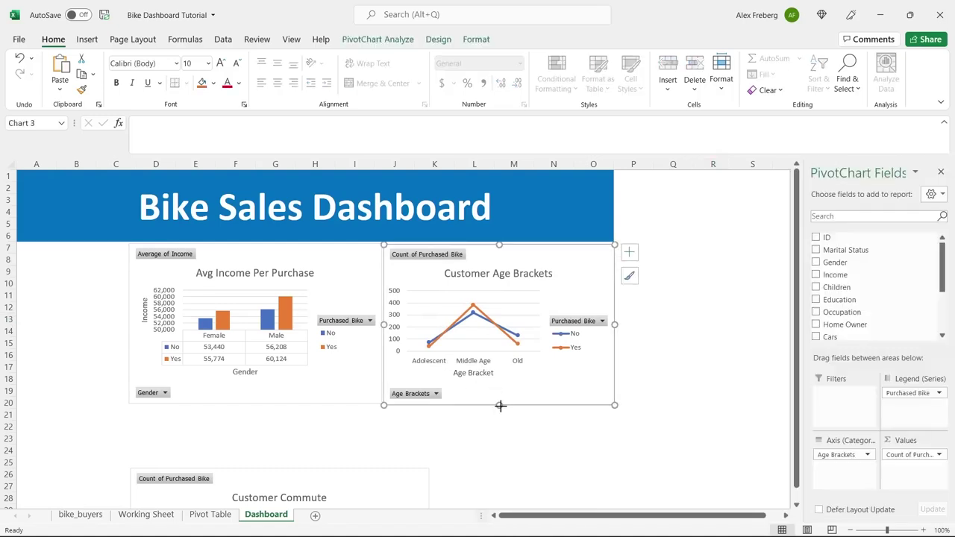
pyautogui.moveTo(500, 406); pyautogui.dragTo(500, 404)
pyautogui.click(653, 370)
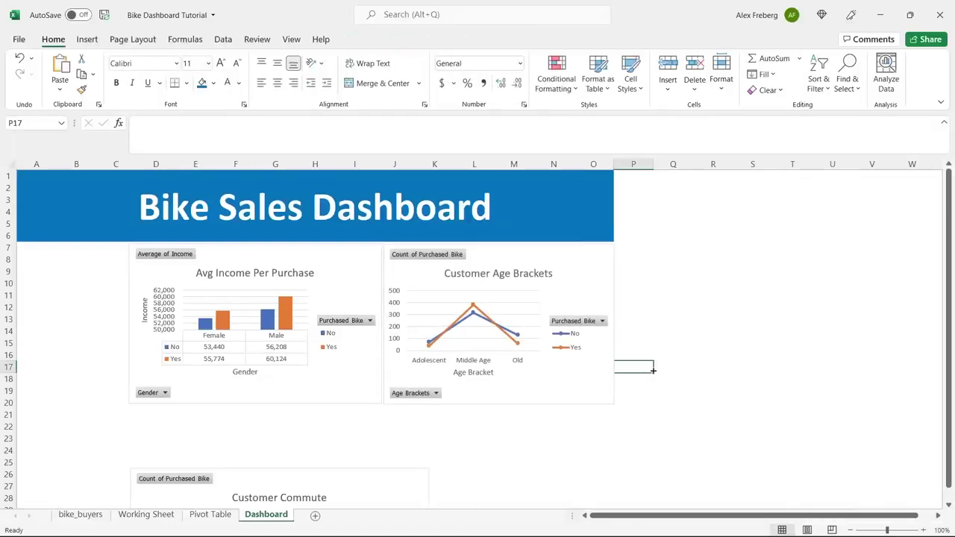
# Move the Customer Commute chart up close beneath the two upper charts and widen it to span their combined width.
pyautogui.moveTo(375, 475); pyautogui.dragTo(378, 417)
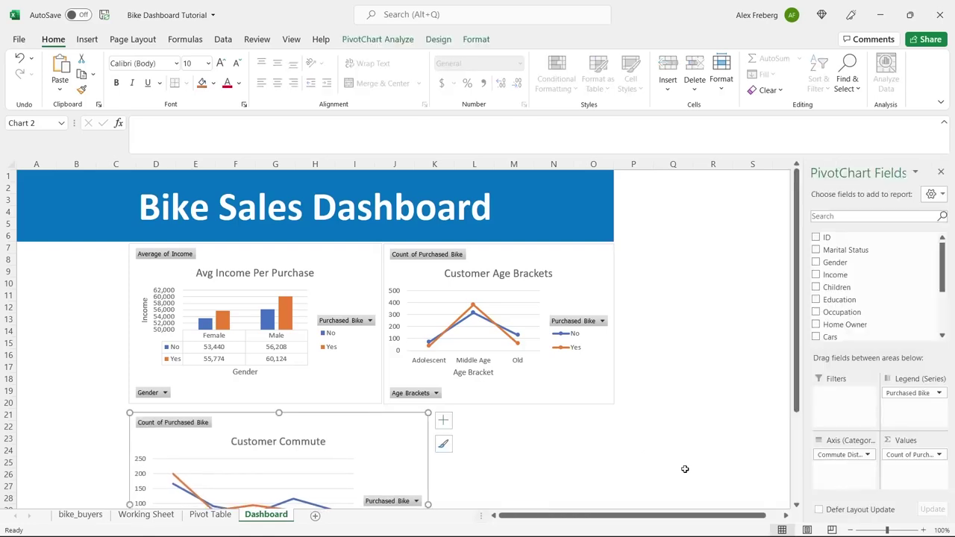
pyautogui.click(850, 530)
pyautogui.scroll(-3, 555, 351)
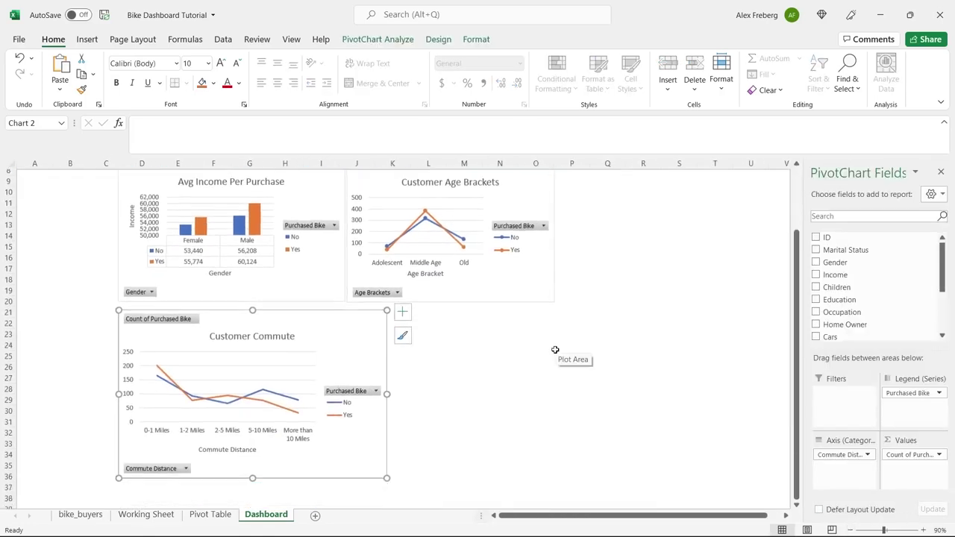
pyautogui.moveTo(387, 388); pyautogui.dragTo(554, 388)
pyautogui.click(624, 350)
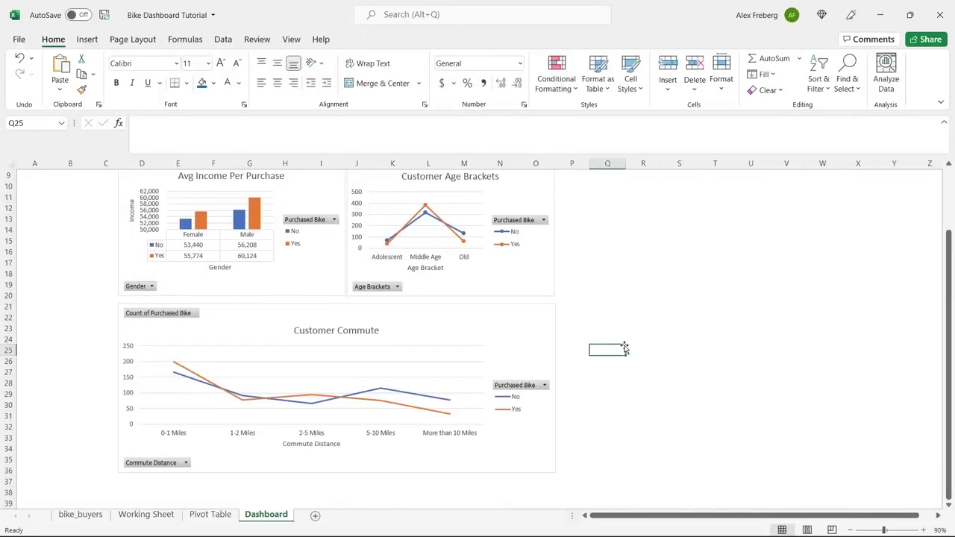
pyautogui.scroll(2, 624, 349)
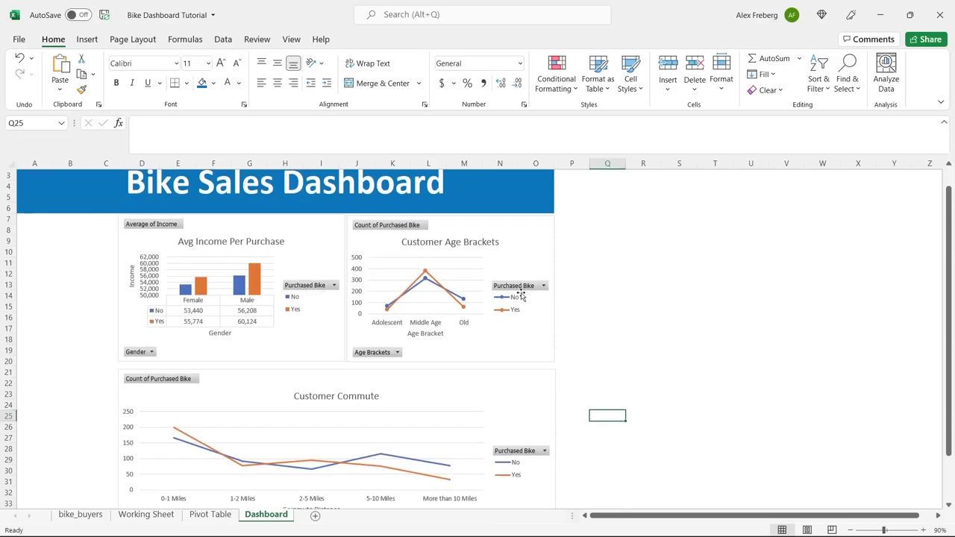
pyautogui.moveTo(565, 273); pyautogui.dragTo(324, 284)
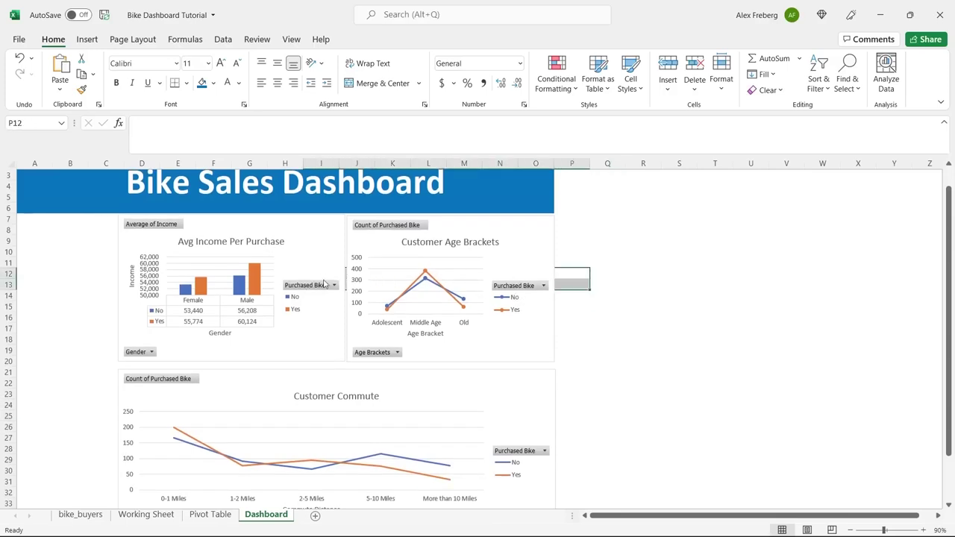
# Align the top edges of the Avg Income Per Purchase and Customer Age Brackets charts.
pyautogui.click(324, 239)
pyautogui.keyDown('ctrl'); pyautogui.click(503, 222); pyautogui.keyUp('ctrl')
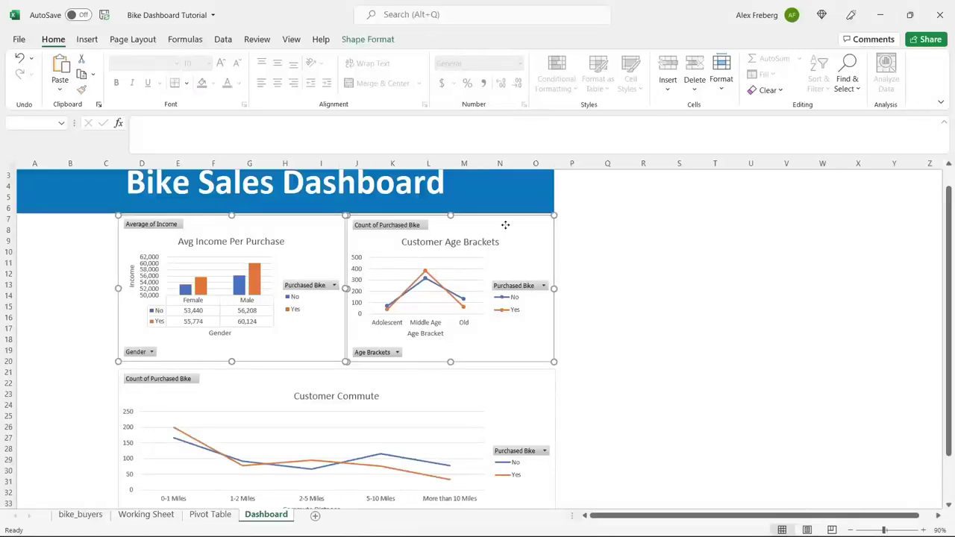
pyautogui.click(371, 41)
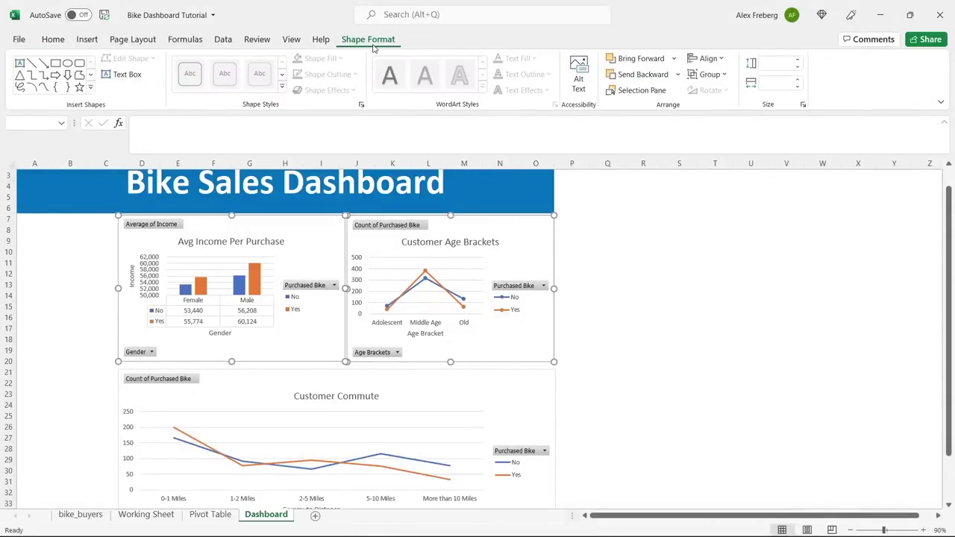
pyautogui.click(703, 60)
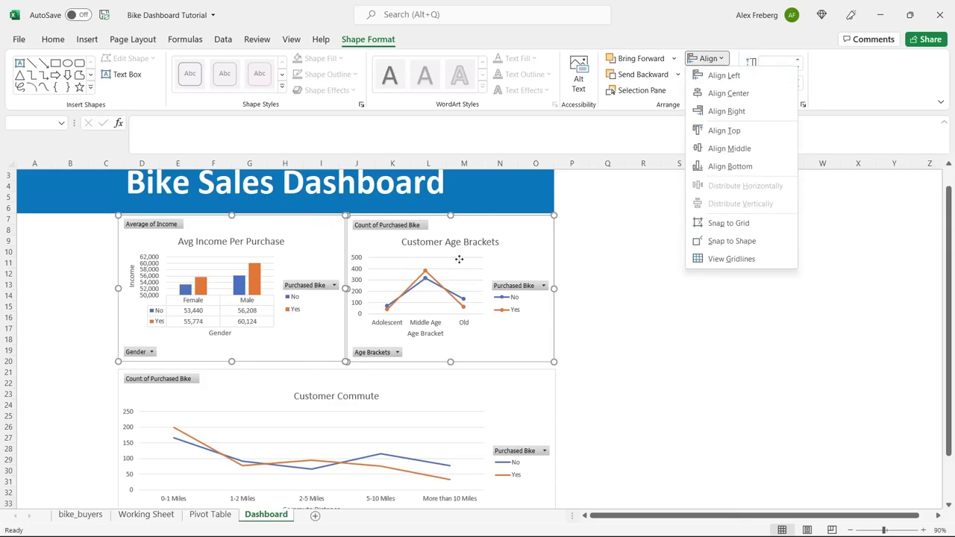
pyautogui.click(724, 131)
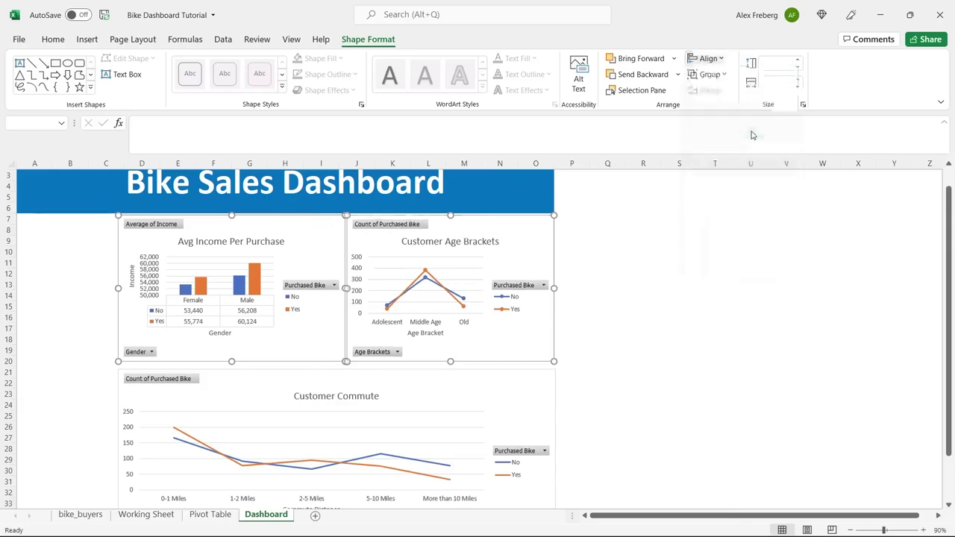
pyautogui.click(602, 264)
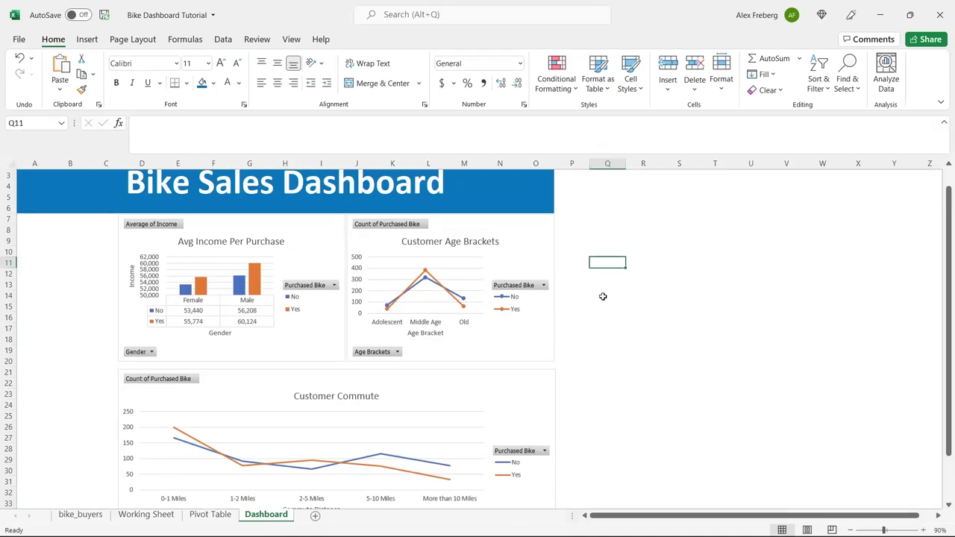
# Zoom the sheet out to 80% and nudge the Customer Commute chart up closer to the two charts above it.
pyautogui.scroll(-1, 603, 296)
pyautogui.click(850, 529)
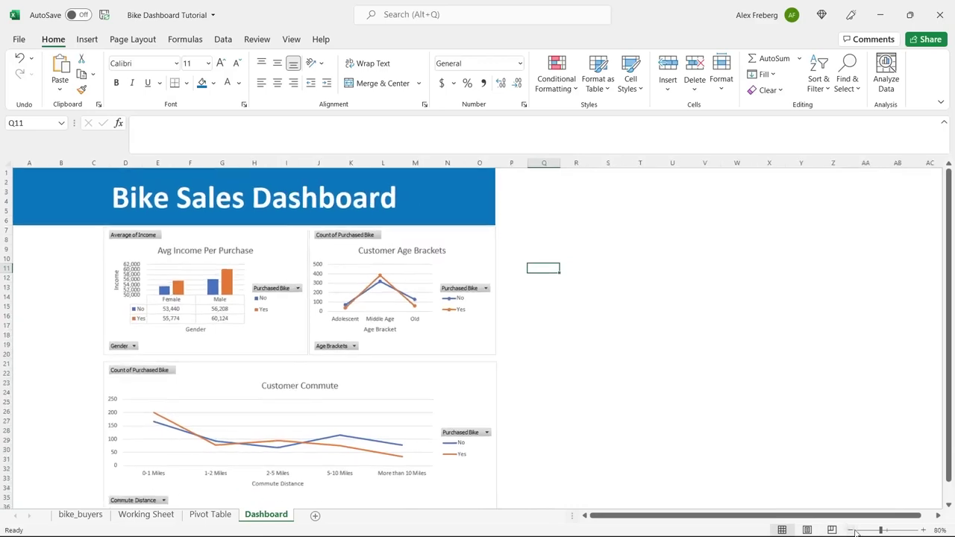
pyautogui.moveTo(365, 380); pyautogui.dragTo(365, 373)
pyautogui.click(366, 374)
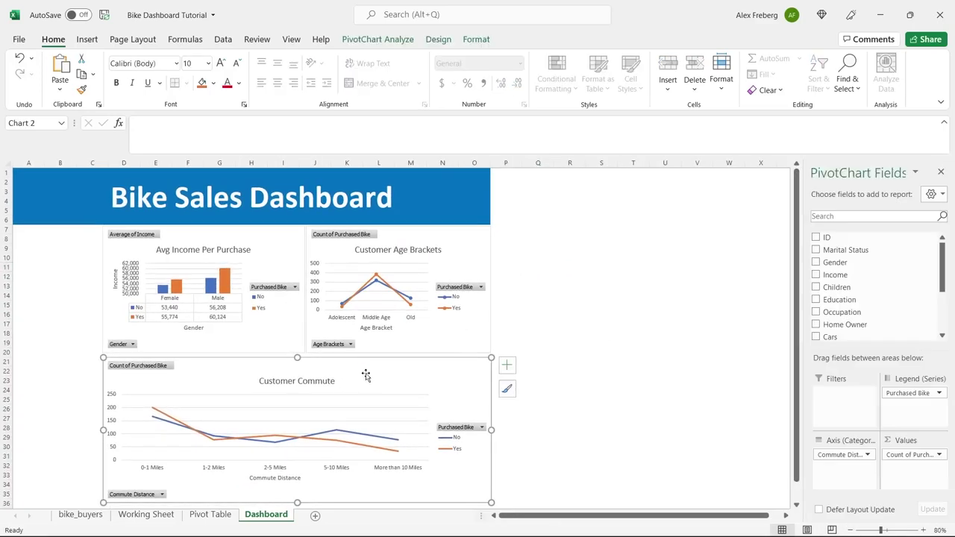
pyautogui.click(559, 313)
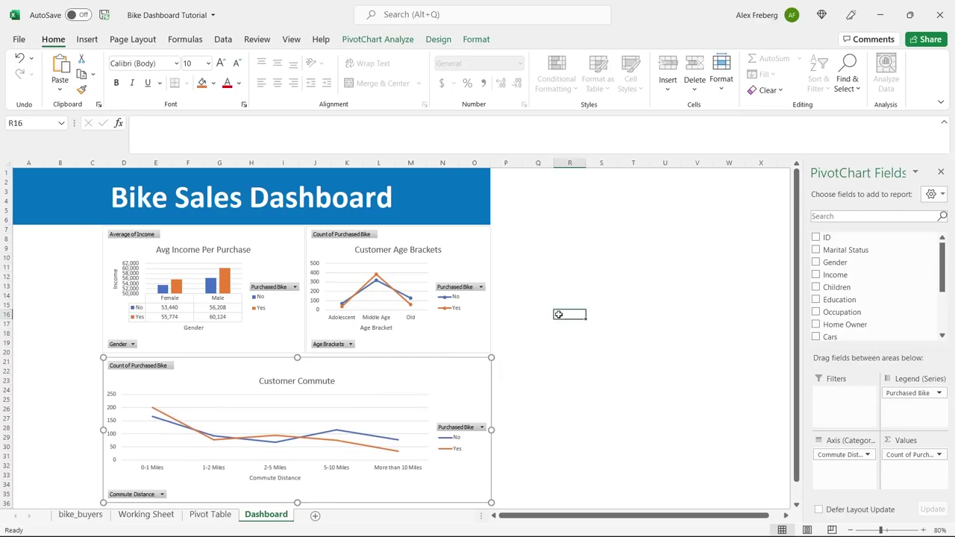
# Try to align the right edges of the Customer Age Brackets and Customer Commute charts.
pyautogui.scroll(-1, 526, 313)
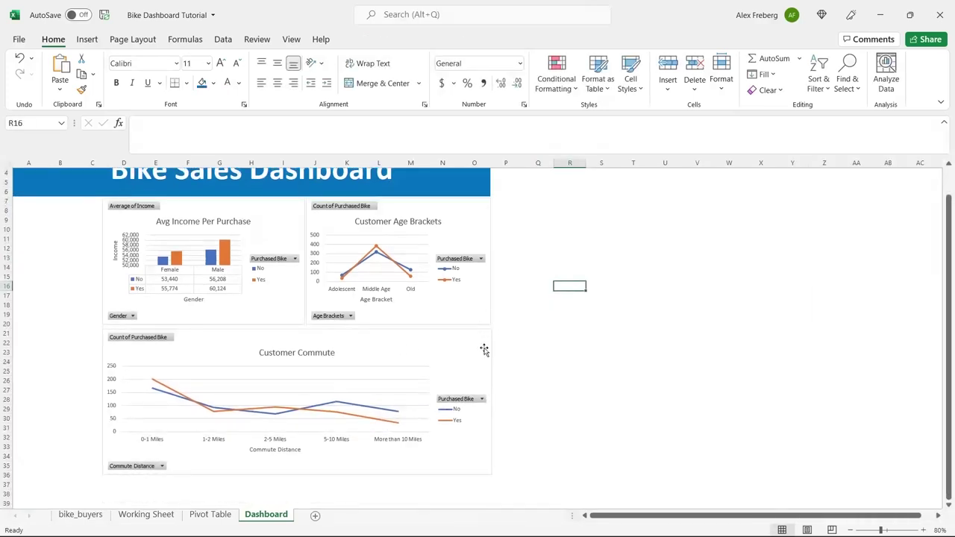
pyautogui.click(478, 313)
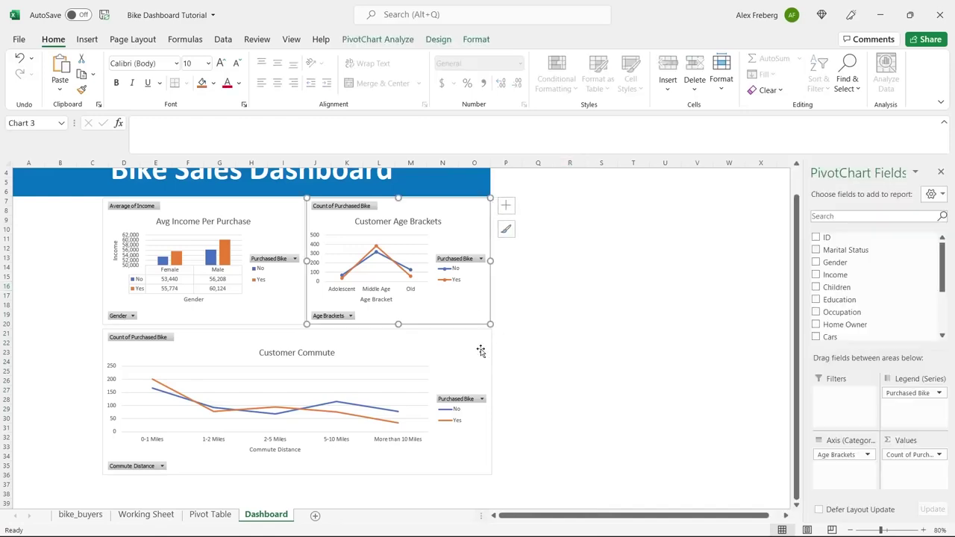
pyautogui.keyDown('ctrl'); pyautogui.click(480, 349); pyautogui.keyUp('ctrl')
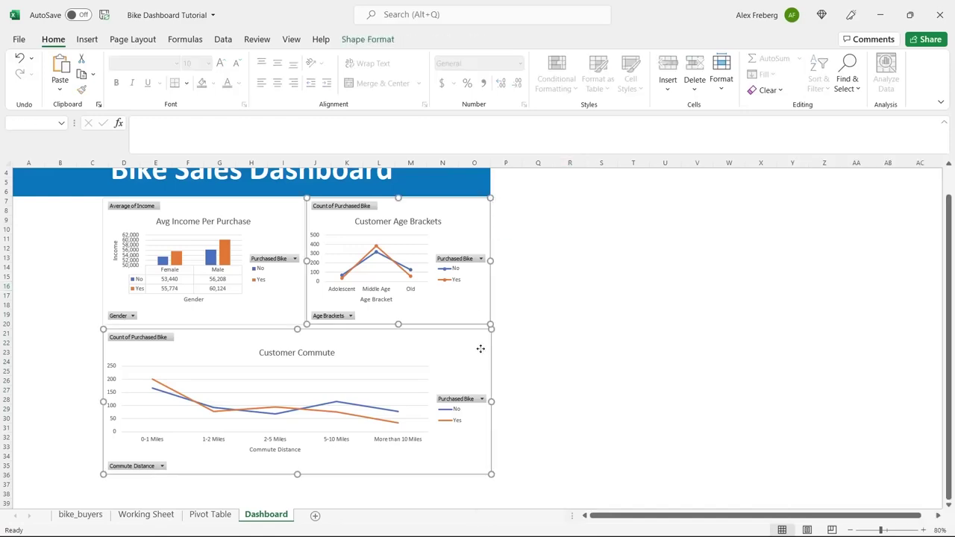
pyautogui.click(385, 40)
pyautogui.click(718, 59)
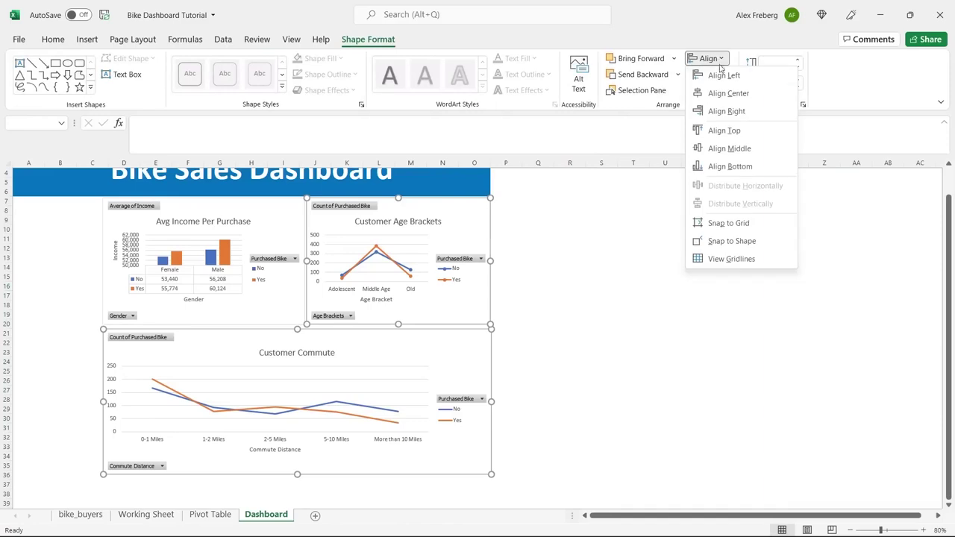
pyautogui.click(735, 112)
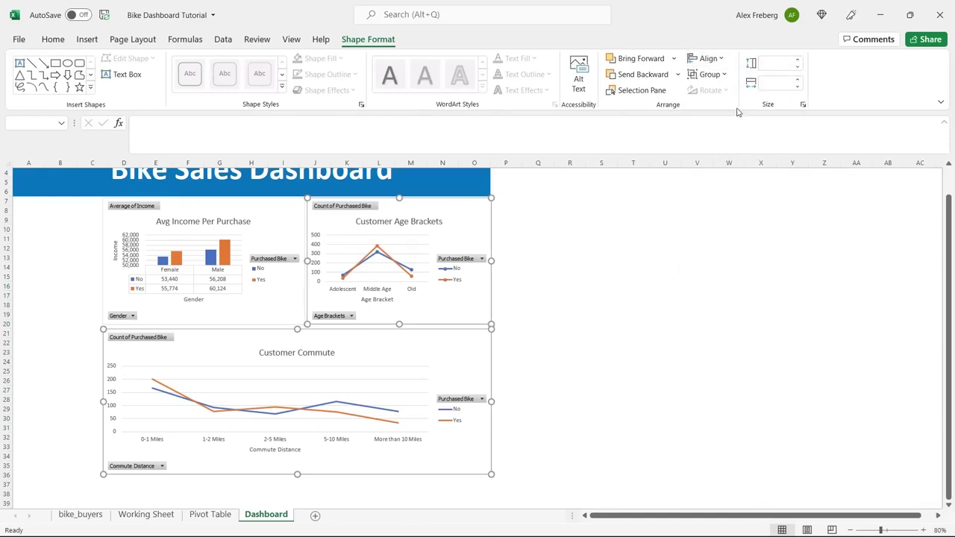
pyautogui.click(550, 276)
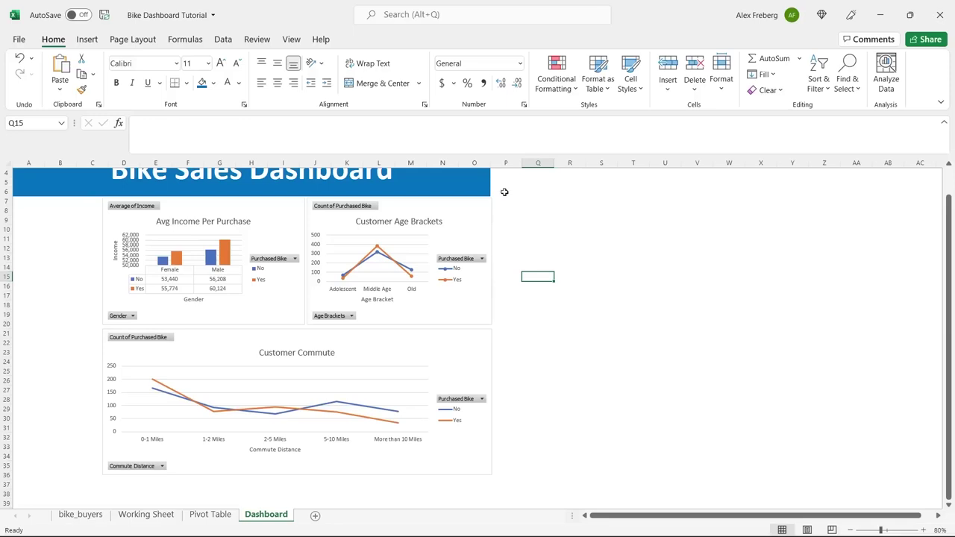
# Try widening column O slightly, and undo that along with the right alignment of the two charts.
pyautogui.moveTo(490, 162); pyautogui.dragTo(492, 162)
pyautogui.hotkey('ctrl', 'z')
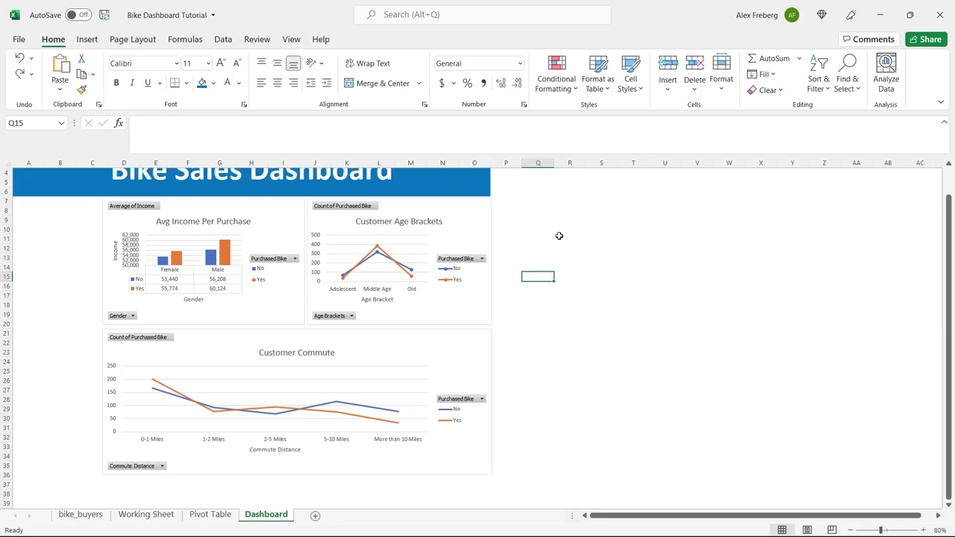
pyautogui.hotkey('ctrl', 'z')
pyautogui.click(537, 239)
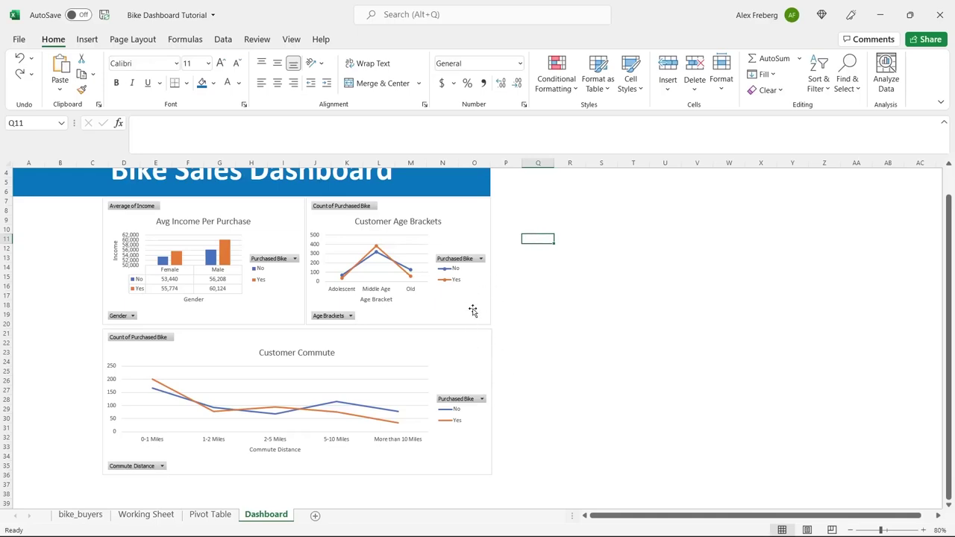
# Narrow the Customer Commute chart to end at the banner's right edge and extend its top edge slightly up towards the upper charts.
pyautogui.click(480, 349)
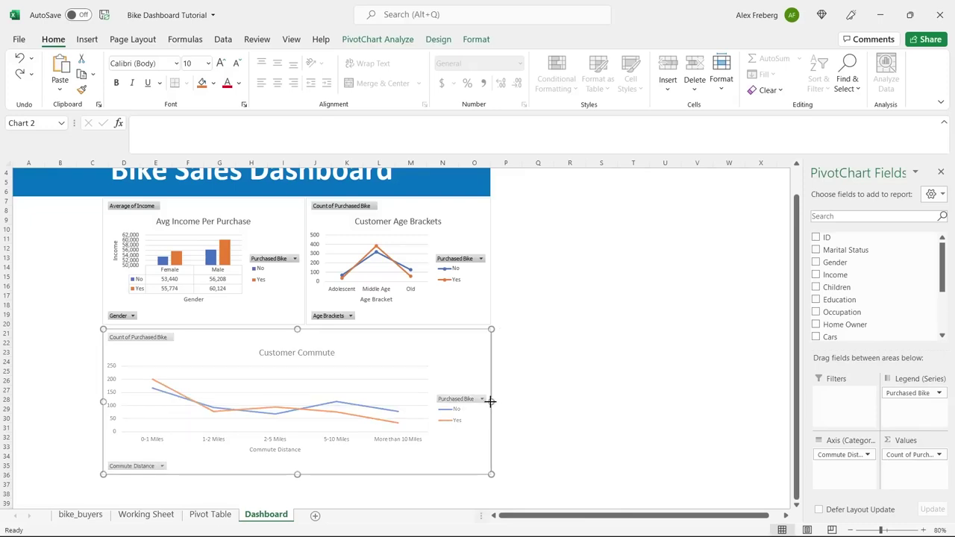
pyautogui.click(588, 306)
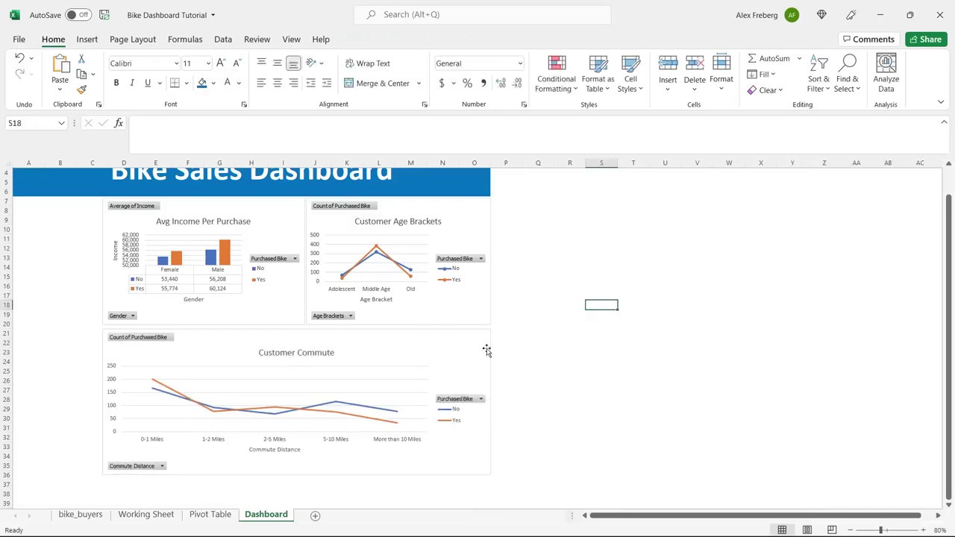
pyautogui.click(400, 358)
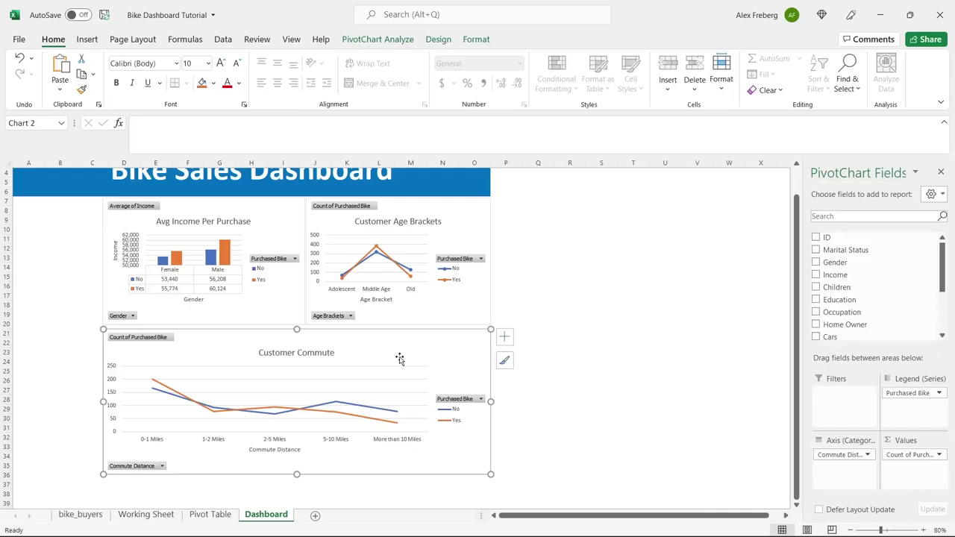
pyautogui.moveTo(298, 329); pyautogui.dragTo(299, 328)
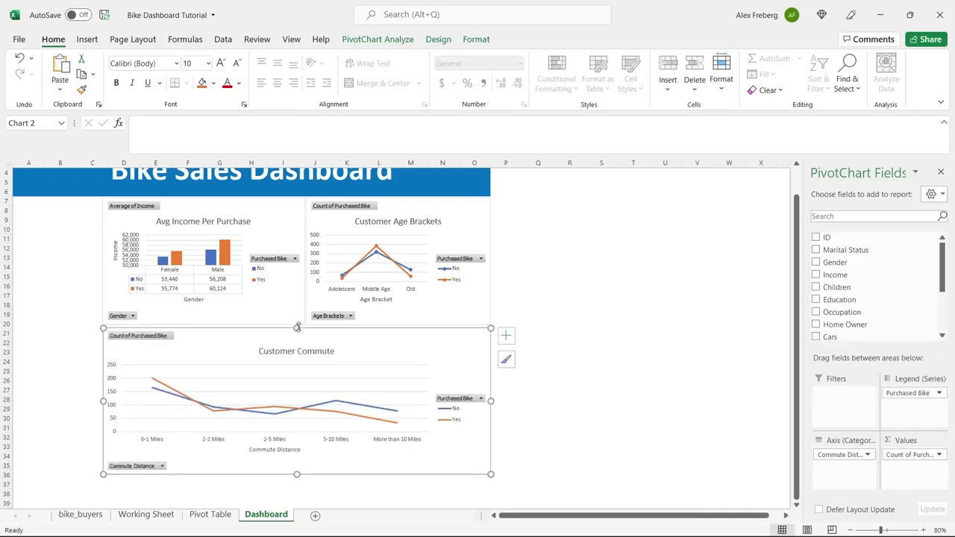
pyautogui.click(556, 295)
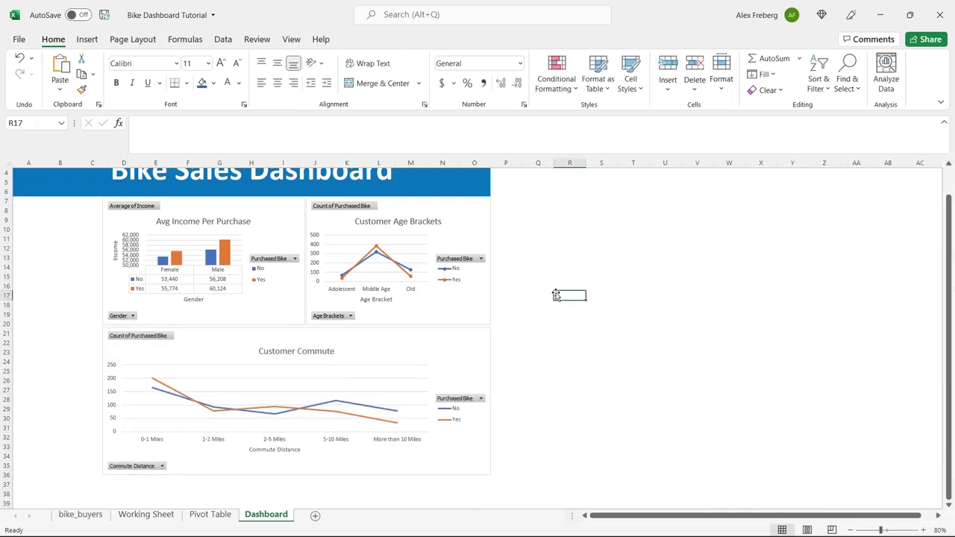
pyautogui.scroll(1, 556, 296)
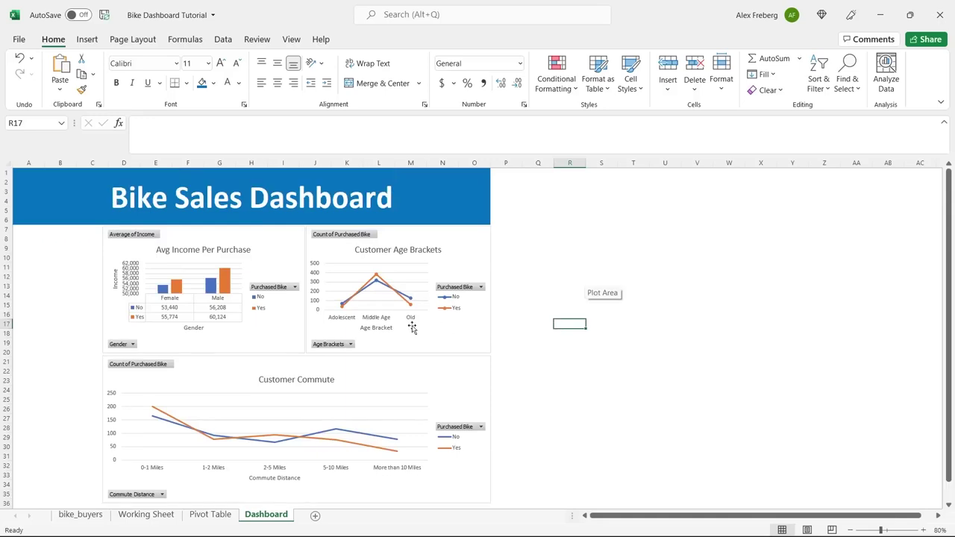
pyautogui.click(548, 297)
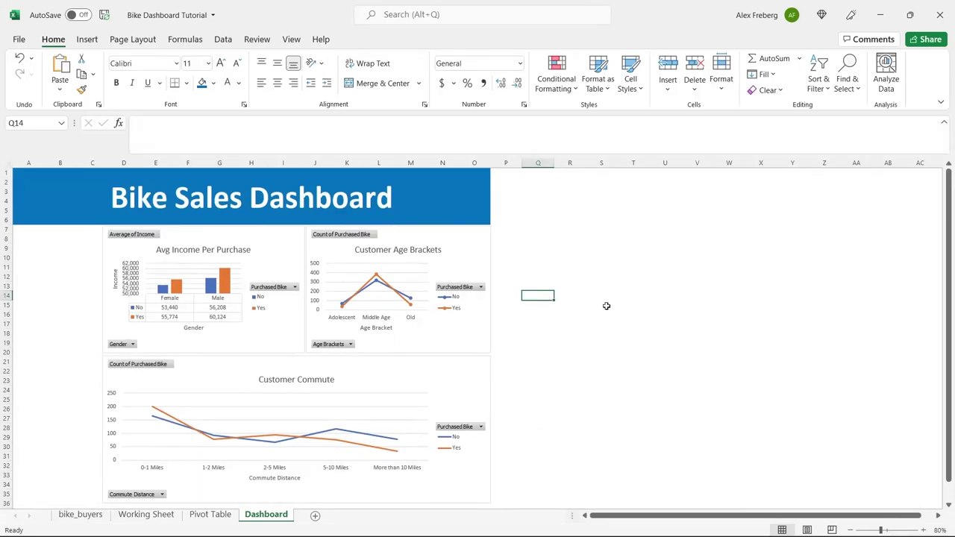
# Apply the fourth chart style, with a bold title and markers on the lines, to the Customer Commute chart.
pyautogui.click(407, 374)
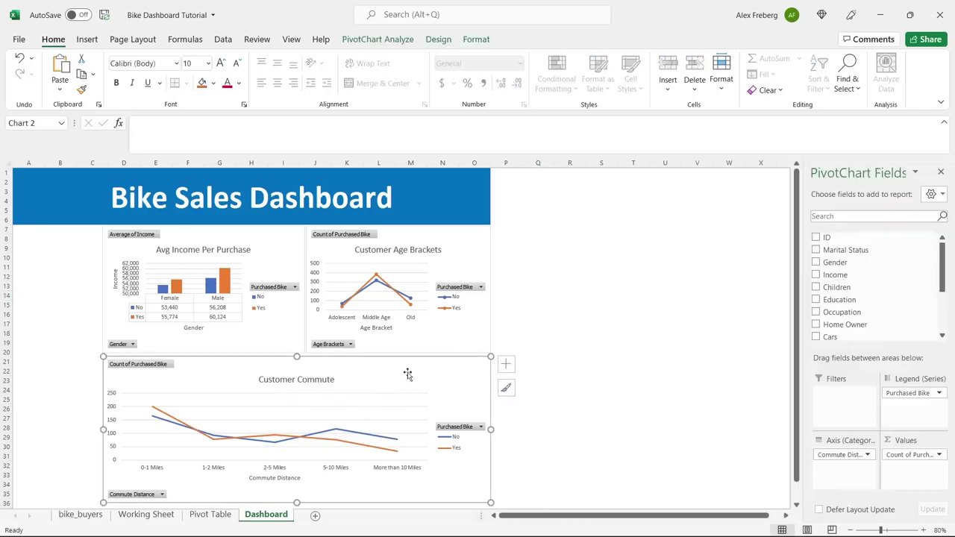
pyautogui.click(394, 43)
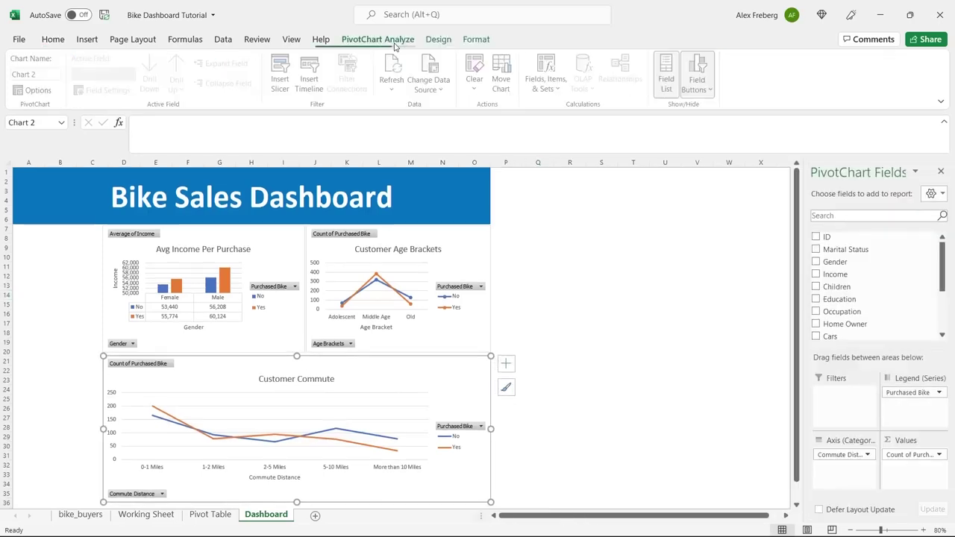
pyautogui.click(444, 41)
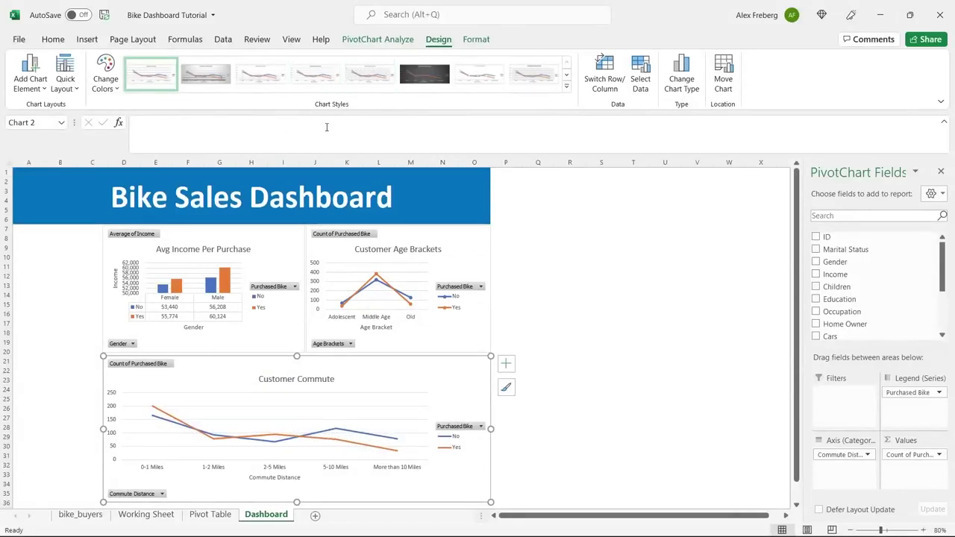
pyautogui.click(320, 72)
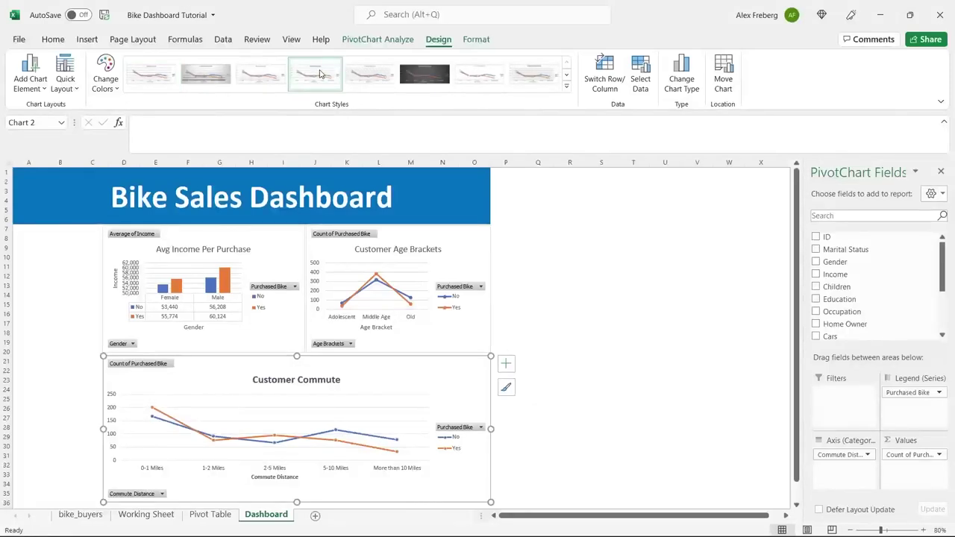
pyautogui.click(452, 254)
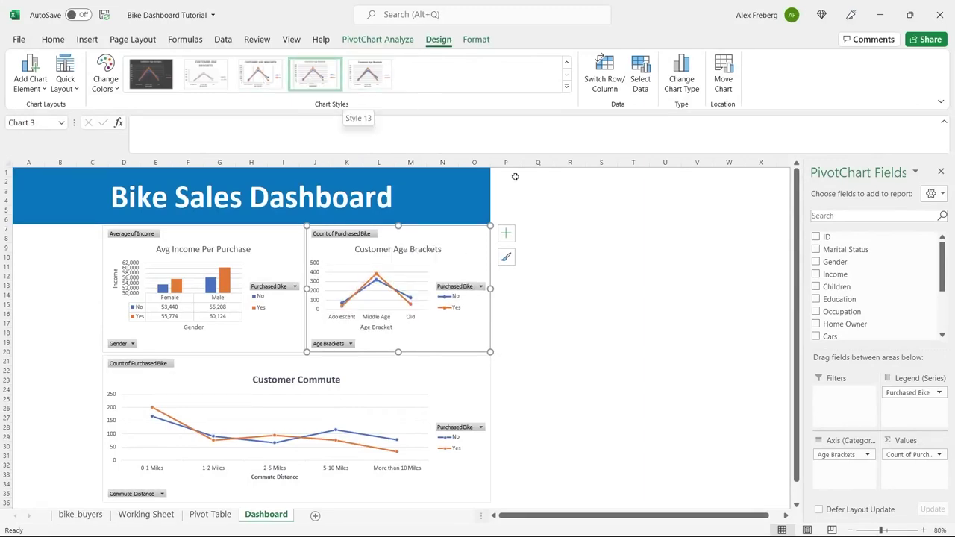
pyautogui.click(600, 266)
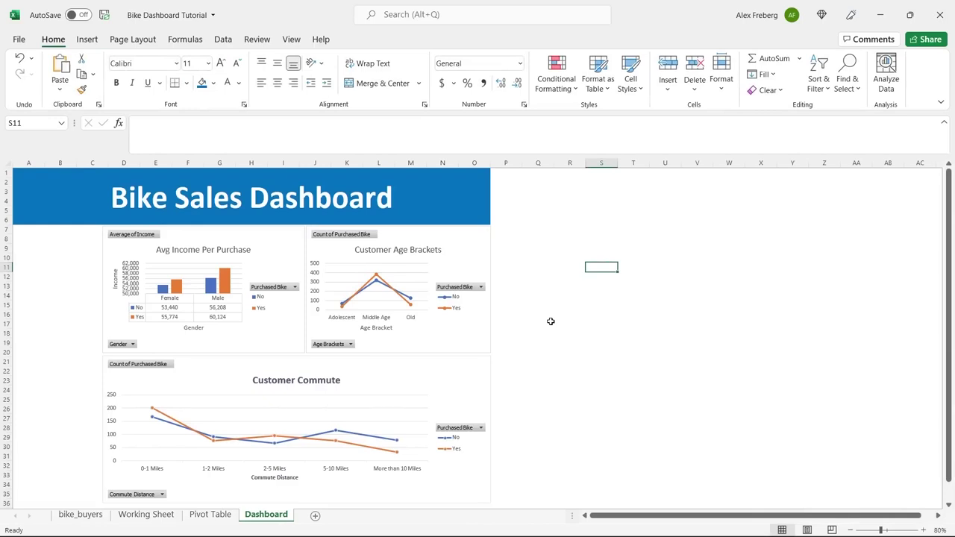
pyautogui.scroll(-1, 551, 321)
pyautogui.scroll(1, 270, 349)
pyautogui.click(505, 265)
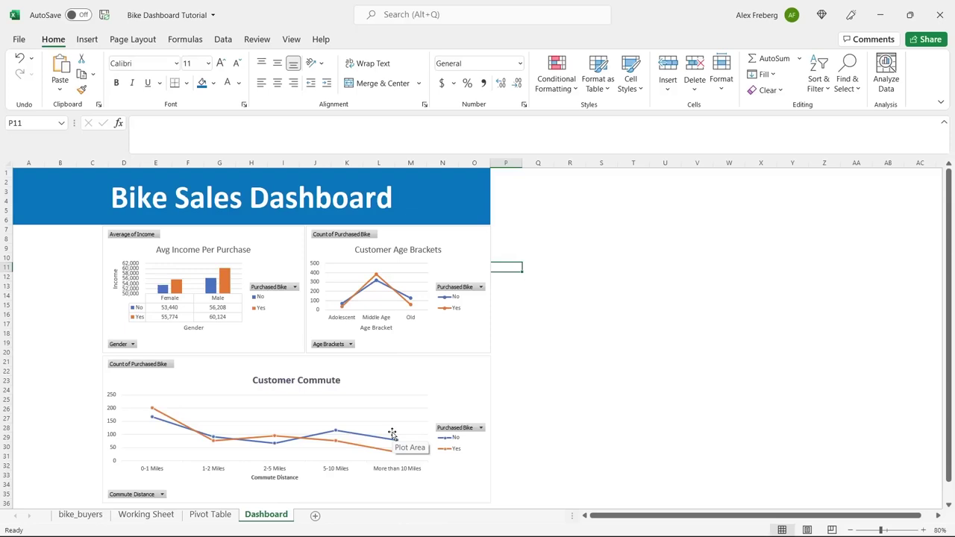
# Insert a Marital Status slicer from the Avg Income Per Purchase chart.
pyautogui.click(272, 244)
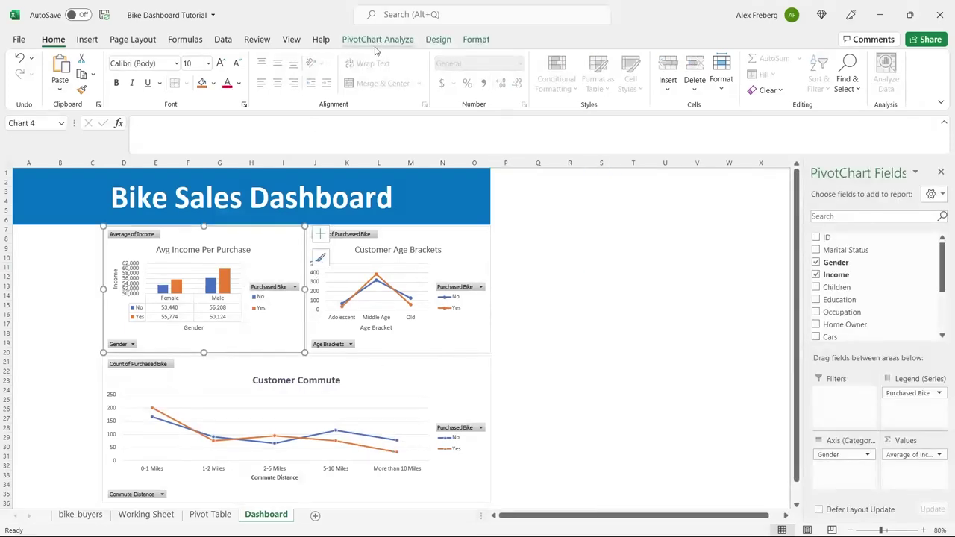
pyautogui.click(378, 45)
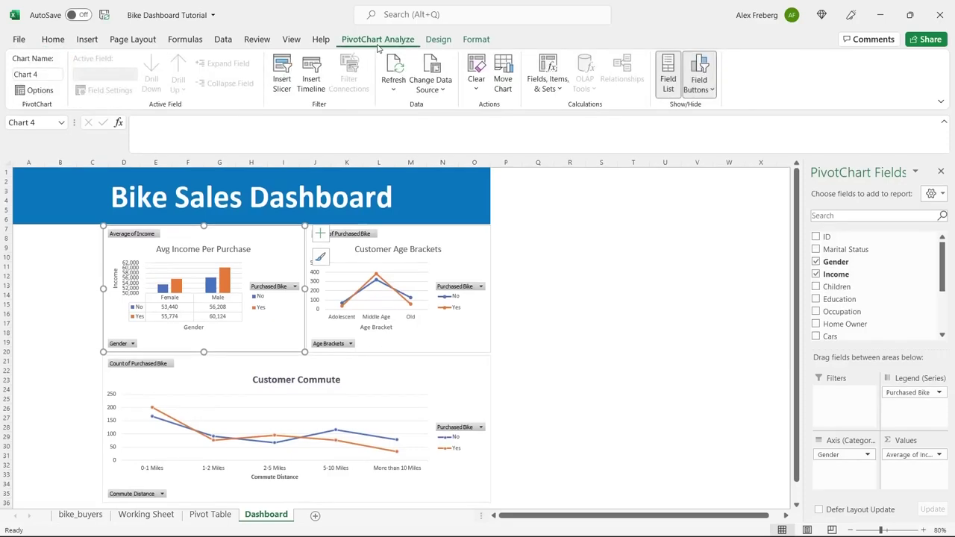
pyautogui.click(282, 77)
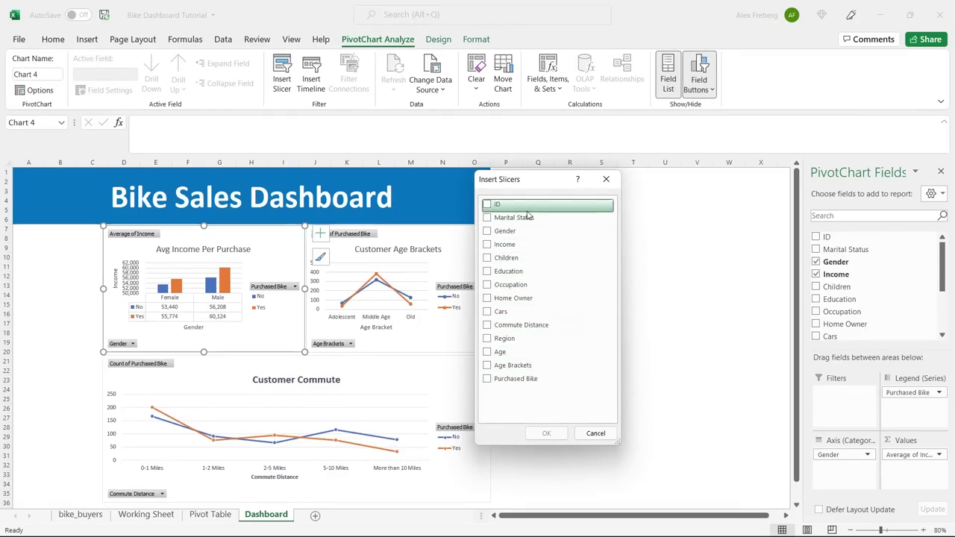
pyautogui.click(488, 218)
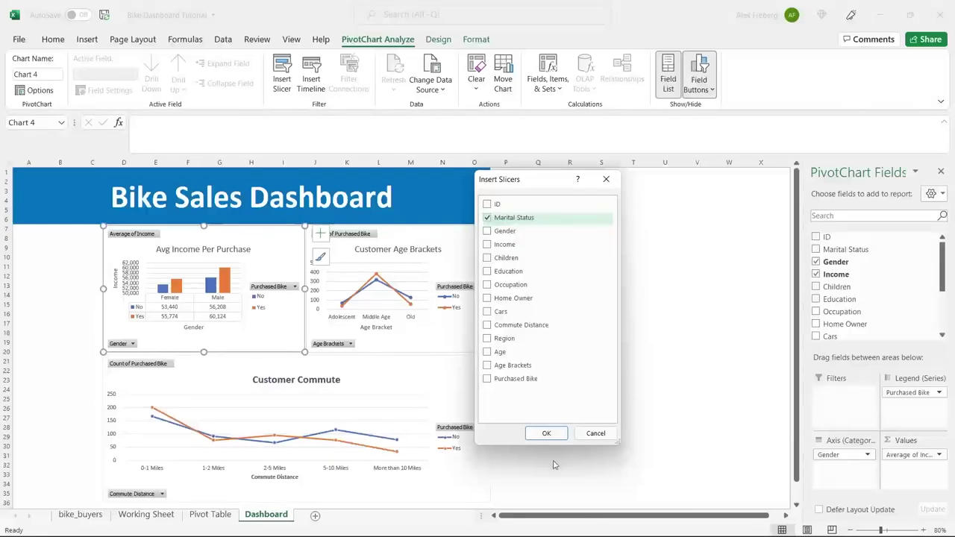
pyautogui.click(547, 434)
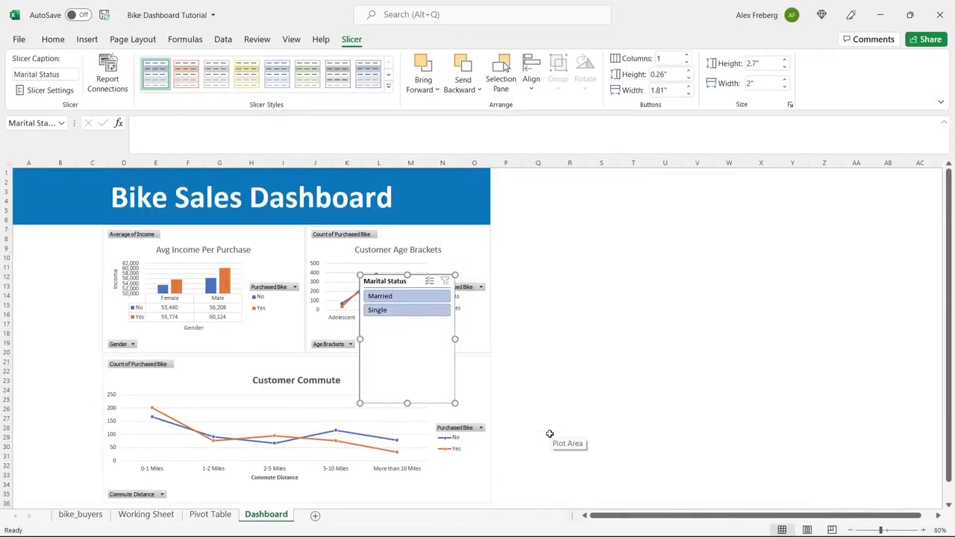
# Move the Marital Status slicer beneath the banner, beside the Avg Income Per Purchase chart, and shrink it to about 1" high and 1.82" wide.
pyautogui.moveTo(418, 281); pyautogui.dragTo(67, 234)
pyautogui.moveTo(107, 293); pyautogui.dragTo(100, 293)
pyautogui.moveTo(55, 356); pyautogui.dragTo(64, 277)
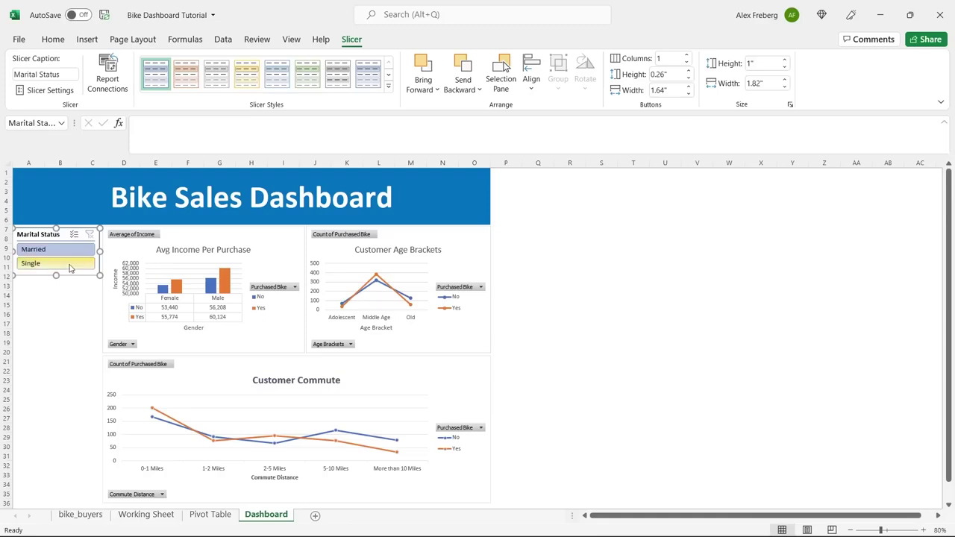
# Switch the Marital Status slicer between Single and Married to check which dashboard charts respond to the filter.
pyautogui.click(248, 235)
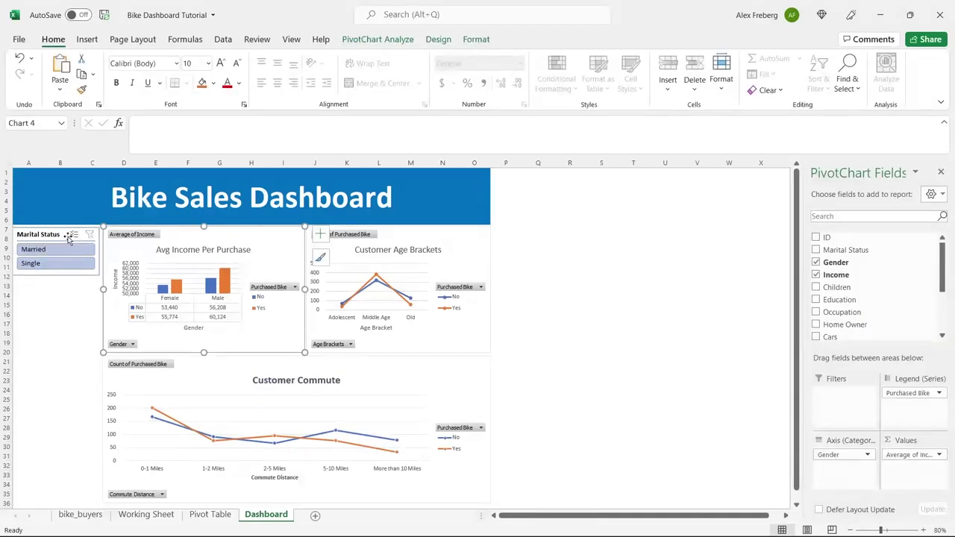
pyautogui.click(63, 264)
pyautogui.click(64, 251)
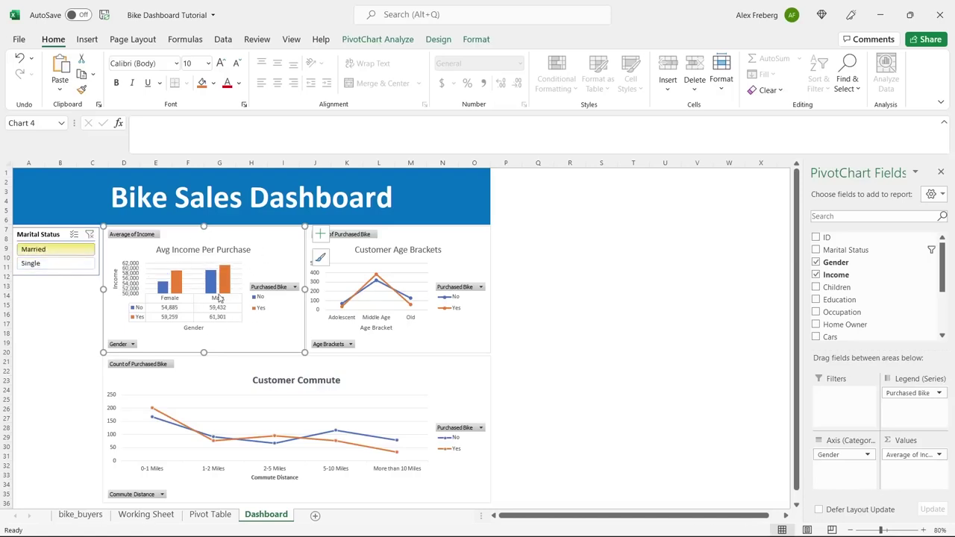
pyautogui.click(54, 266)
pyautogui.click(54, 251)
pyautogui.click(54, 266)
pyautogui.click(59, 251)
pyautogui.click(60, 263)
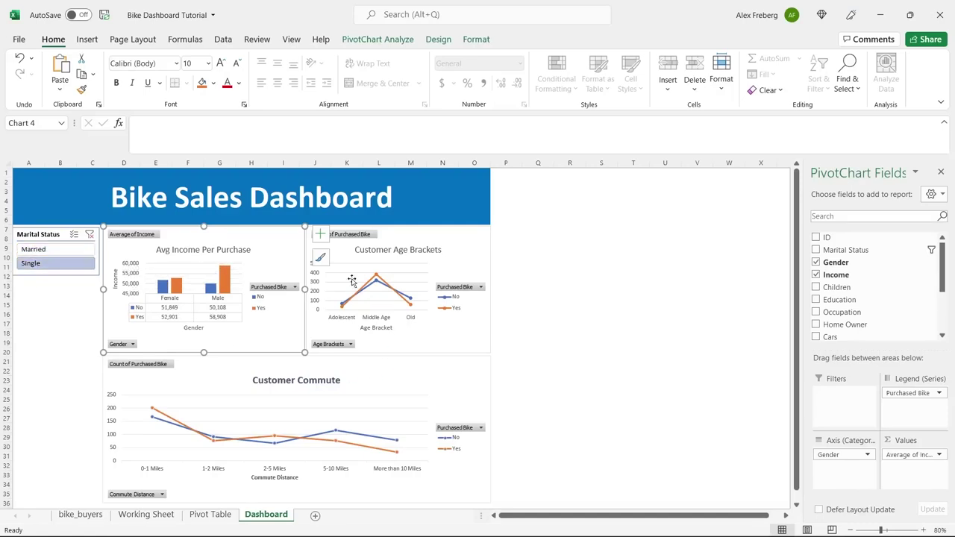
pyautogui.click(54, 250)
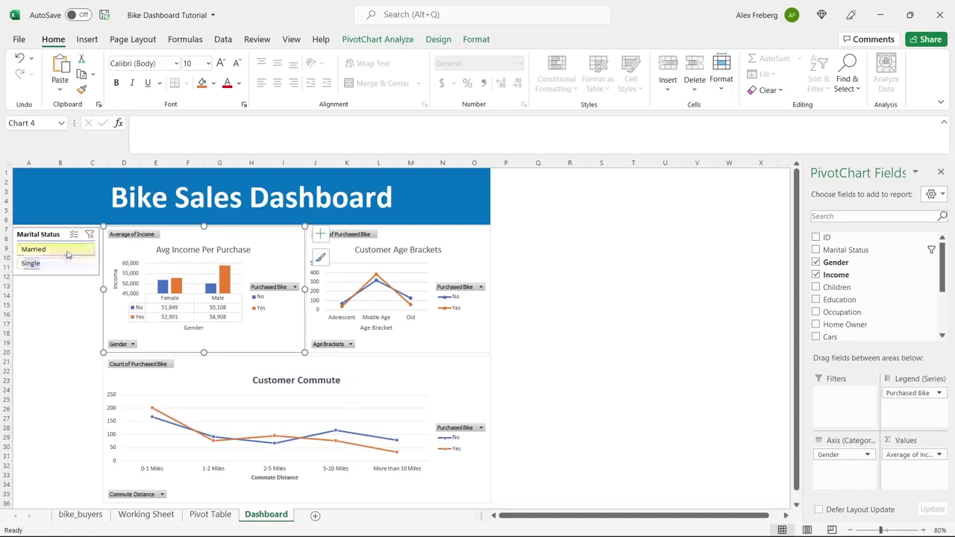
pyautogui.click(88, 323)
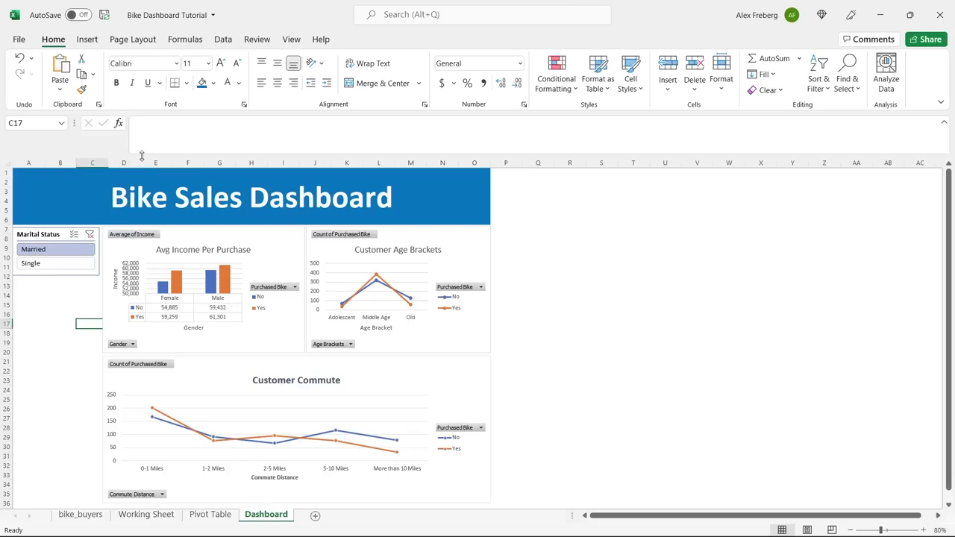
# Connect the Marital Status slicer to PivotTable33, PivotTable34 and PivotTable35 through its report connections.
pyautogui.click(58, 236)
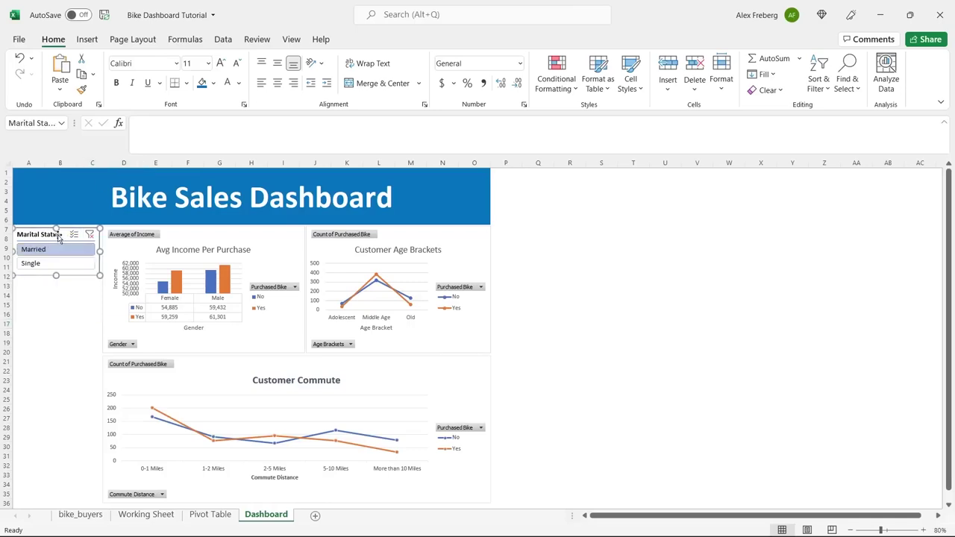
pyautogui.click(351, 39)
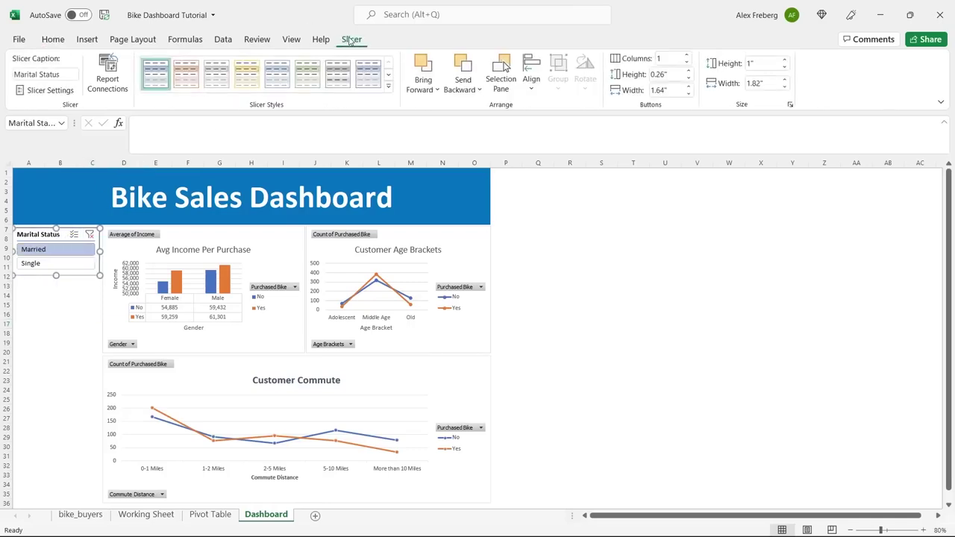
pyautogui.click(112, 80)
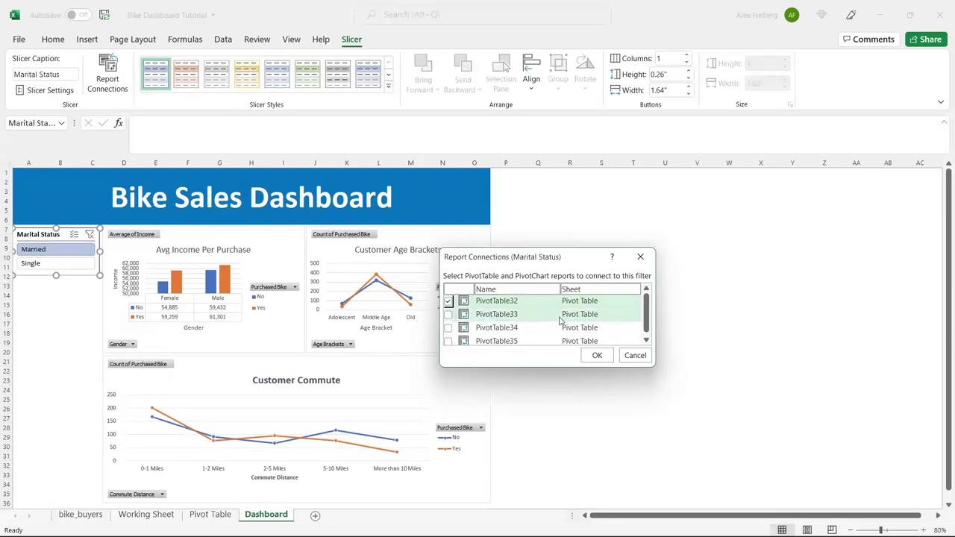
pyautogui.moveTo(650, 318); pyautogui.dragTo(645, 293)
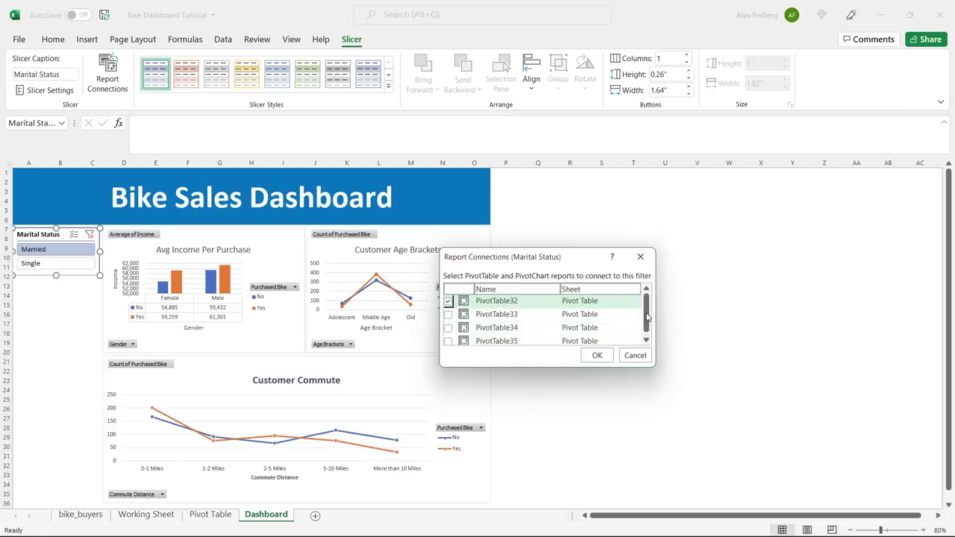
pyautogui.scroll(-1, 556, 332)
pyautogui.click(448, 311)
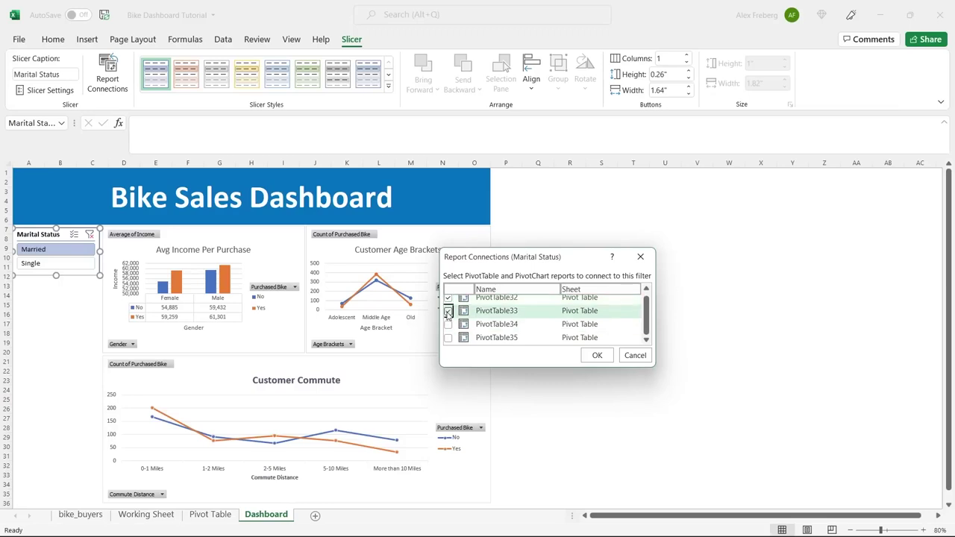
pyautogui.click(447, 324)
pyautogui.click(448, 338)
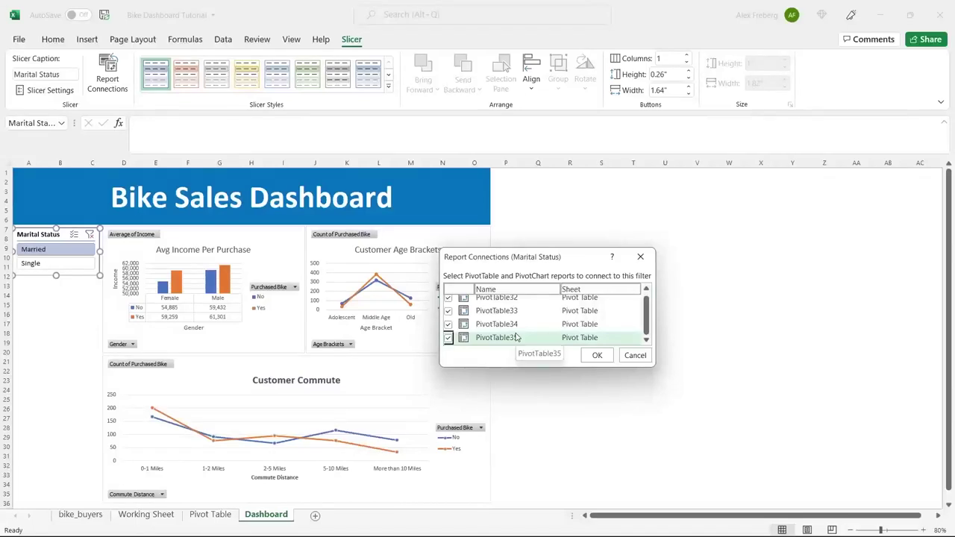
pyautogui.click(597, 355)
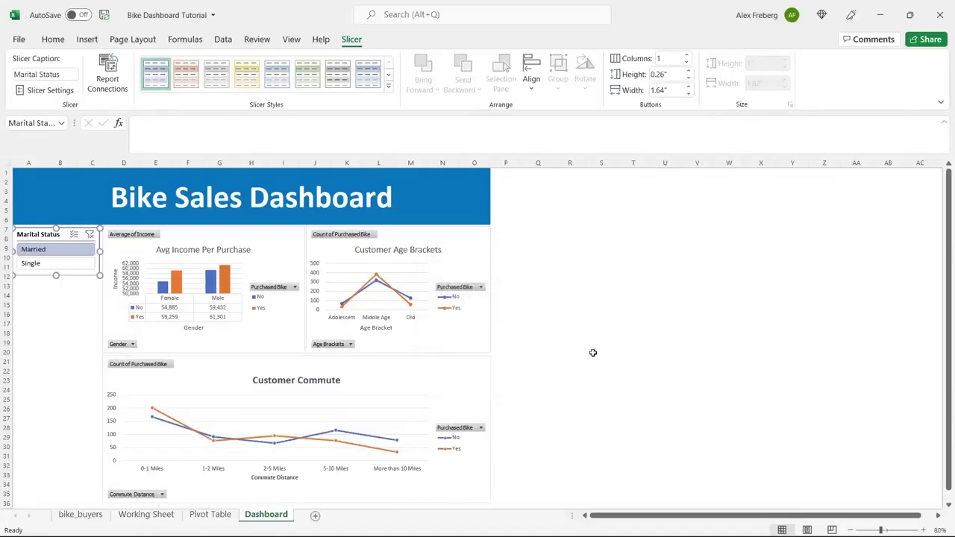
# Switch the Marital Status slicer repeatedly between Single and Married, comparing the income, age bracket and commute charts.
pyautogui.click(63, 261)
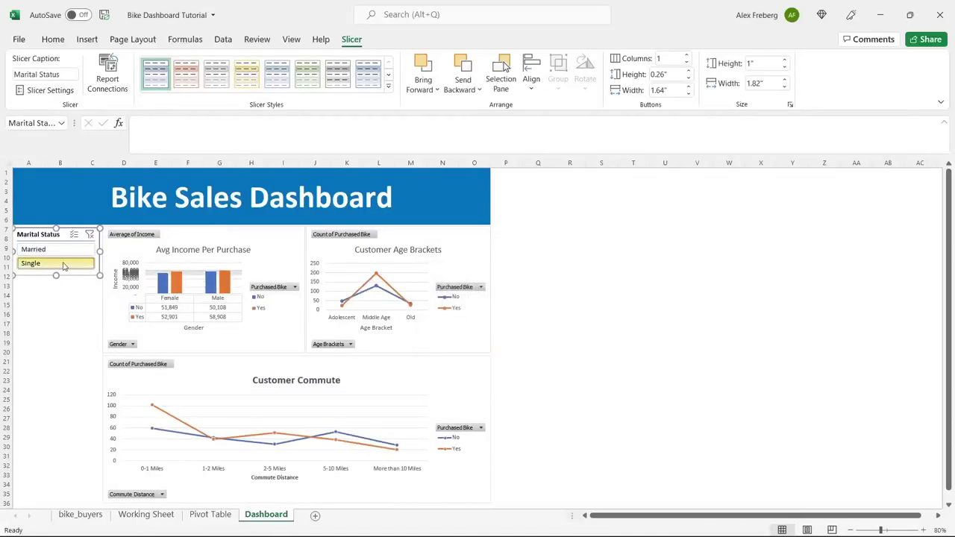
pyautogui.click(63, 251)
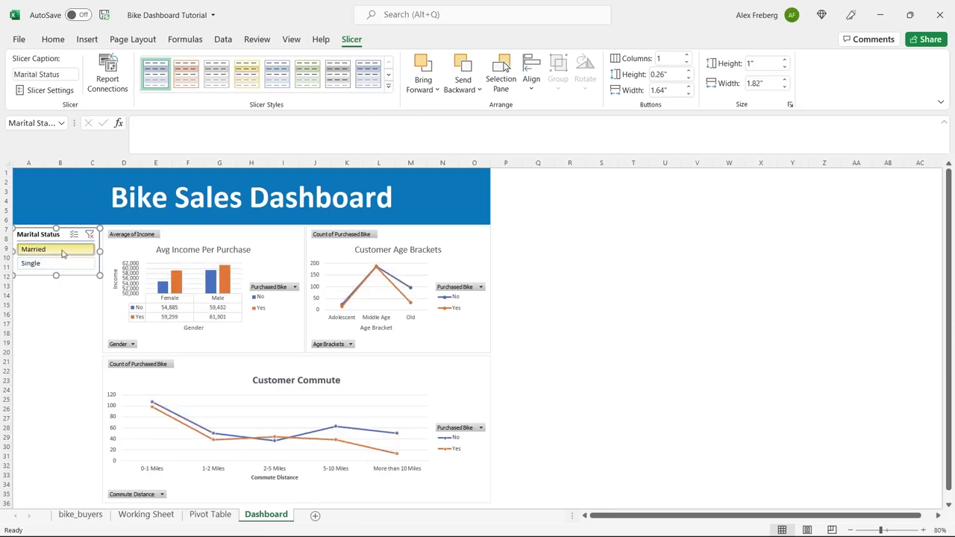
pyautogui.click(65, 265)
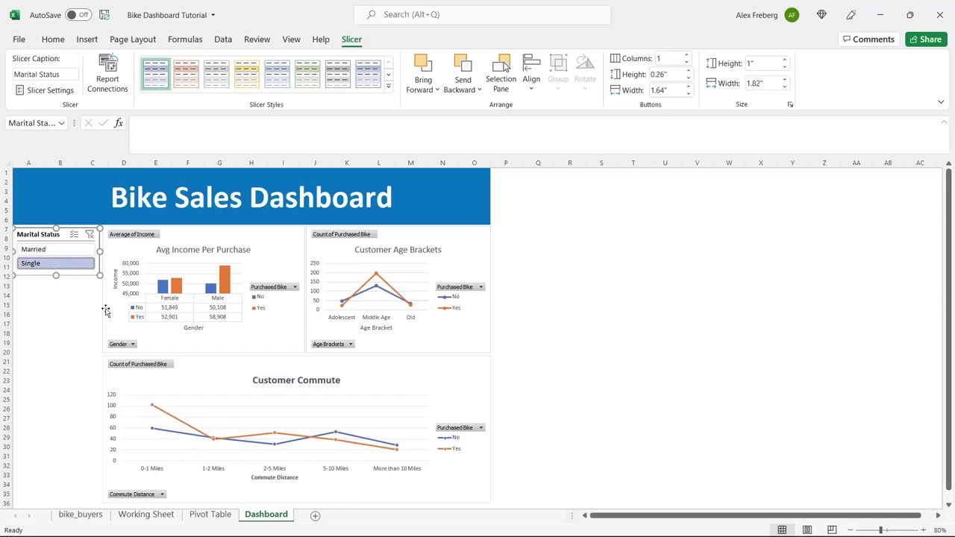
pyautogui.click(45, 249)
pyautogui.click(68, 265)
pyautogui.click(66, 250)
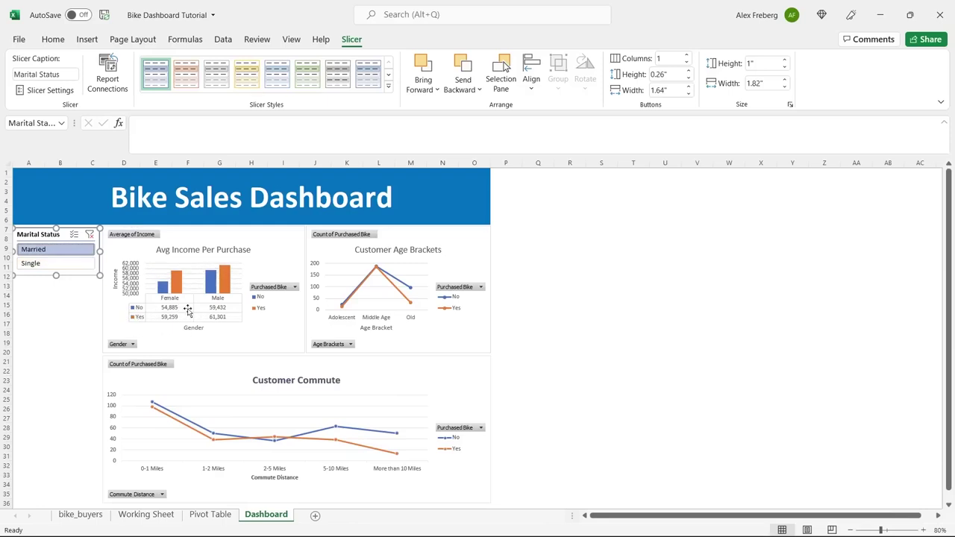
pyautogui.click(67, 269)
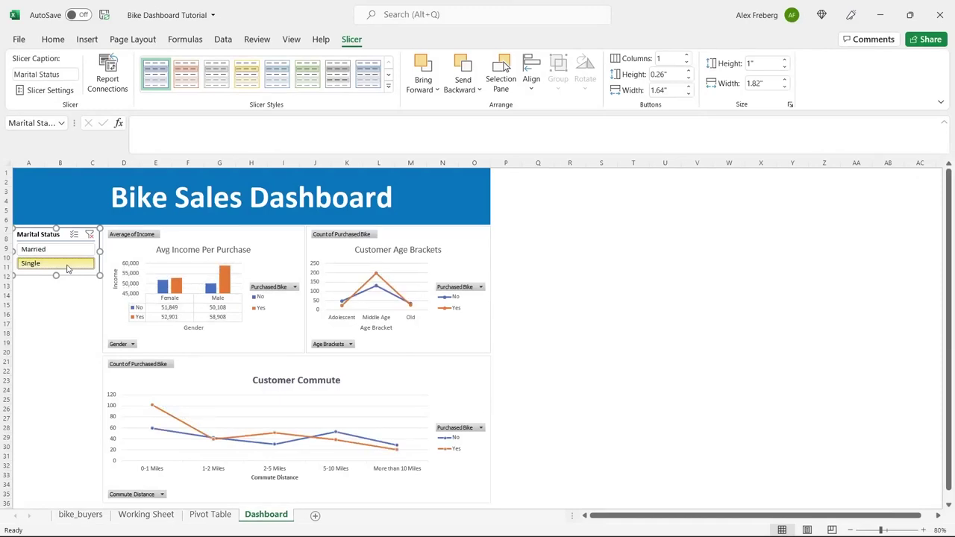
pyautogui.click(67, 250)
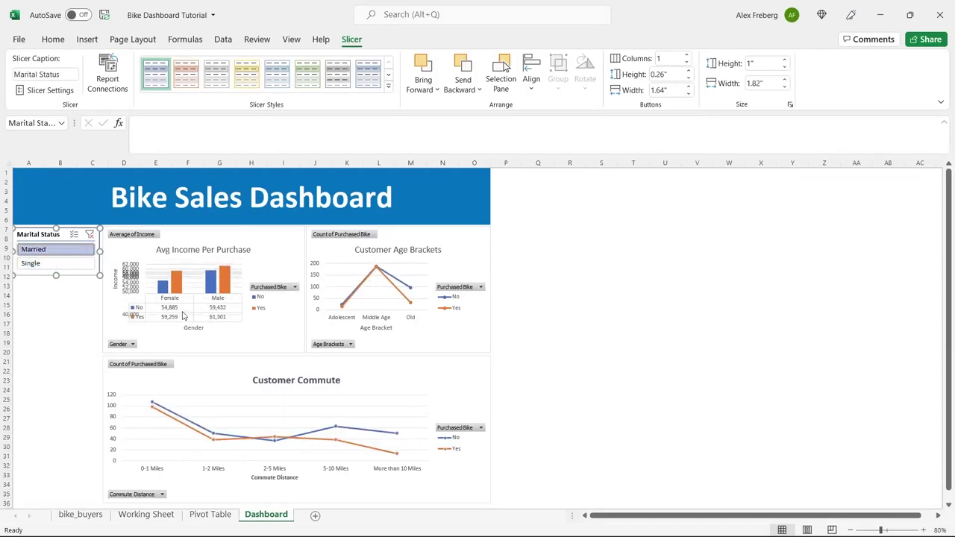
pyautogui.click(84, 266)
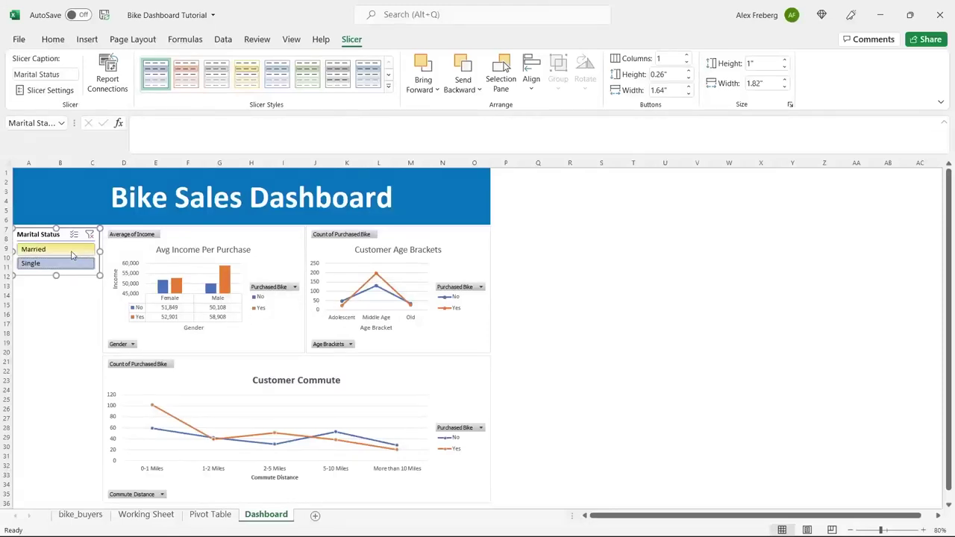
pyautogui.click(82, 249)
pyautogui.click(65, 263)
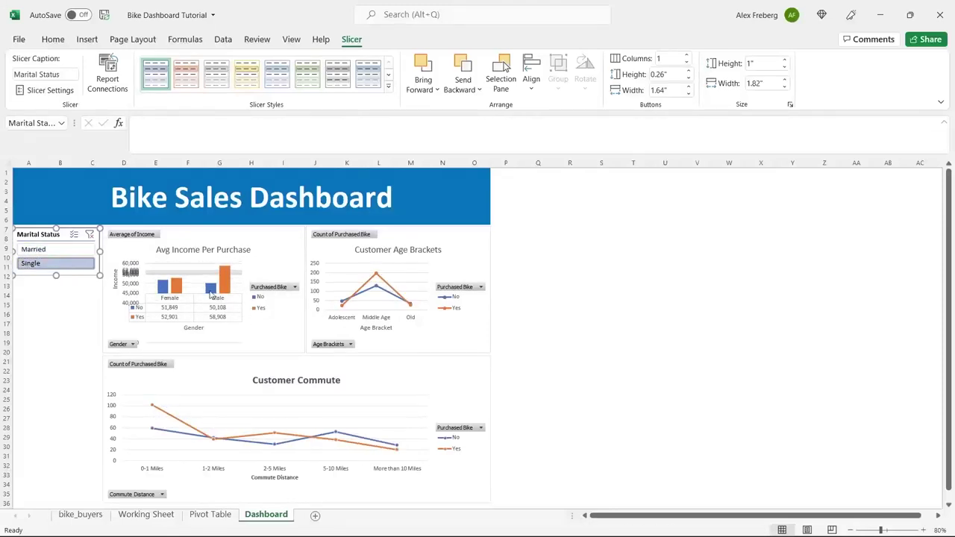
# Insert Region and Education slicers from the Avg Income Per Purchase chart.
pyautogui.click(290, 247)
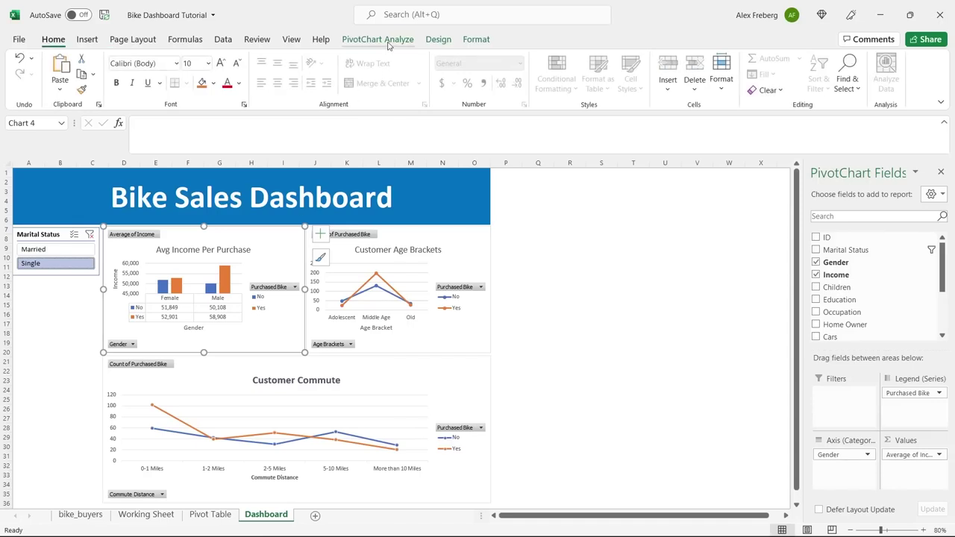
pyautogui.click(282, 75)
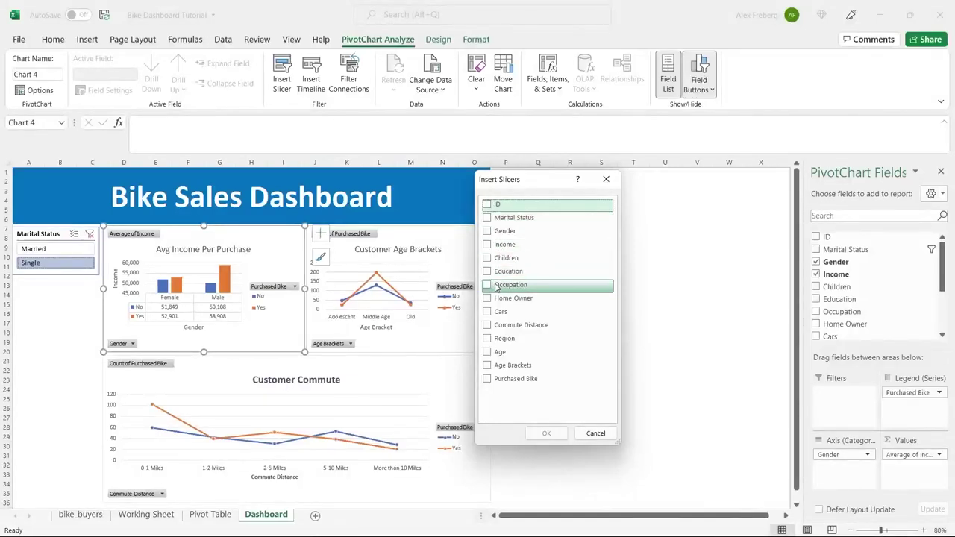
pyautogui.click(488, 340)
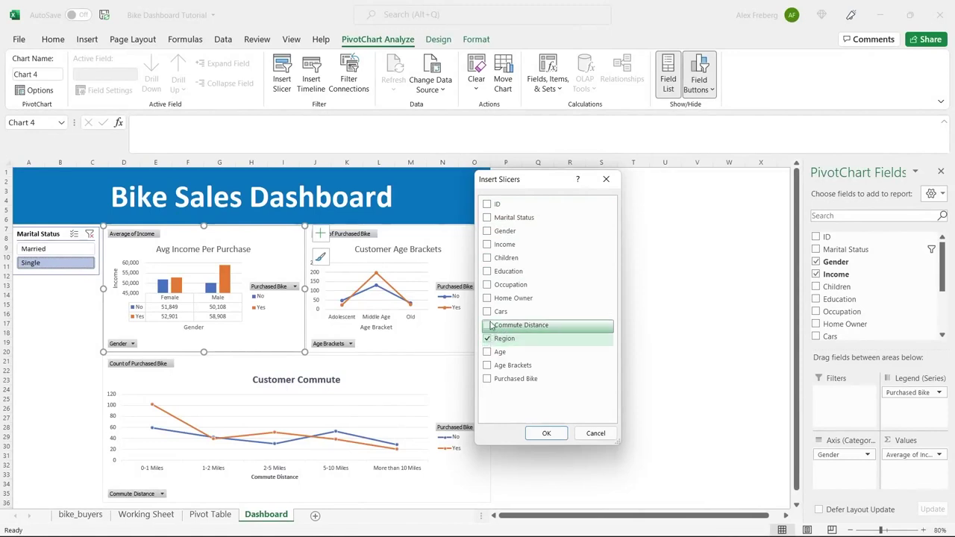
pyautogui.click(488, 272)
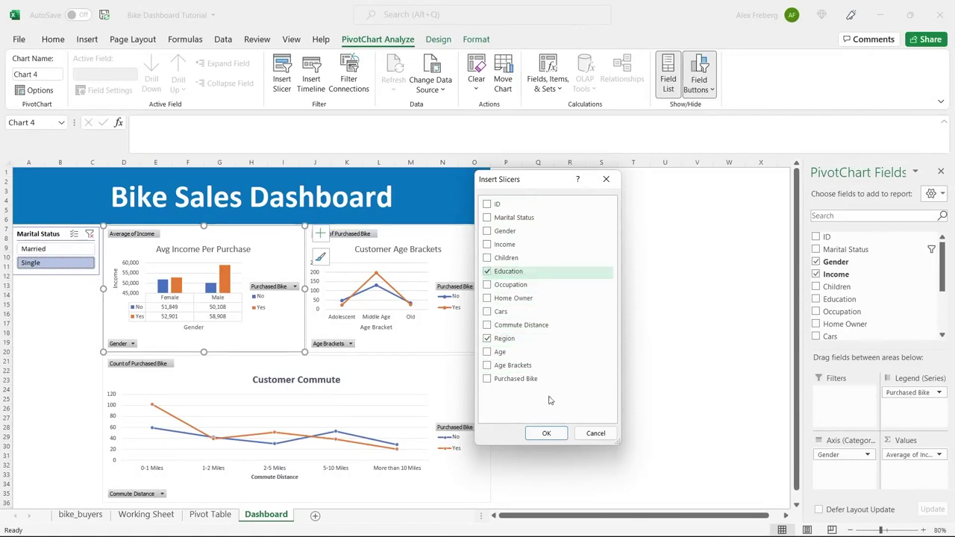
pyautogui.click(553, 434)
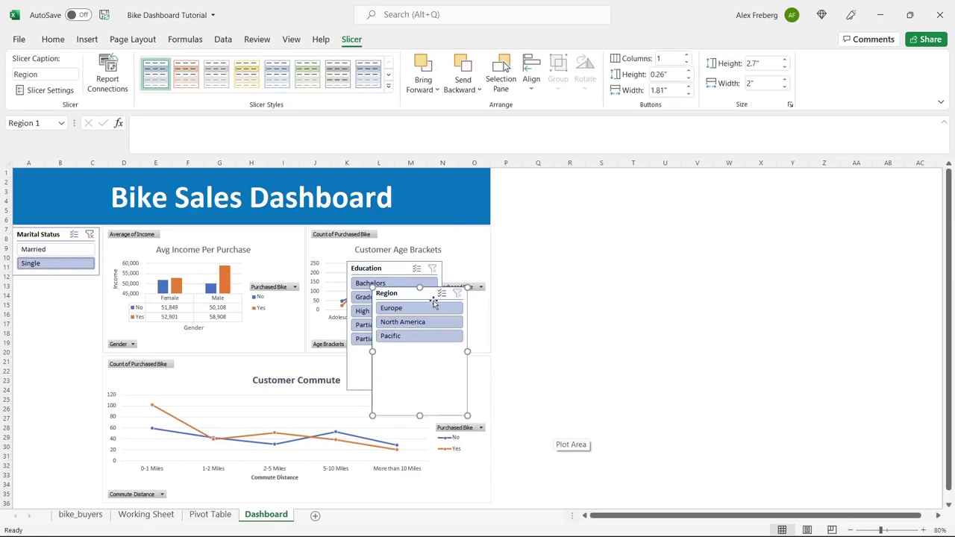
# Place the Region slicer directly beneath the Marital Status slicer and shrink it to about 1.32" high and 1.82" wide.
pyautogui.moveTo(421, 294); pyautogui.dragTo(69, 287)
pyautogui.moveTo(108, 343); pyautogui.dragTo(98, 344)
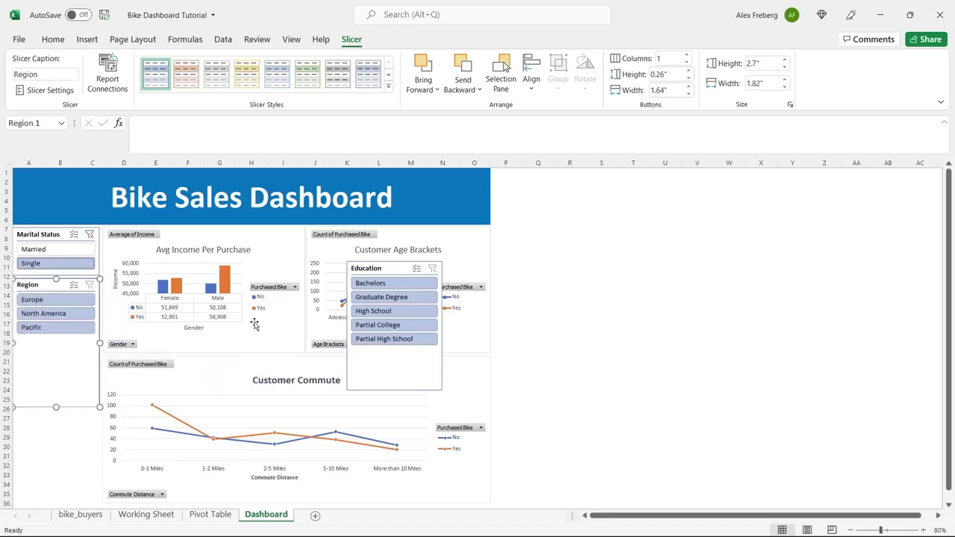
pyautogui.click(537, 295)
pyautogui.click(69, 347)
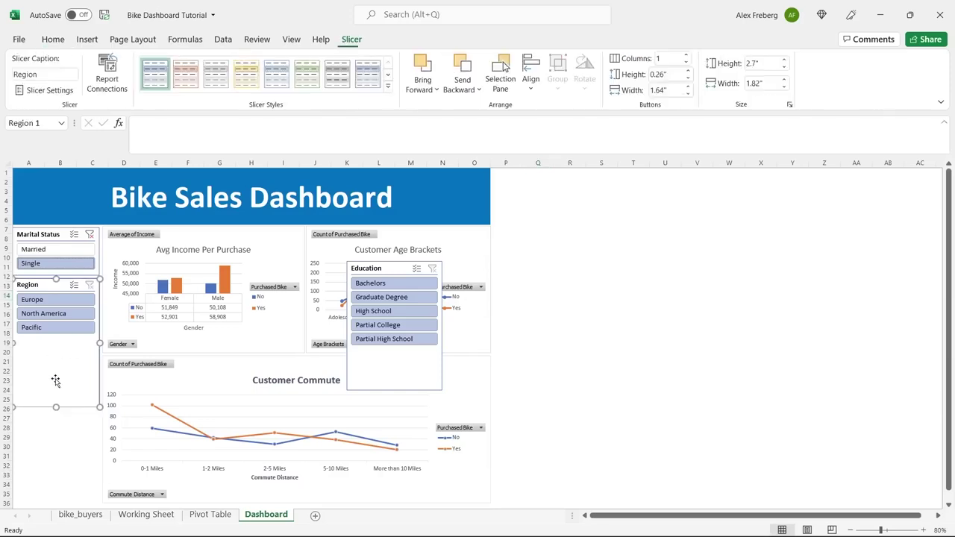
pyautogui.moveTo(56, 407); pyautogui.dragTo(60, 340)
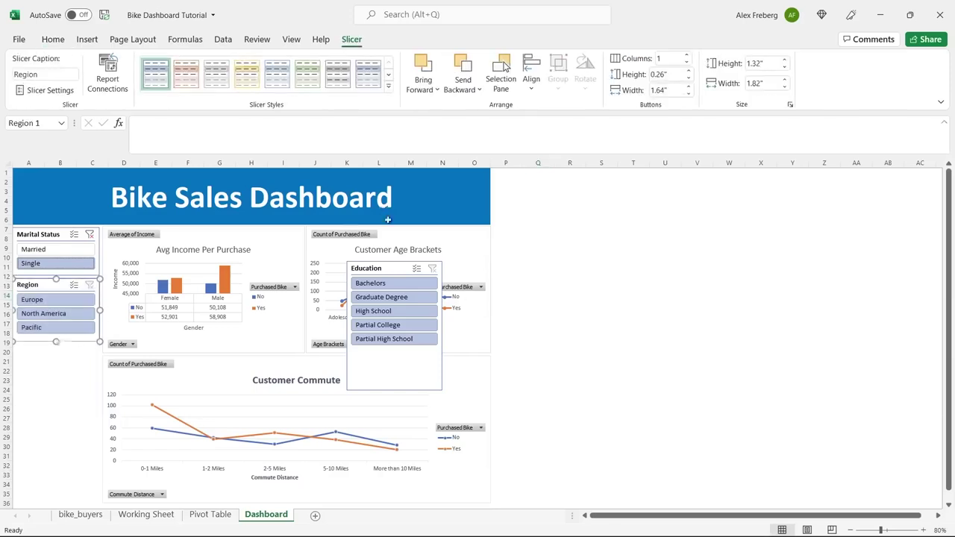
# Place the Education slicer just beneath the Region slicer and shrink it to about 1.9" high and 1.81" wide.
pyautogui.moveTo(385, 268); pyautogui.dragTo(47, 354)
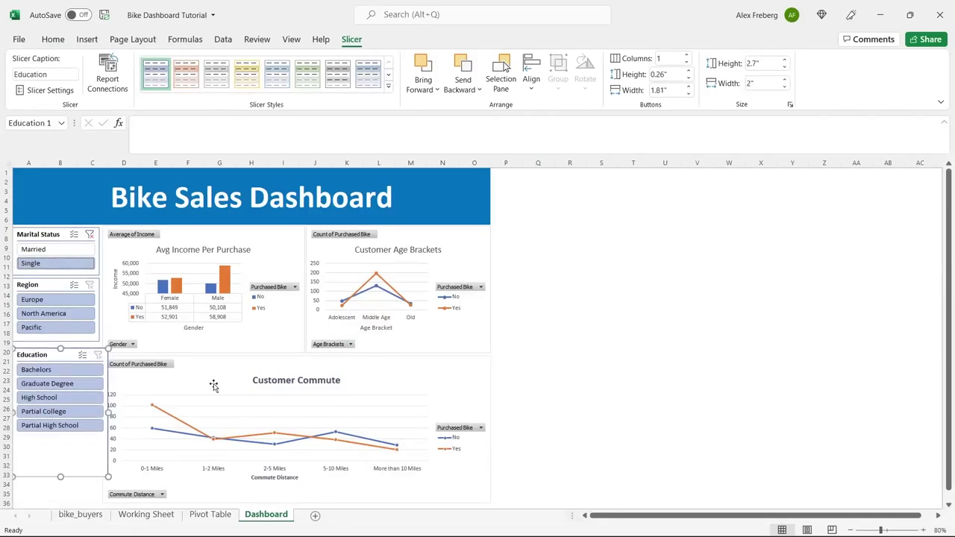
pyautogui.moveTo(109, 410); pyautogui.dragTo(100, 412)
pyautogui.click(530, 321)
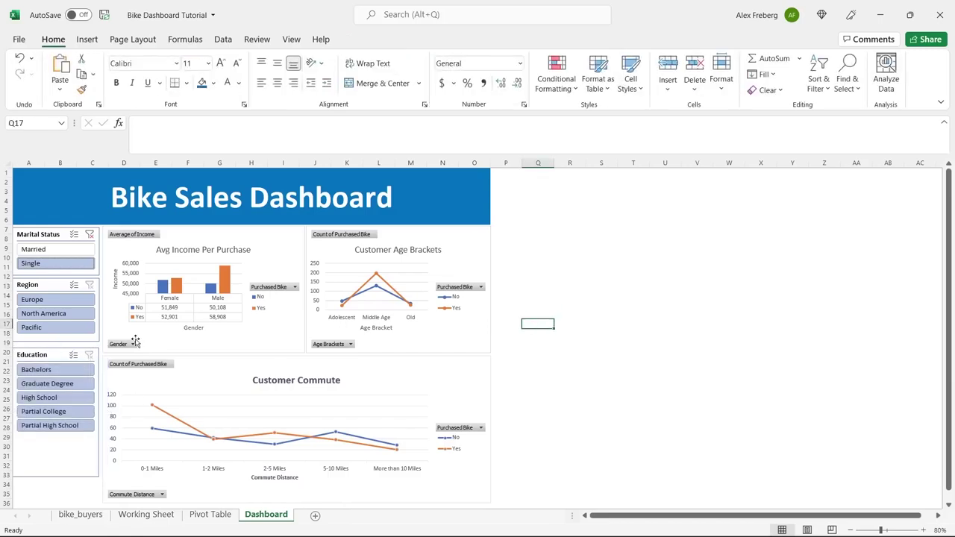
pyautogui.click(60, 357)
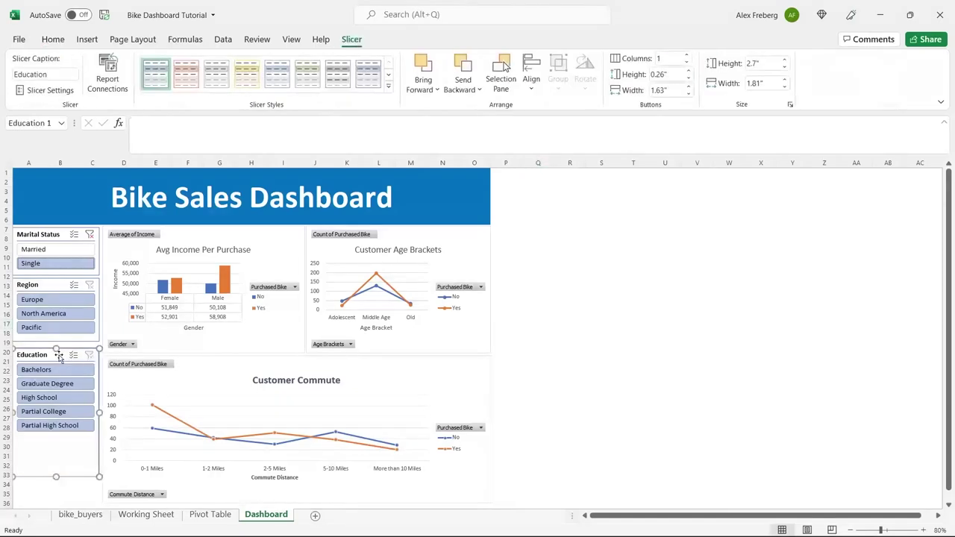
pyautogui.moveTo(58, 356); pyautogui.dragTo(58, 351)
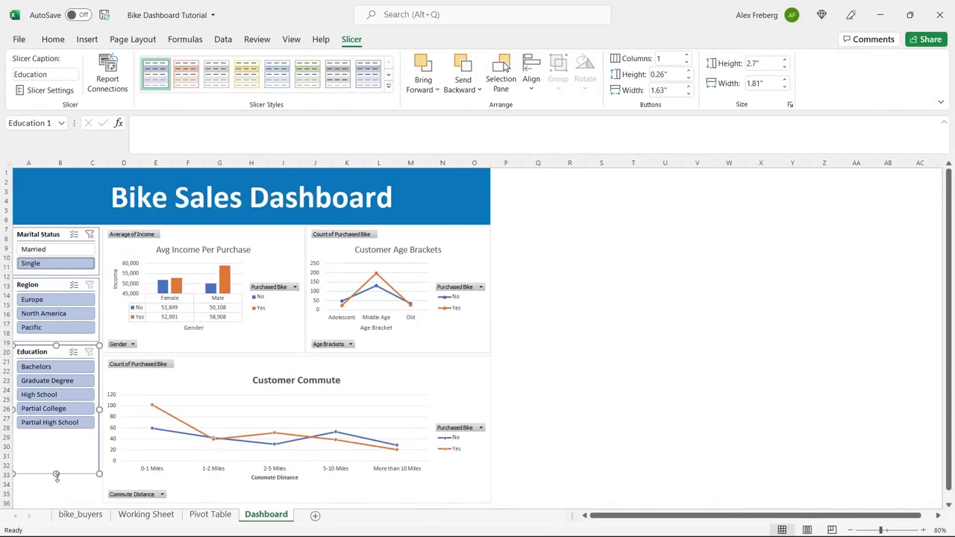
pyautogui.moveTo(58, 440); pyautogui.dragTo(58, 436)
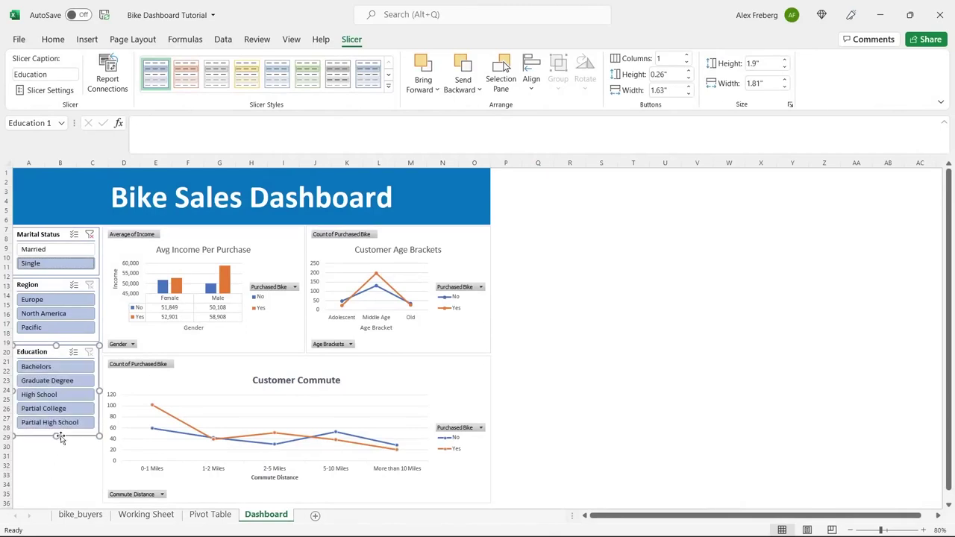
# Test the Region slicer by filtering on its different regions, ending with only Europe selected.
pyautogui.click(59, 284)
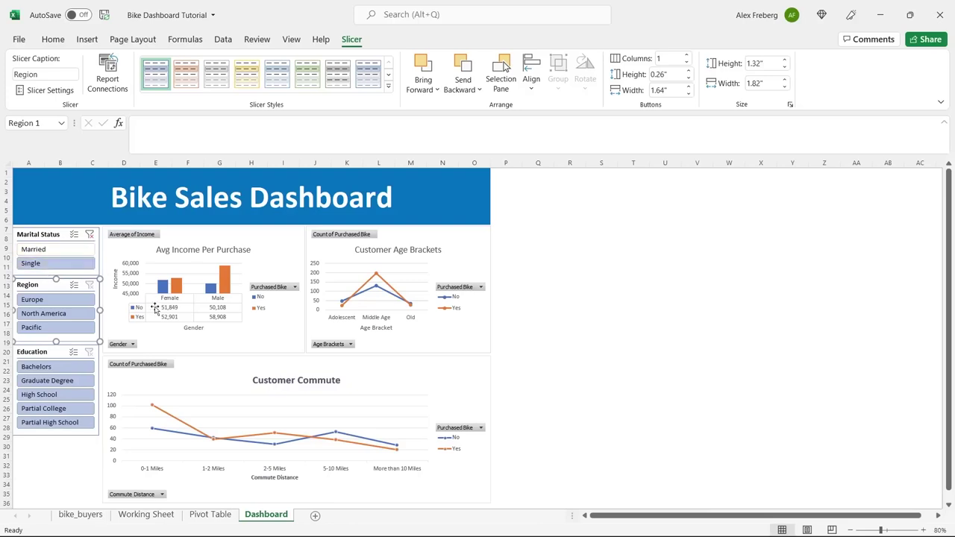
pyautogui.click(38, 300)
pyautogui.moveTo(52, 317); pyautogui.dragTo(37, 329)
pyautogui.click(37, 299)
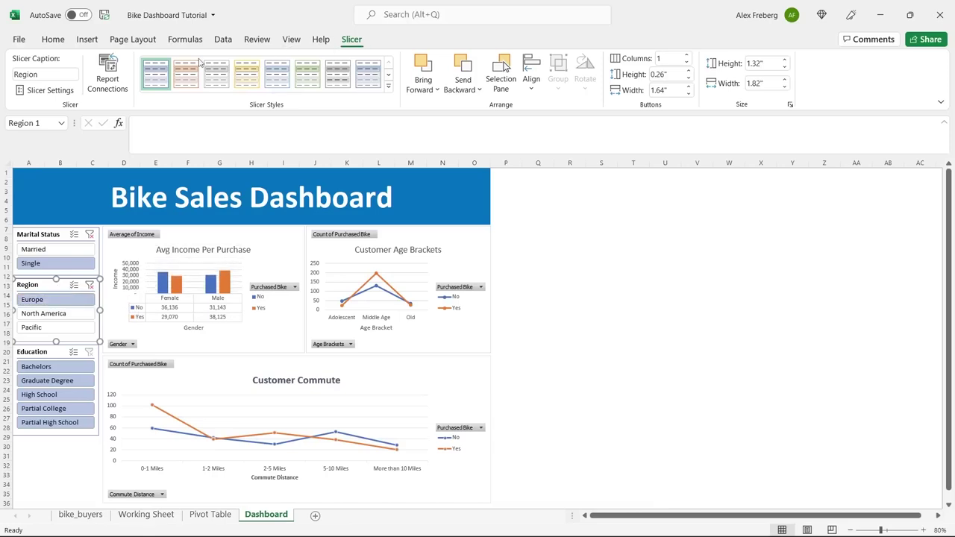
# Connect the Region slicer to PivotTable33, PivotTable34 and PivotTable35 in addition to PivotTable32.
pyautogui.click(120, 77)
pyautogui.click(448, 314)
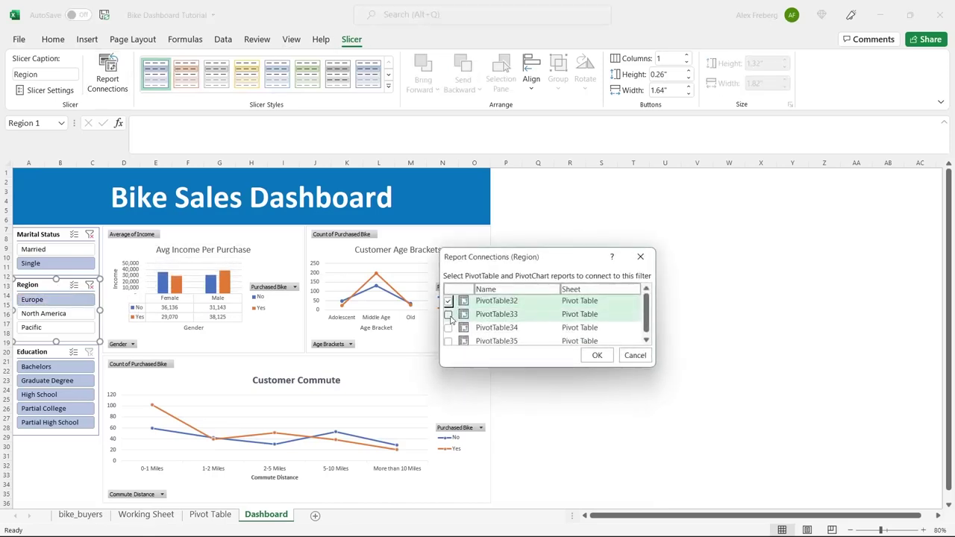
pyautogui.click(449, 327)
pyautogui.click(449, 341)
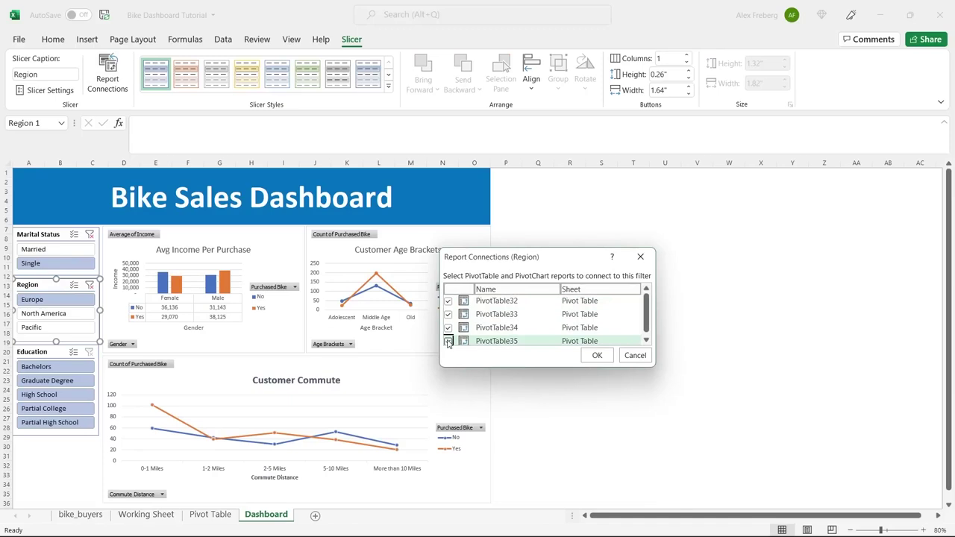
pyautogui.click(597, 356)
# Connect the Education slicer to PivotTable33, PivotTable34 and PivotTable35 in addition to PivotTable32.
pyautogui.click(58, 353)
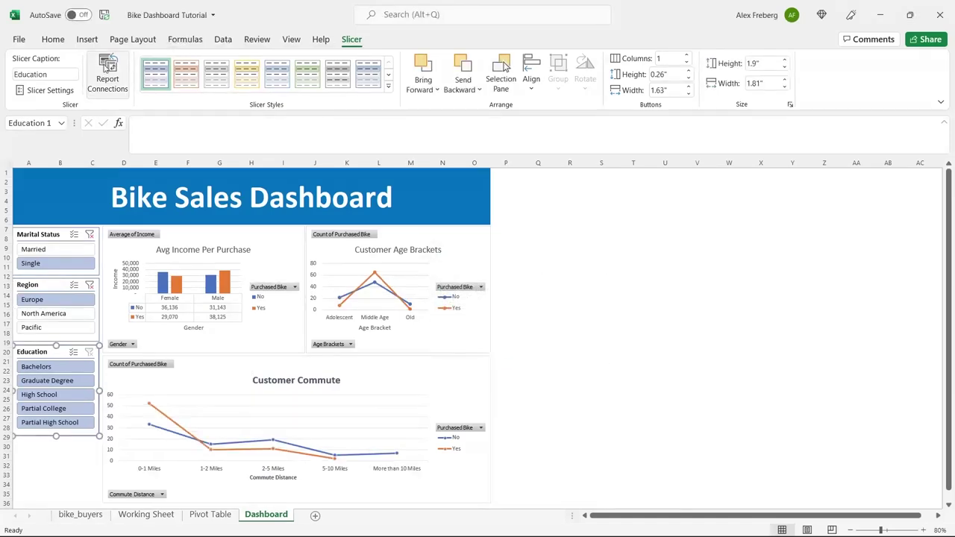
pyautogui.click(107, 75)
pyautogui.click(449, 314)
pyautogui.click(449, 328)
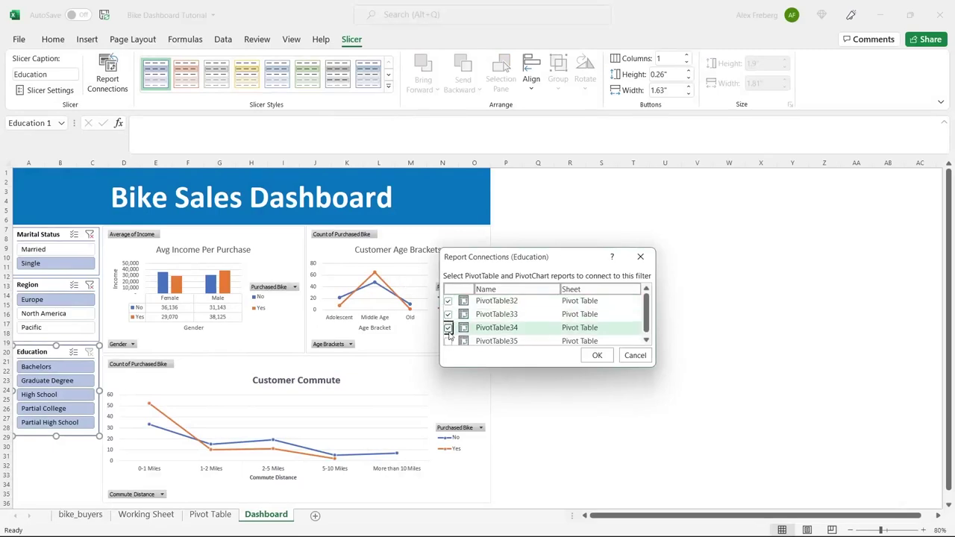
pyautogui.click(449, 342)
pyautogui.click(609, 356)
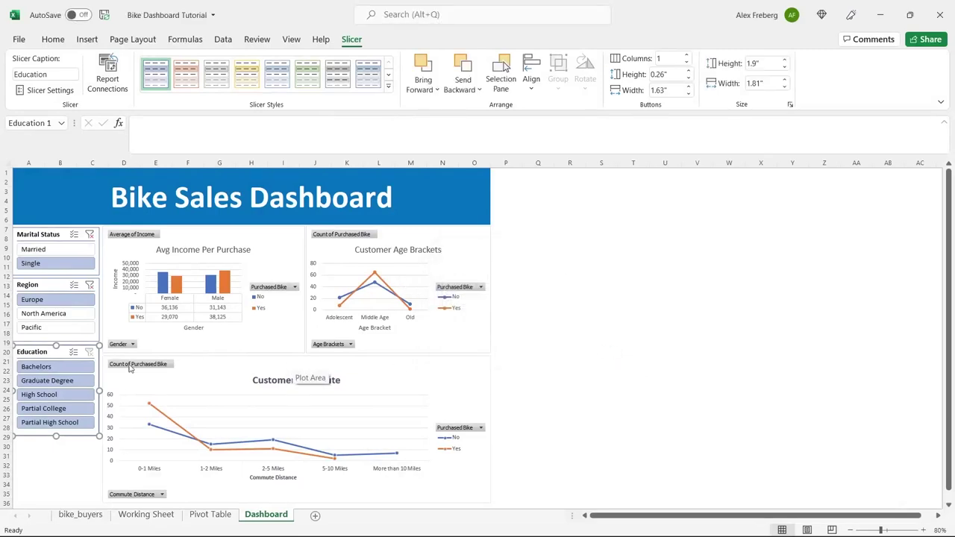
# Check the charts with Education filtered to Partial High School, clearing the Region filter and finally the Education filter.
pyautogui.click(71, 422)
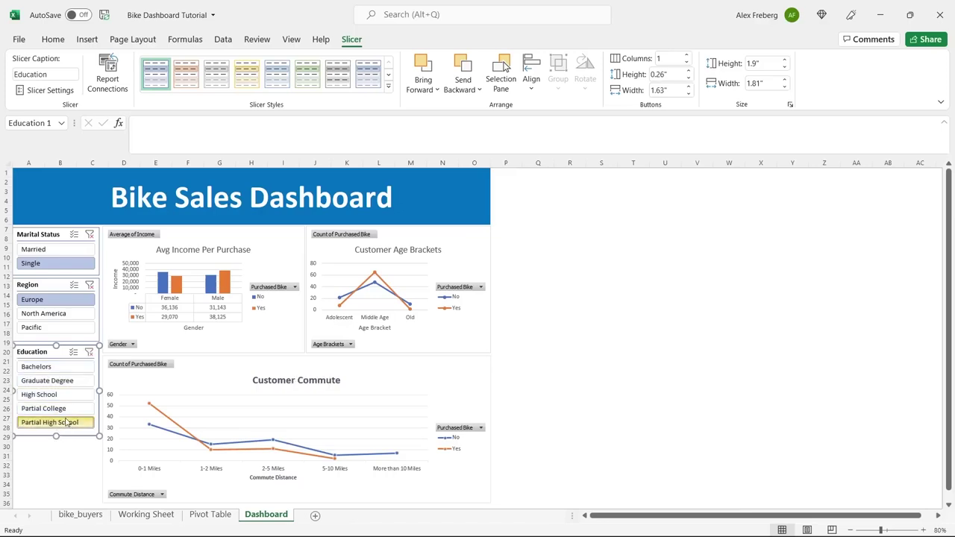
pyautogui.click(89, 287)
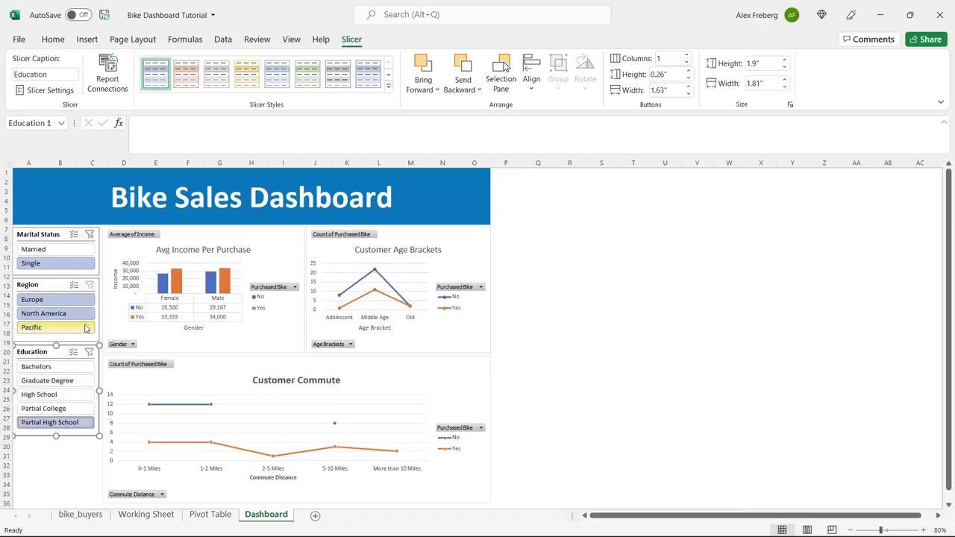
pyautogui.click(89, 353)
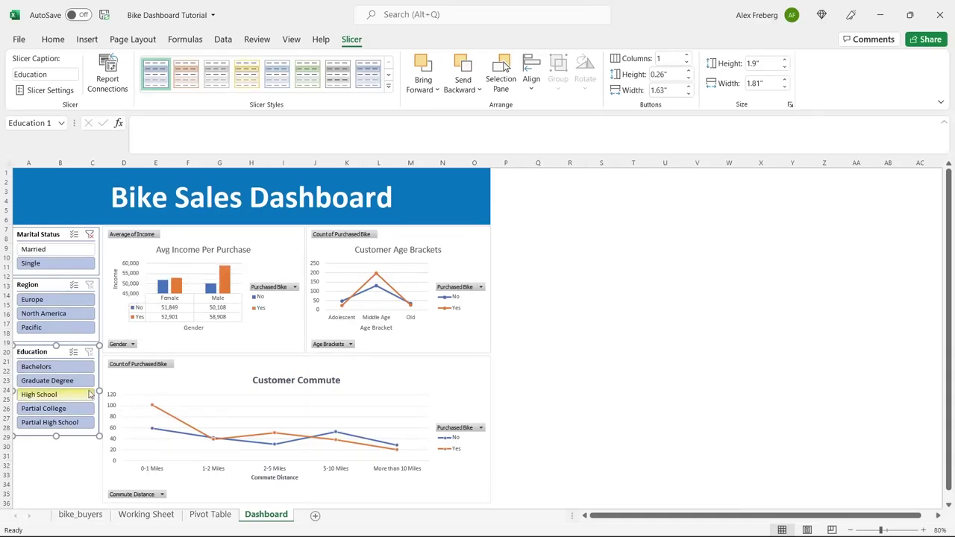
# Compare the charts for Bachelors across all regions, Bachelors in Europe only, and Graduate Degree across all regions.
pyautogui.click(63, 369)
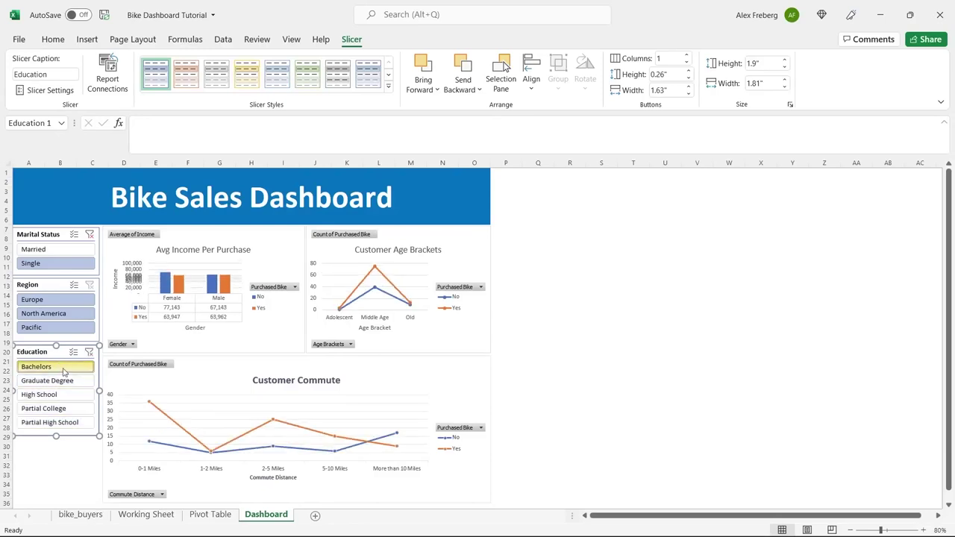
pyautogui.click(53, 303)
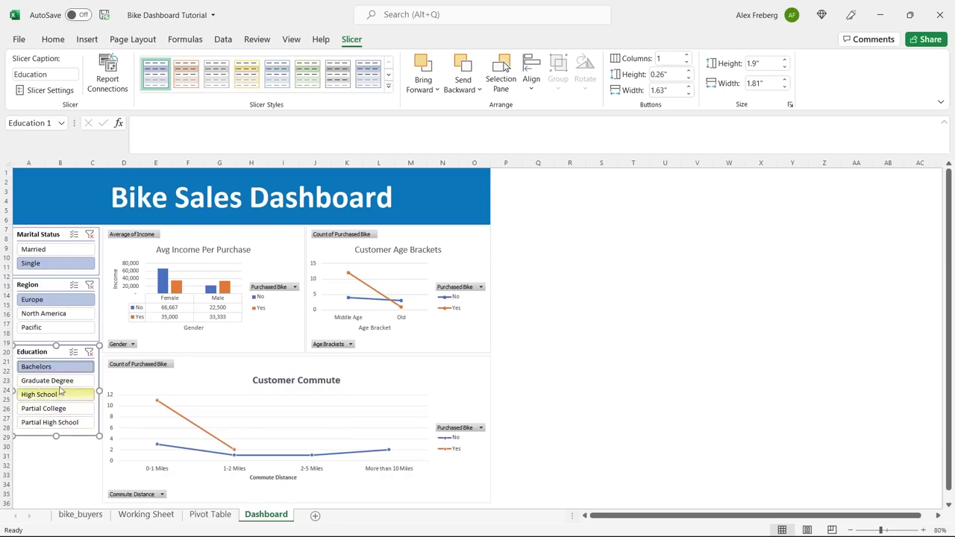
pyautogui.click(90, 285)
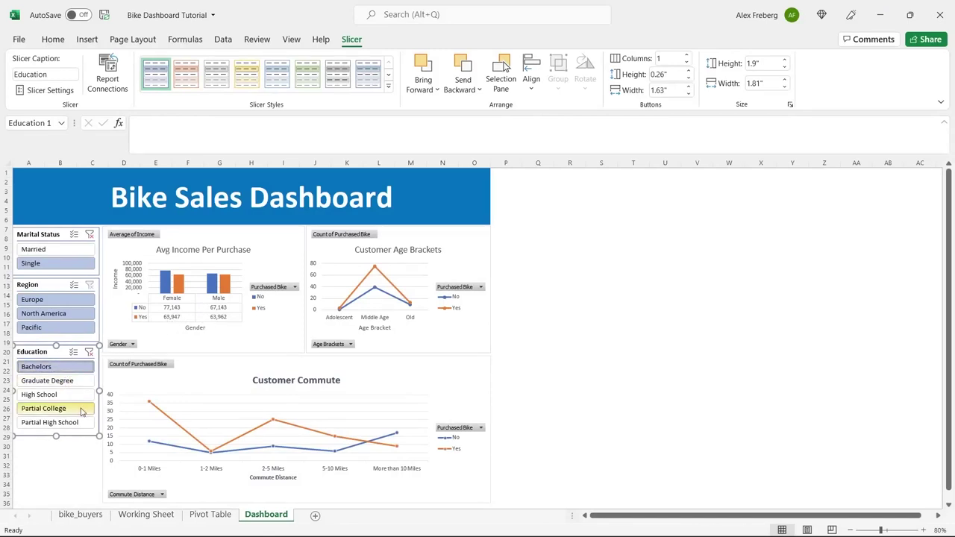
pyautogui.click(75, 383)
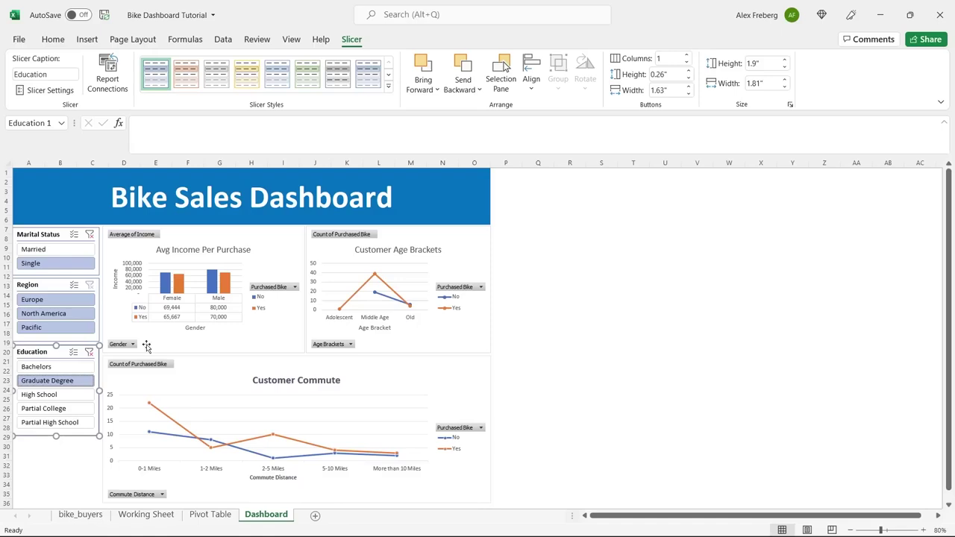
# Clear the remaining Education and Marital Status slicer filters.
pyautogui.click(89, 353)
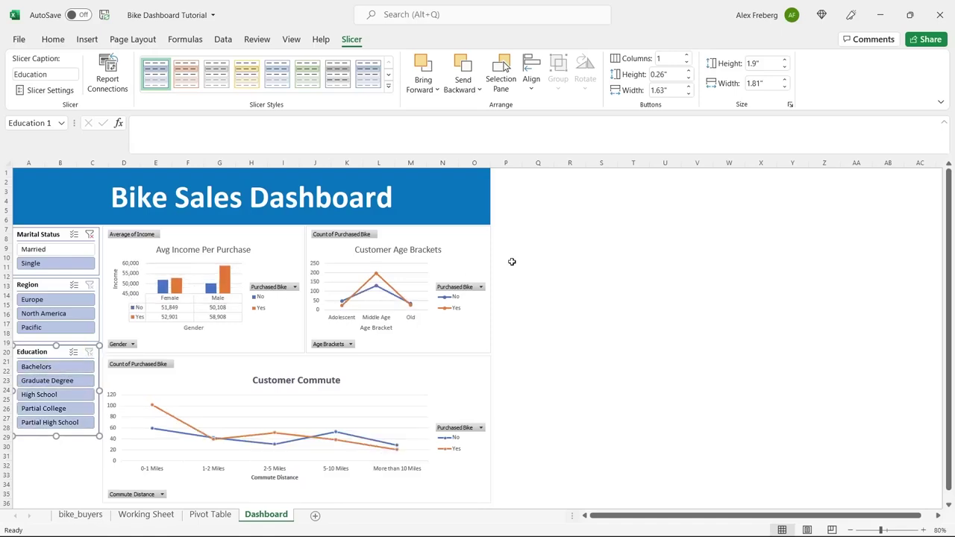
pyautogui.click(89, 235)
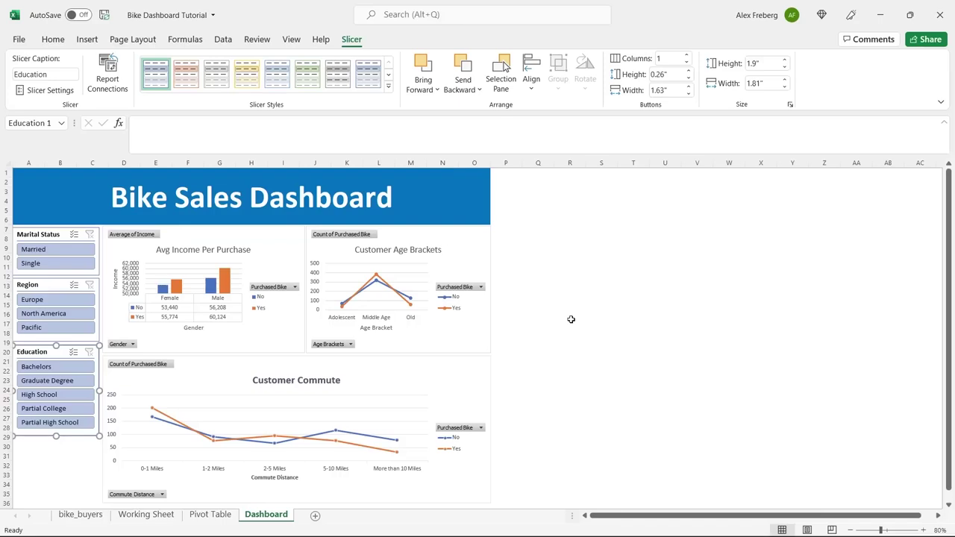
# Change the fill of the Bike Sales Dashboard title banner to a darker theme blue.
pyautogui.click(452, 191)
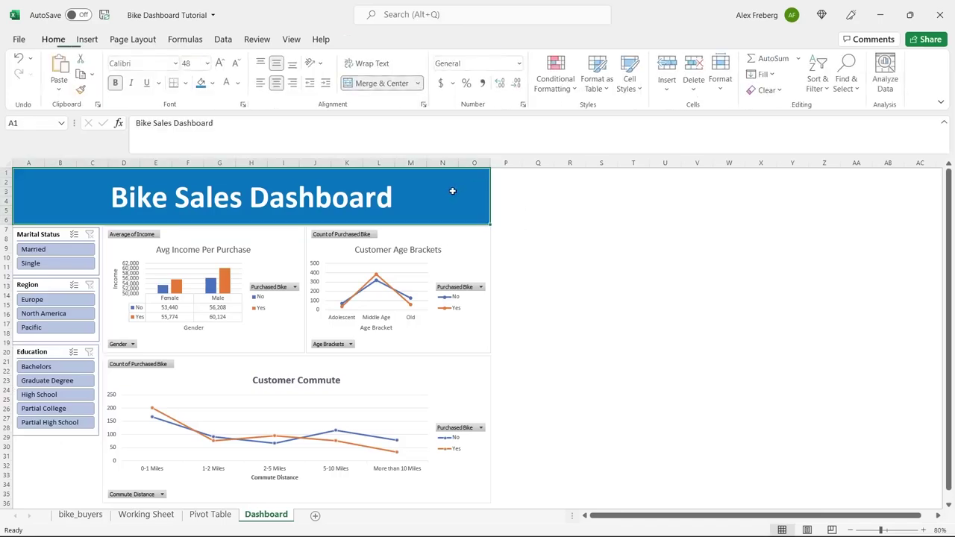
pyautogui.click(212, 82)
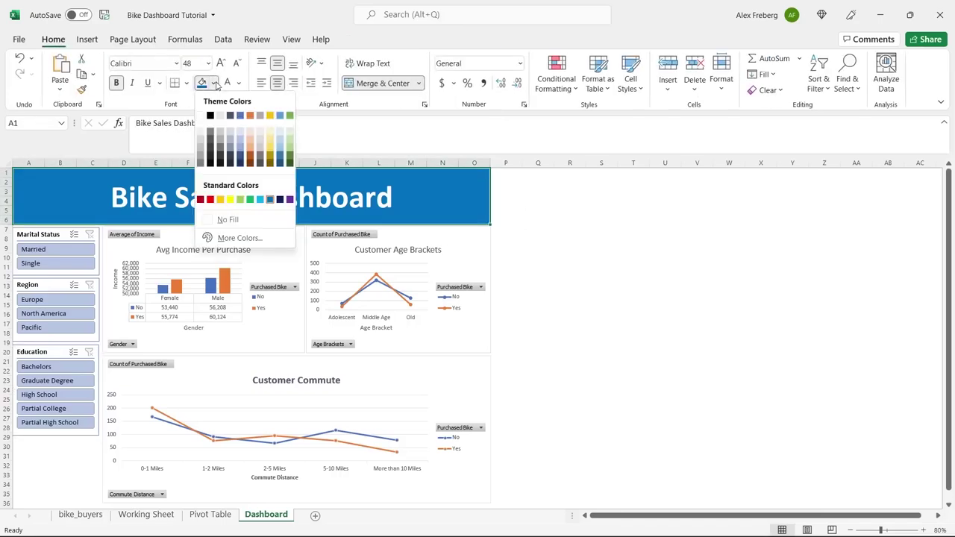
pyautogui.click(240, 155)
pyautogui.click(551, 264)
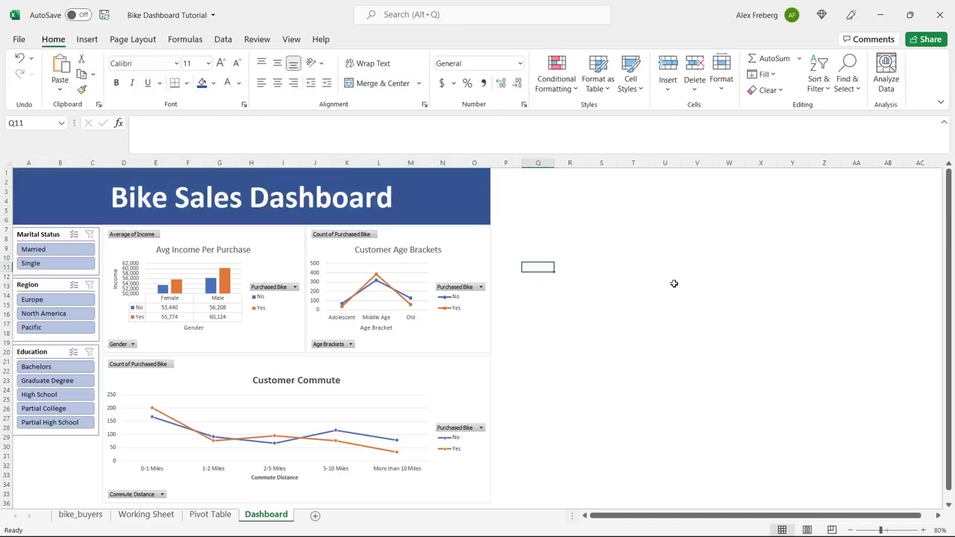